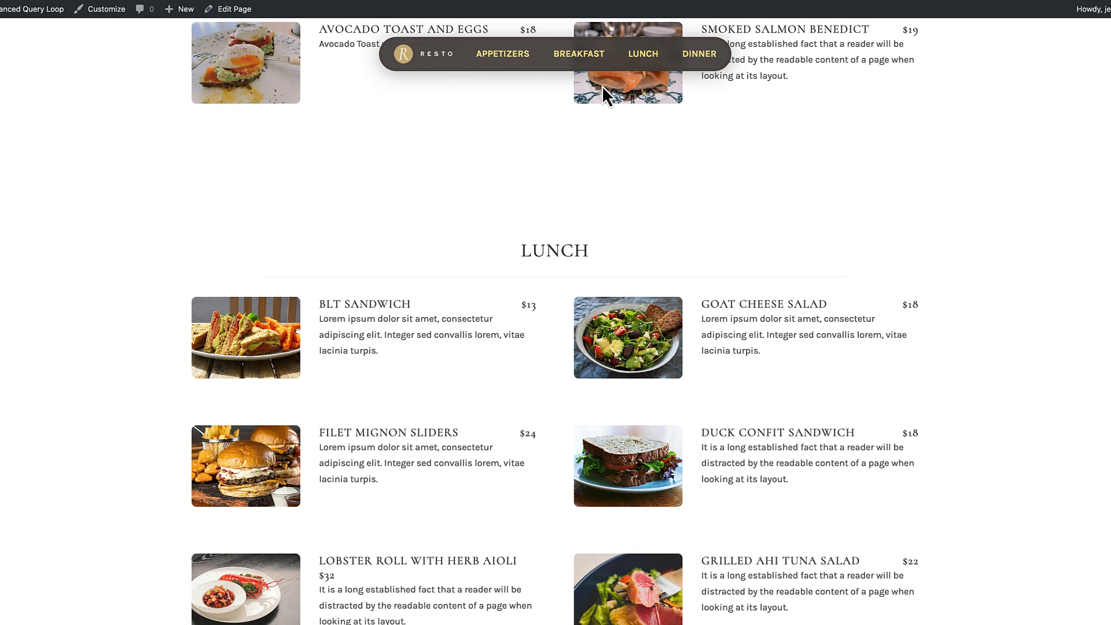
Step: Test the floating navigation by jumping to the Appetizers, Breakfast, Lunch and Dinner sections of the menu page
click(496, 55)
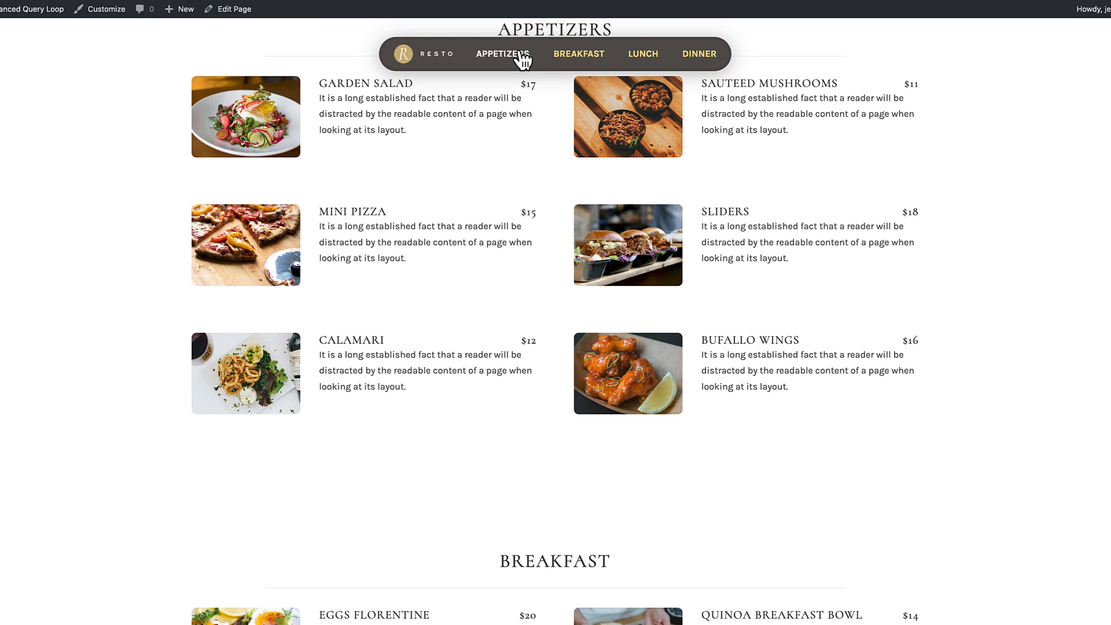
click(589, 58)
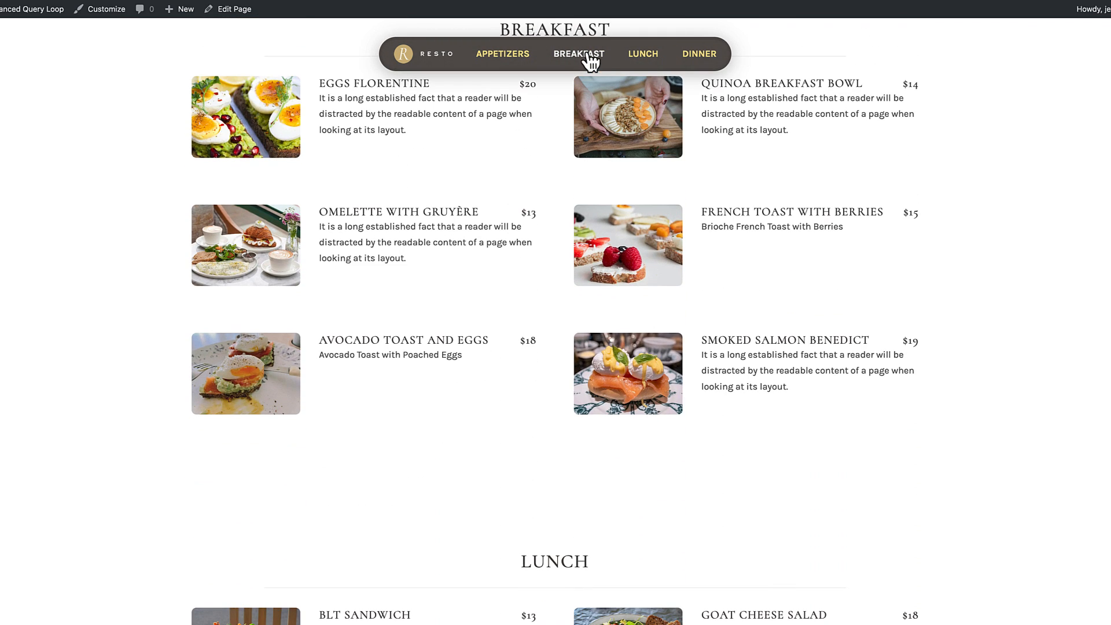
click(642, 58)
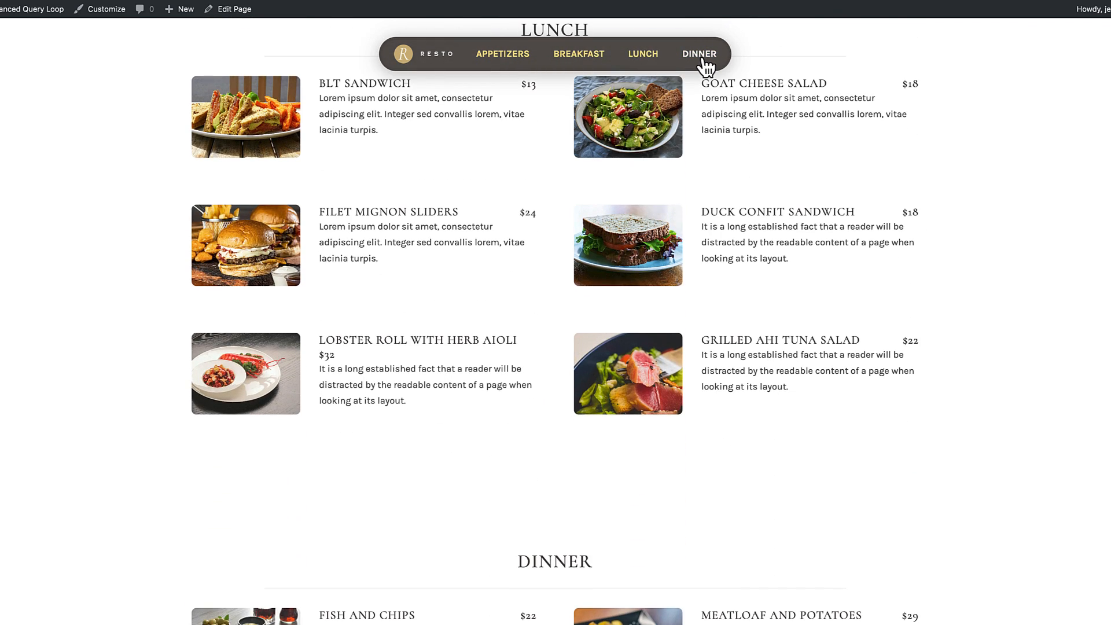
click(703, 58)
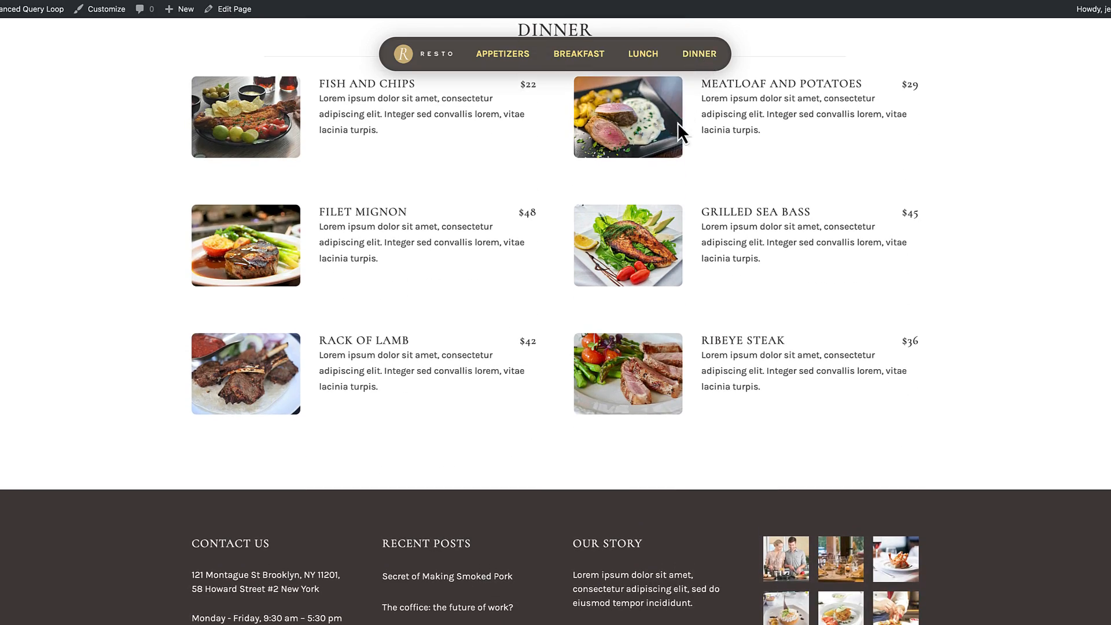
scroll(678, 123, up, 20)
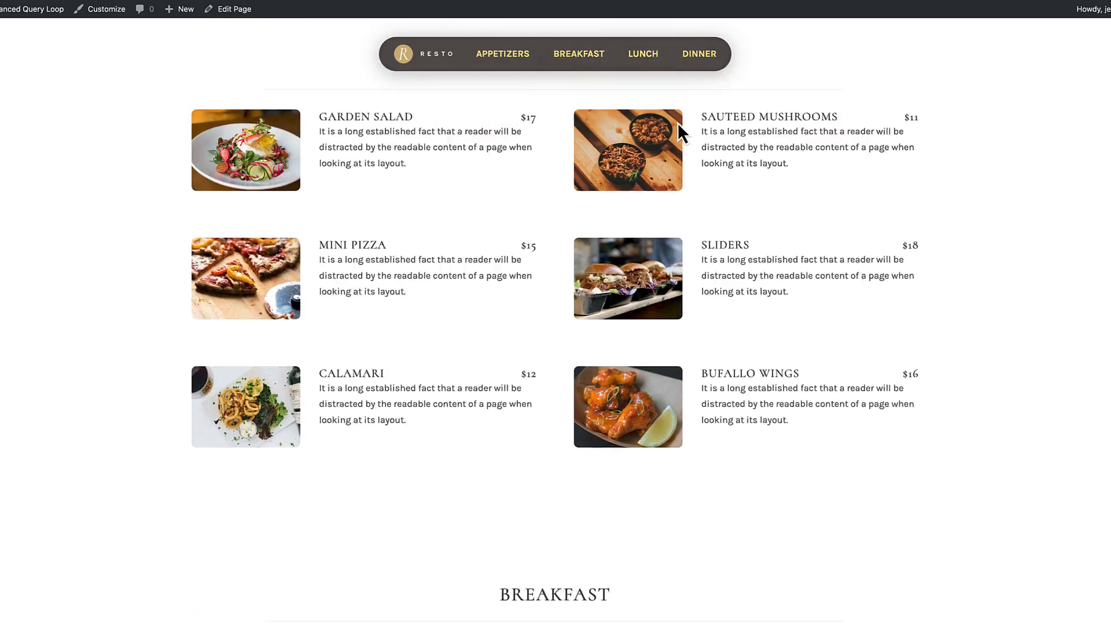
scroll(679, 123, up, 4)
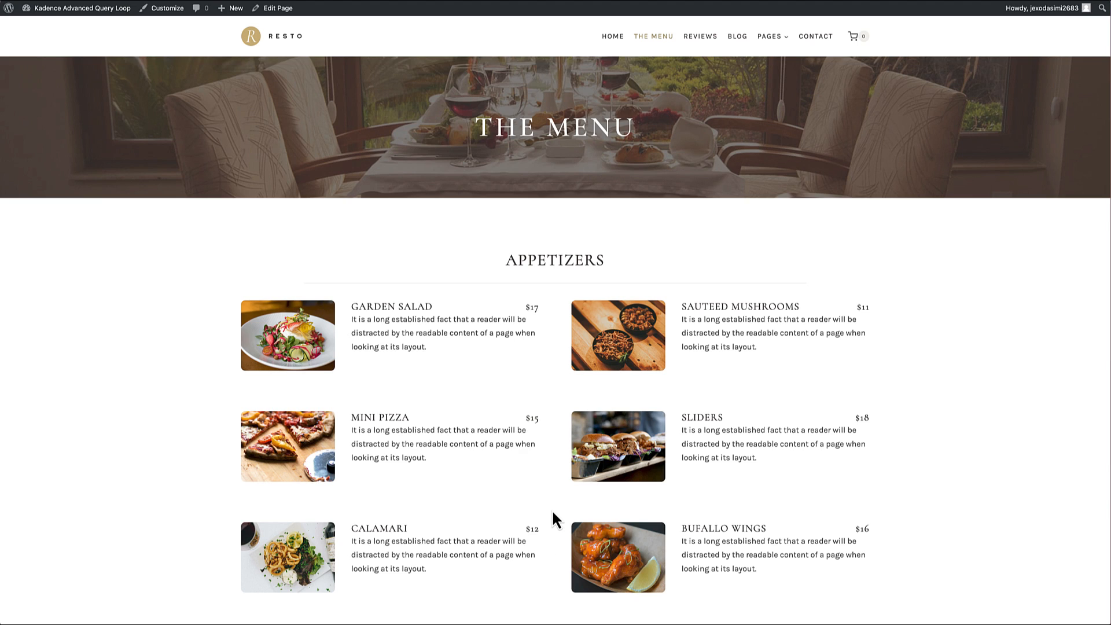
Step: Review the floating navigation's behaviour while moving through the menu page from the page header to the Dinner section
scroll(554, 519, down, 6)
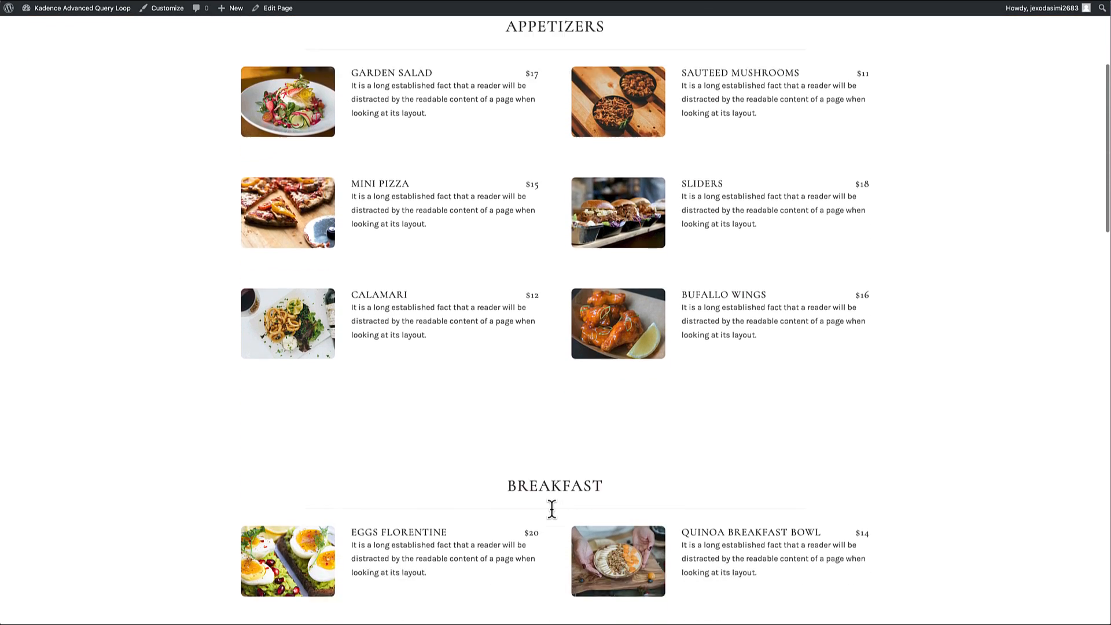
scroll(552, 509, down, 10)
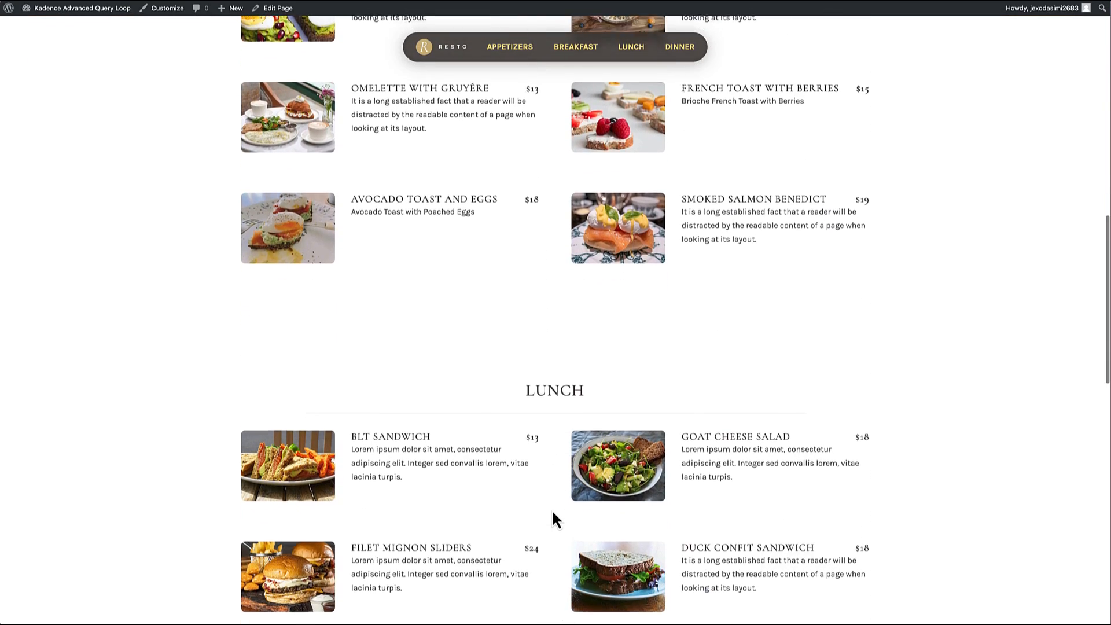
scroll(553, 519, down, 6)
scroll(553, 519, up, 13)
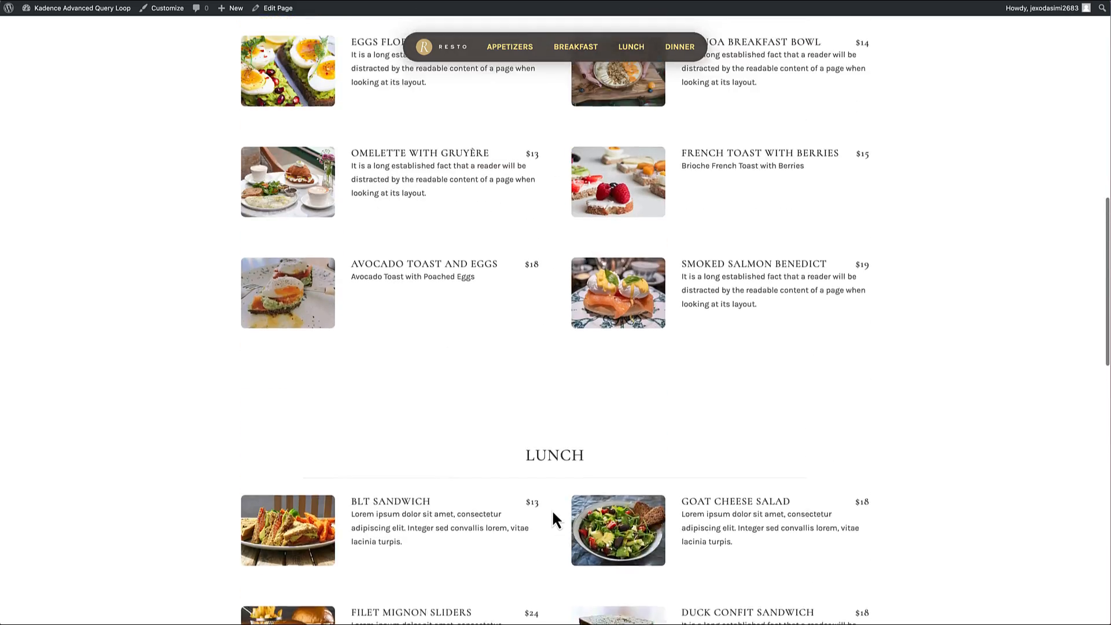
scroll(553, 513, up, 9)
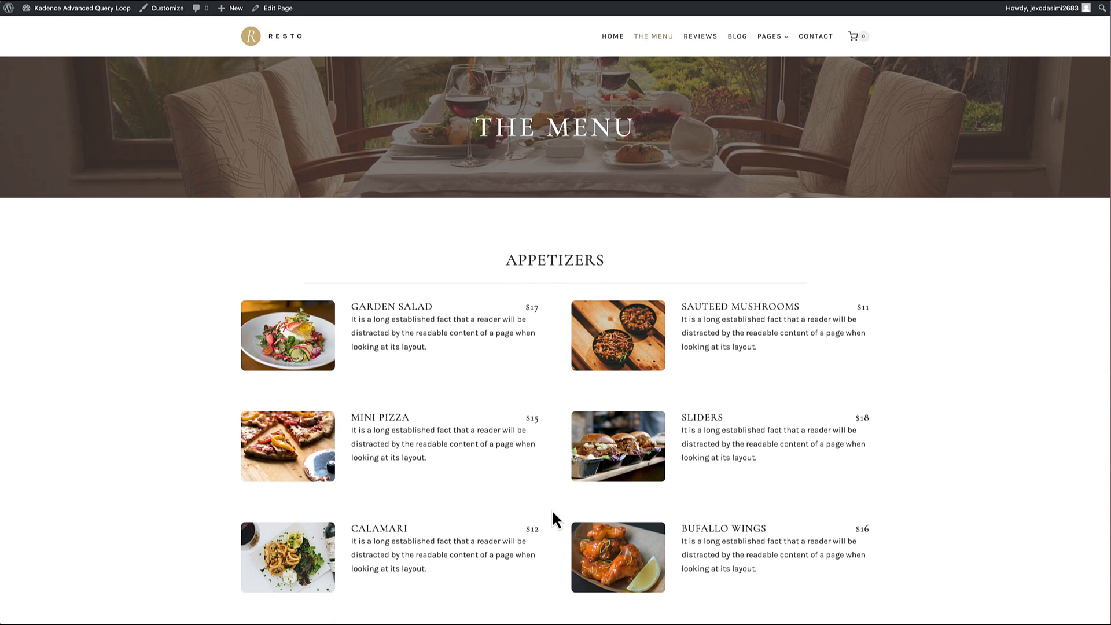
scroll(552, 519, down, 4)
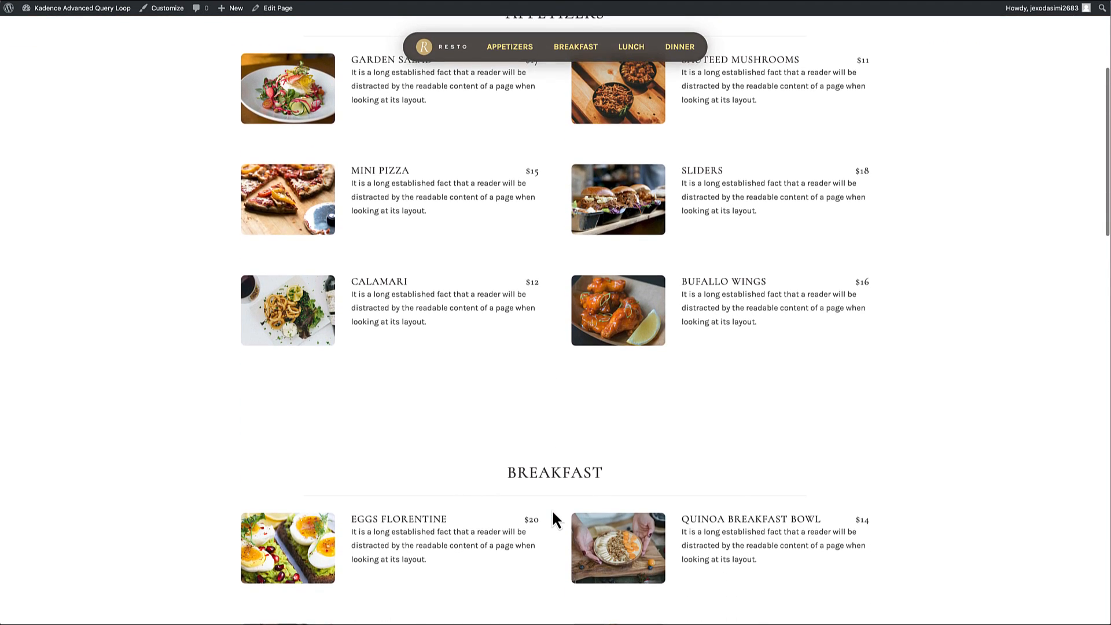
scroll(552, 509, down, 5)
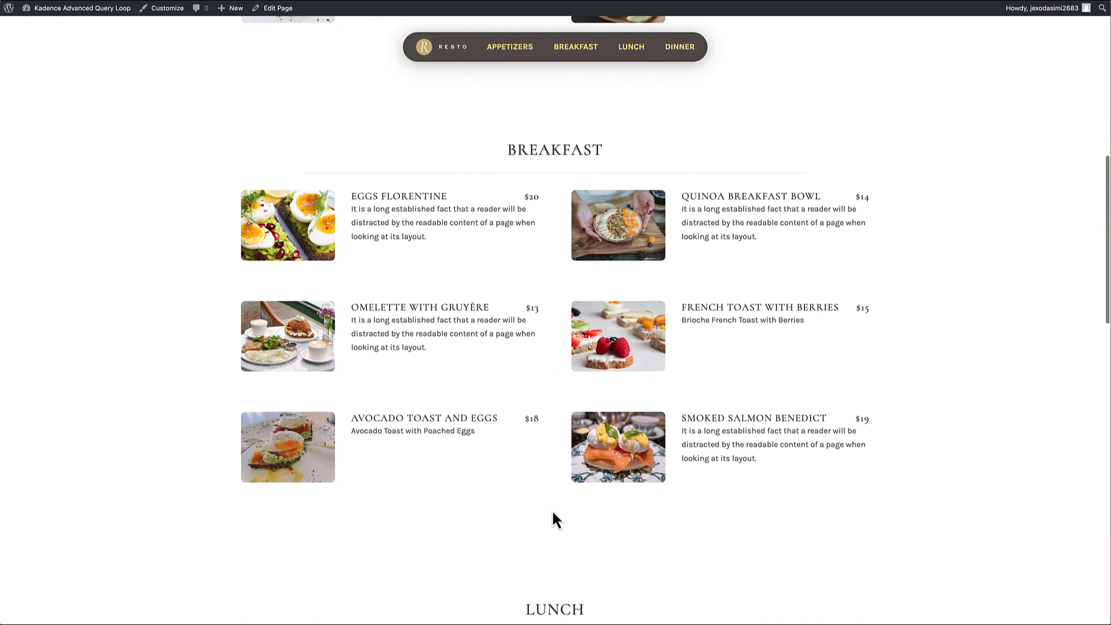
scroll(552, 509, down, 4)
scroll(553, 514, up, 15)
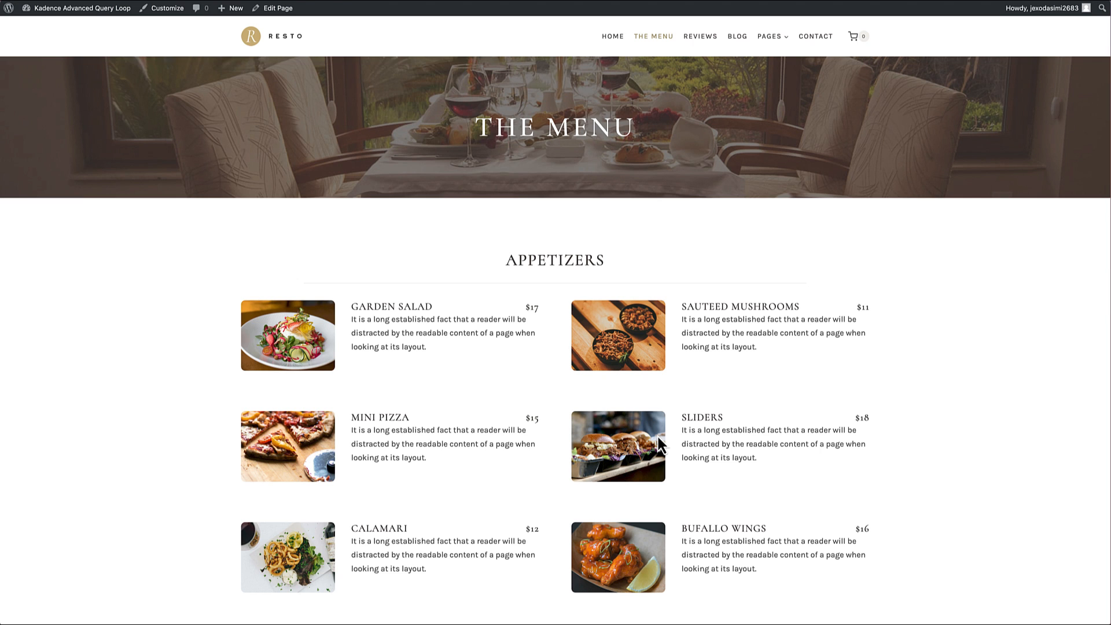
scroll(656, 434, down, 5)
scroll(656, 434, down, 15)
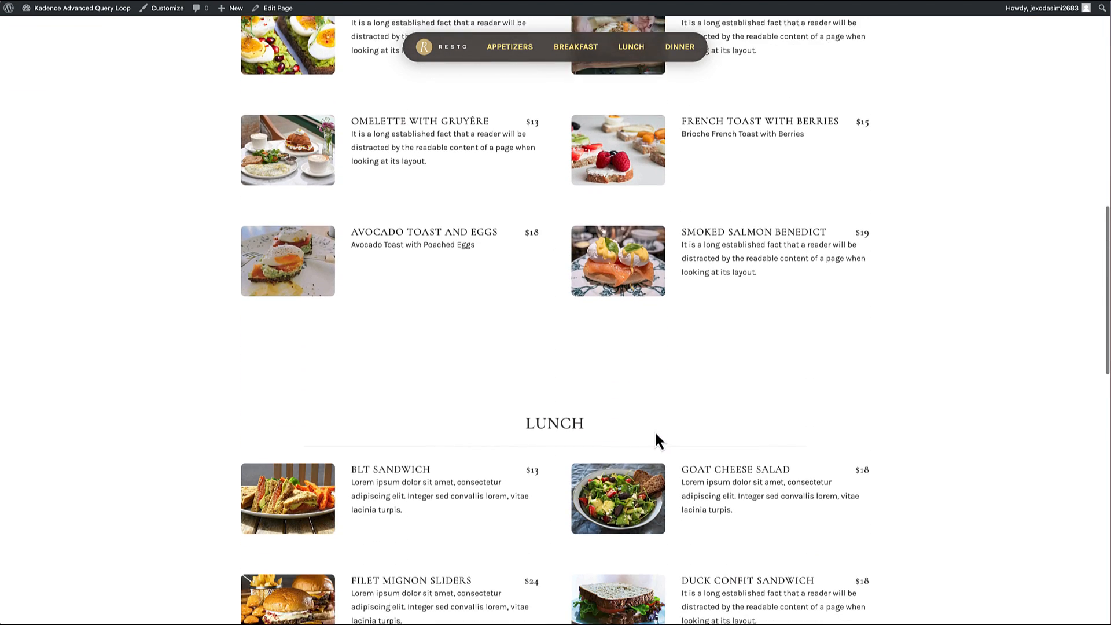
scroll(655, 431, down, 2)
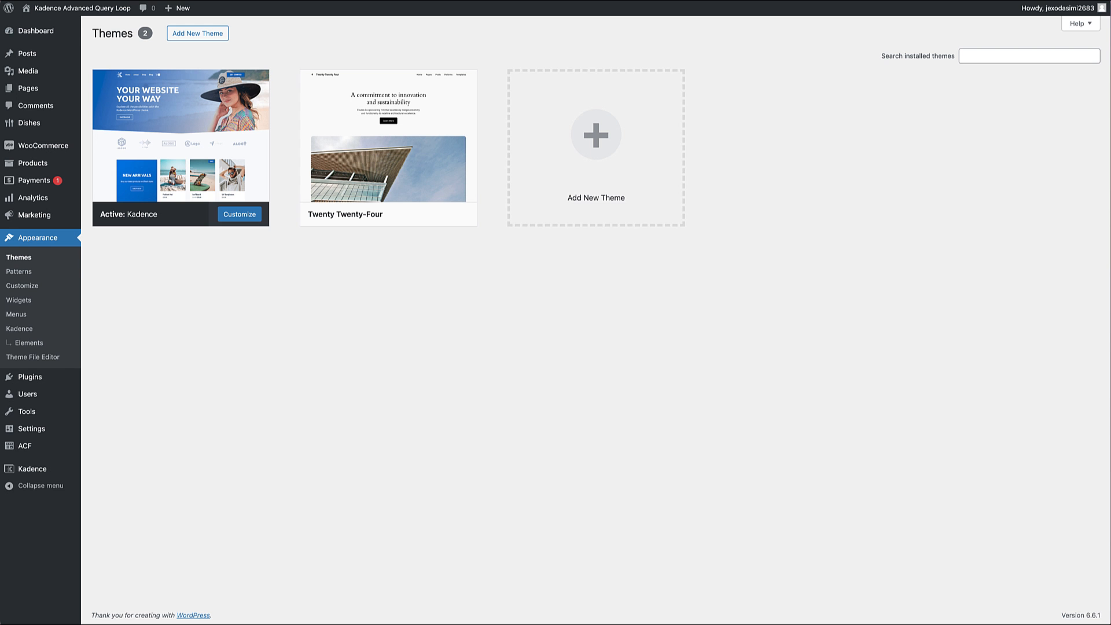
mouse_move(235, 148)
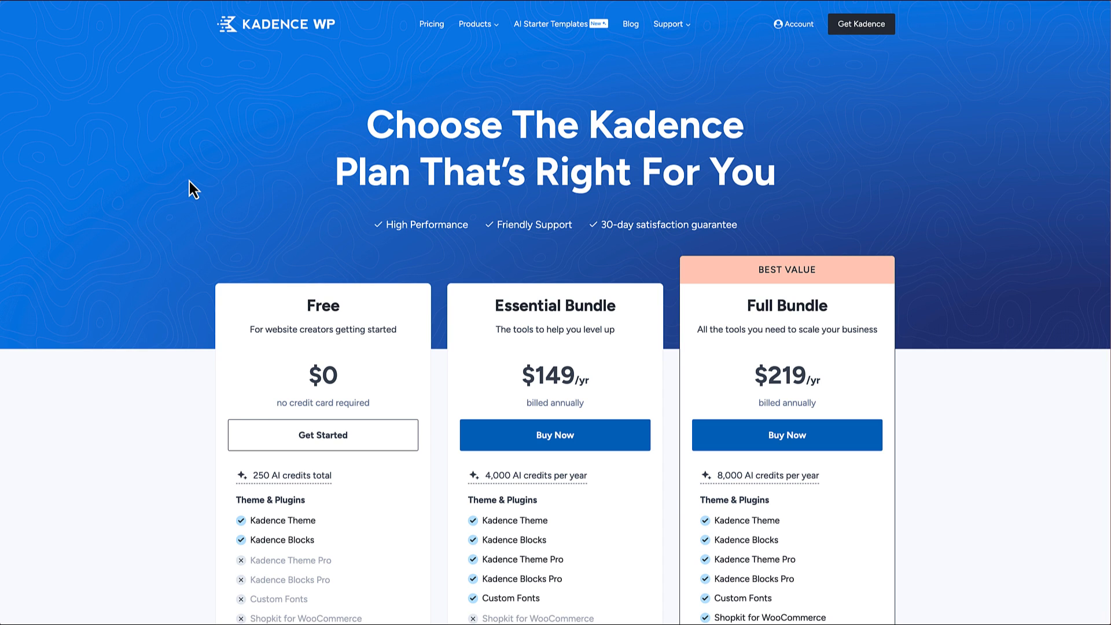
Step: Compare the Kadence pricing plans and their included plugins, including the Lifetime Full Bundle and A la Carte options
scroll(421, 276, down, 2)
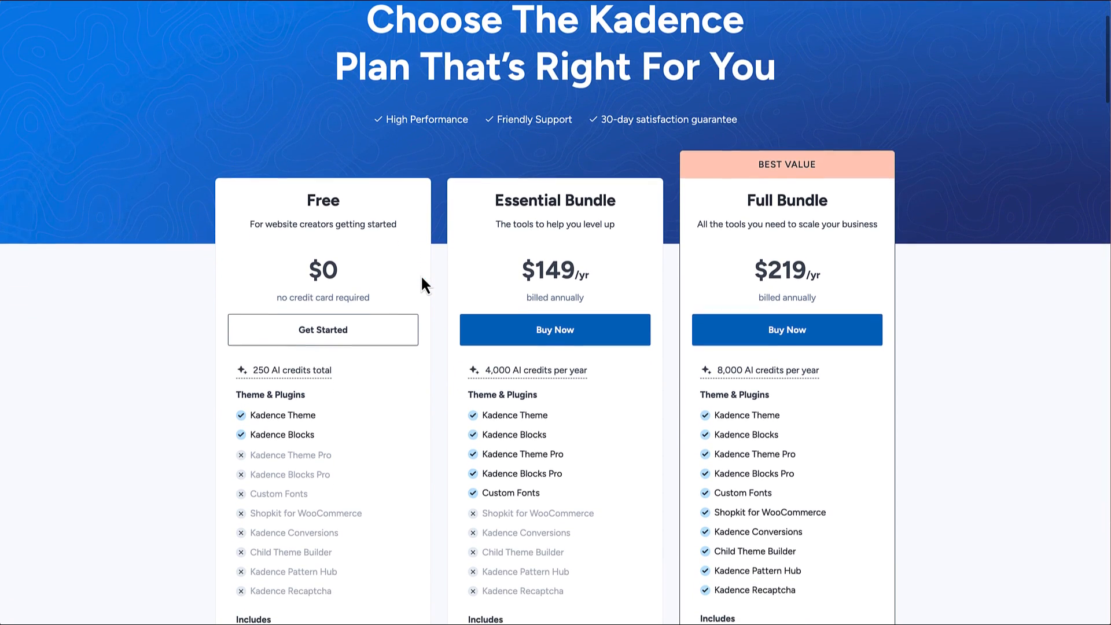
scroll(533, 346, down, 1)
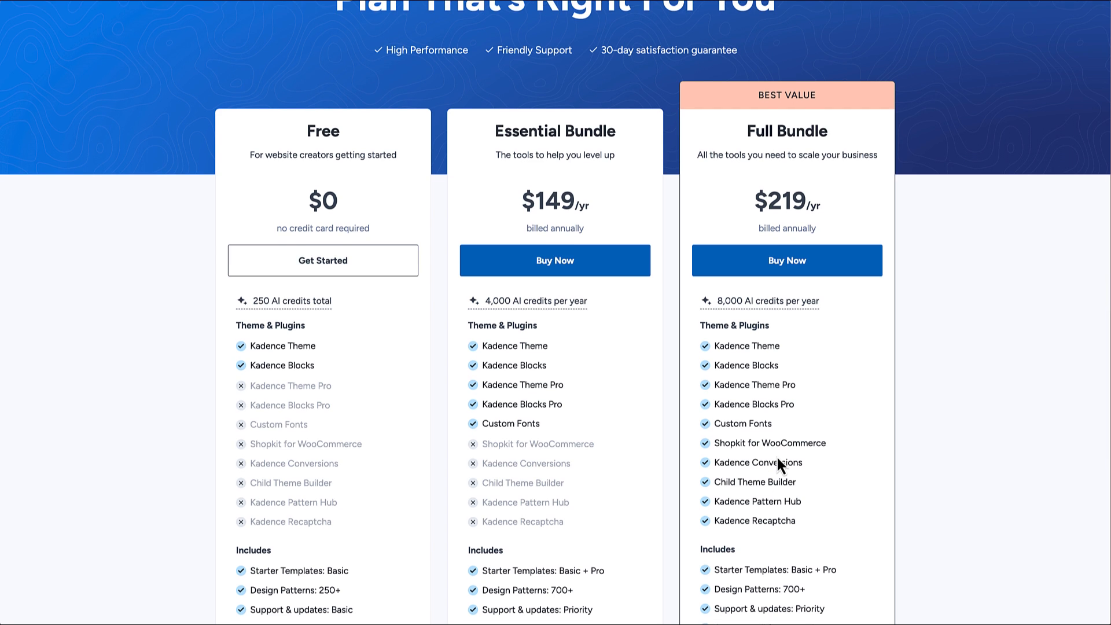
scroll(777, 459, down, 6)
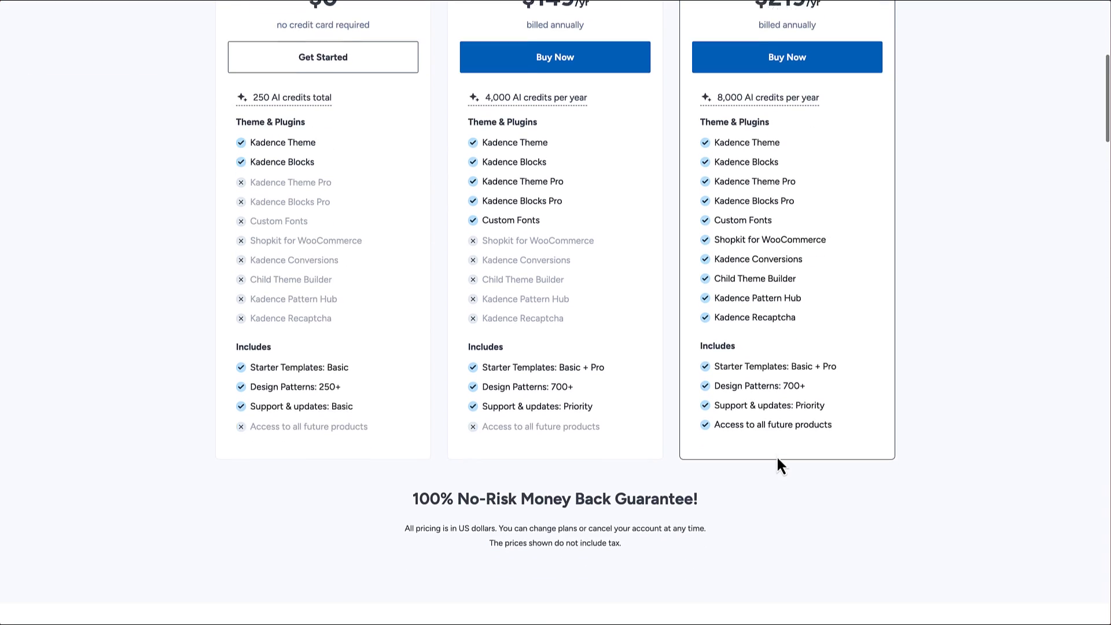
scroll(777, 459, down, 2)
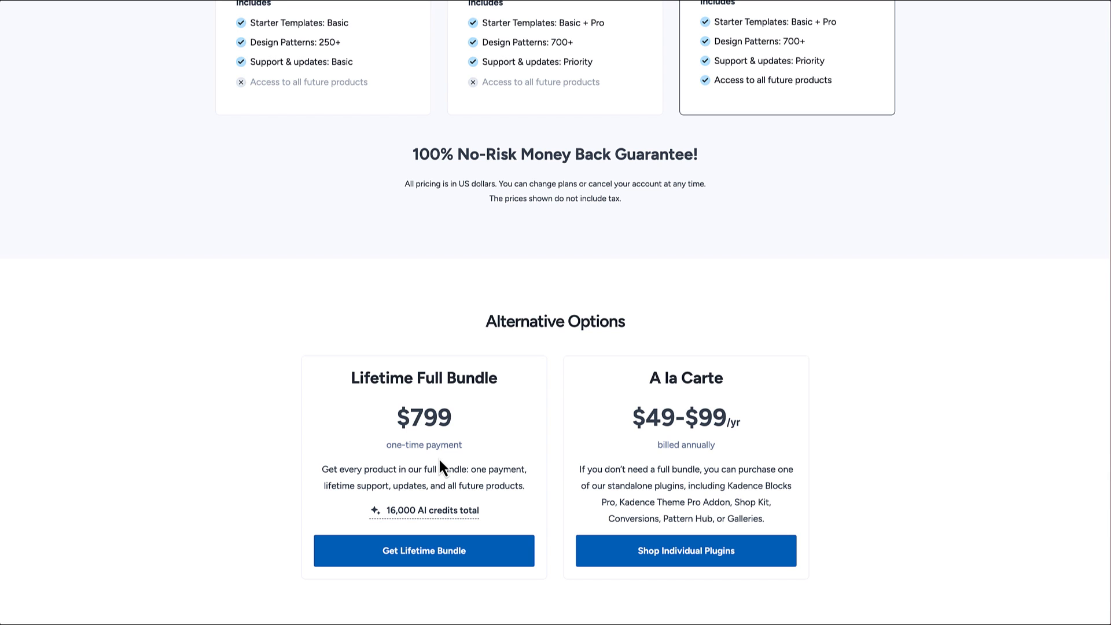
scroll(439, 456, up, 8)
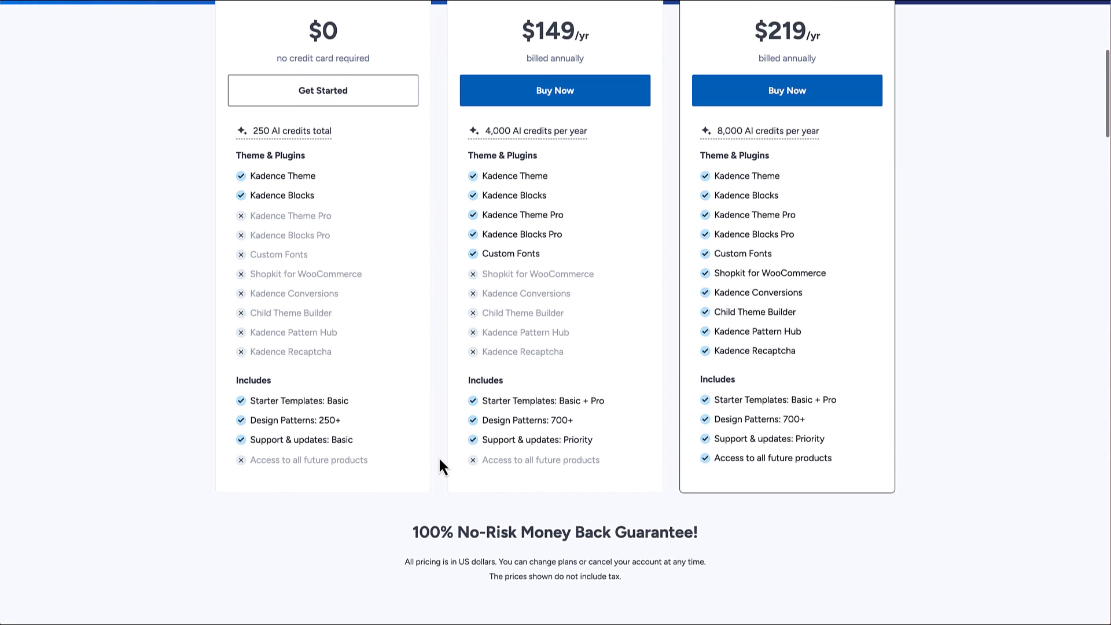
scroll(741, 431, down, 4)
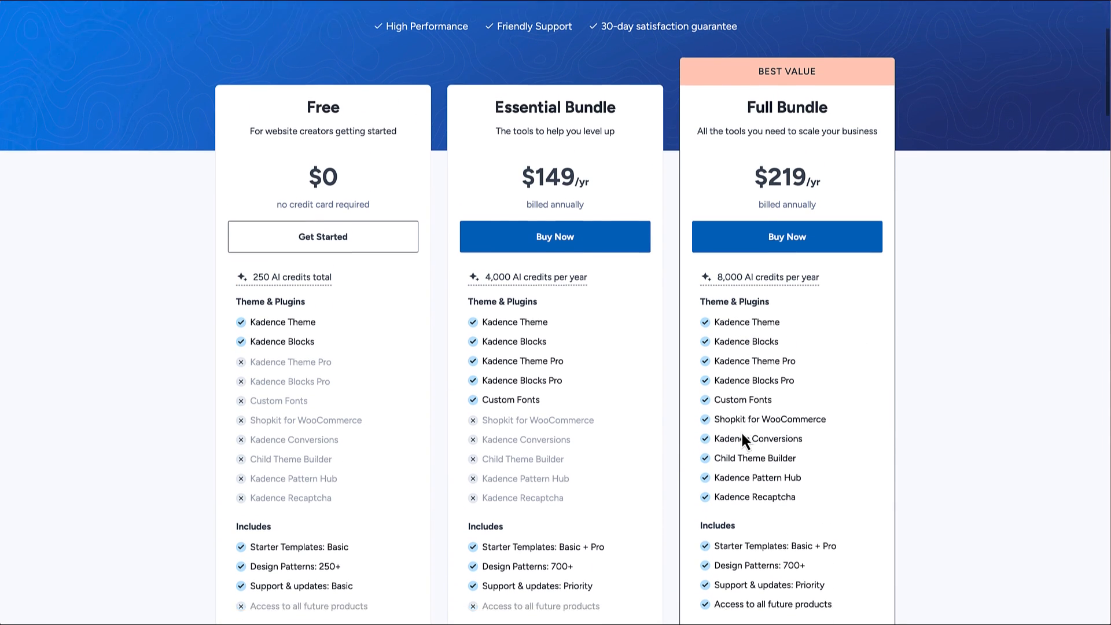
scroll(742, 434, up, 4)
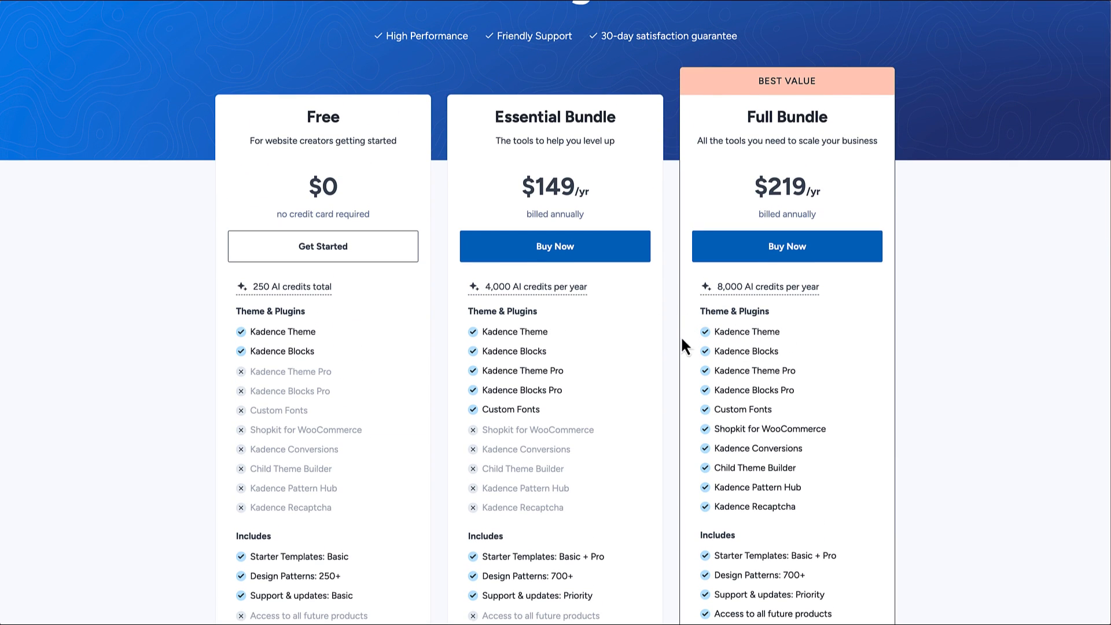
scroll(711, 390, down, 1)
scroll(711, 390, down, 8)
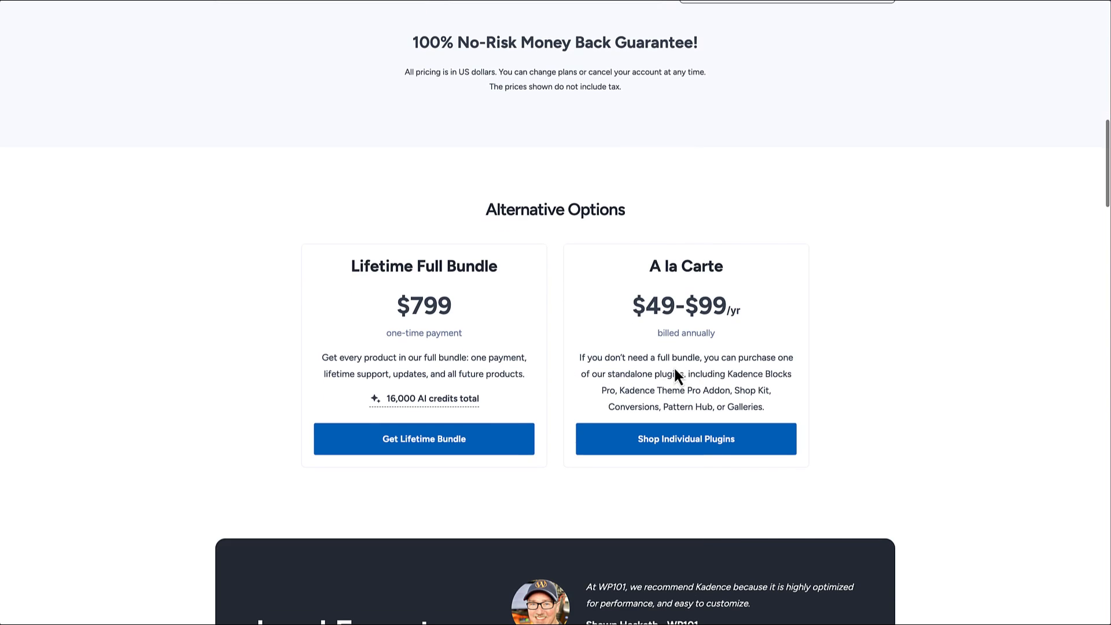
Step: Open the individual plugin listing and highlight Hooked Elements among the Theme Pro Addon features
click(689, 440)
scroll(593, 446, down, 2)
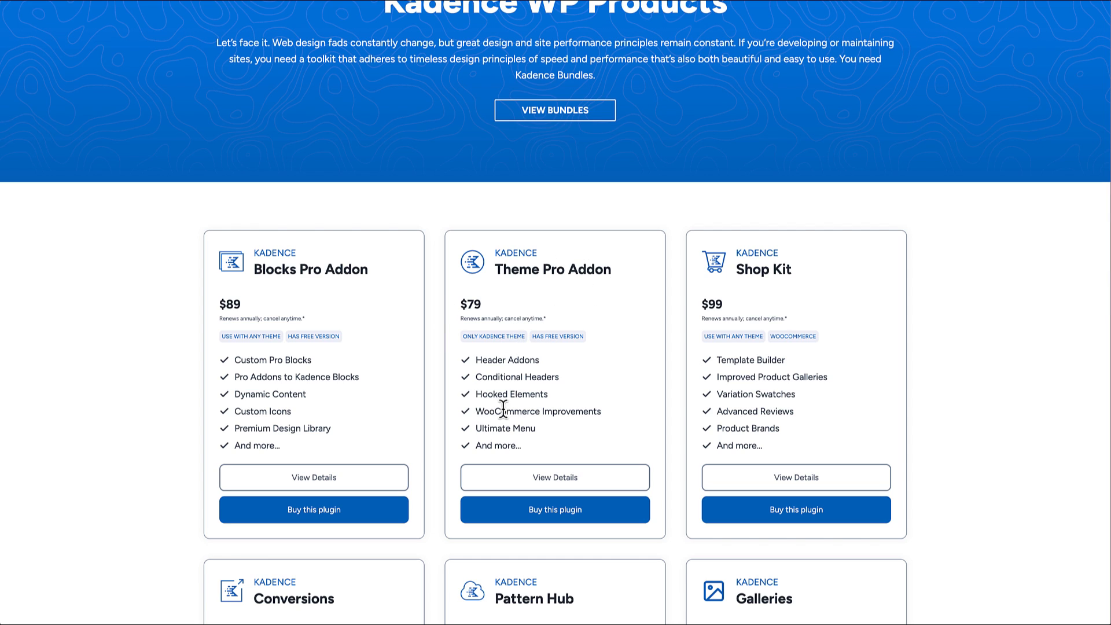
drag(476, 395, 550, 402)
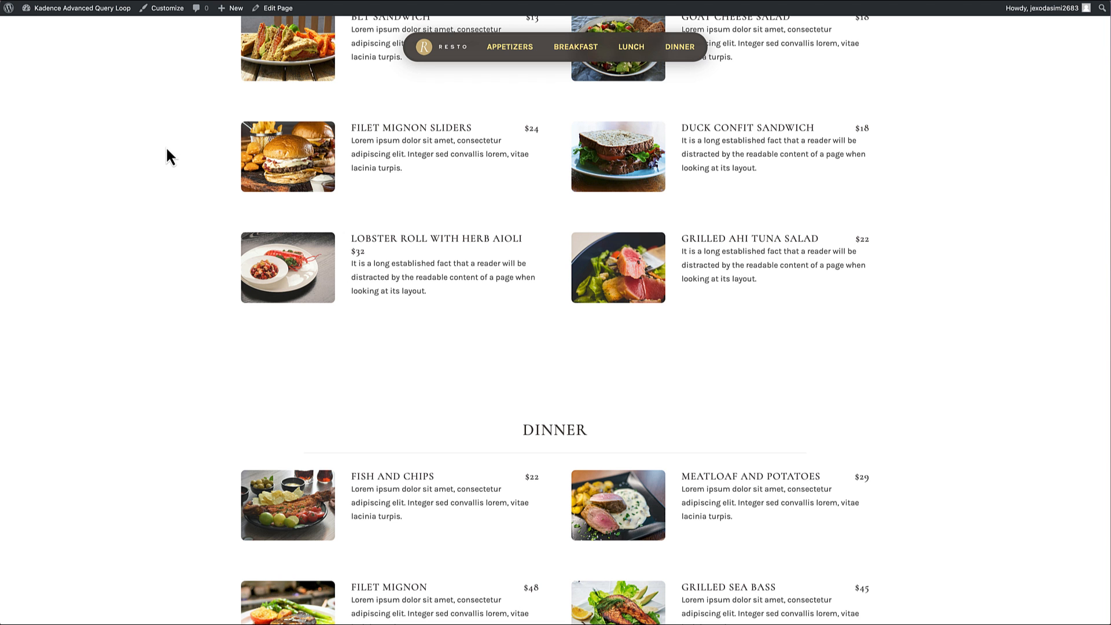
Step: Review the restaurant menu page again, checking how its sections scroll with and without the floating navigation
scroll(294, 116, up, 5)
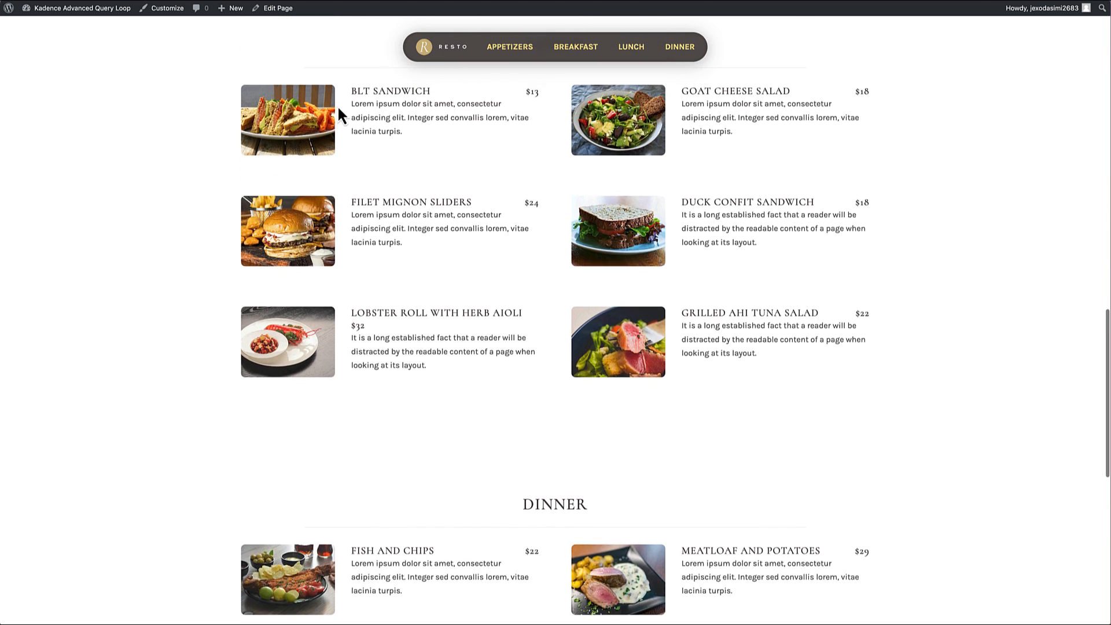
scroll(431, 44, up, 10)
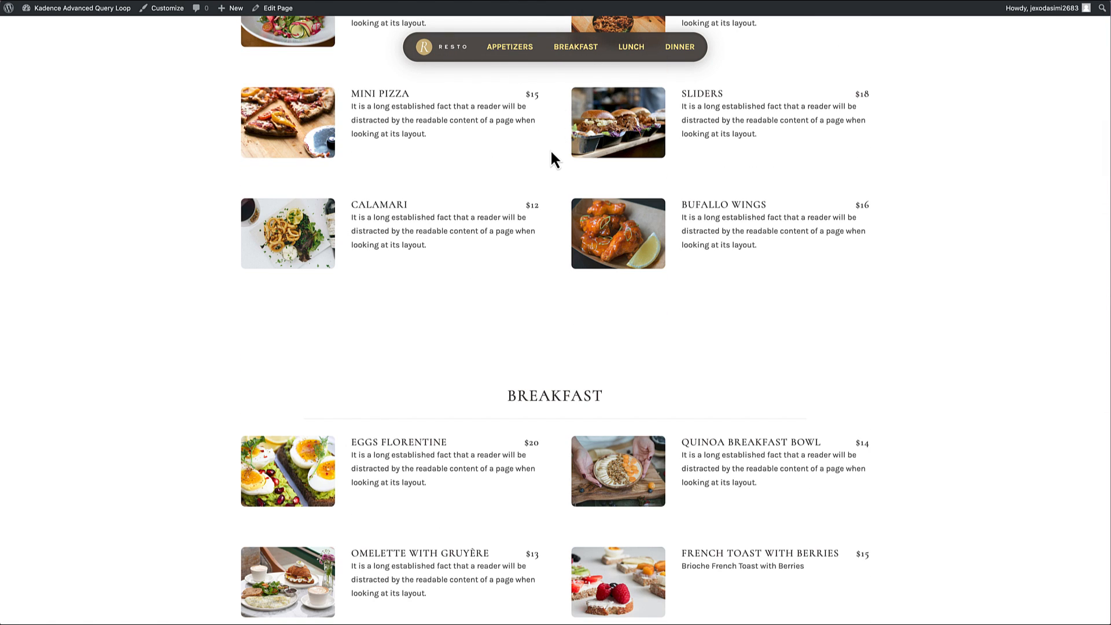
scroll(788, 259, up, 5)
scroll(755, 294, down, 13)
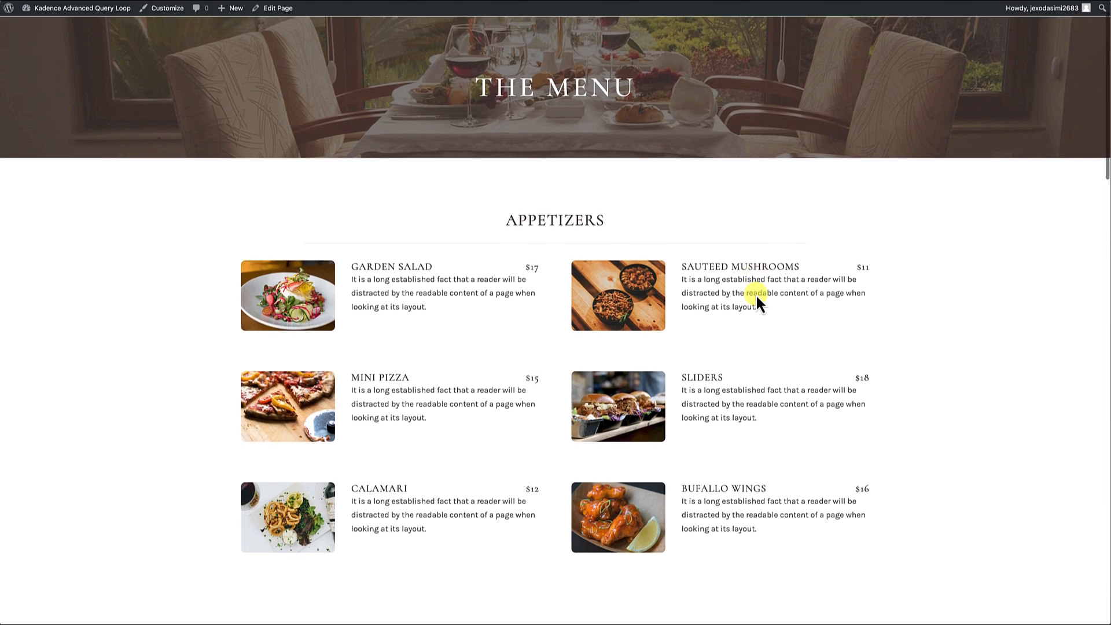
scroll(758, 300, down, 11)
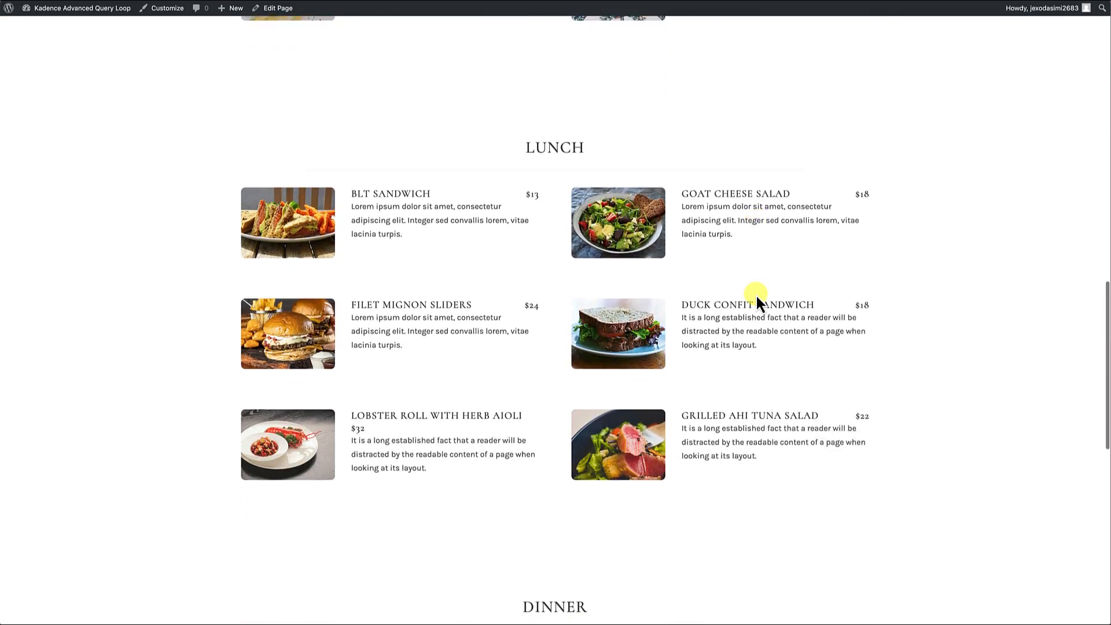
scroll(757, 296, up, 20)
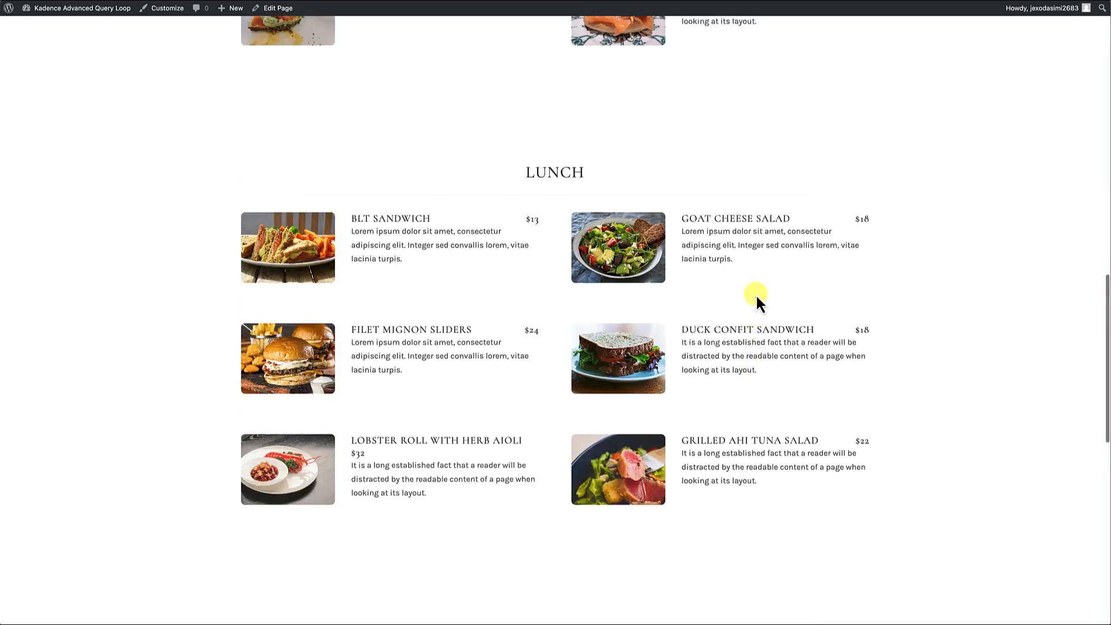
scroll(756, 294, up, 2)
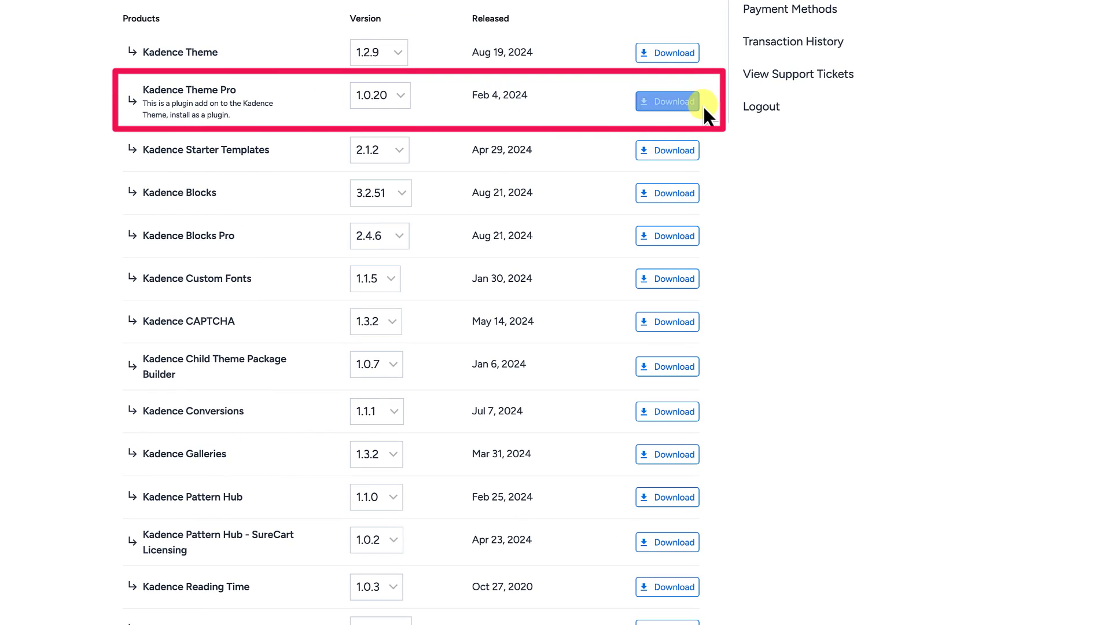
Step: Download the Kadence Theme Pro plugin, version 1.0.20, from the account's product downloads
click(694, 103)
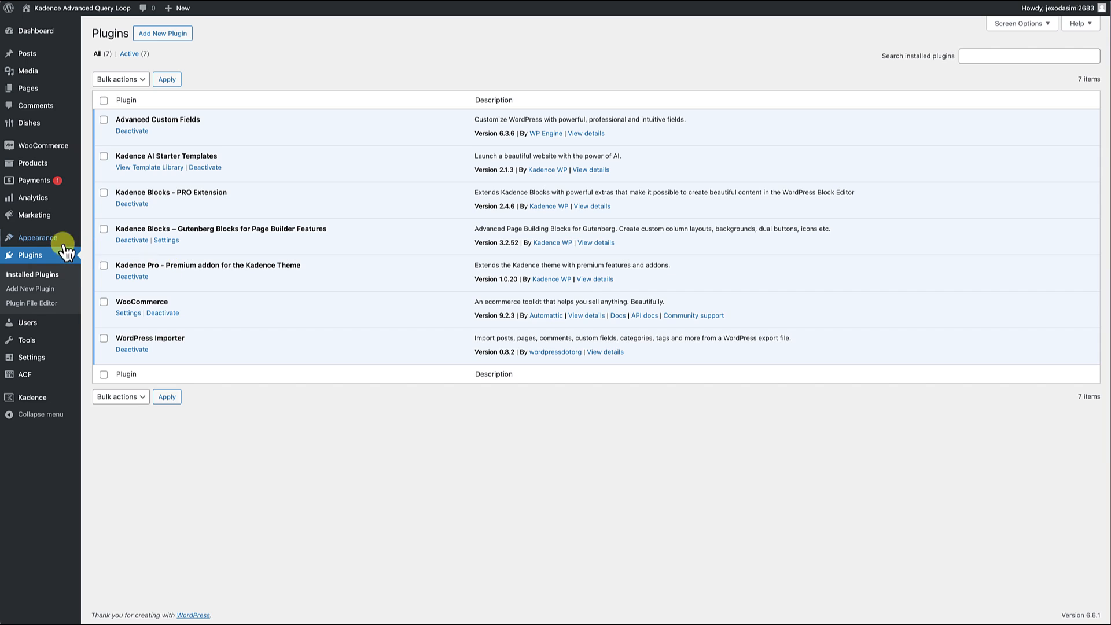
Step: Enable the Hooked Elements addon in the Kadence theme settings
mouse_move(32, 241)
click(108, 311)
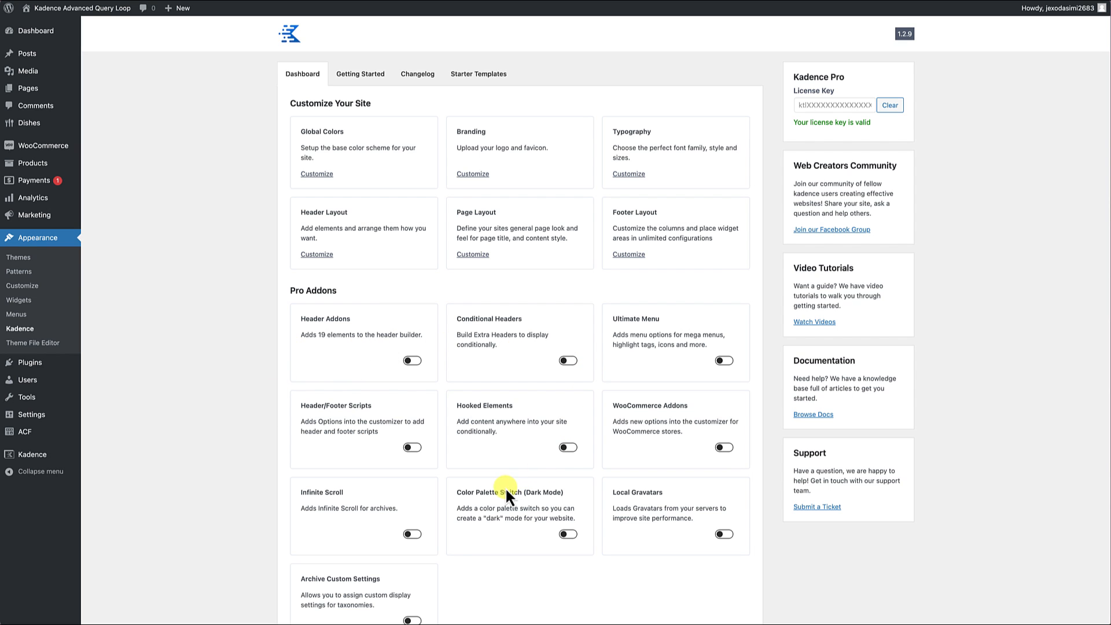
scroll(507, 484, down, 1)
scroll(507, 483, up, 1)
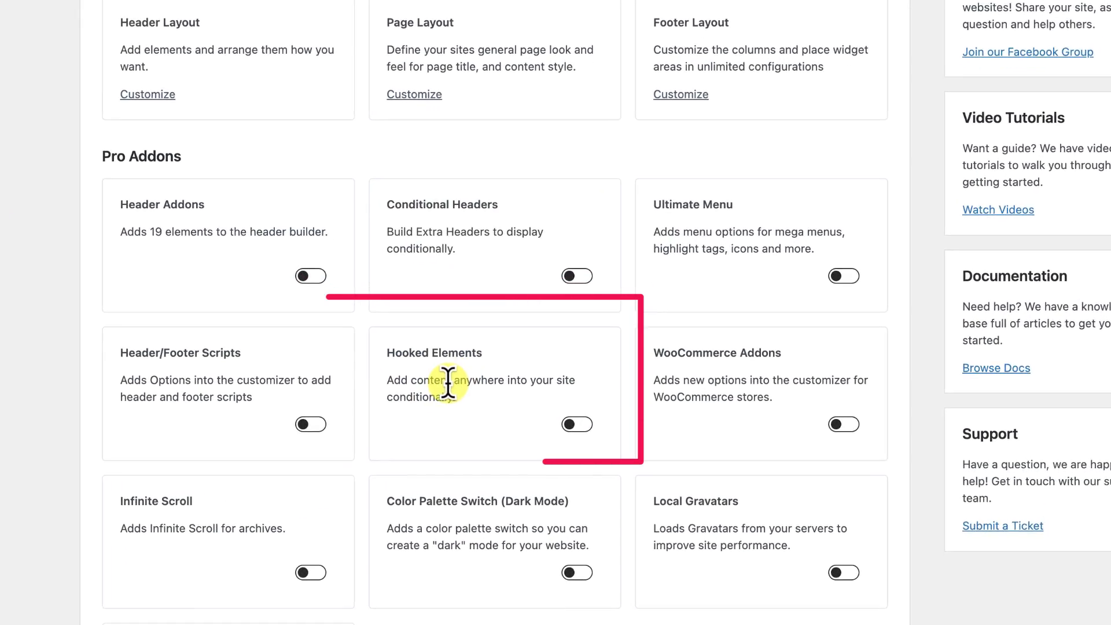
click(578, 425)
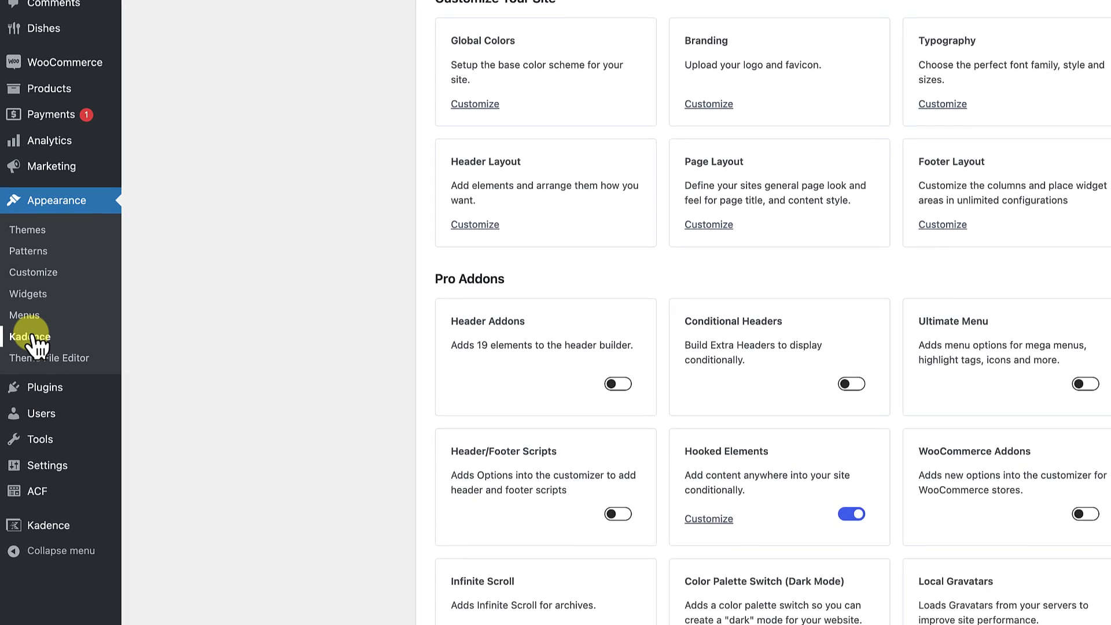
Step: Reload the Kadence settings and create a new hooked element of type Fixed Section
click(33, 335)
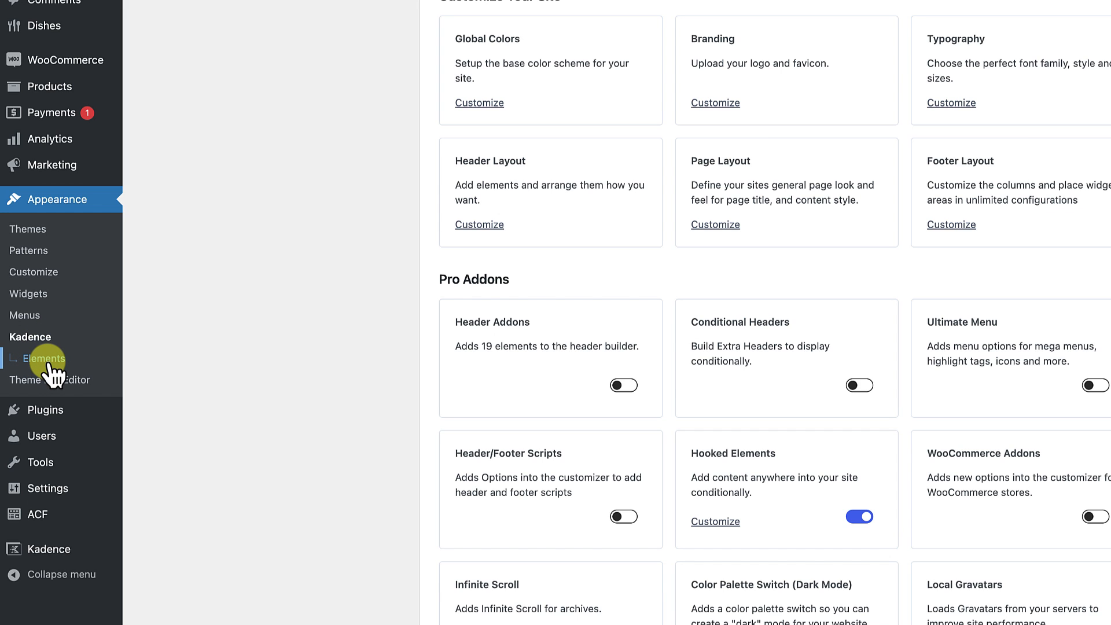
click(46, 360)
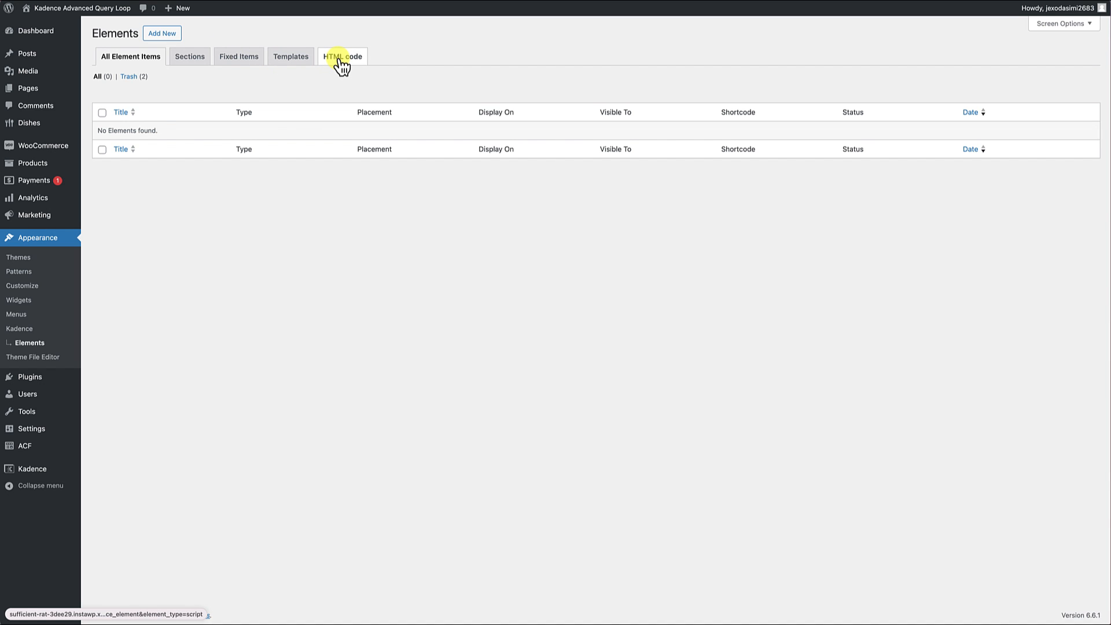
click(160, 35)
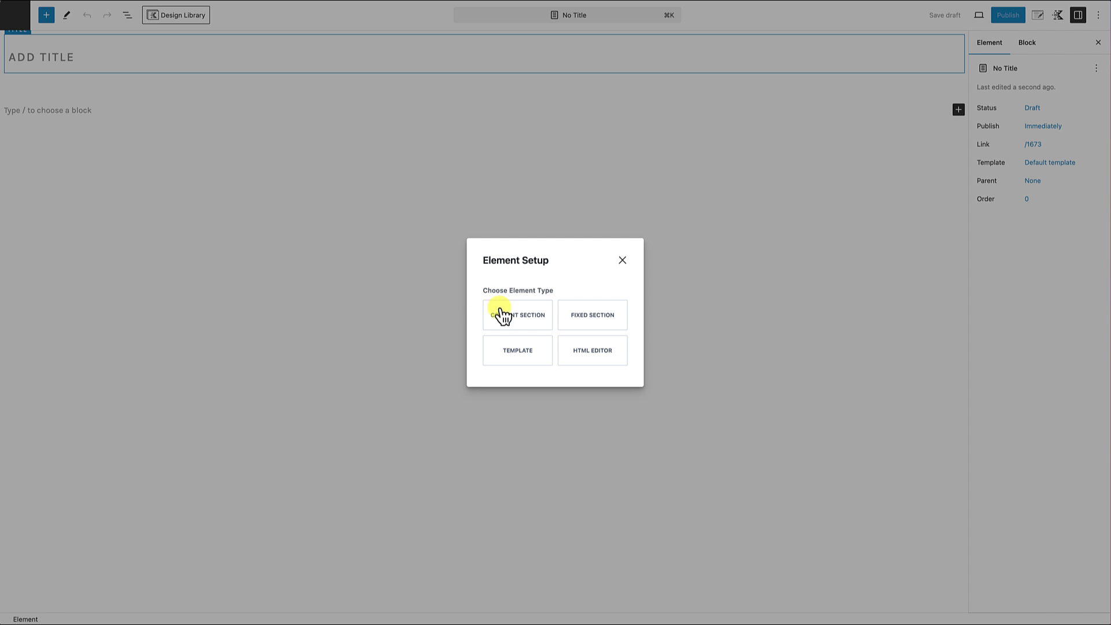
click(588, 319)
Step: Title the new element "Floating Fixed Mini Navigation"
click(123, 61)
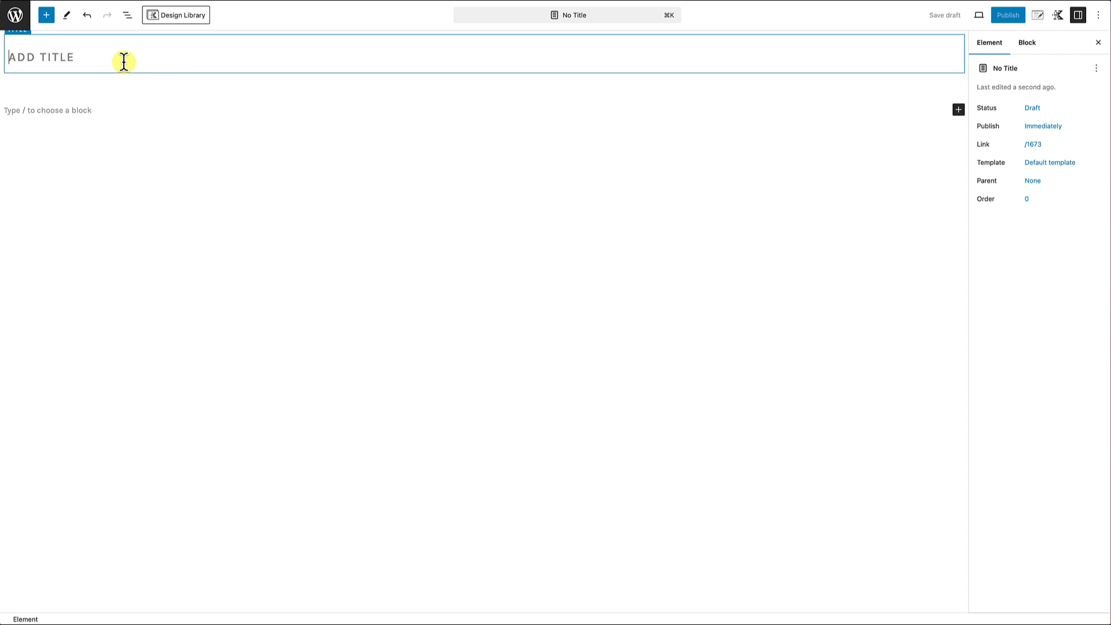
text(Floating Fixed)
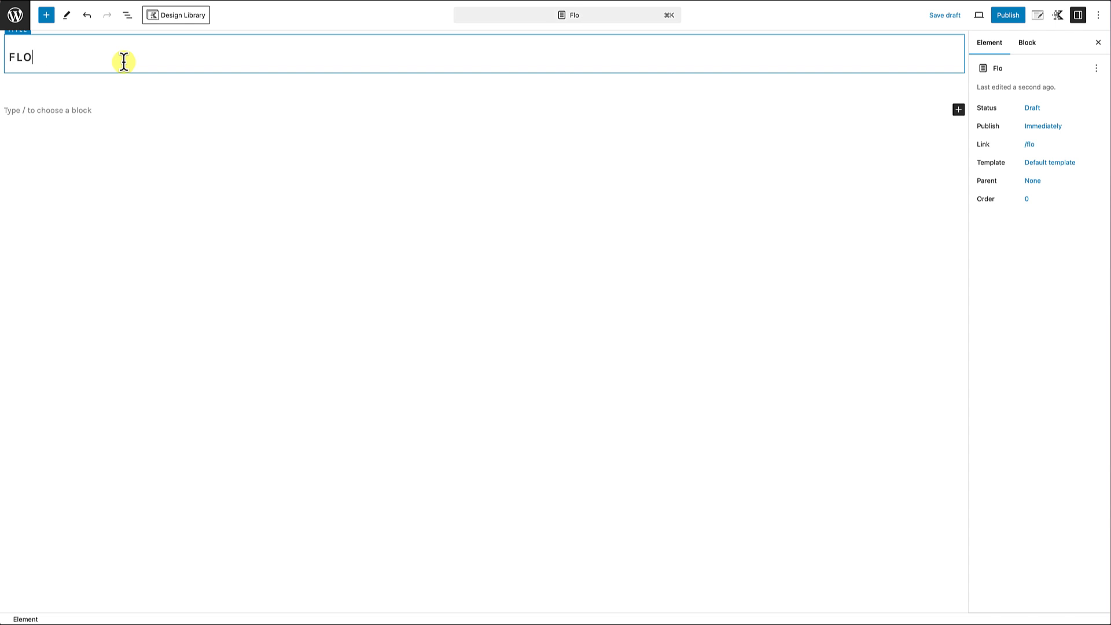
text( Mini Navigation)
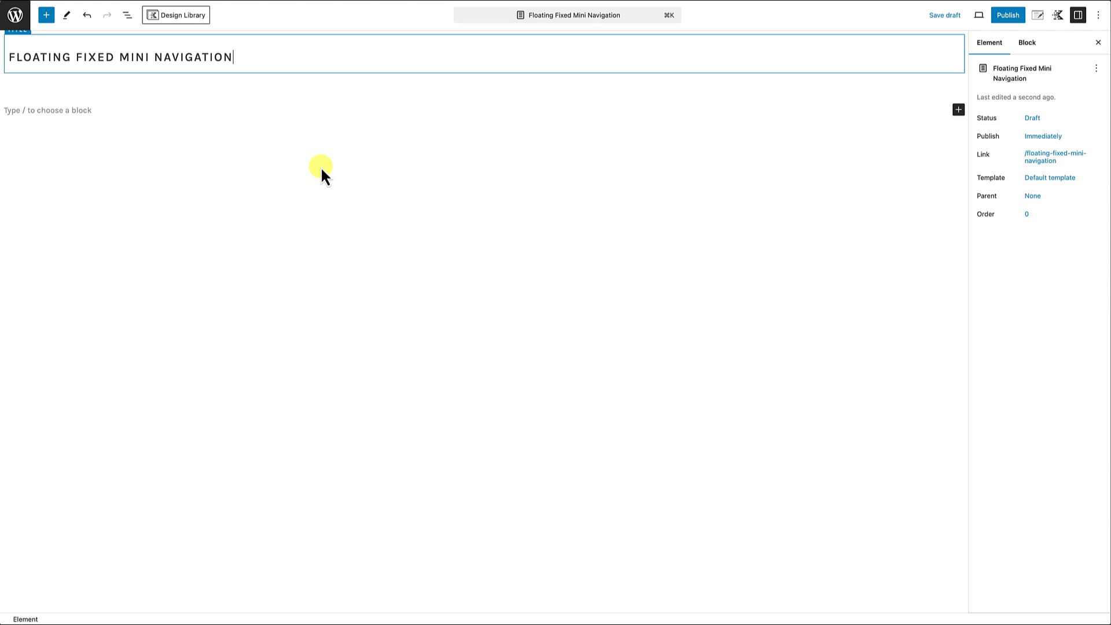
key(Return)
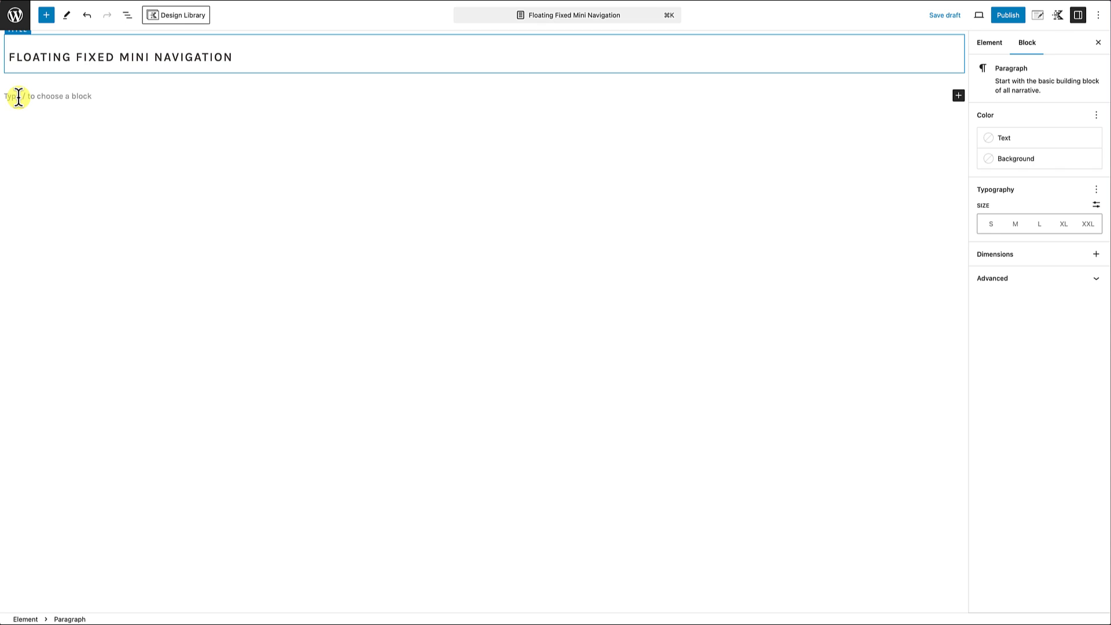
Step: Insert a Row Layout block with a single column below the title
text(/row)
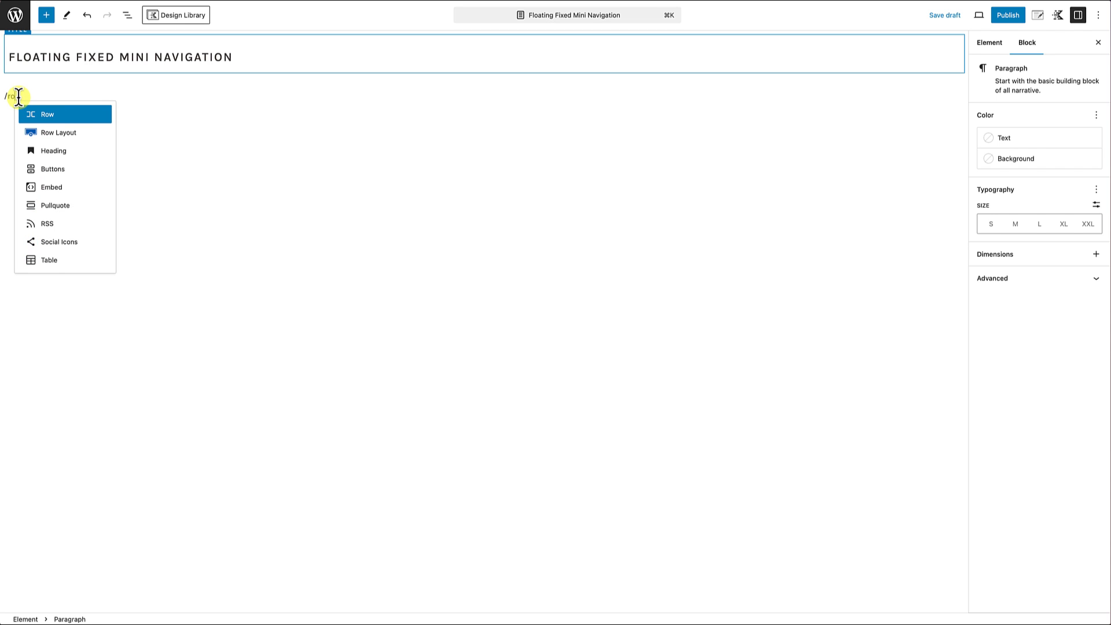
click(65, 132)
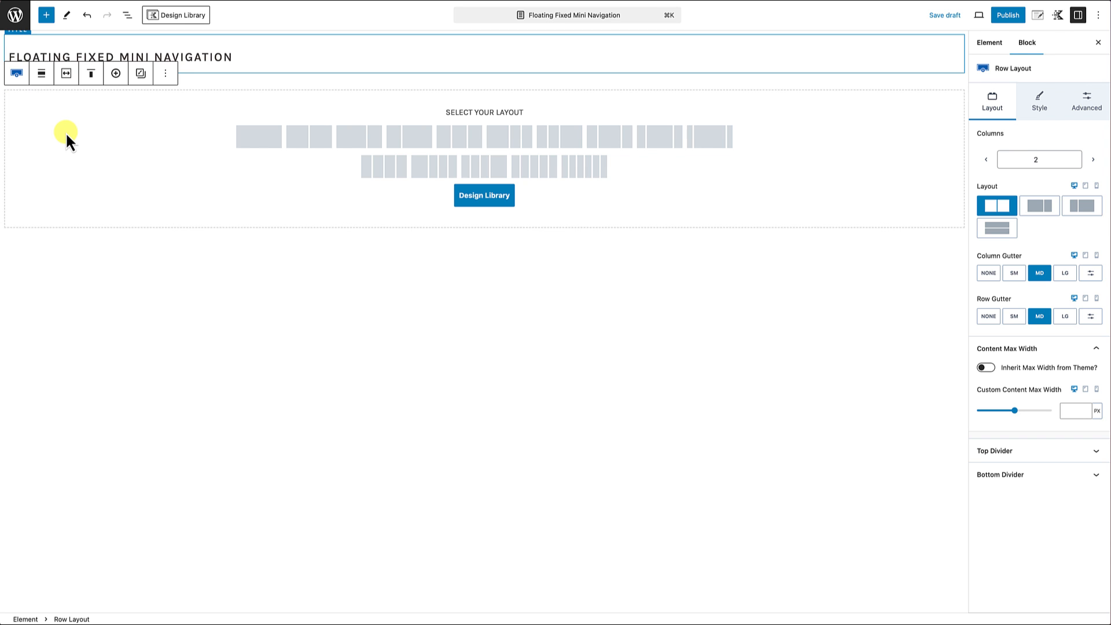
click(272, 146)
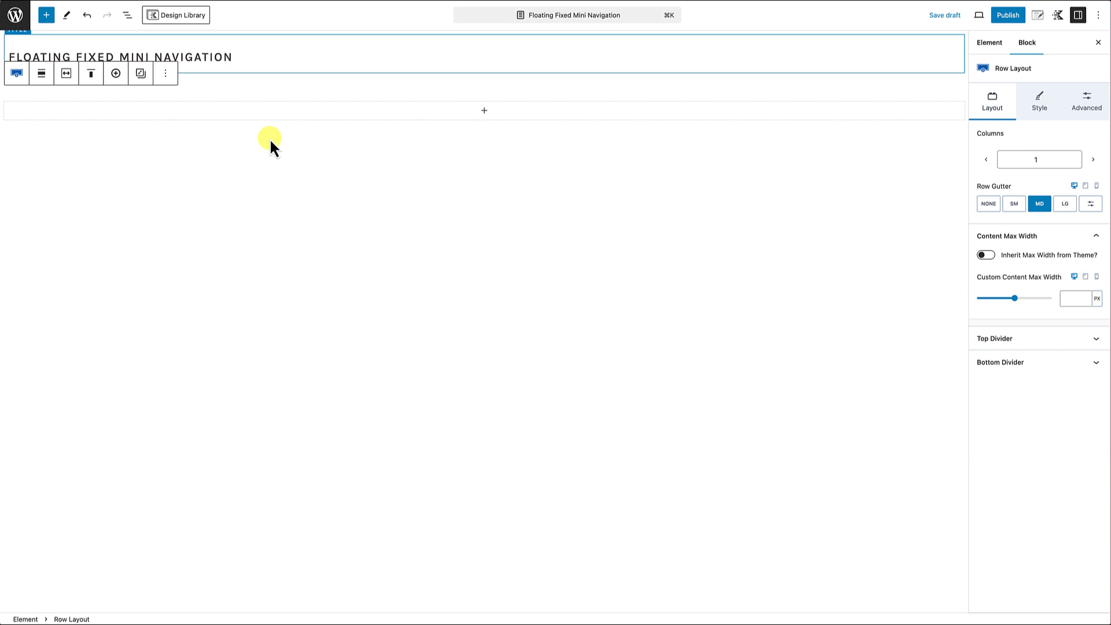
Step: Set the row layout's custom content max width to 650 px
click(66, 74)
click(105, 148)
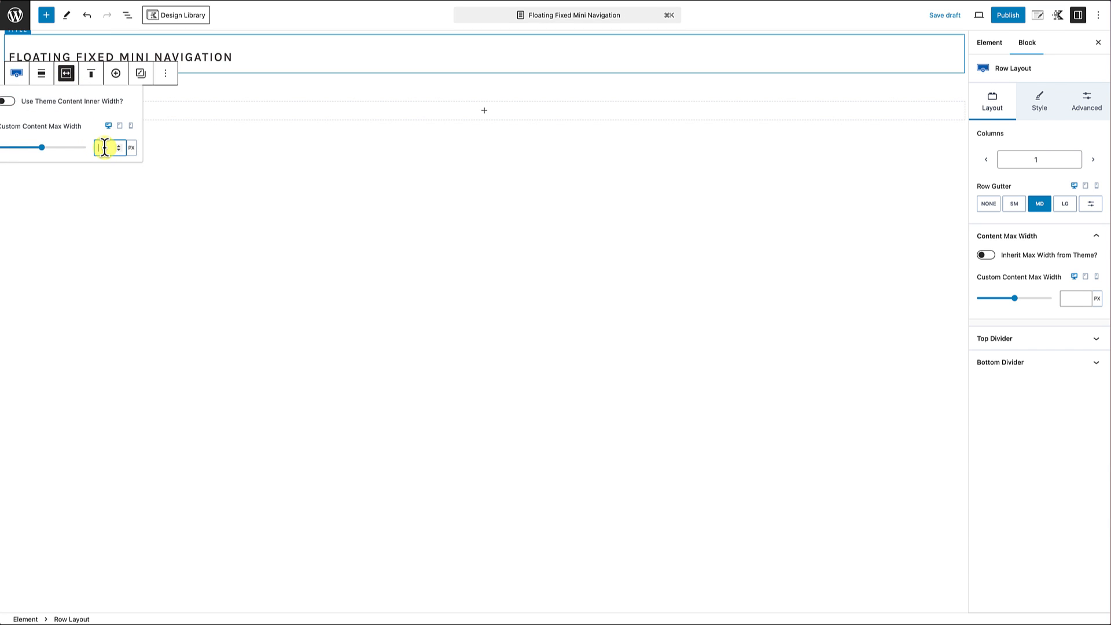
text(800)
click(164, 219)
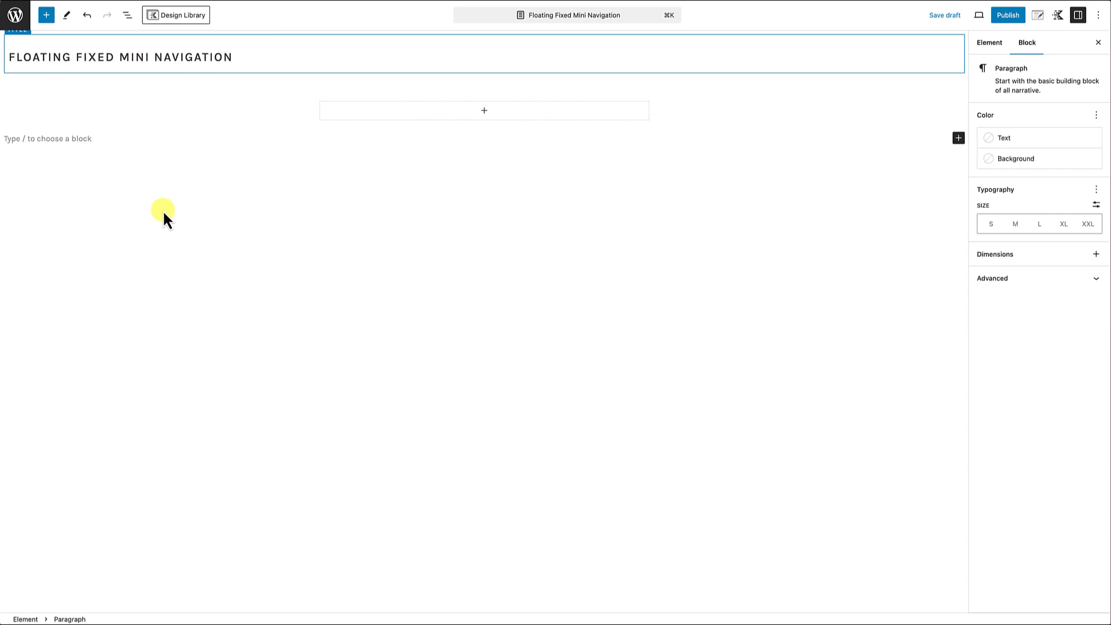
Step: Insert a Section block inside the row's column and rename it "Nav Section Container"
click(485, 112)
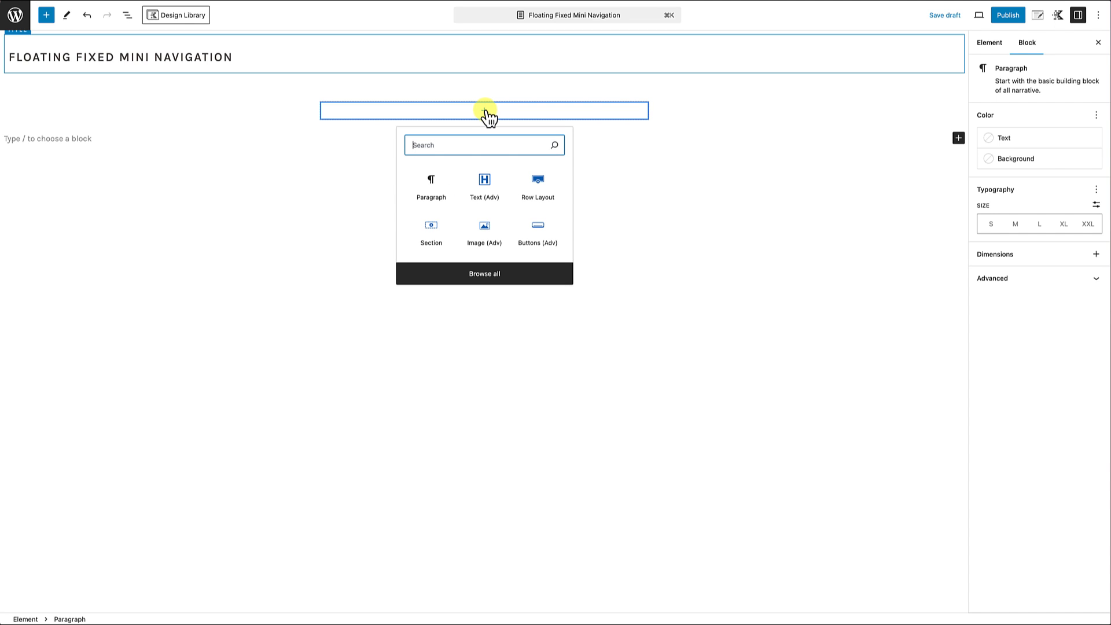
click(433, 229)
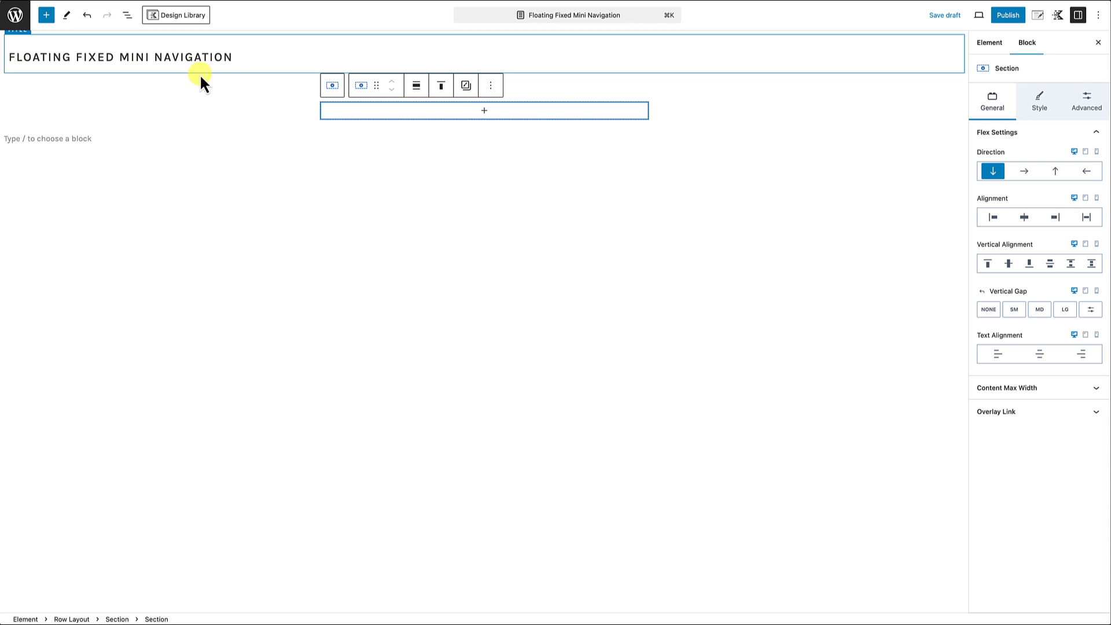
click(130, 18)
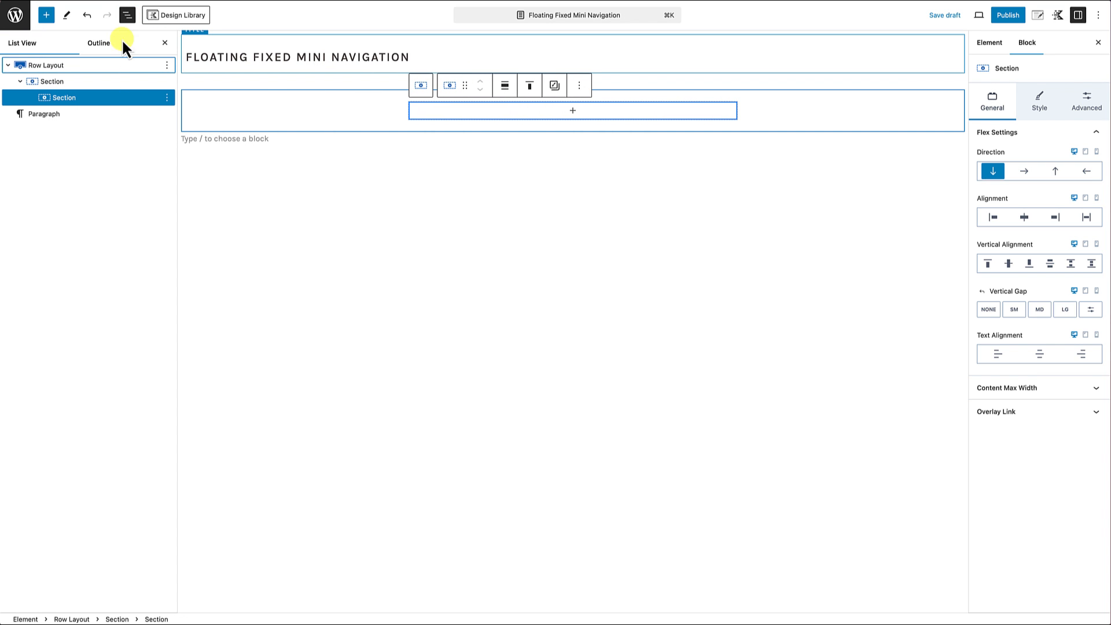
click(167, 97)
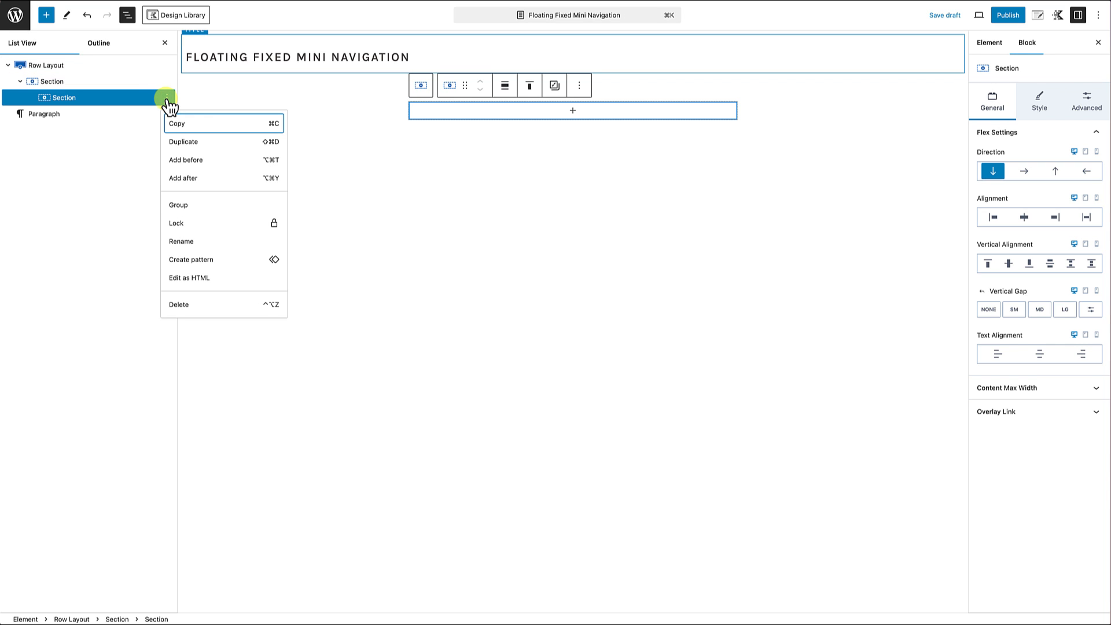
click(191, 241)
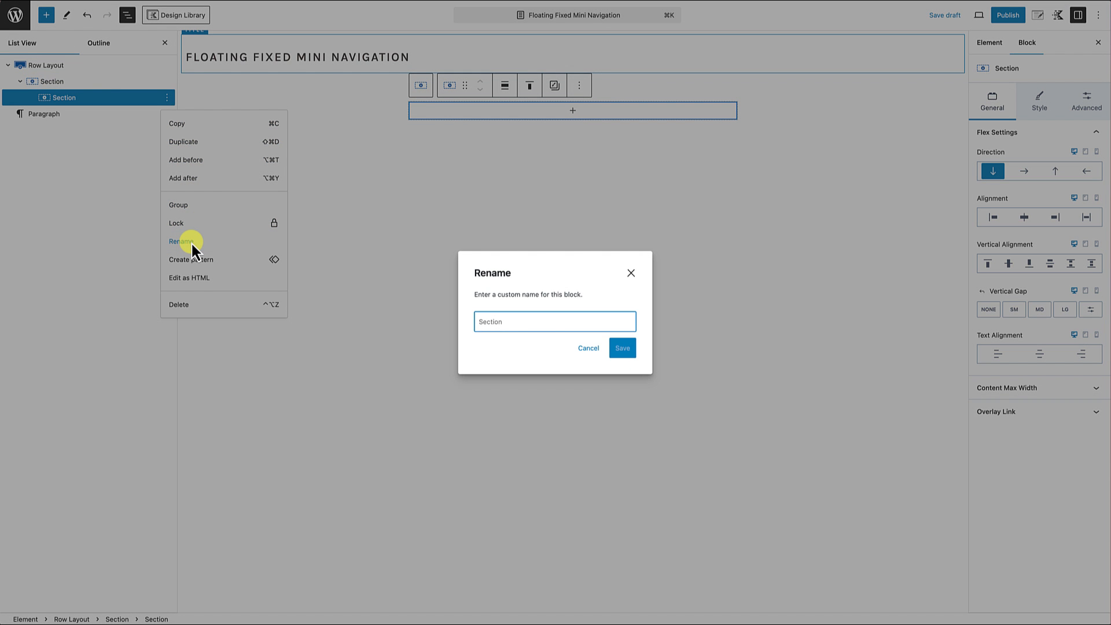
text(Na)
text(Section Container)
click(623, 347)
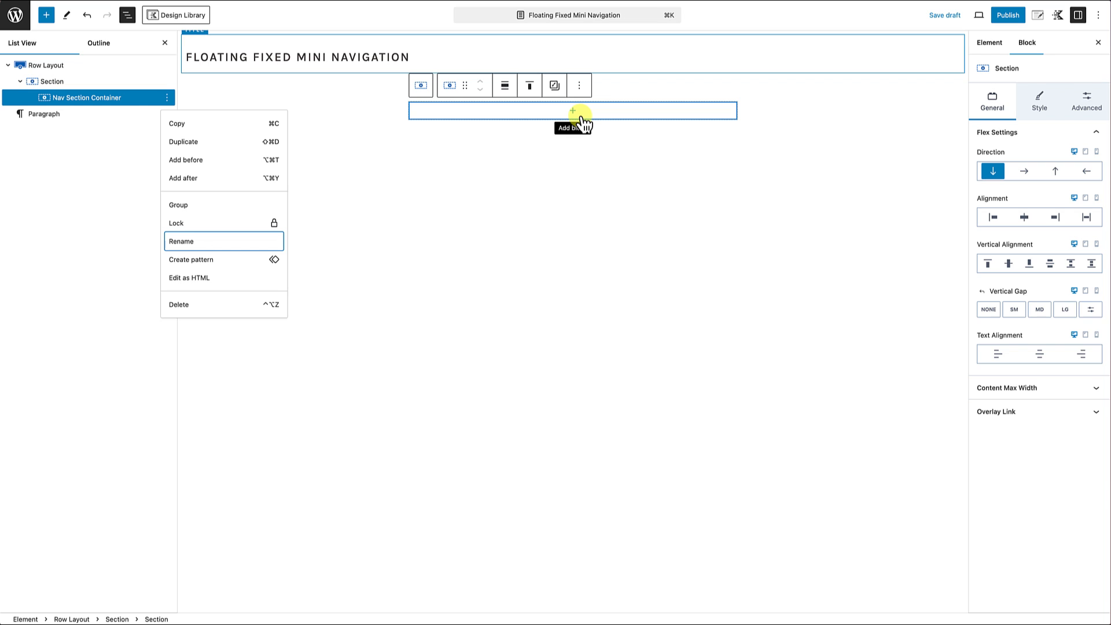
Step: Give the Nav Section Container a dark brown background using the third colour of the palette
click(613, 99)
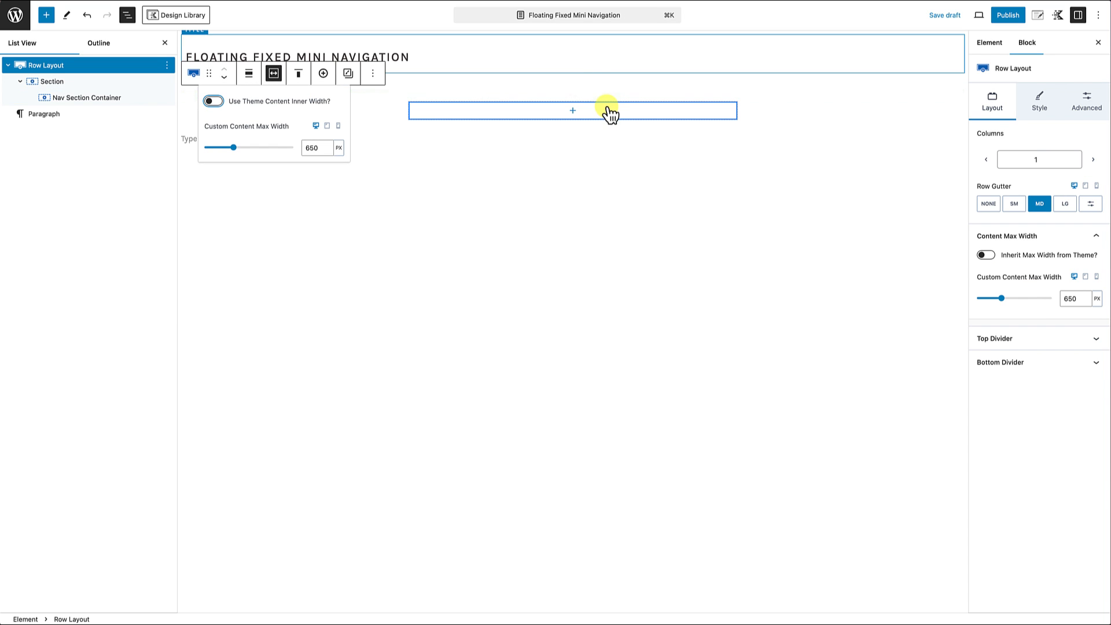
click(610, 111)
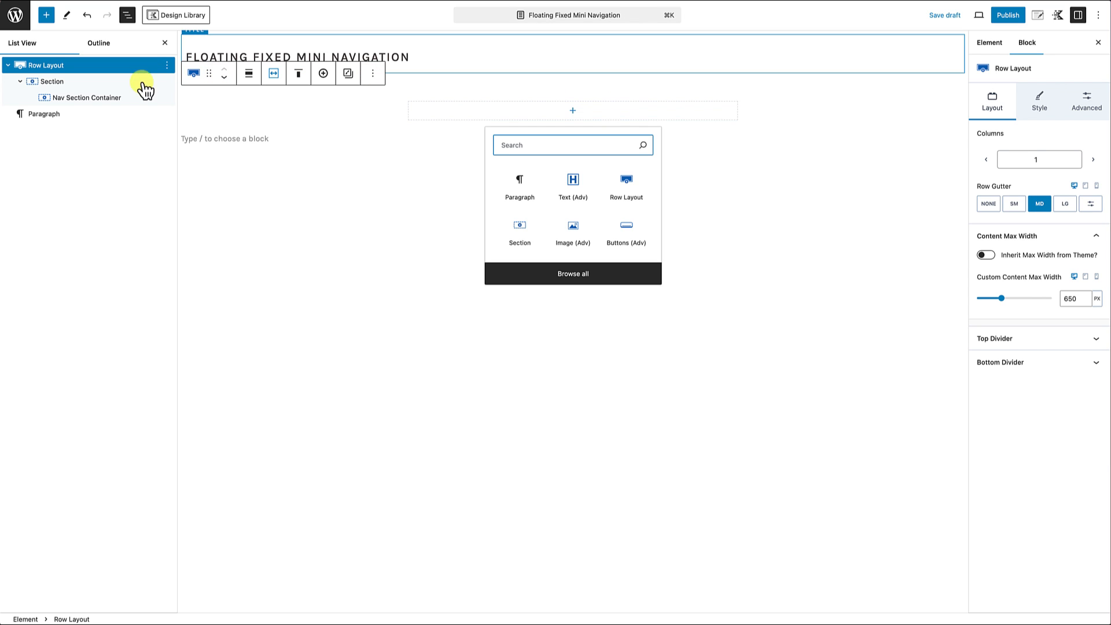
click(94, 103)
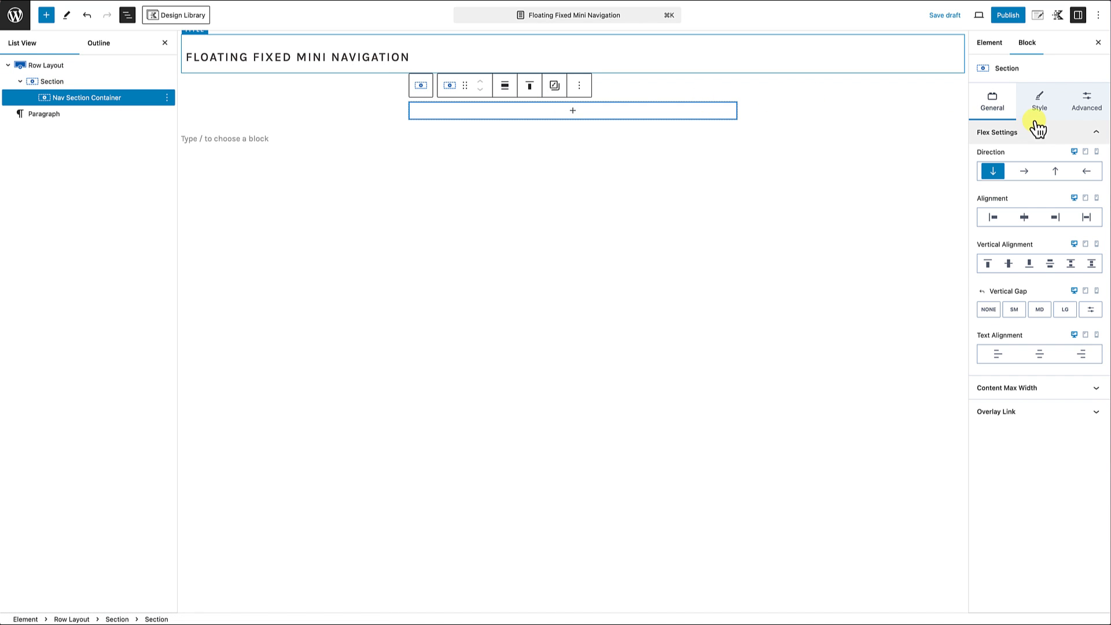
click(1040, 100)
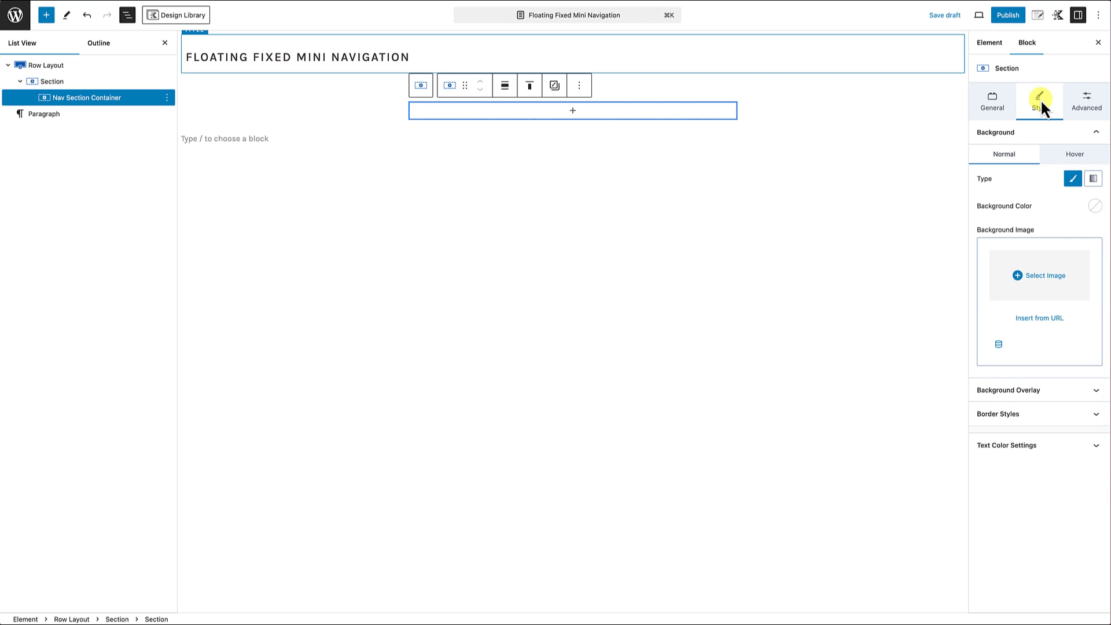
click(1095, 206)
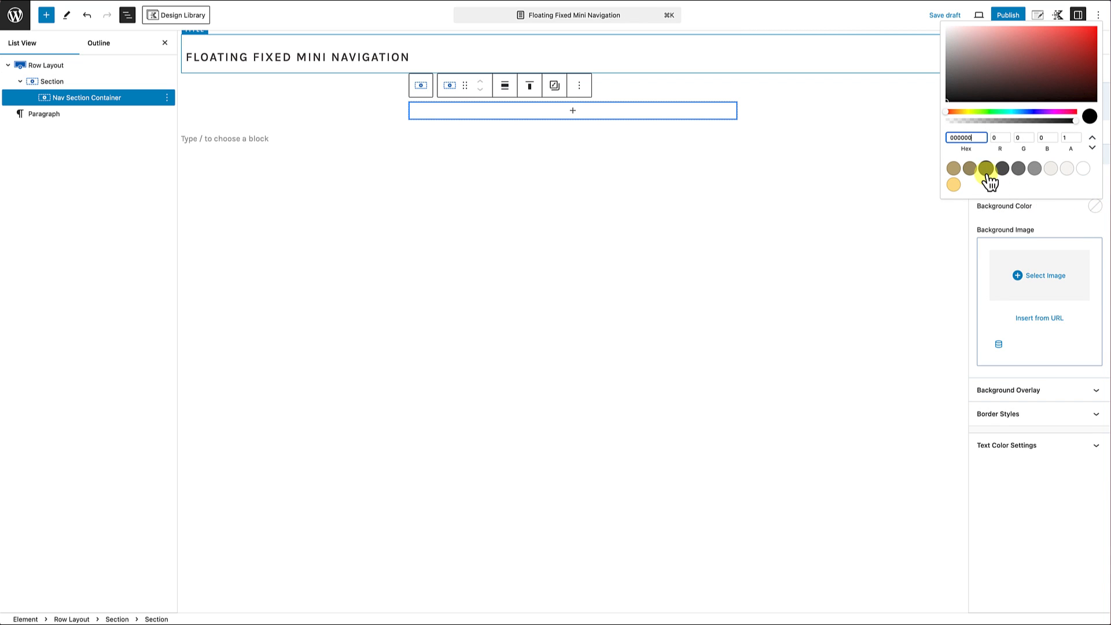
click(986, 169)
click(1038, 211)
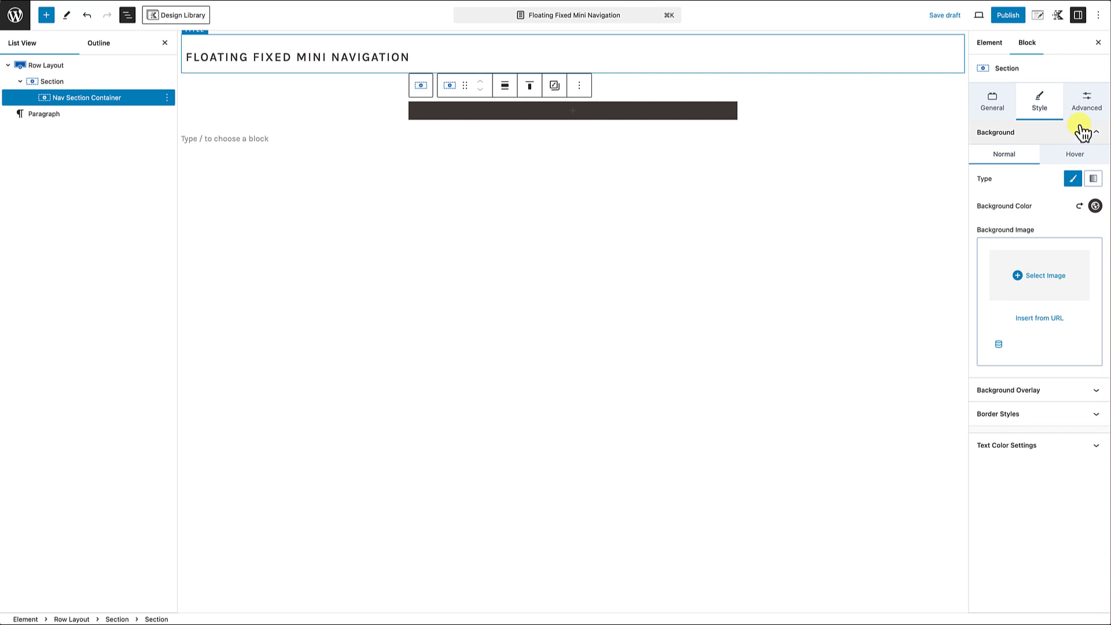
Step: Link the Nav Section Container's padding on all sides and set it to 2X Small (8px)
click(1088, 103)
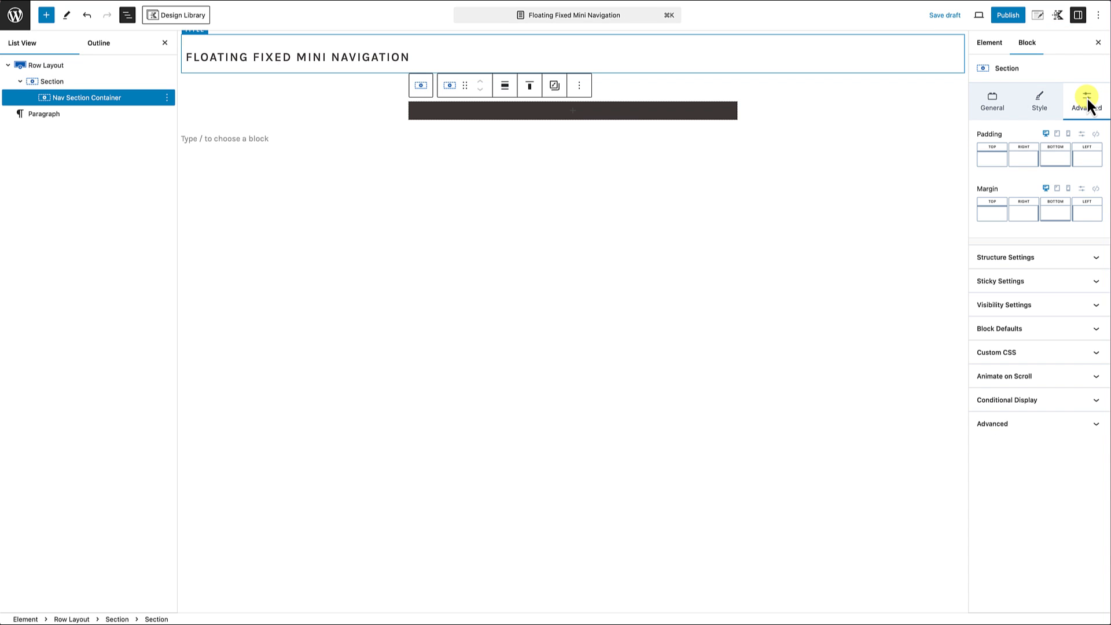
click(1096, 134)
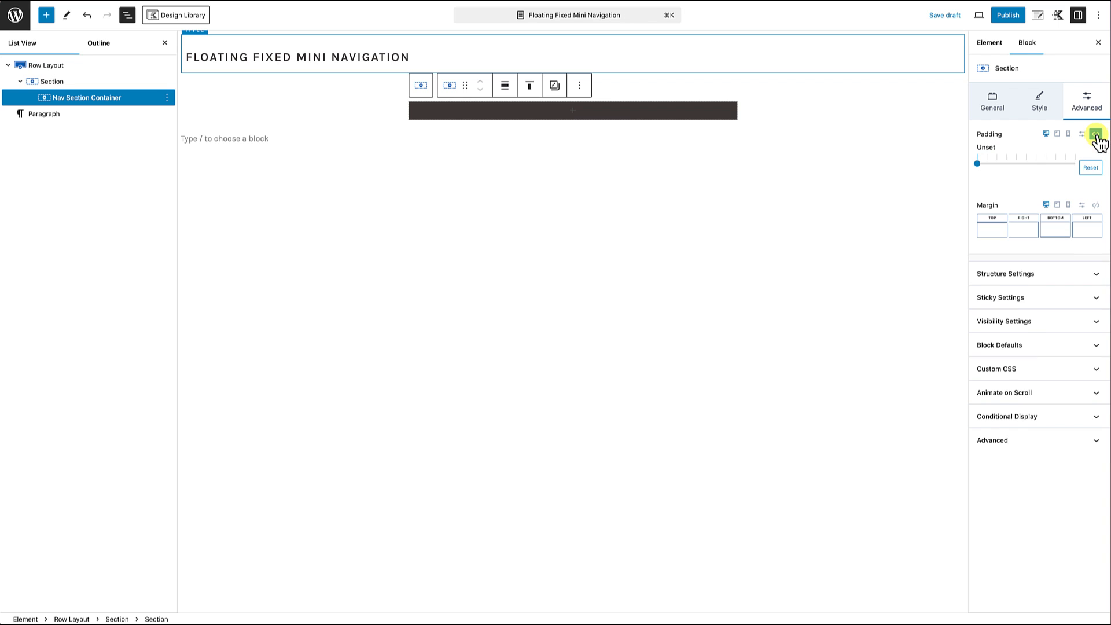
drag(978, 163, 988, 163)
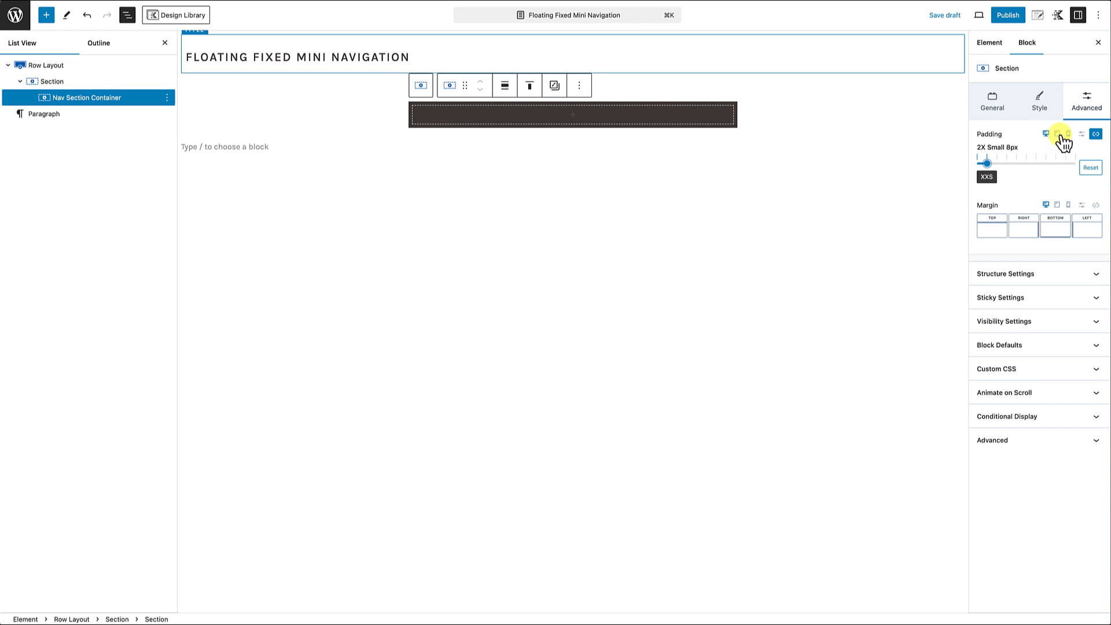
Step: Link the Nav Section Container's corners and set the border radius to 100 px
click(1042, 106)
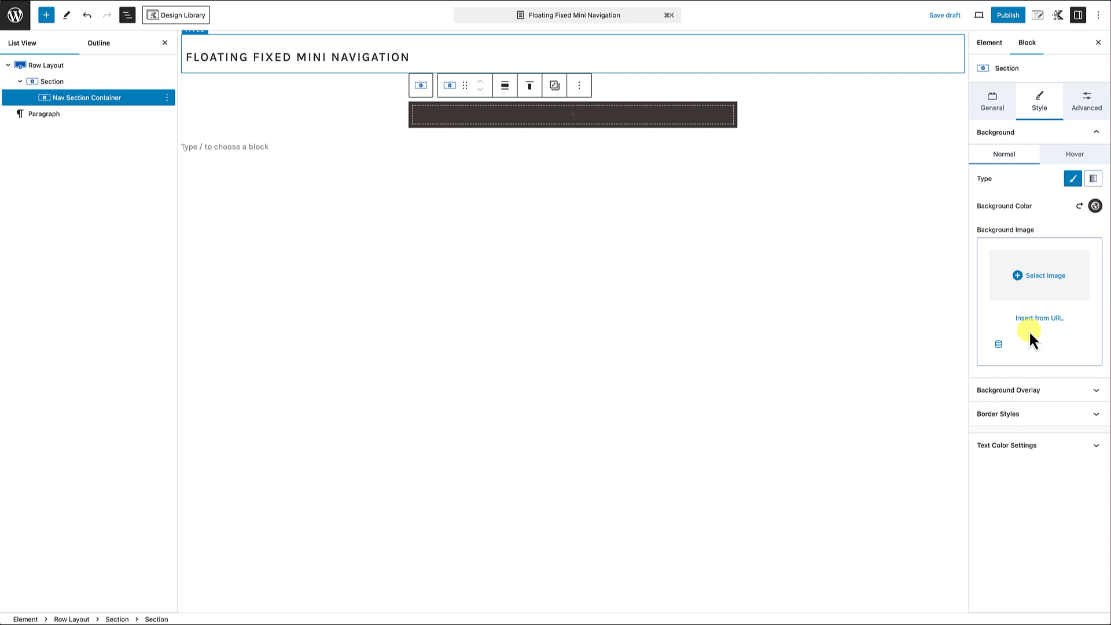
click(1031, 417)
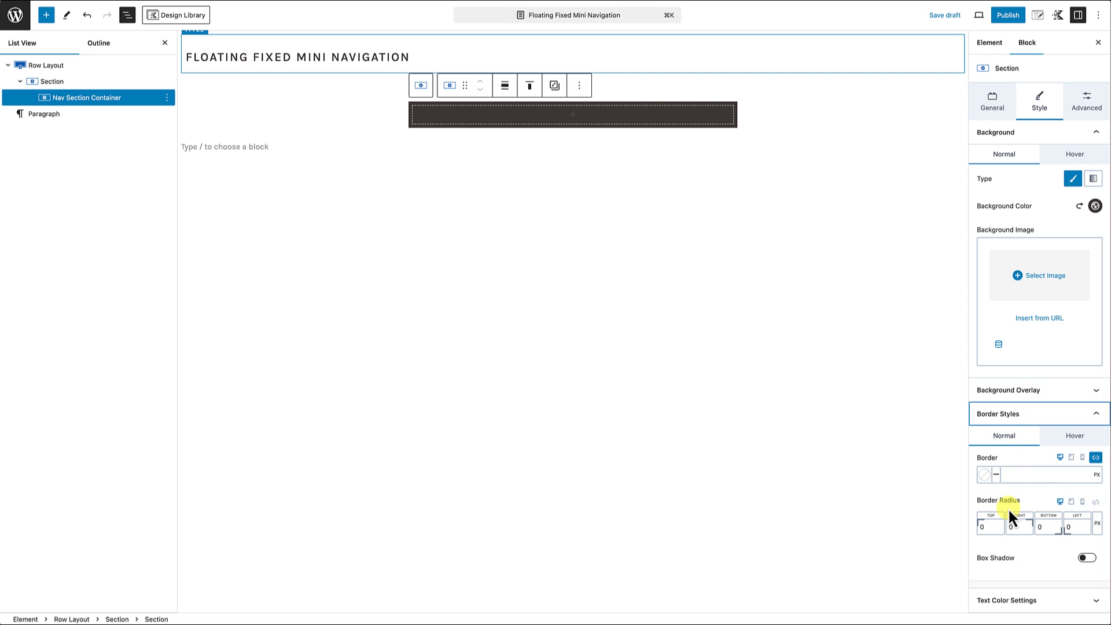
click(1096, 502)
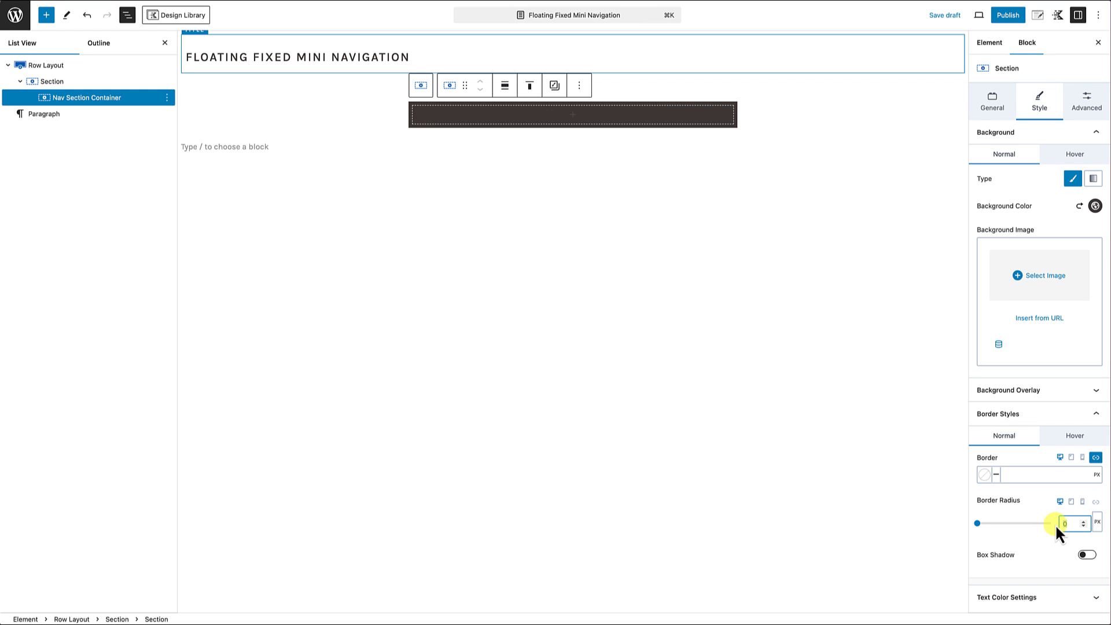
text(00)
Step: Insert another Section block inside the Nav Section Container
click(574, 115)
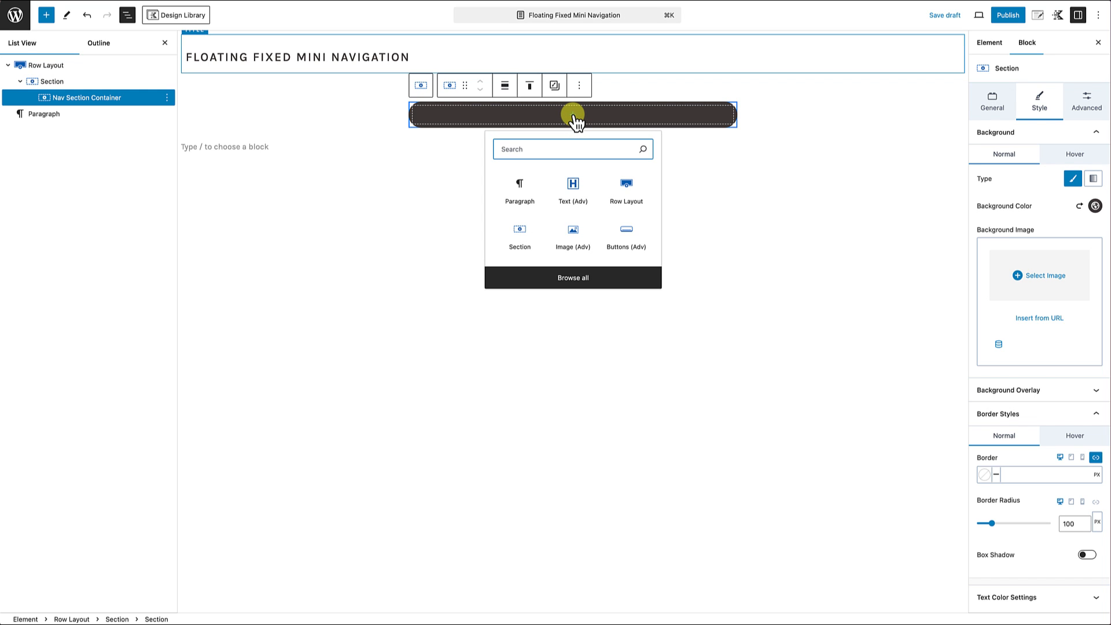
click(525, 243)
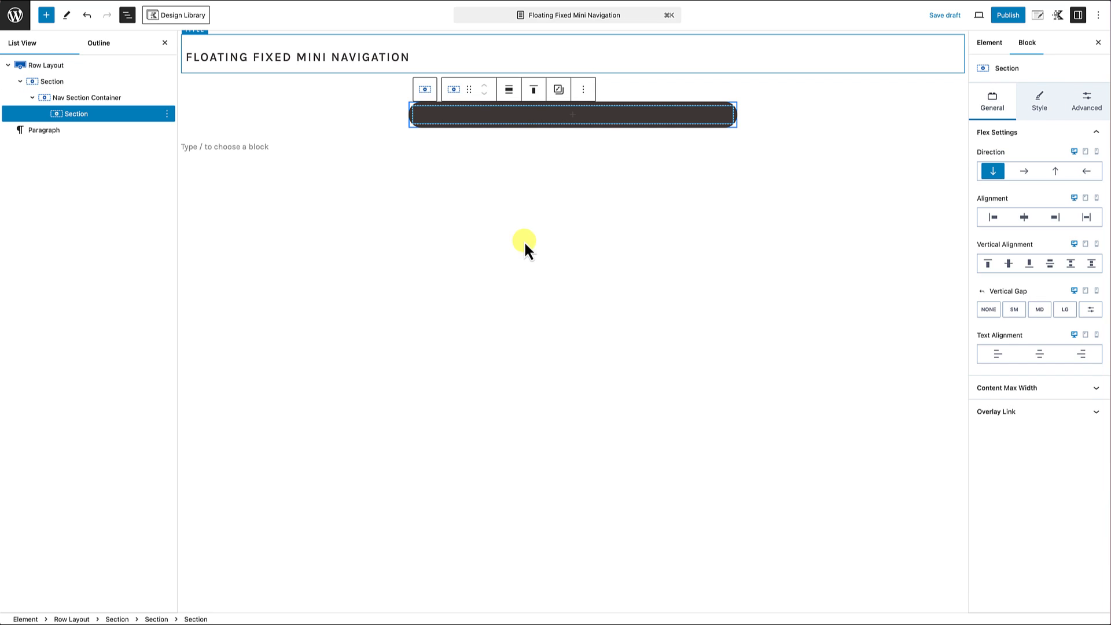
Step: Rename the new section inside the Nav Section Container as "Logo Section"
click(167, 114)
click(196, 260)
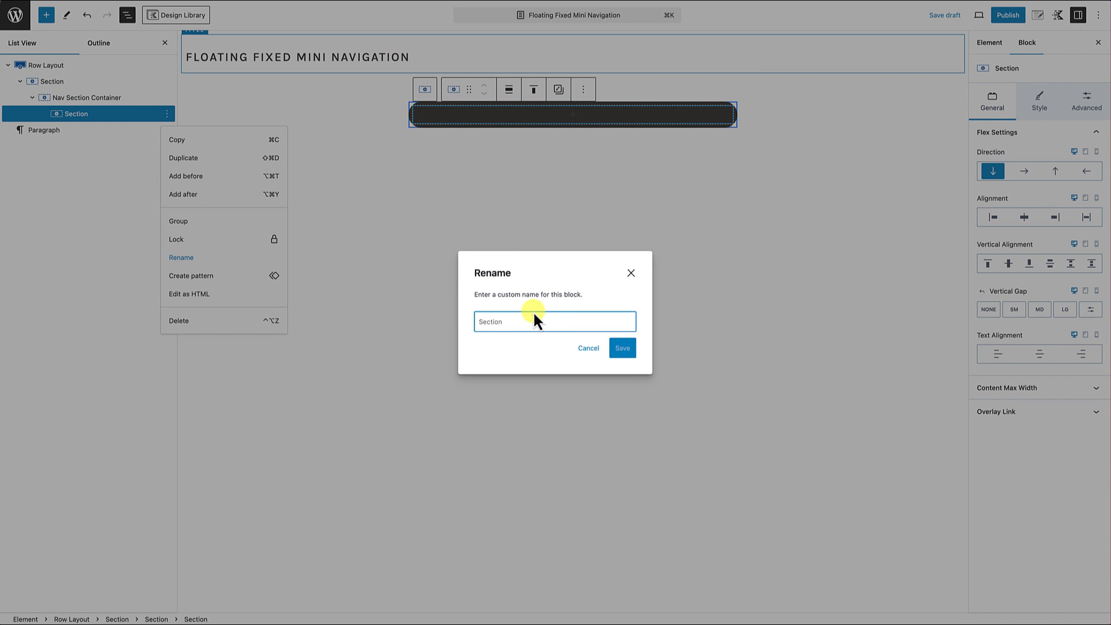
text(Logo Section)
click(623, 348)
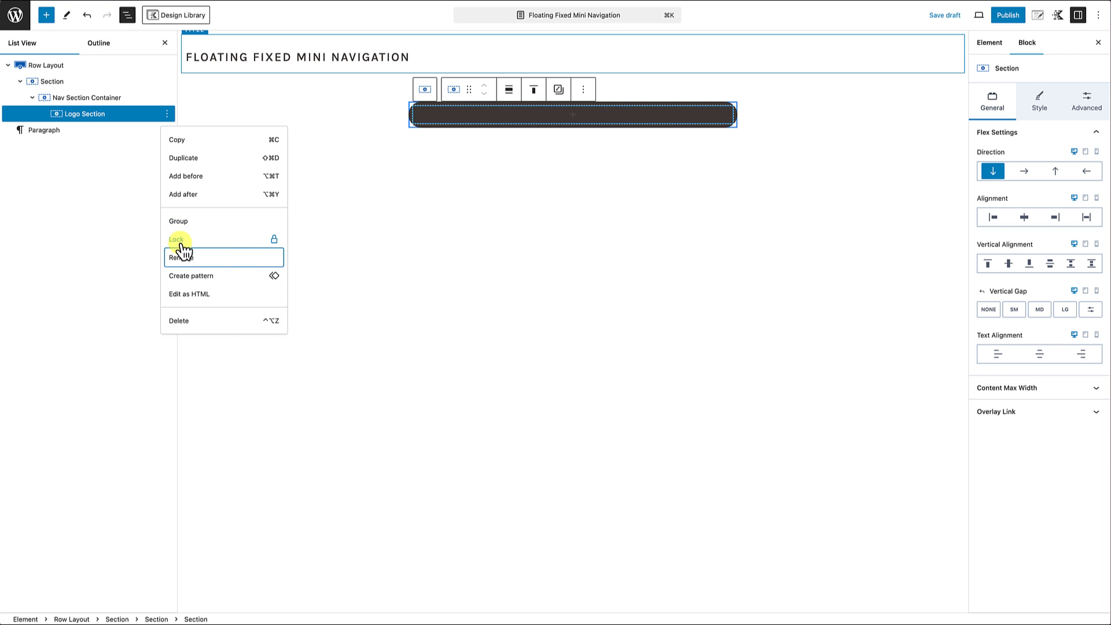
Step: Add another Section block directly after the Logo Section, inside the Nav Section Container
click(168, 114)
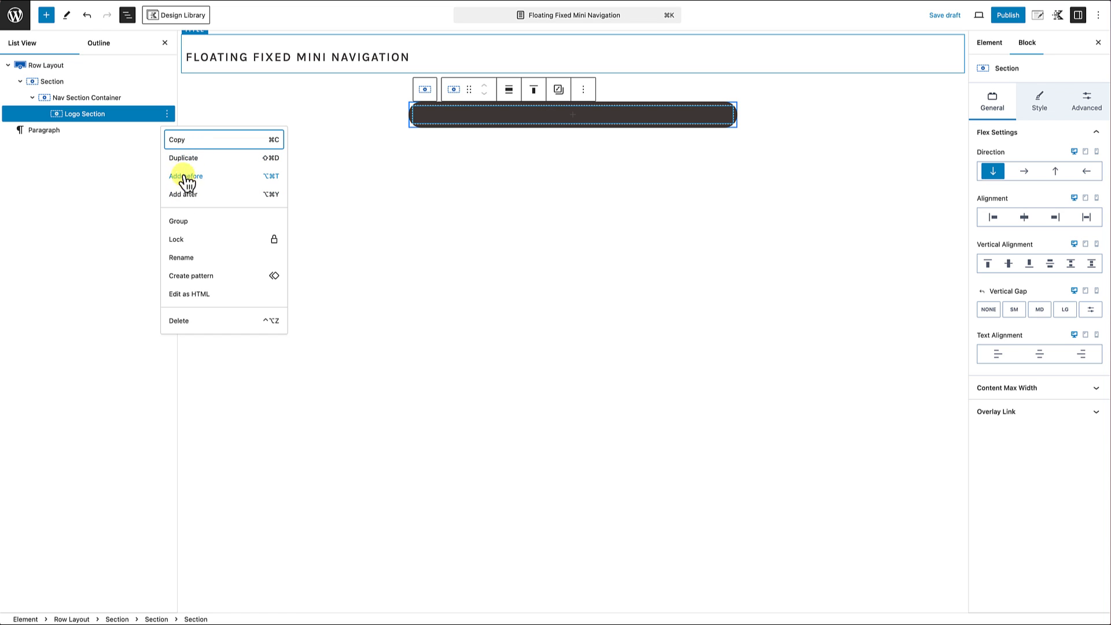
click(184, 197)
text(/section)
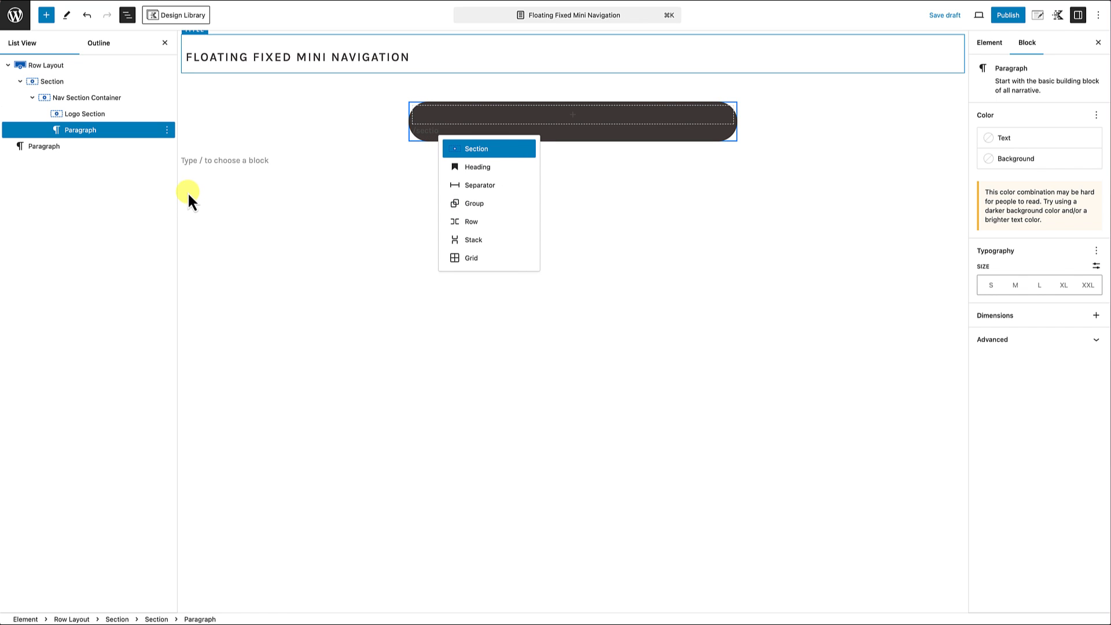
click(485, 152)
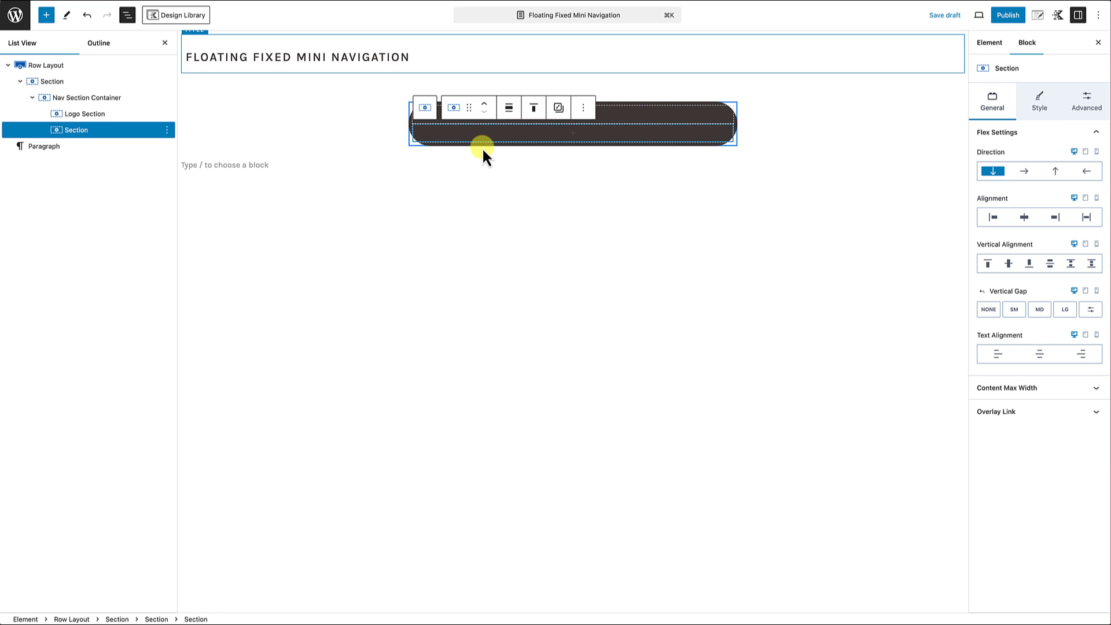
Step: Rename the section below the Logo Section as "Links Section"
click(166, 130)
click(184, 273)
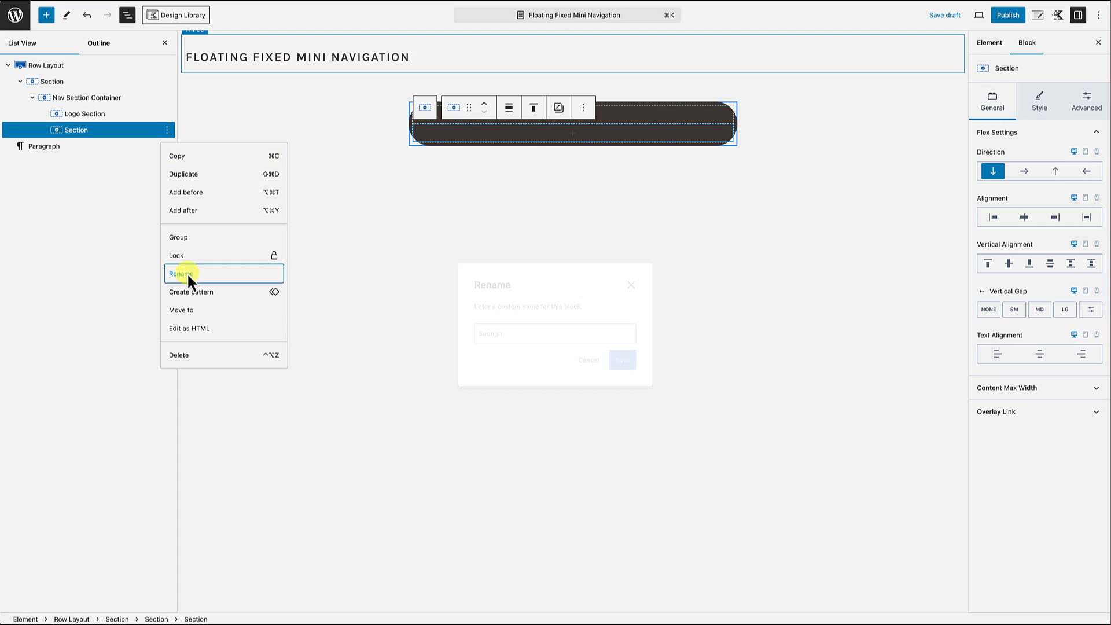
text(Links Section)
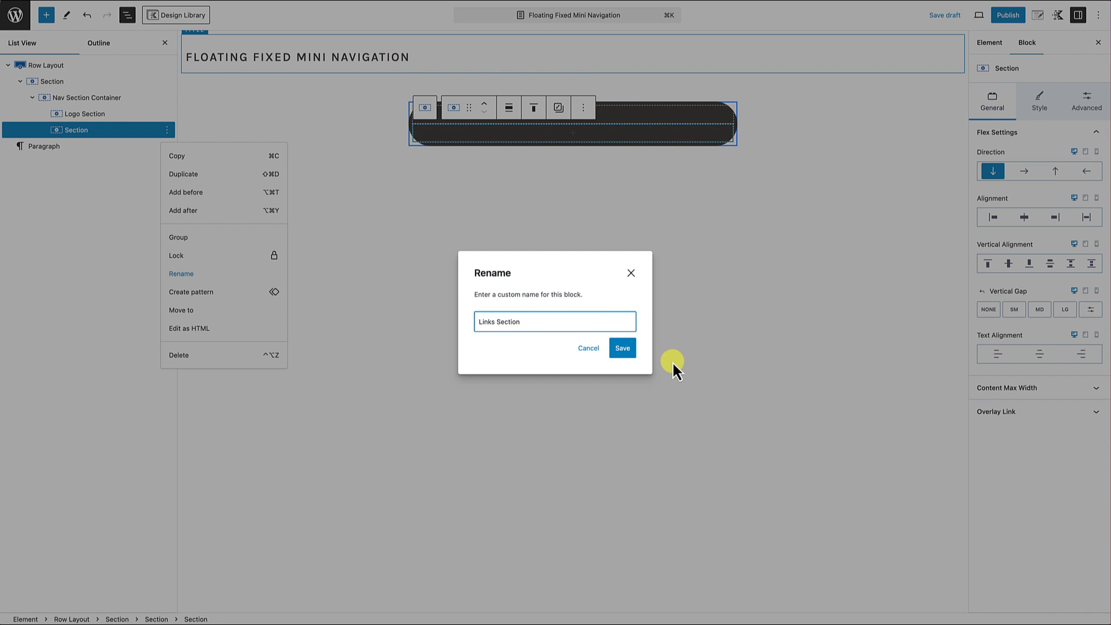
click(624, 352)
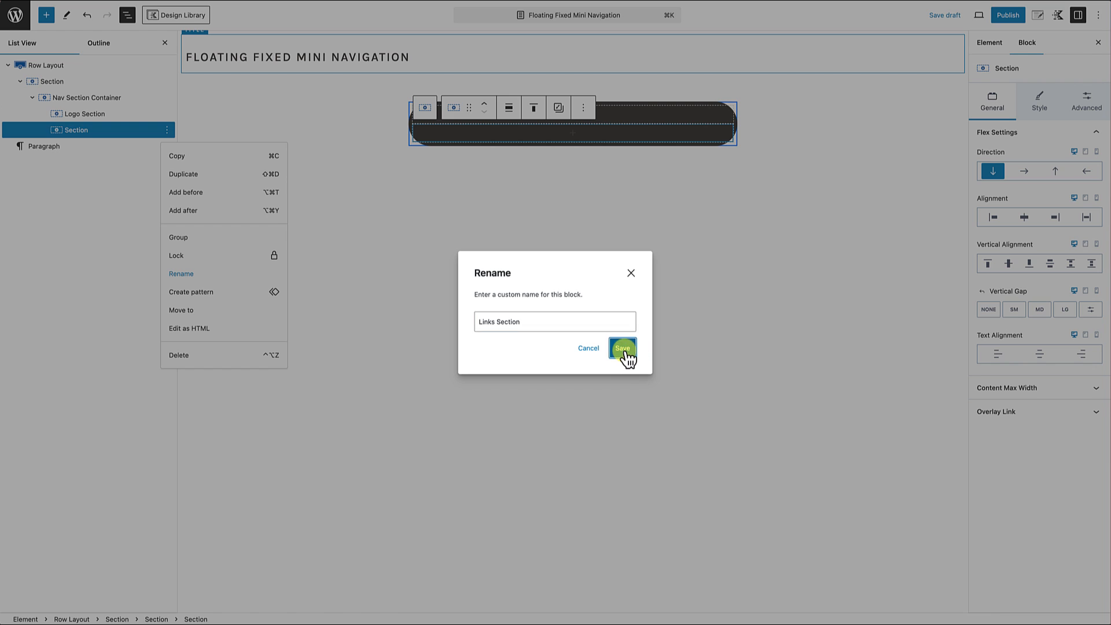
click(626, 348)
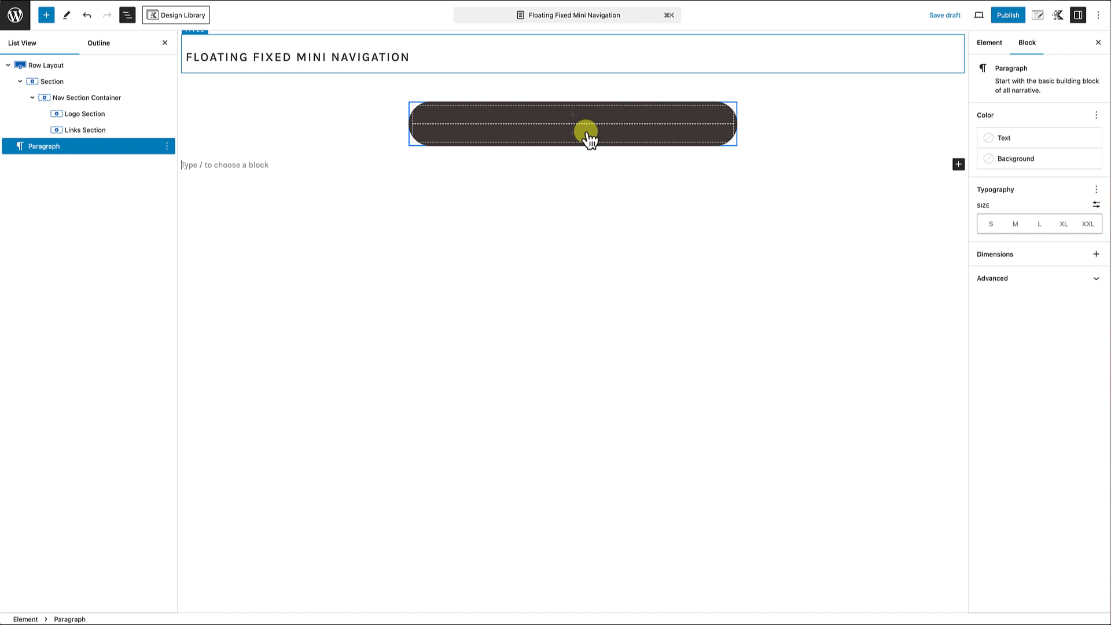
Step: Insert an Image (Adv) block in the Logo Section using logo-light.png from the media library
click(573, 117)
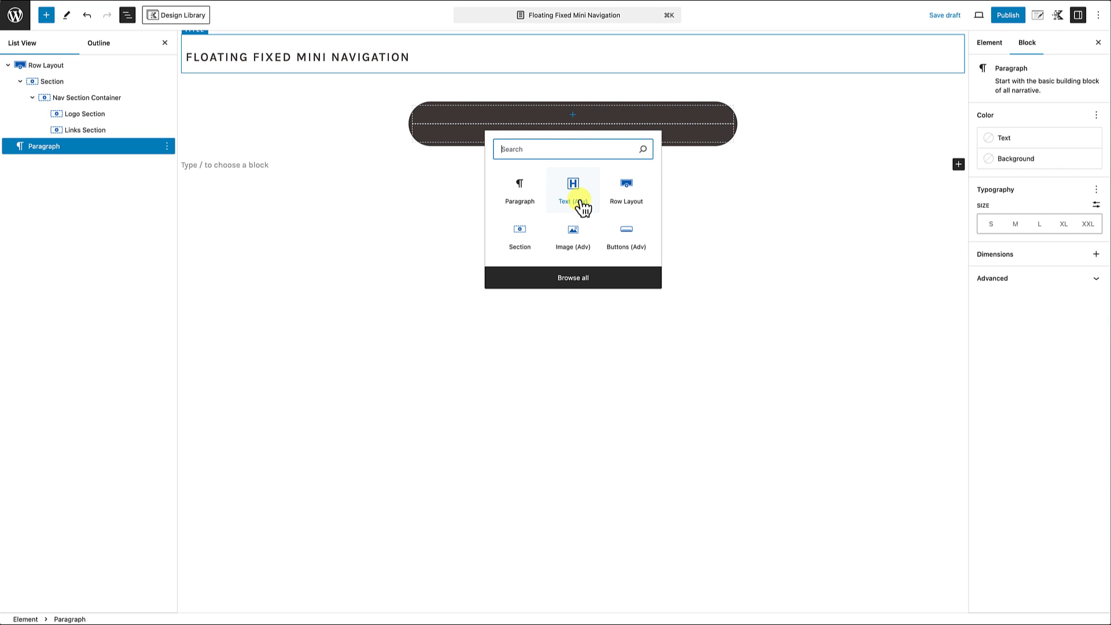
click(576, 228)
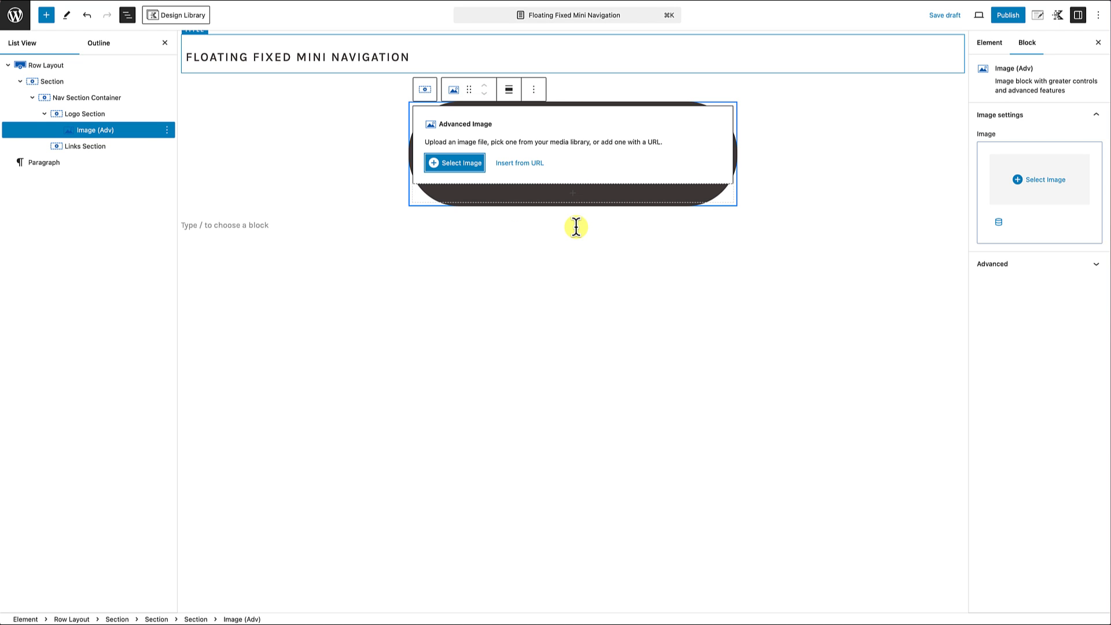
click(461, 163)
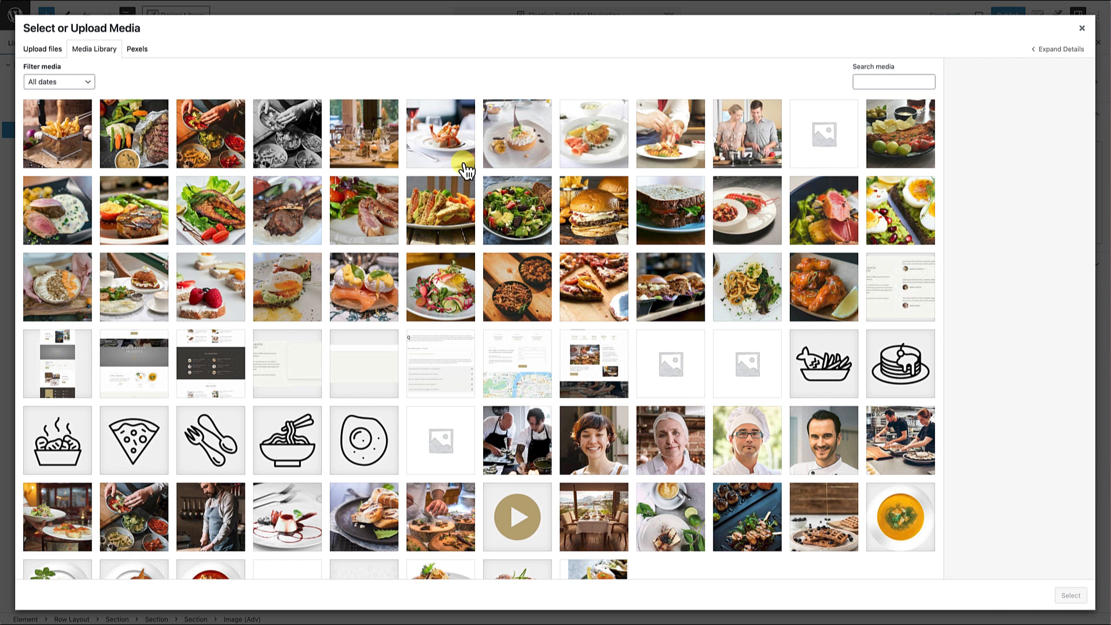
scroll(466, 307, down, 1)
scroll(466, 307, down, 2)
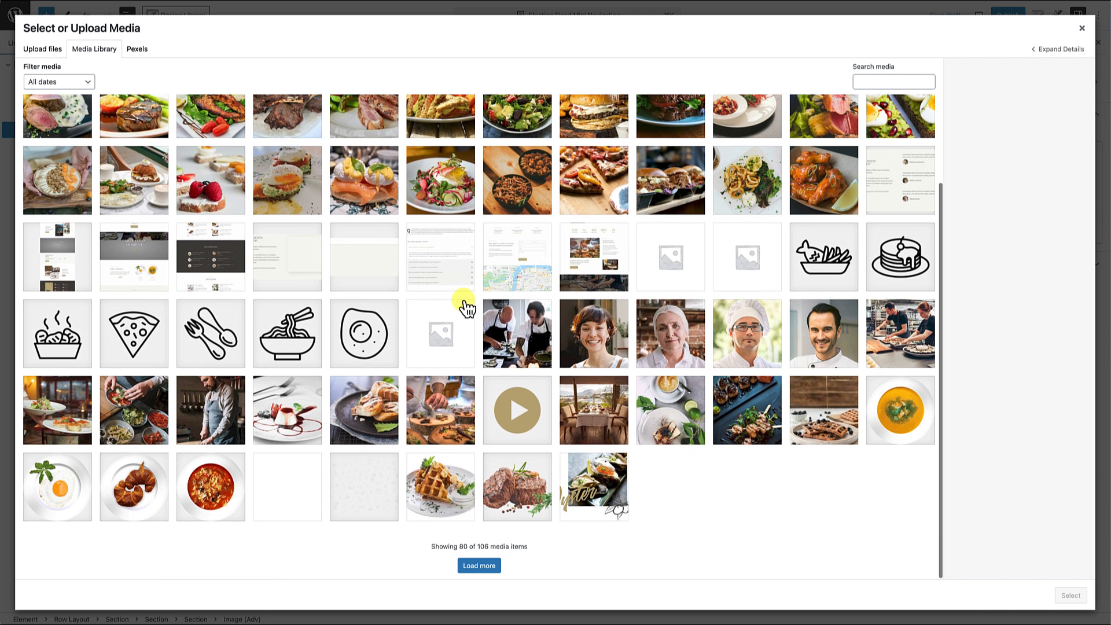
click(486, 567)
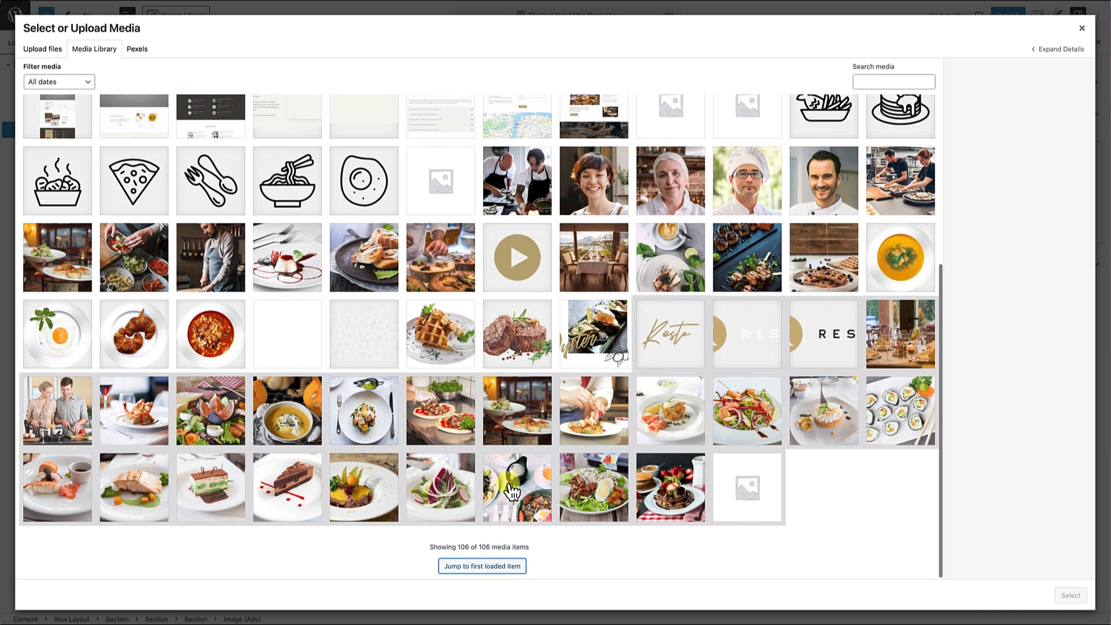
scroll(508, 454, up, 2)
scroll(635, 405, down, 2)
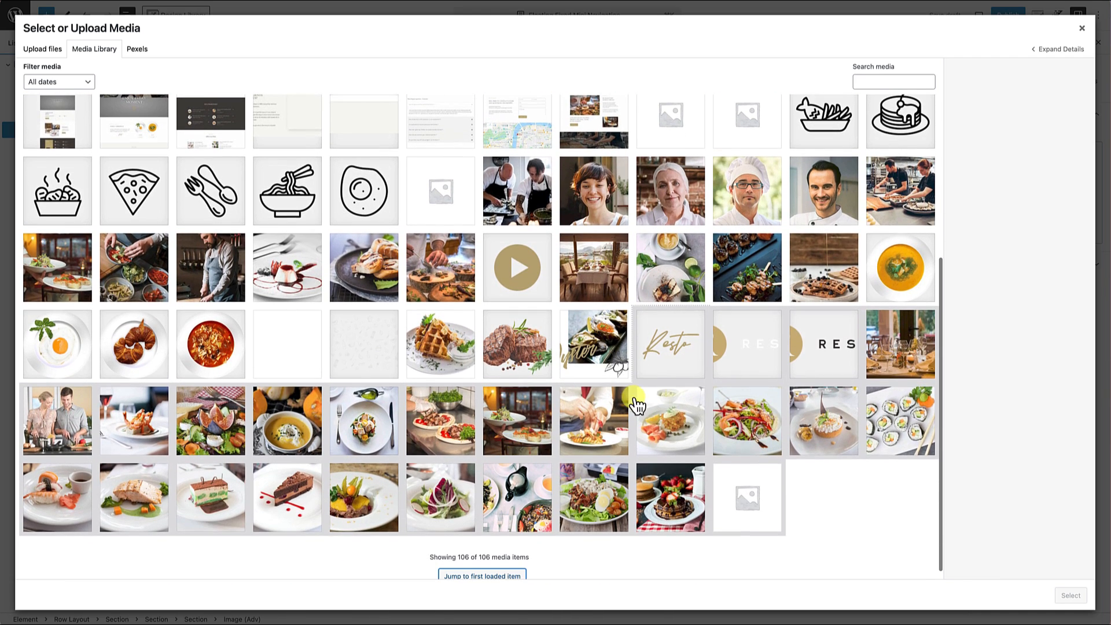
click(749, 360)
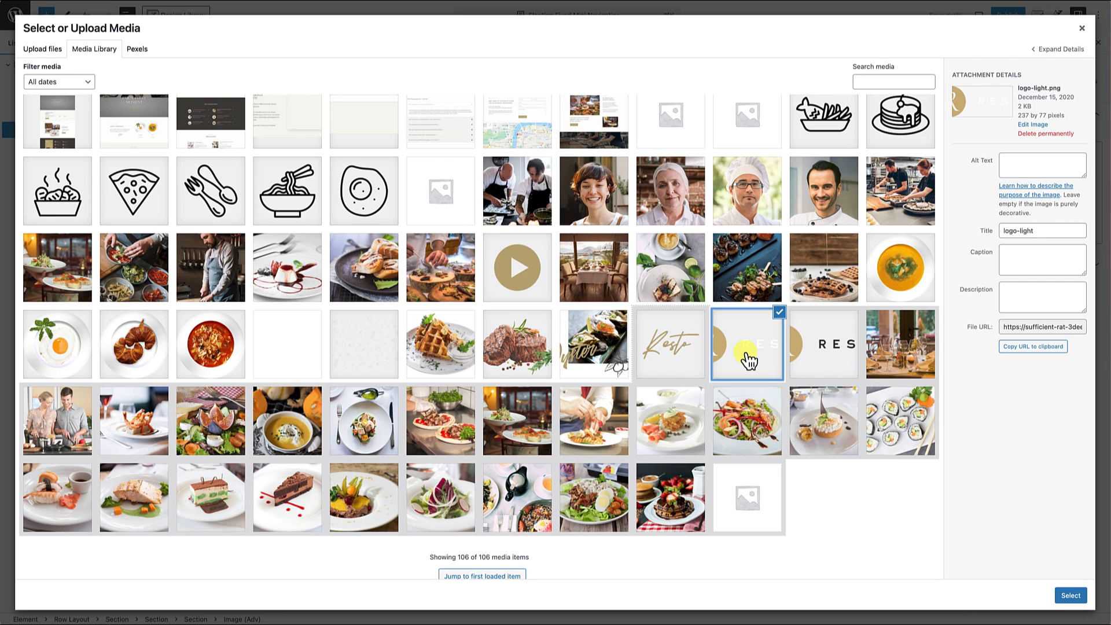
click(1071, 595)
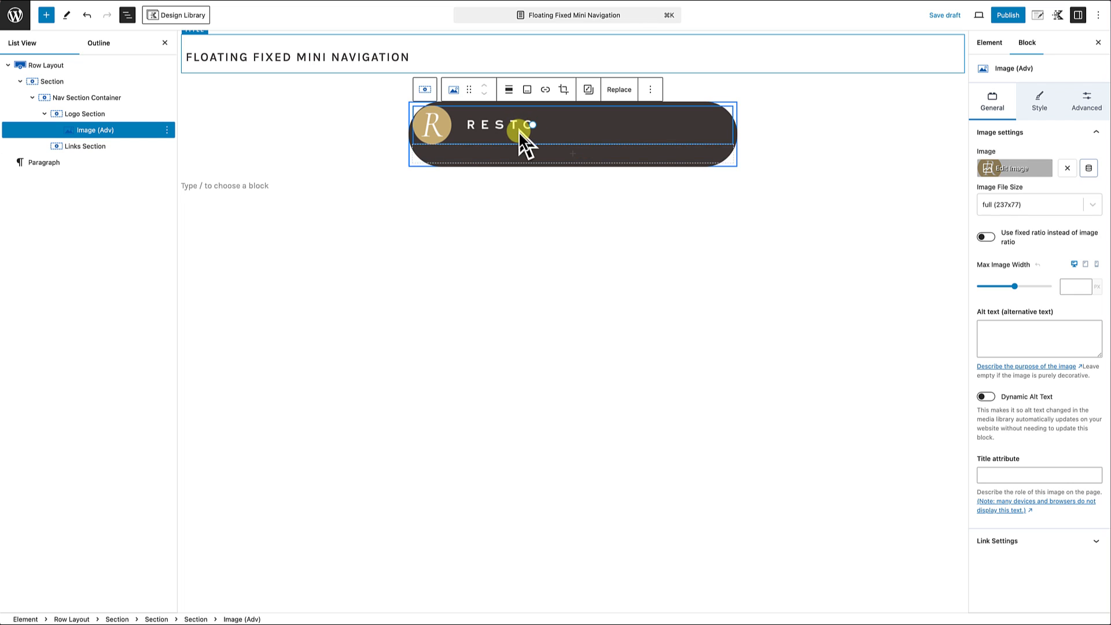
Step: Set the logo image's maximum width to 120 px
click(1069, 285)
text(1)
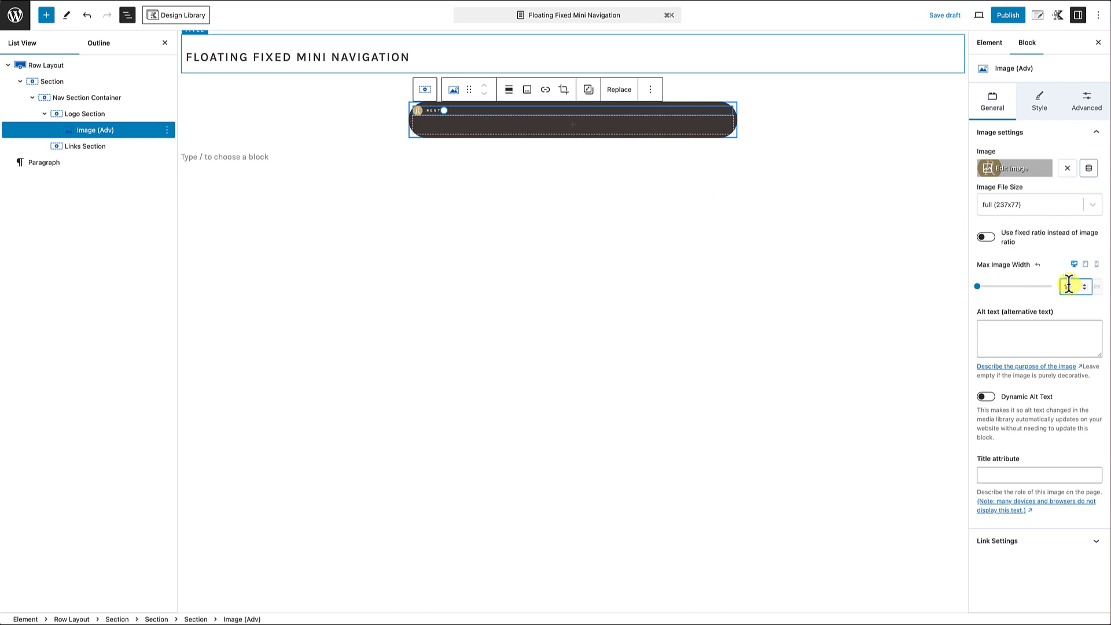
text(0)
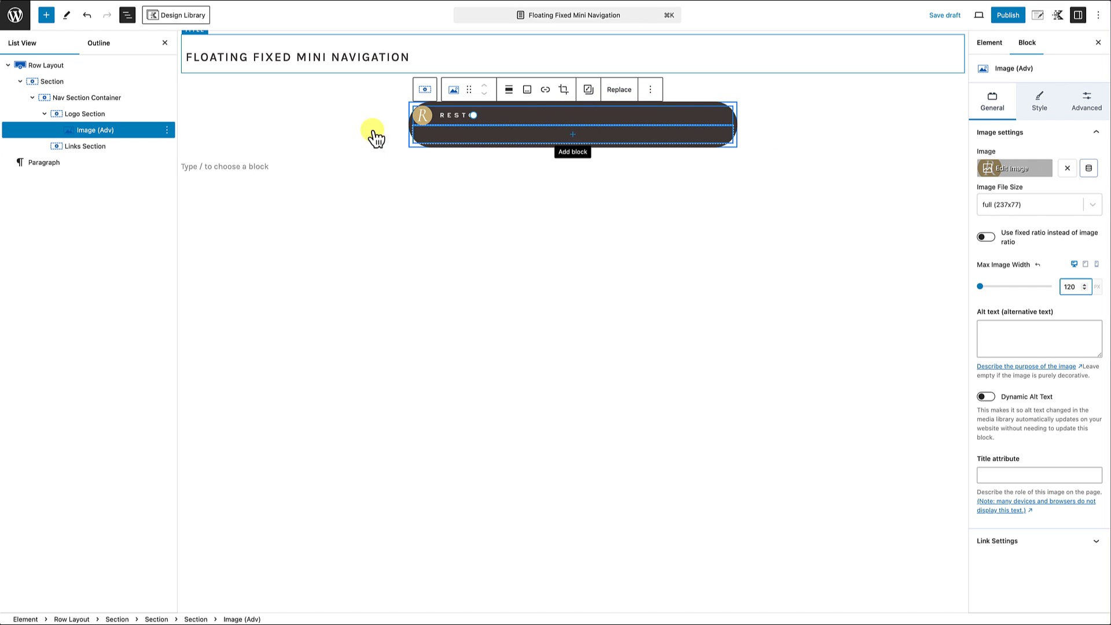
Step: Set the Links Section's text color and text link color to the light yellow palette color FFD97E
click(106, 156)
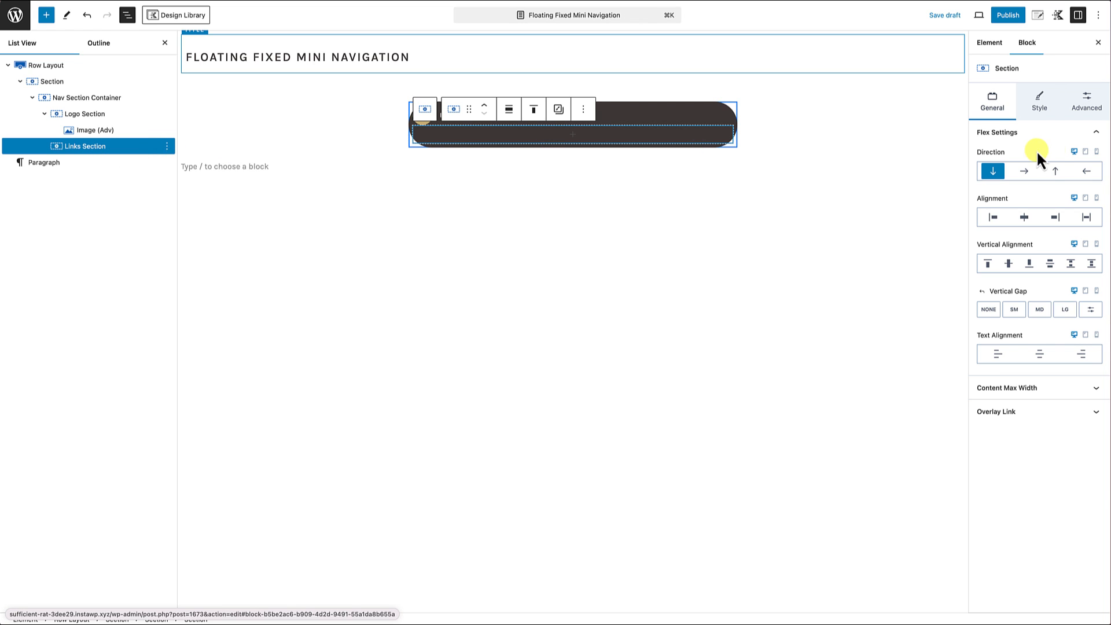
click(1045, 107)
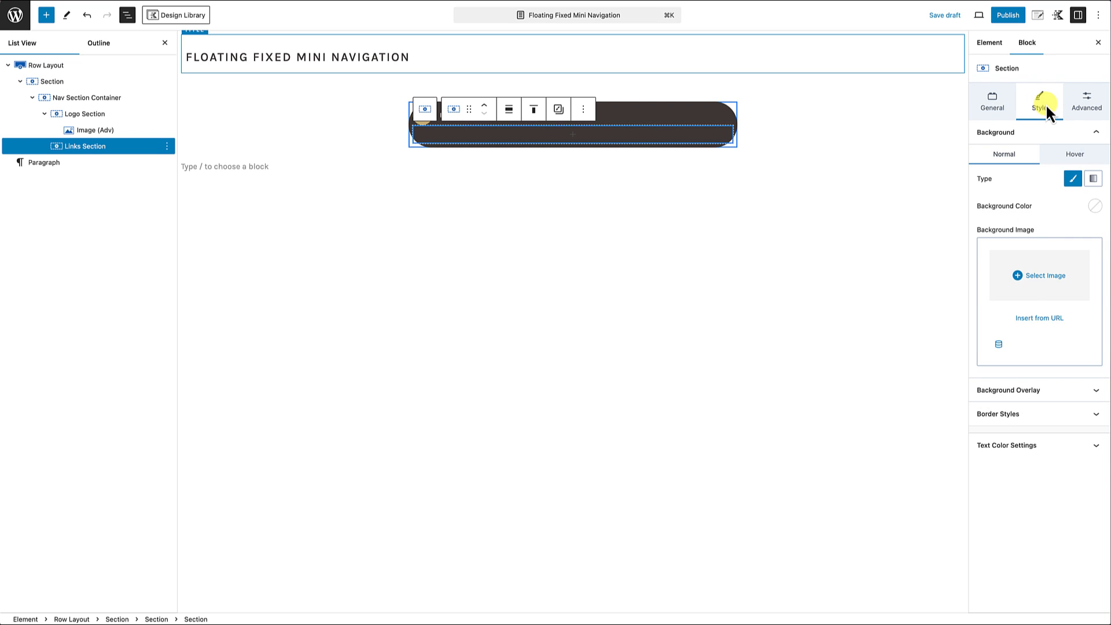
click(1017, 446)
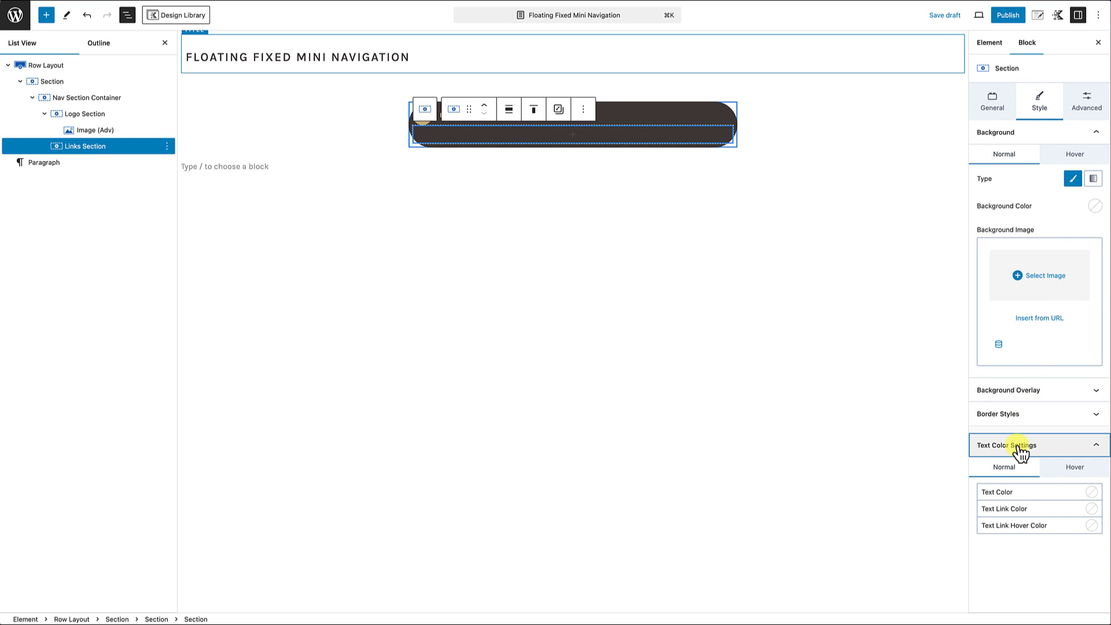
click(1092, 495)
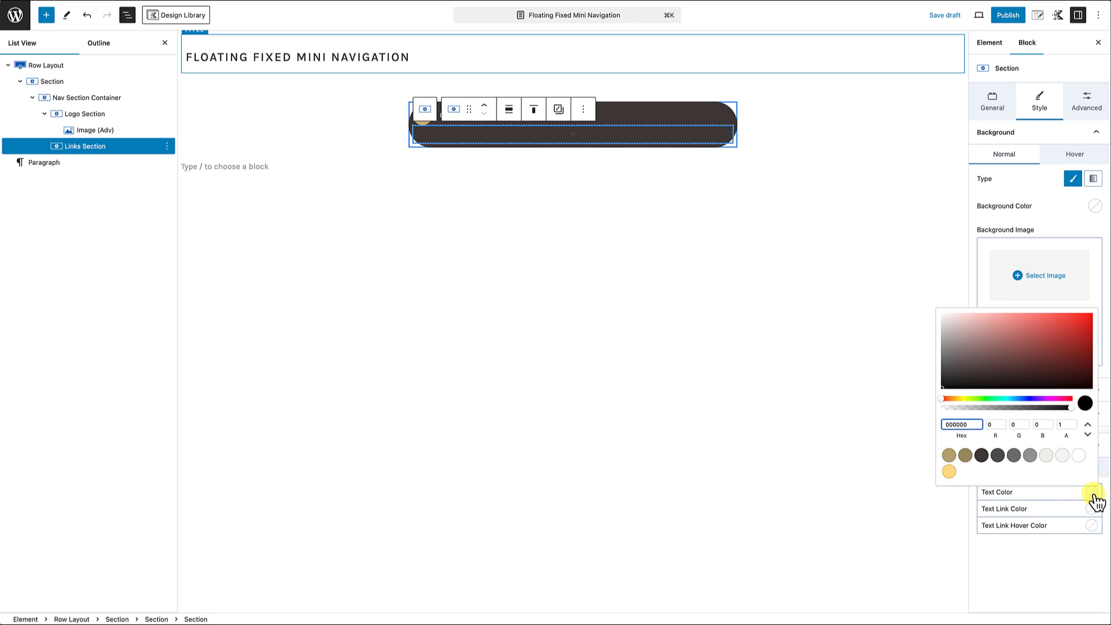
click(954, 473)
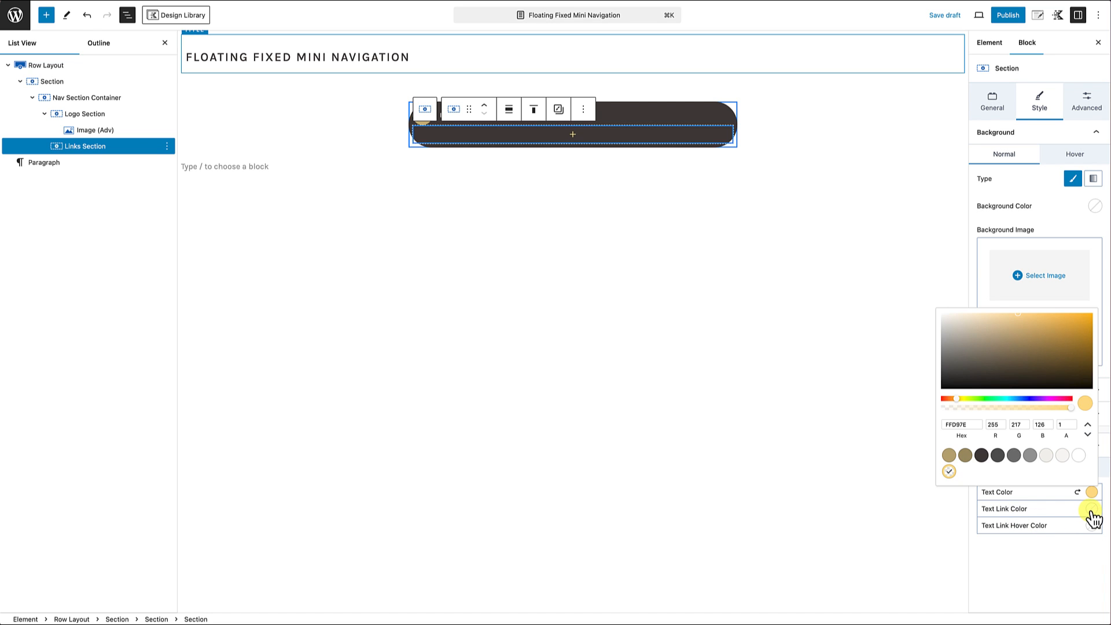
click(1092, 510)
click(950, 488)
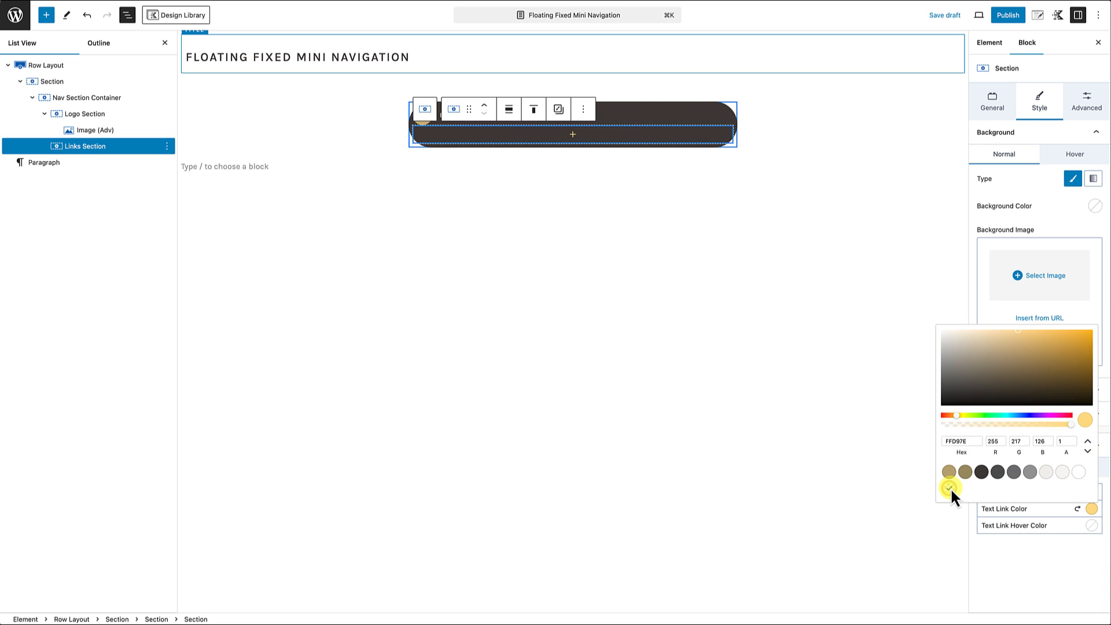
Step: Set the Links Section's text link hover color to the white palette color FFFFFF
click(1091, 526)
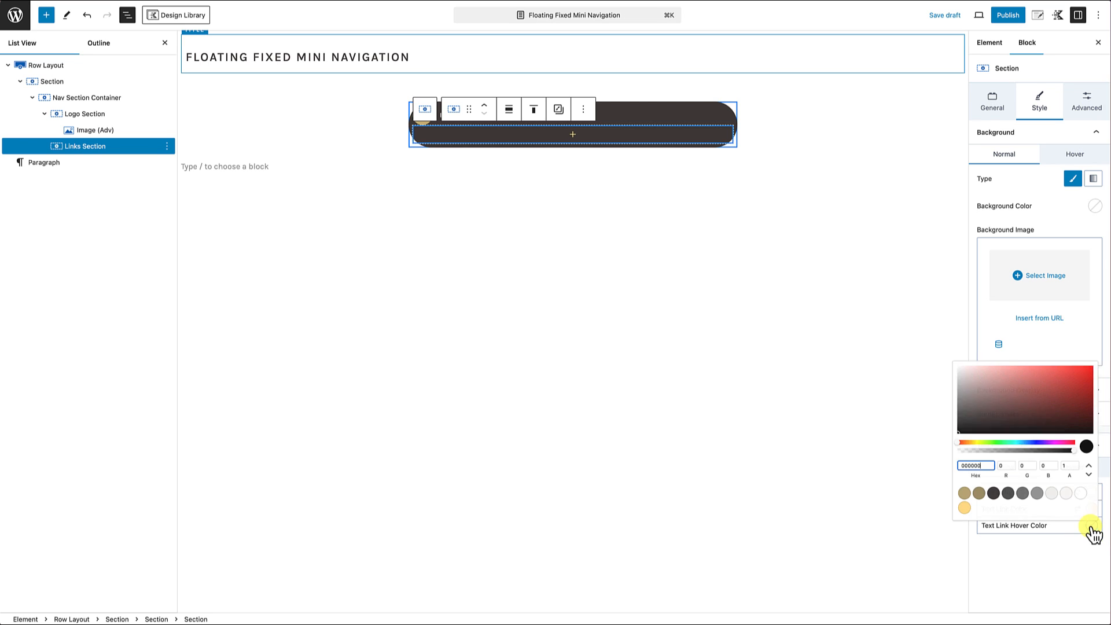
click(1079, 491)
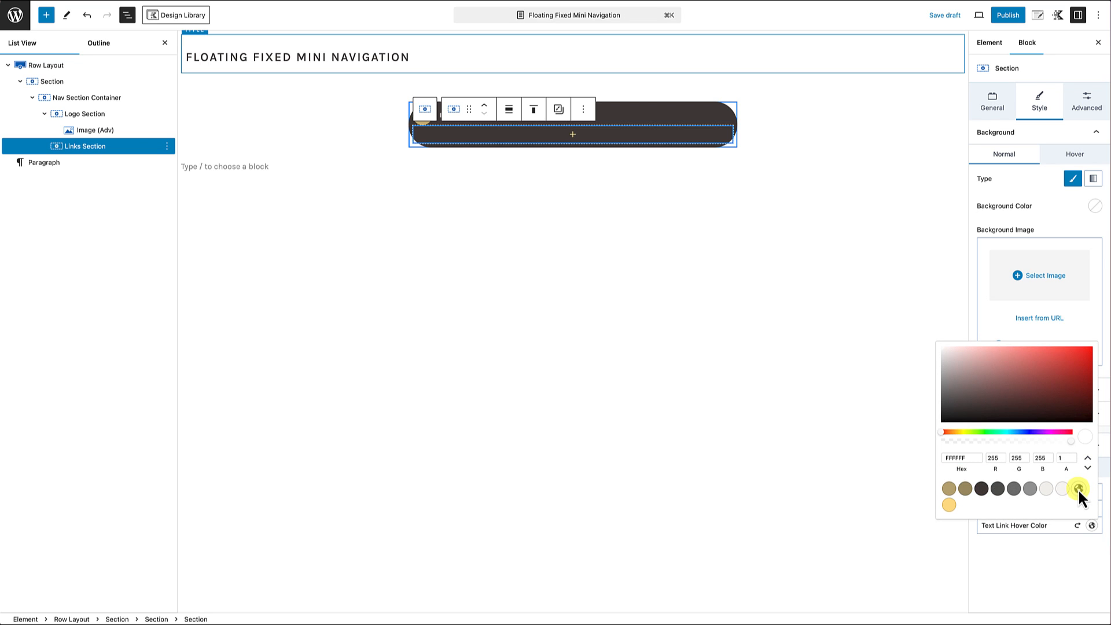
click(1040, 575)
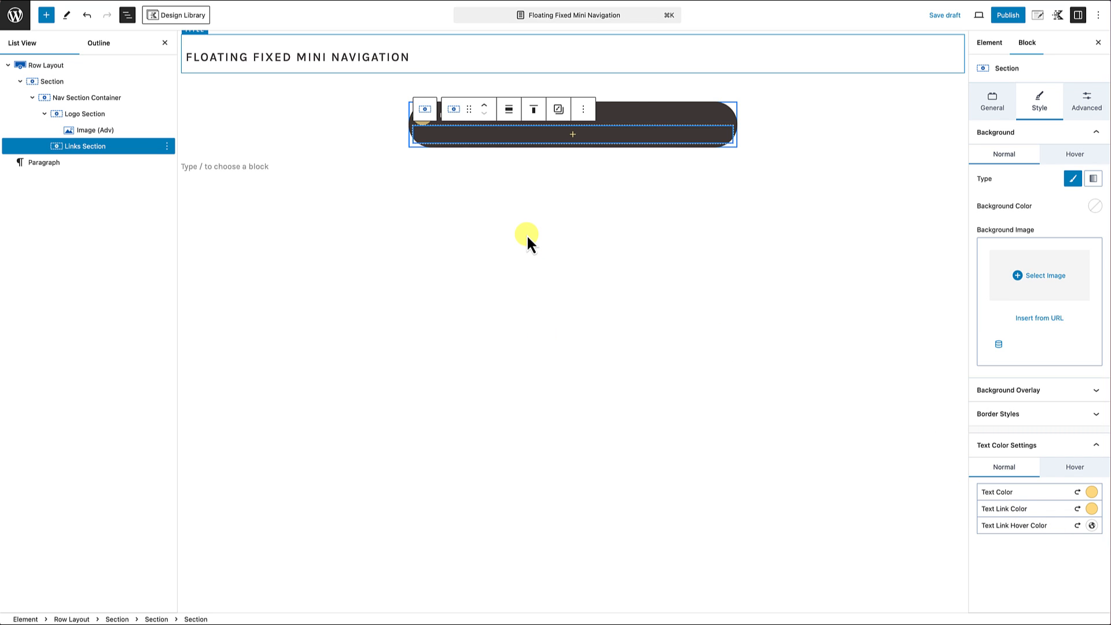
Step: Add a Text (Adv) block to the Links Section with the span HTML tag and the text "Appetizer"
click(575, 140)
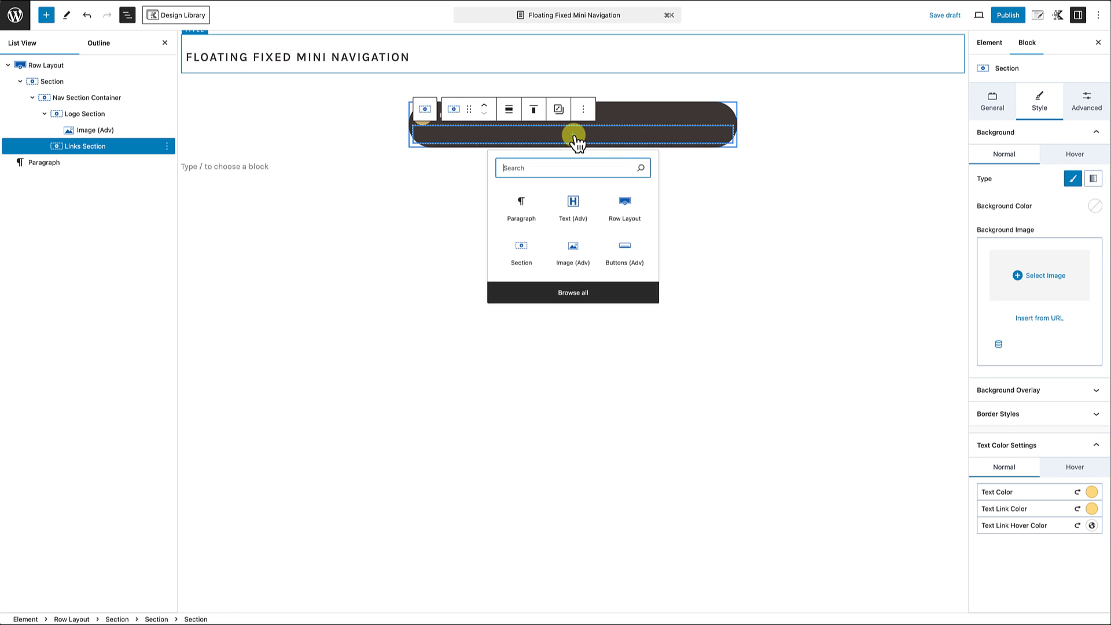
click(570, 218)
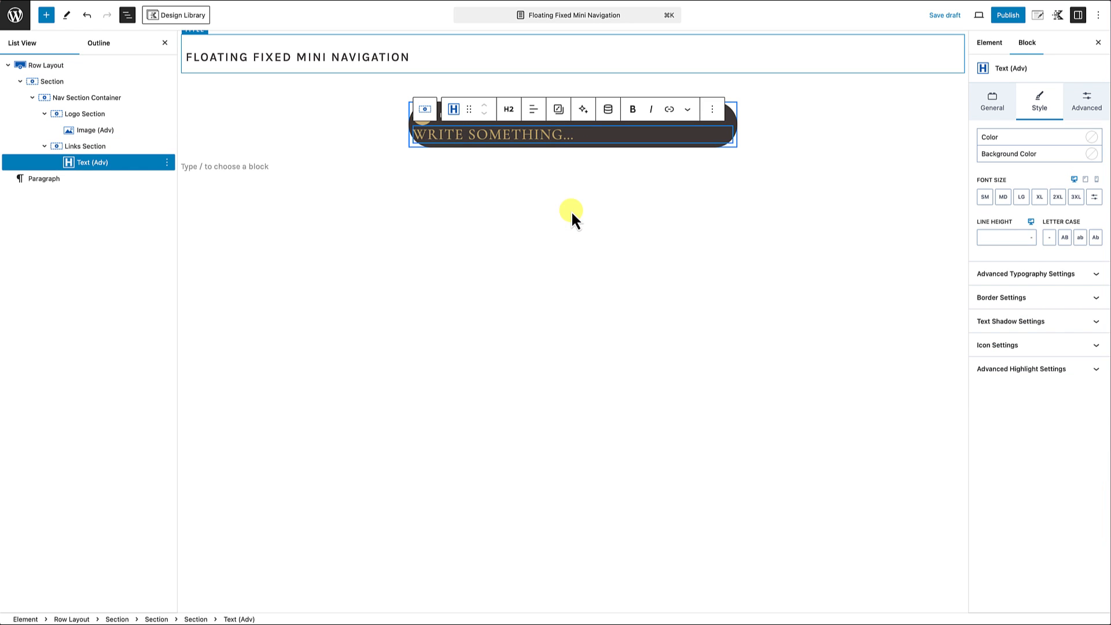
click(509, 112)
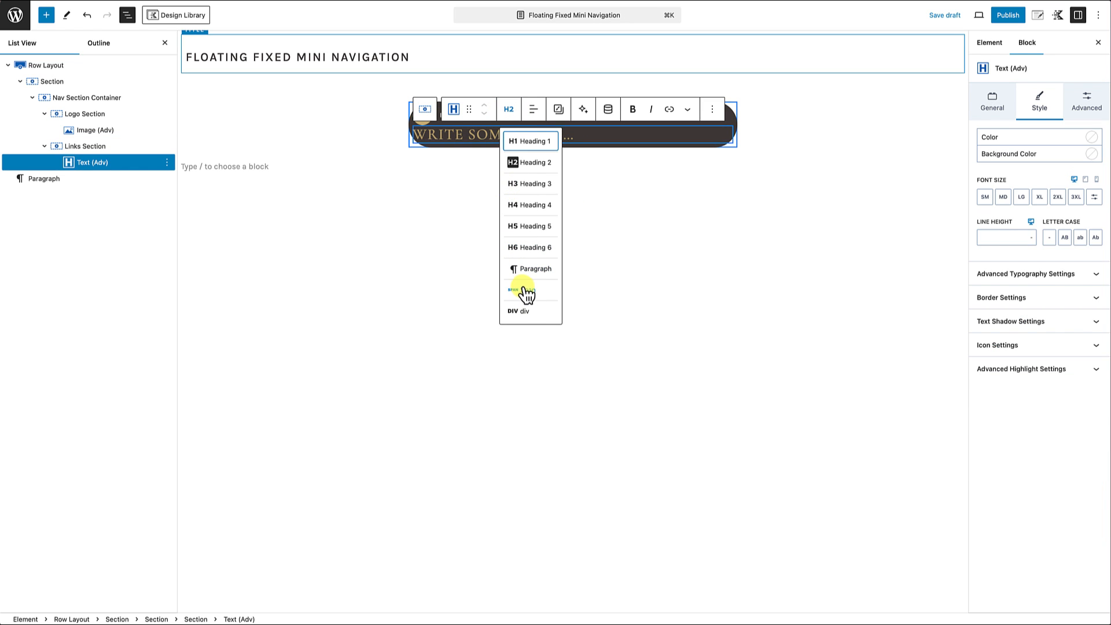
click(522, 290)
click(428, 132)
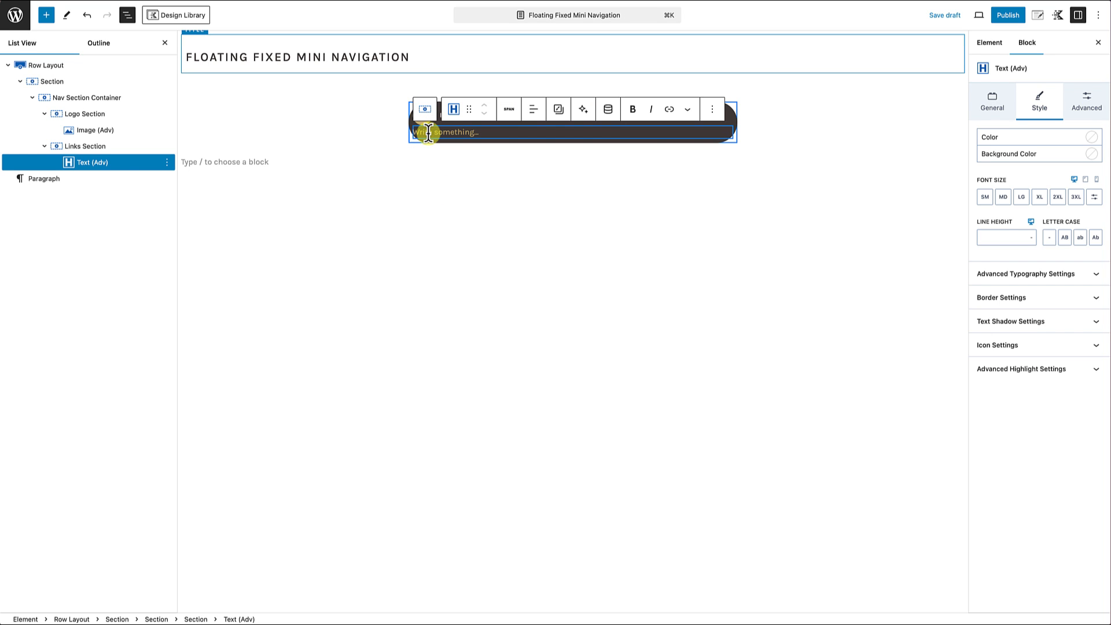
text(Appetizer)
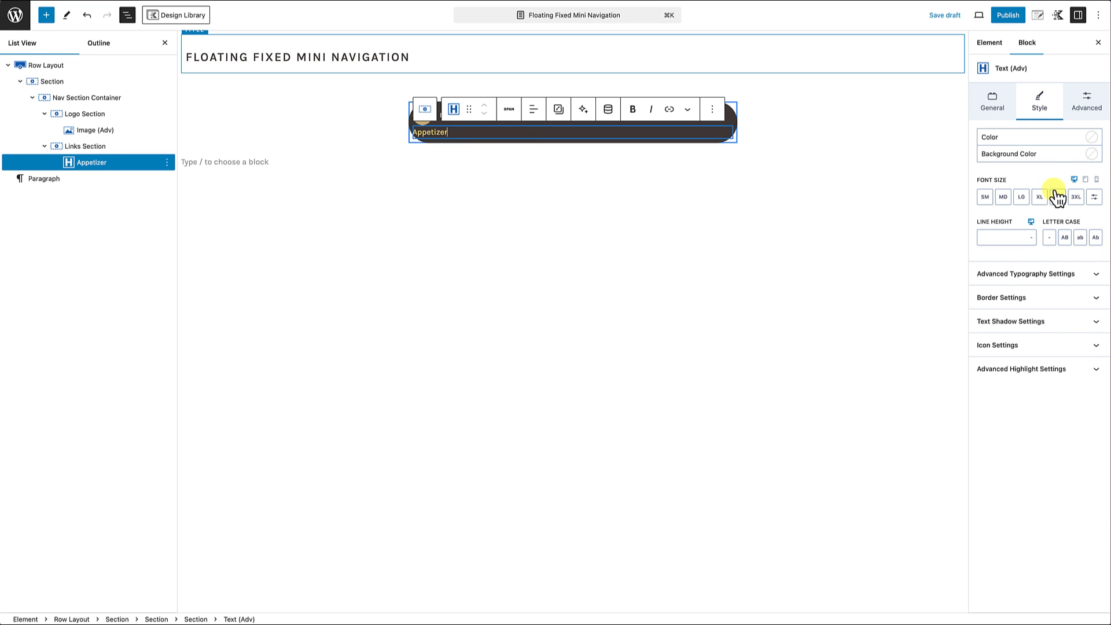
Step: Set the Appetizer text to uppercase letter case and make the word bold
click(1065, 239)
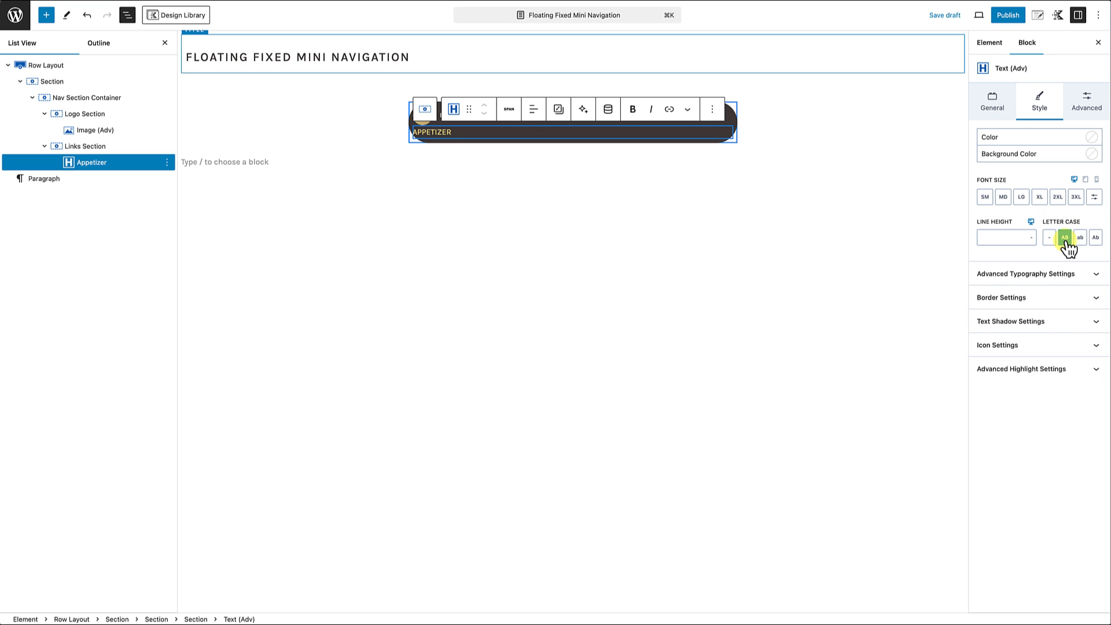
double_click(432, 134)
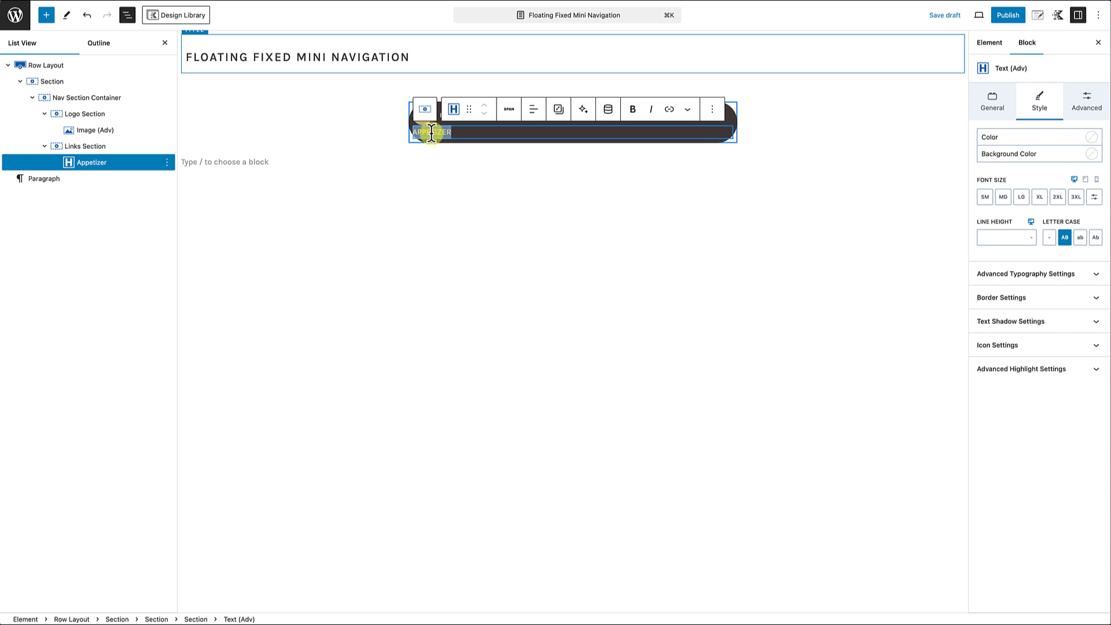
click(635, 118)
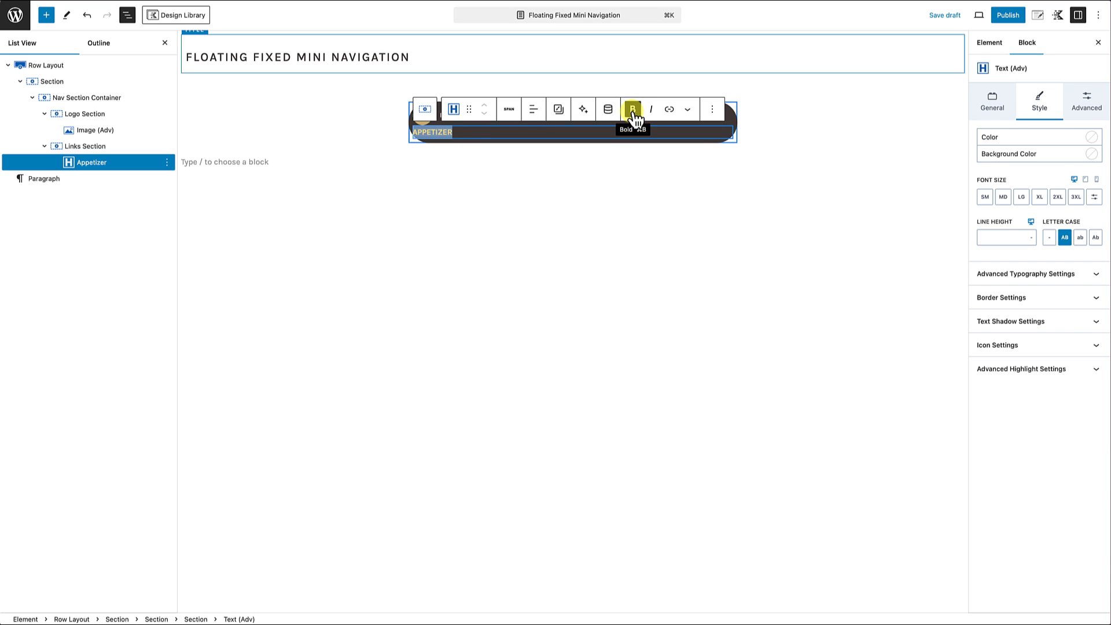
Step: Duplicate the Appetizer text block three times within the Links Section
click(489, 137)
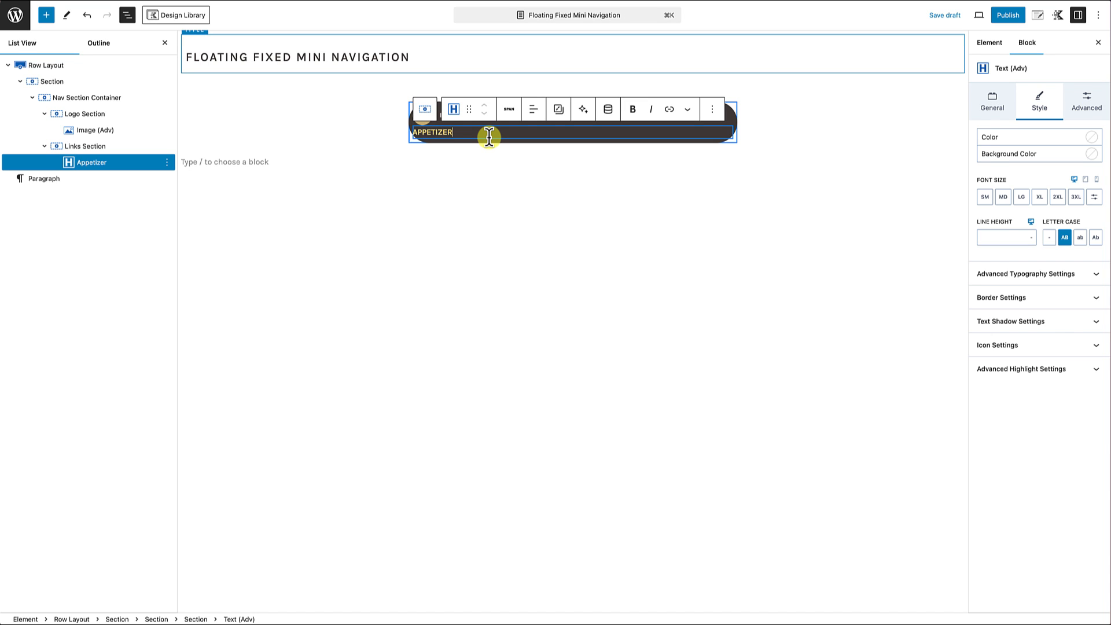
double_click(428, 132)
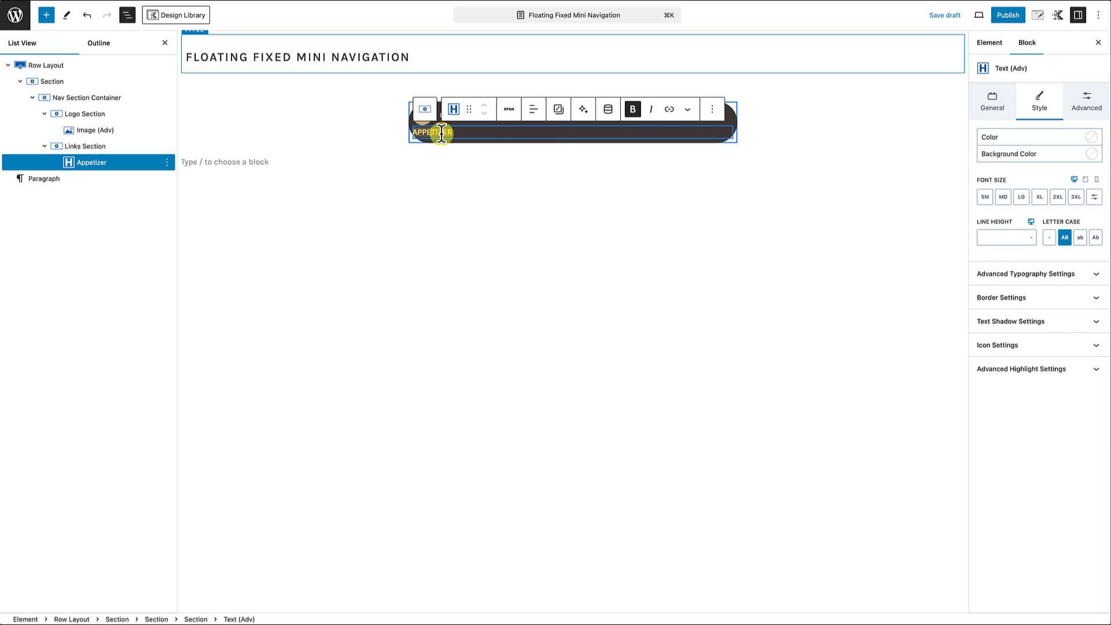
click(568, 130)
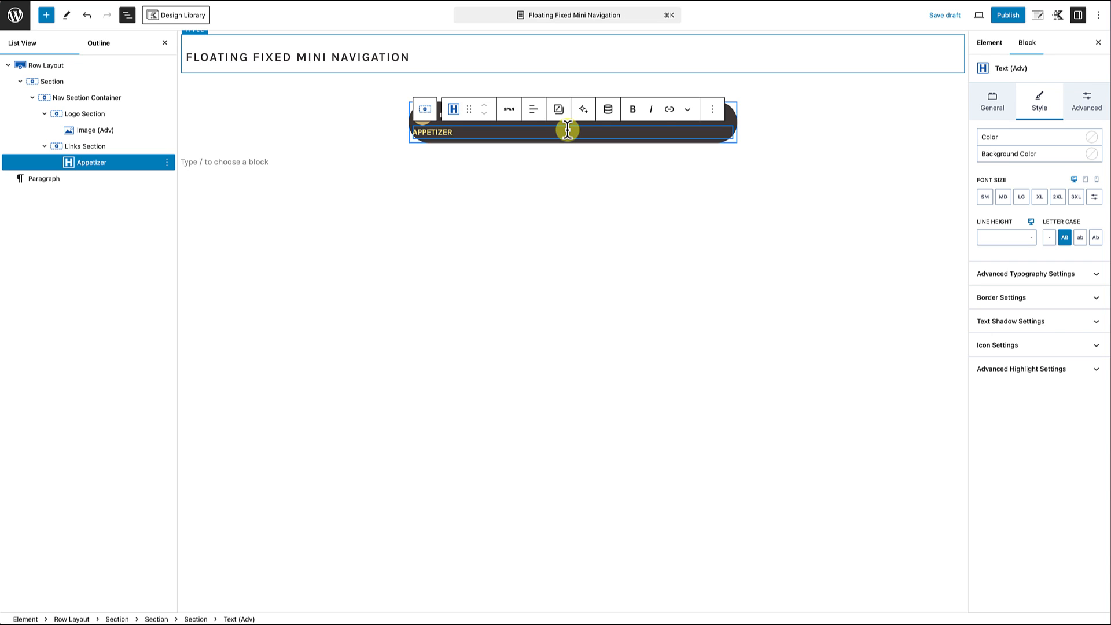
click(711, 110)
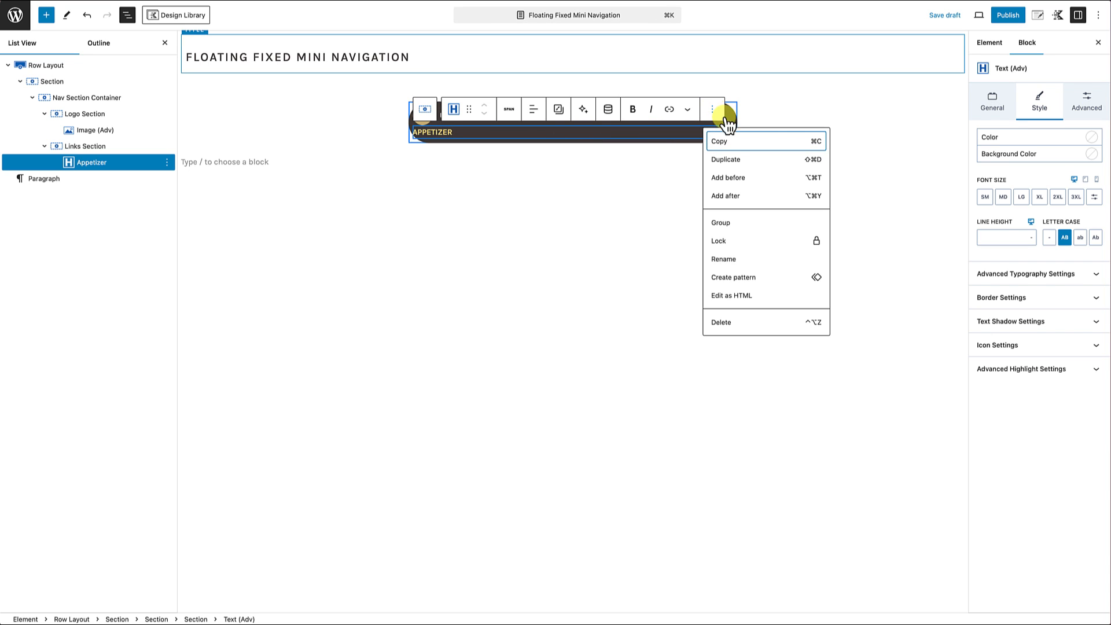
click(727, 159)
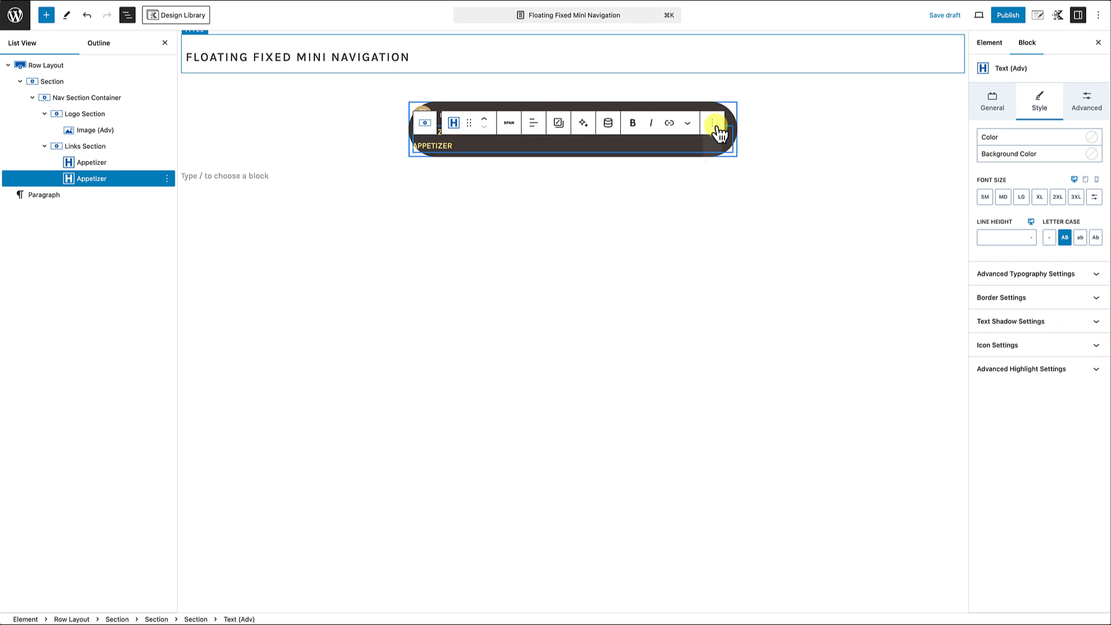
click(712, 122)
click(734, 173)
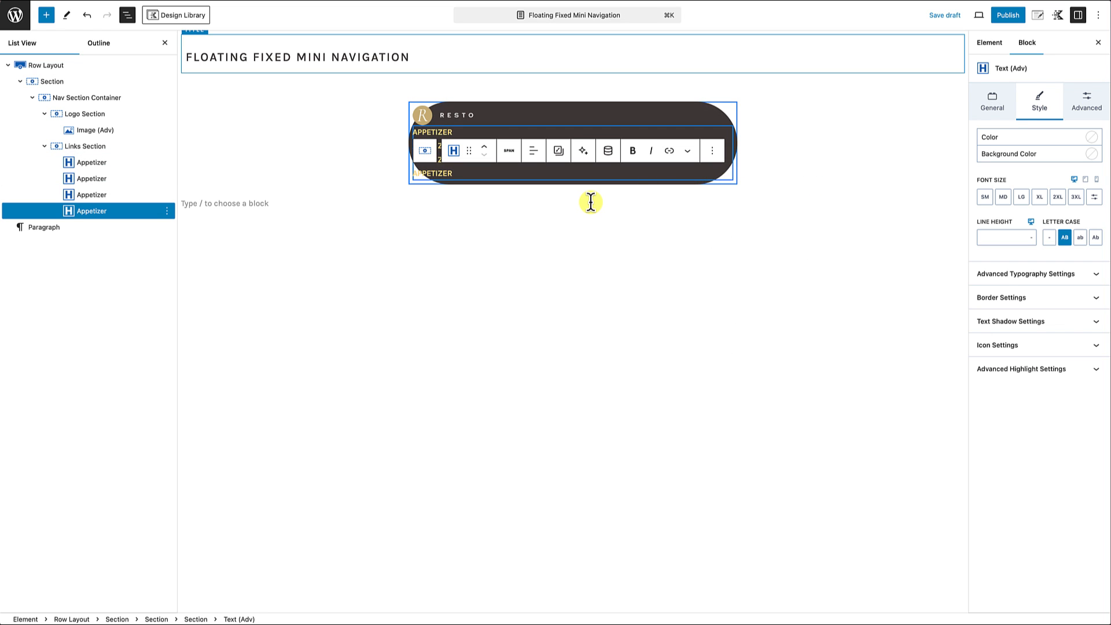
click(591, 203)
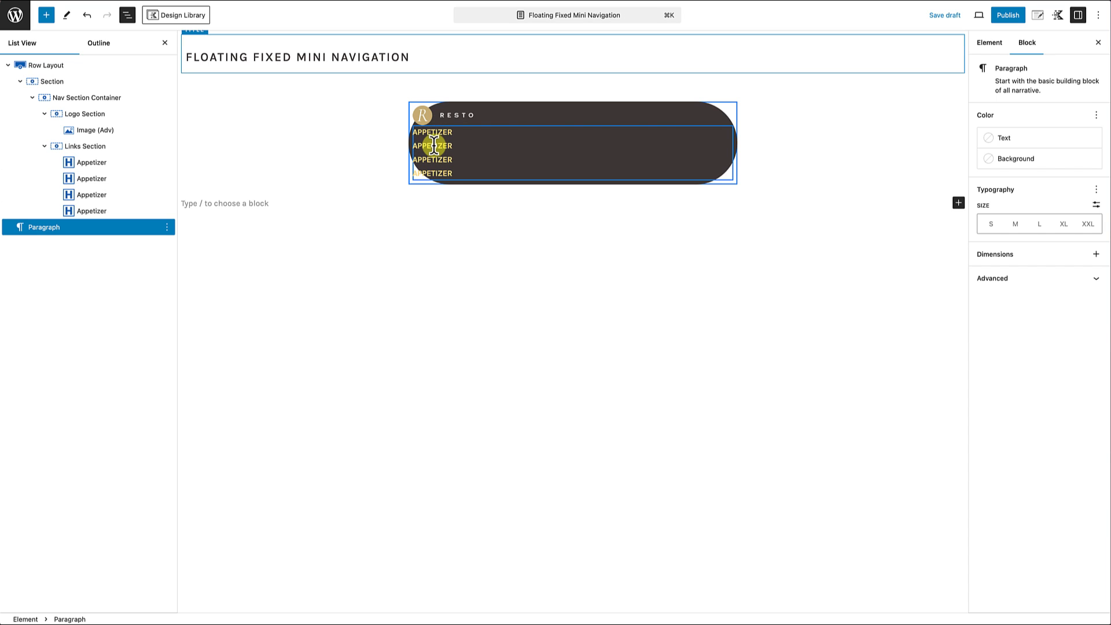
Step: Replace the text of the second, third and fourth Appetizer copies with "Breakfast", "Lunch" and "Dinner"
double_click(431, 145)
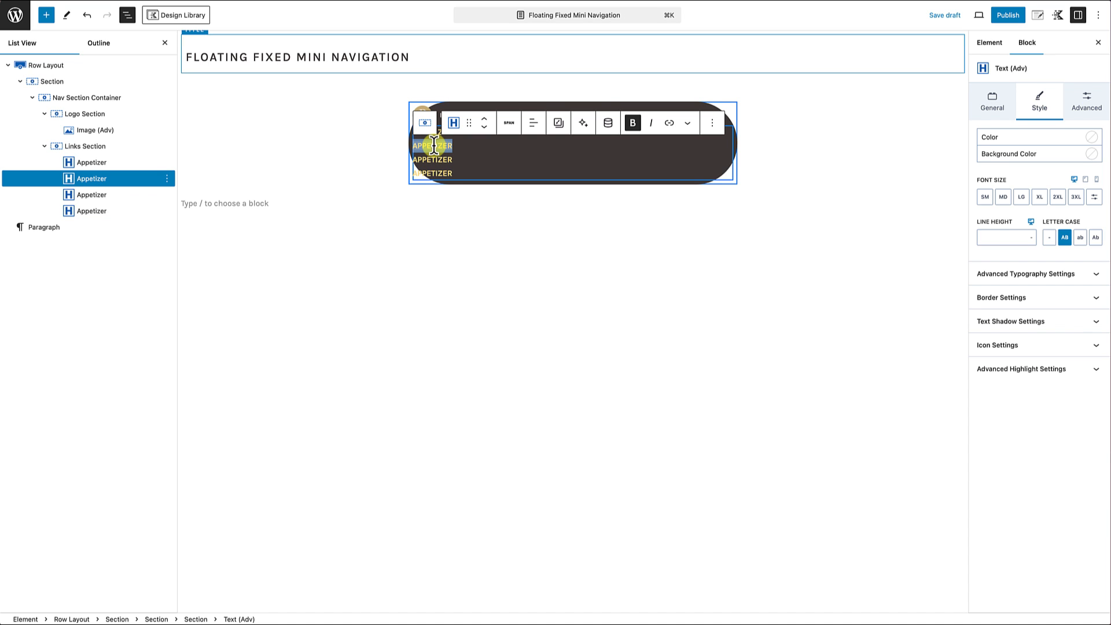
text(Breakfast)
double_click(436, 159)
text(Lunch)
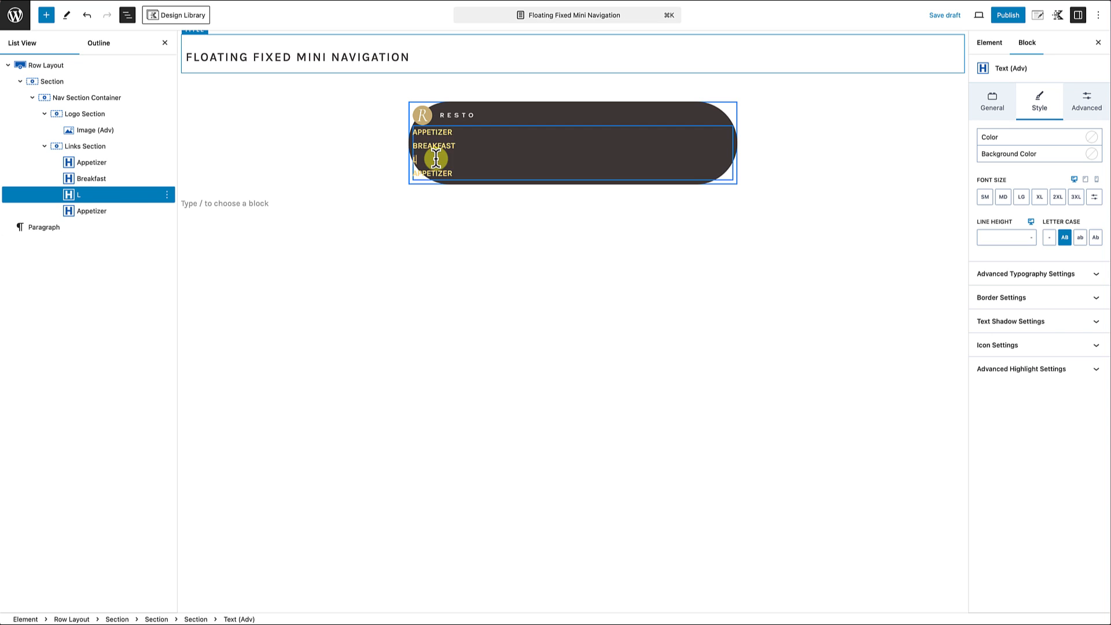
double_click(435, 173)
text(Dinner)
click(474, 211)
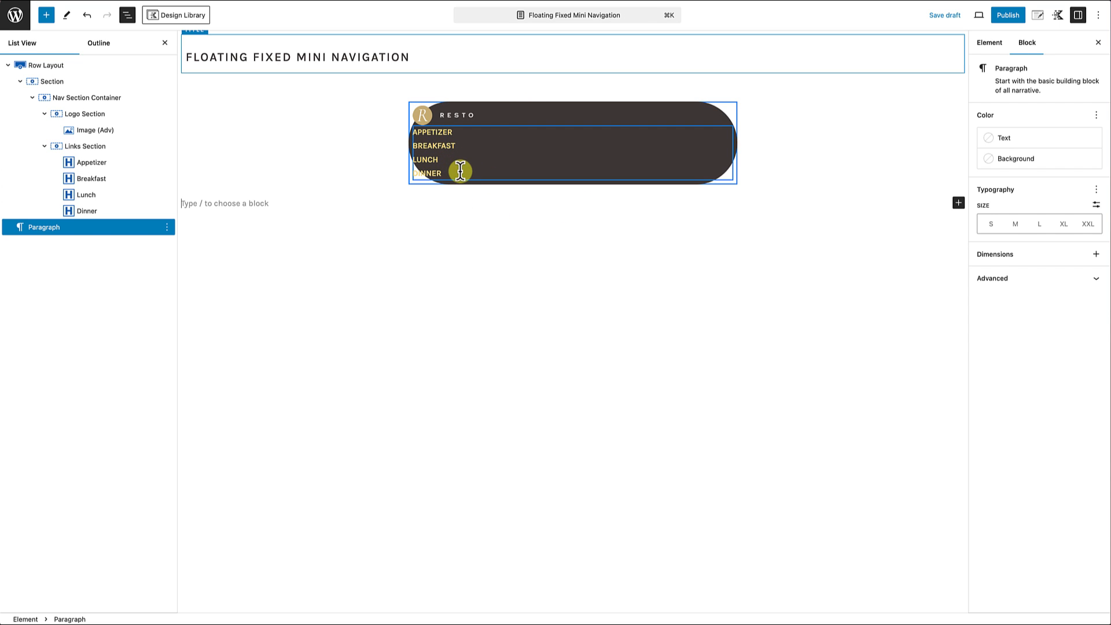
Step: Set the flex direction of both the Nav Section Container and the Links Section to horizontal
click(77, 99)
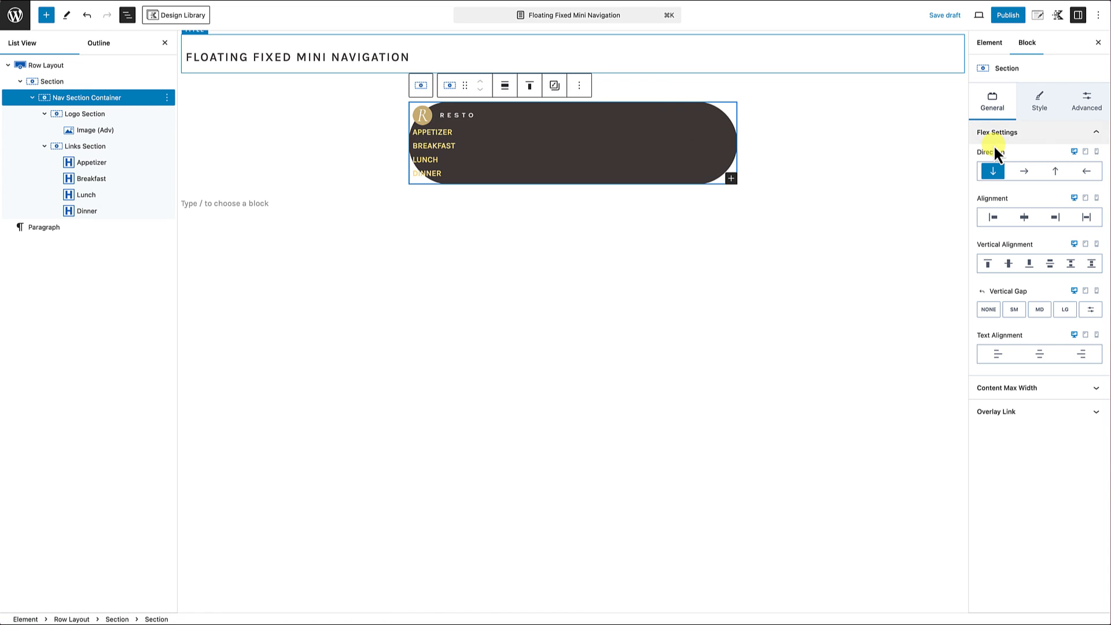
click(1025, 171)
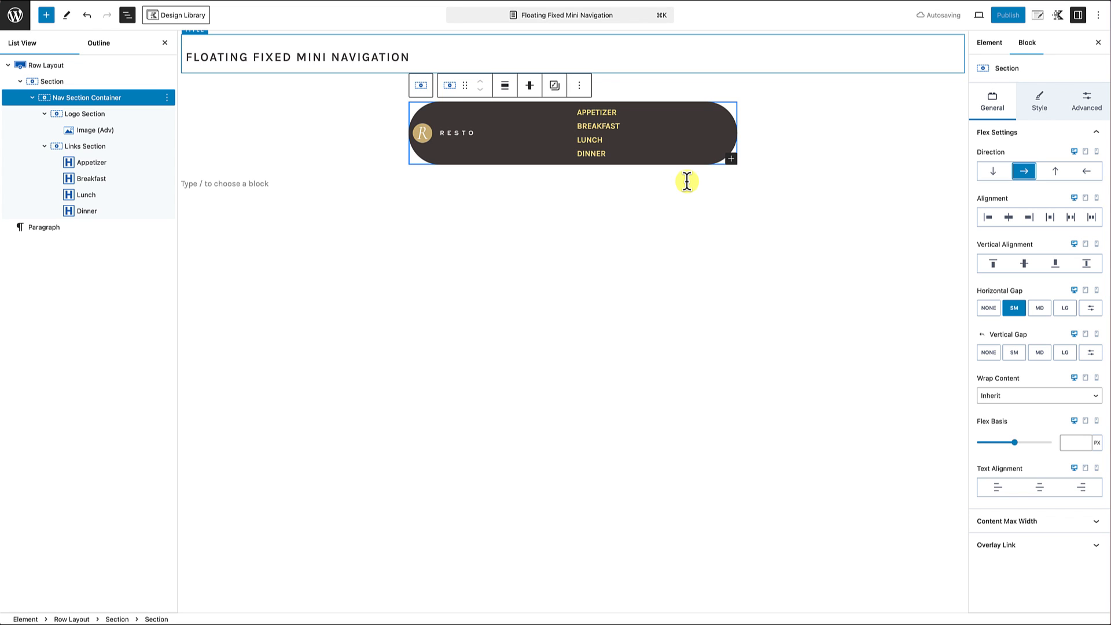
click(86, 152)
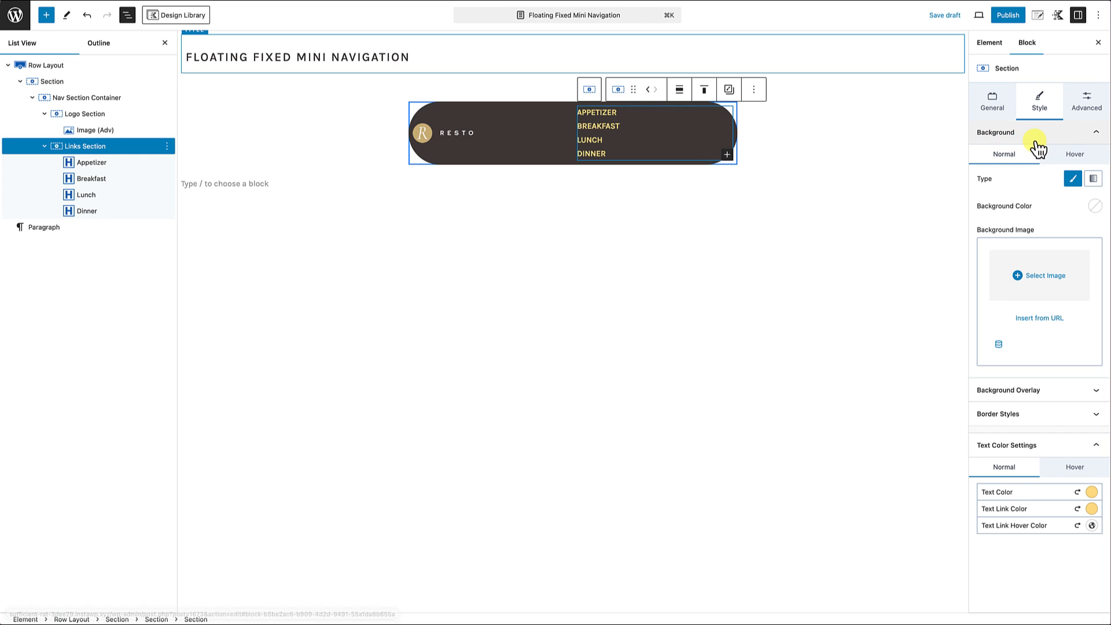
click(992, 104)
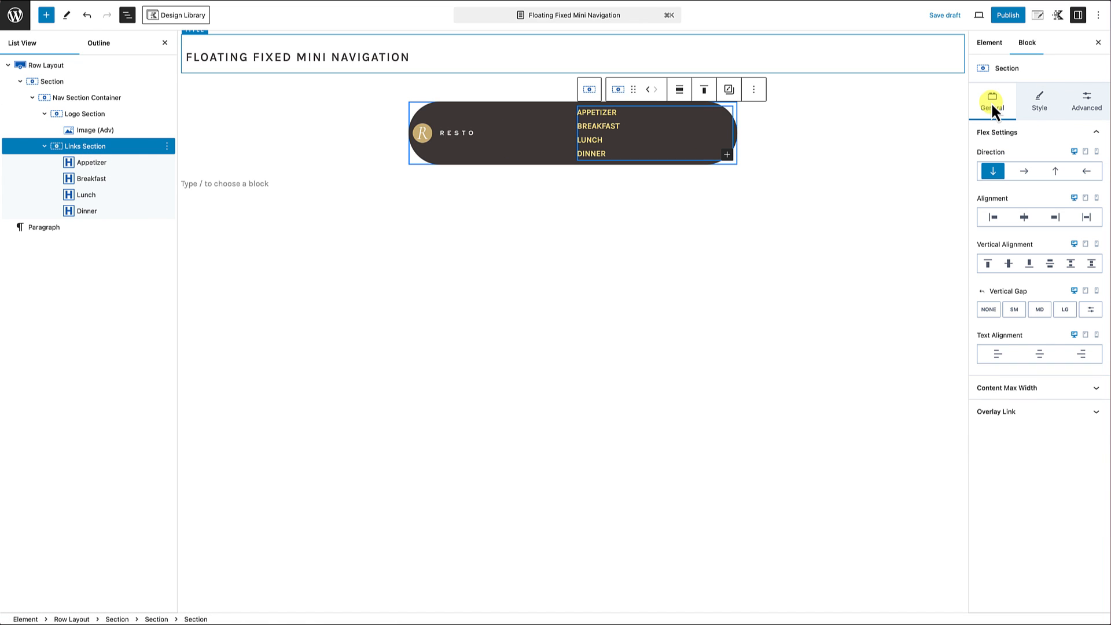
click(1023, 173)
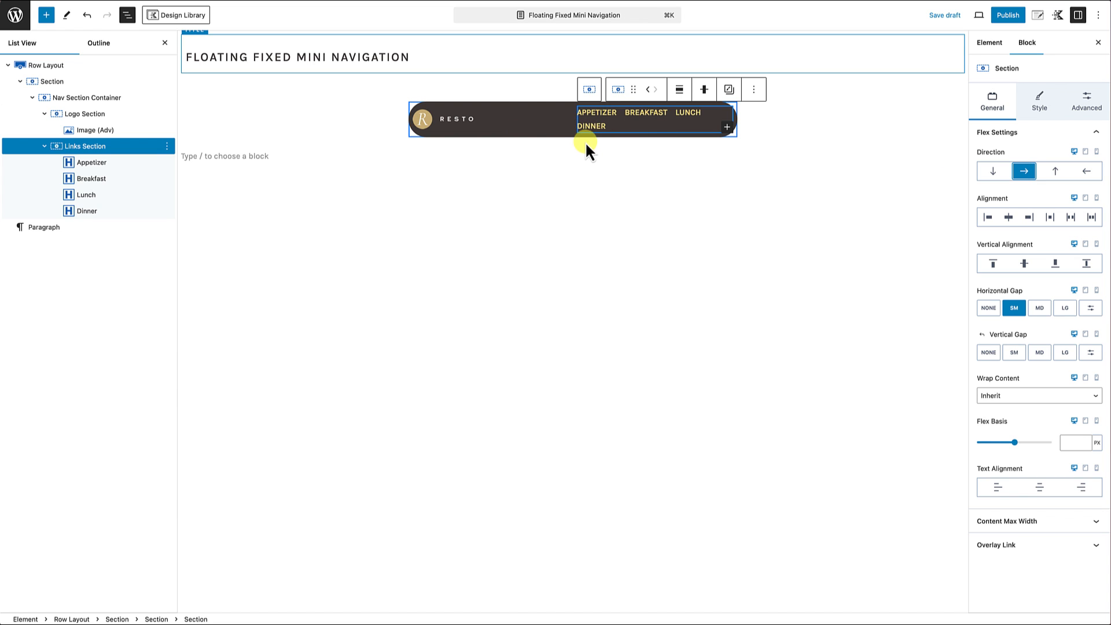
Step: Set the Logo Section's content max width to 30%
click(91, 114)
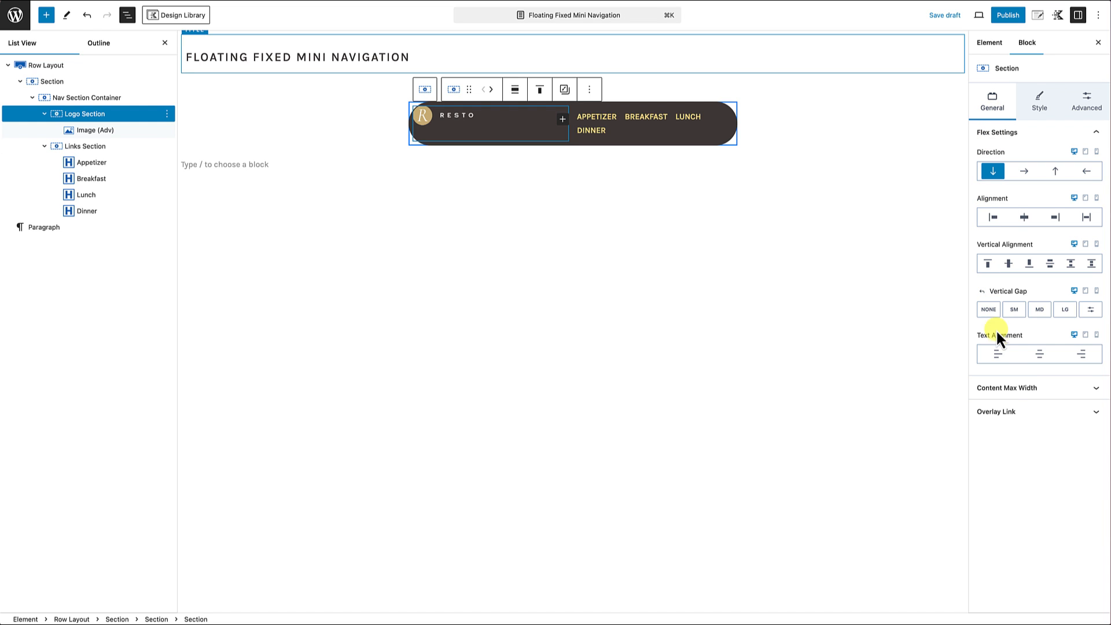
click(1011, 389)
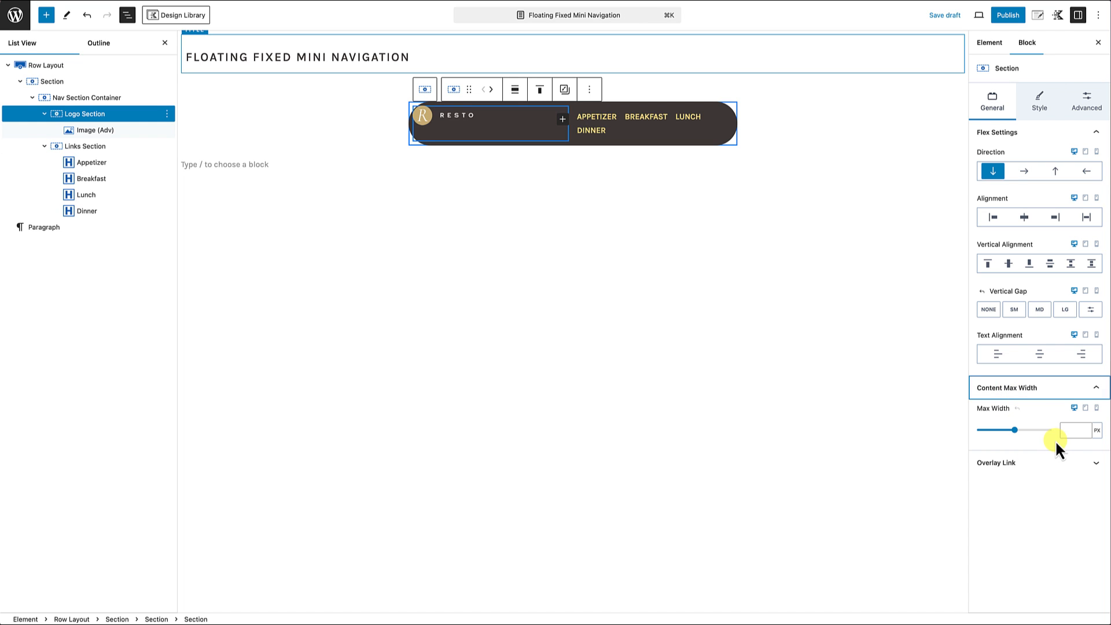
click(1068, 430)
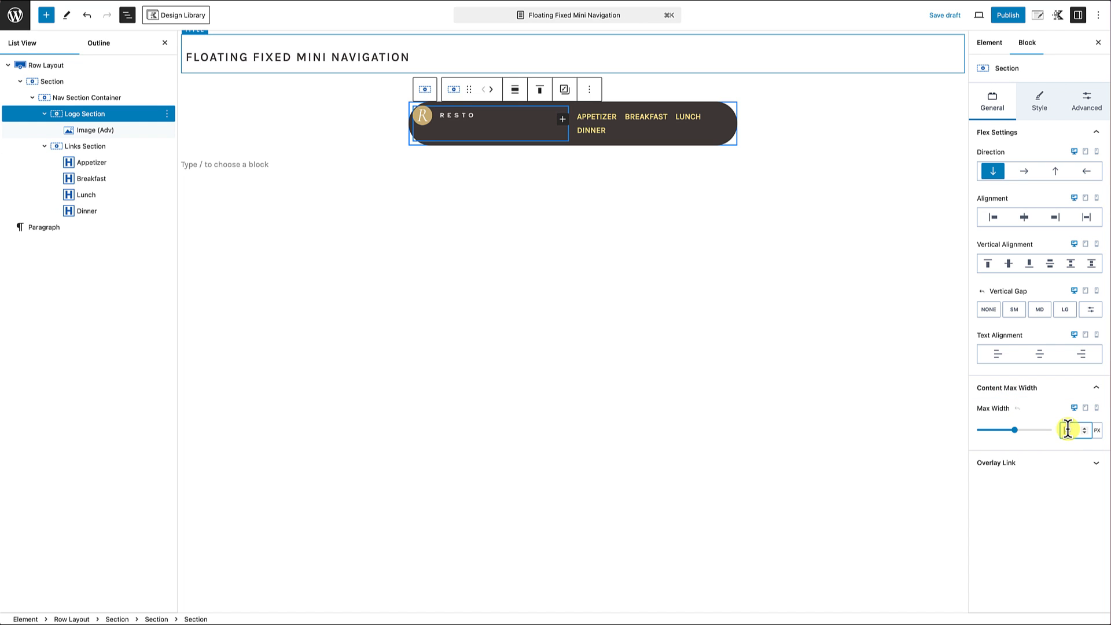
click(1097, 432)
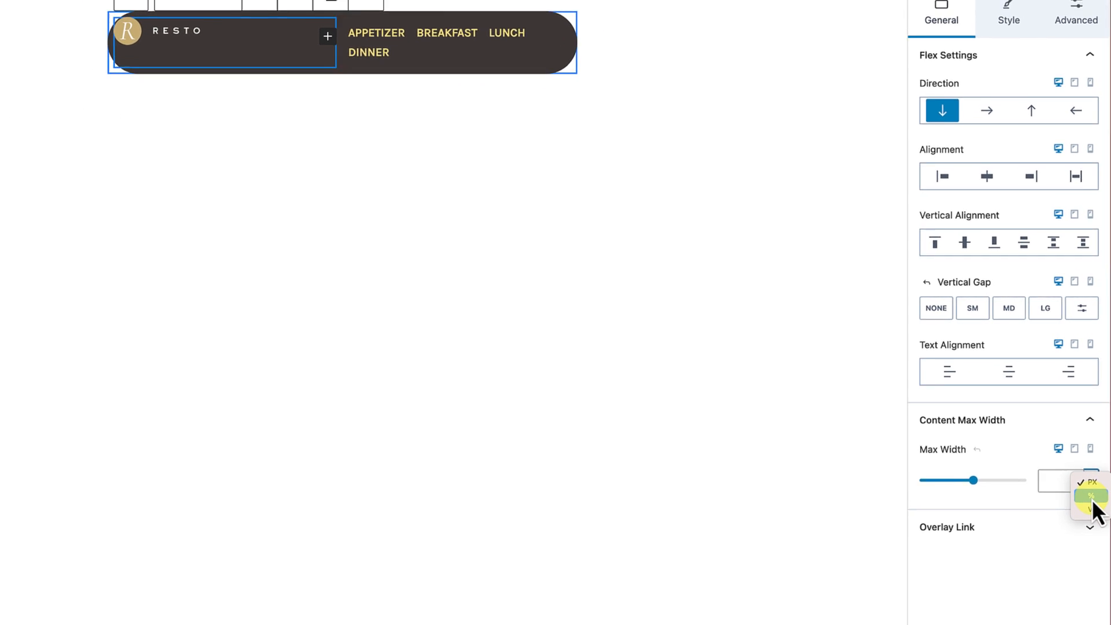
click(1091, 497)
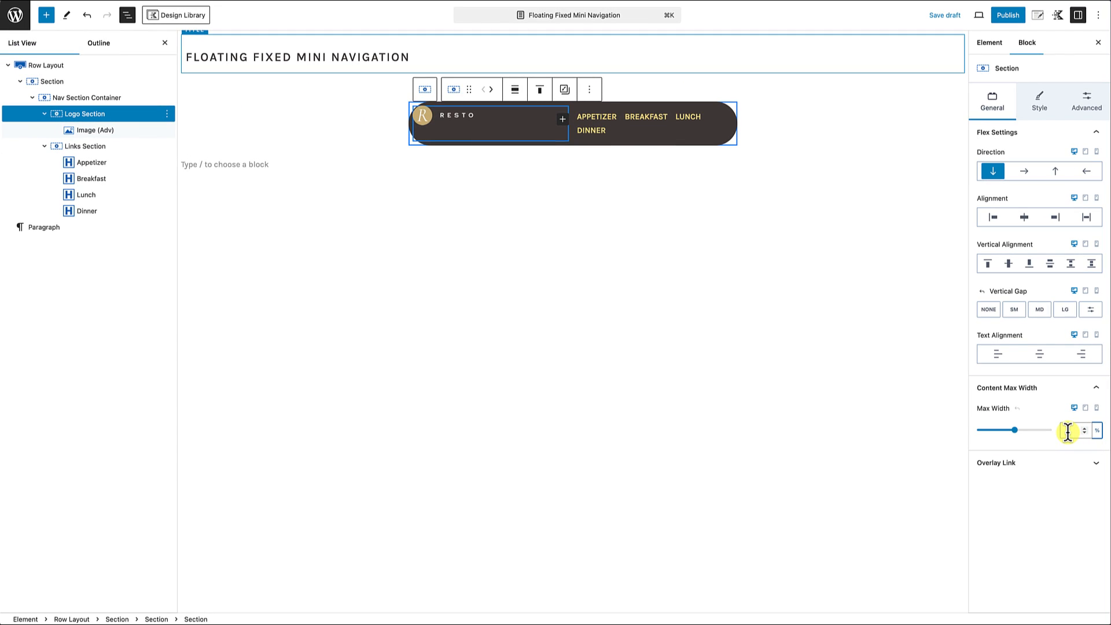
click(1068, 431)
text(30)
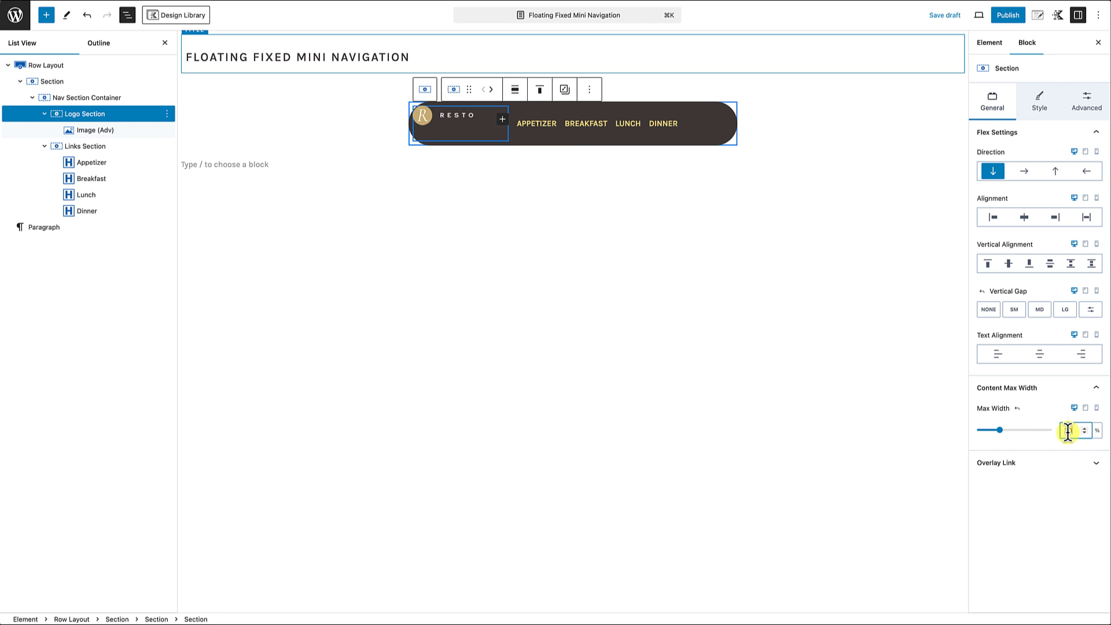
click(494, 160)
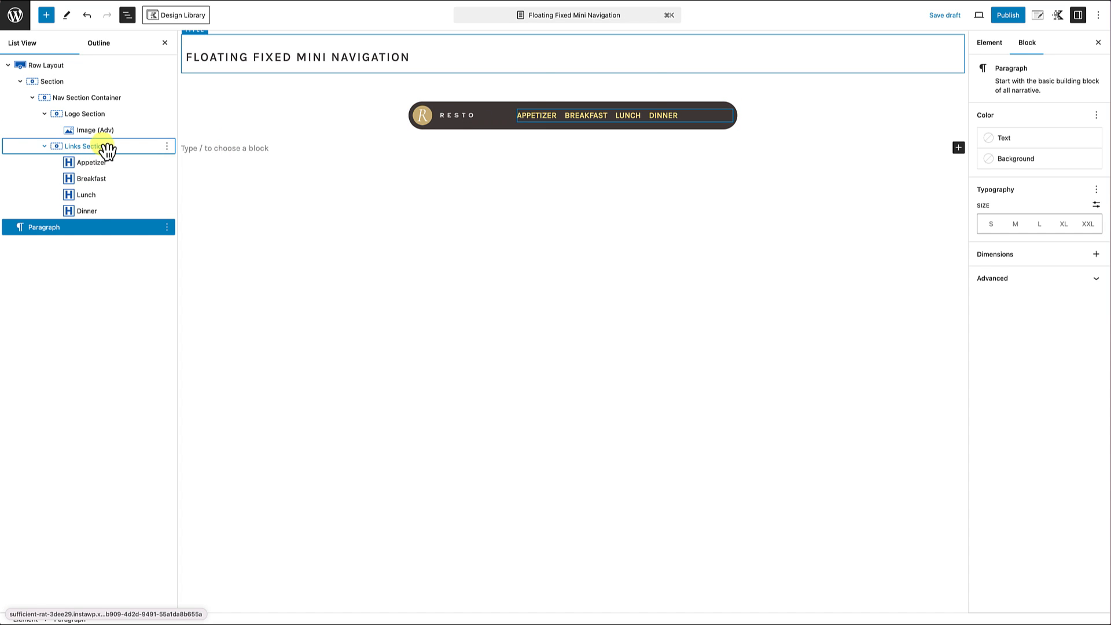
Step: Set the Links Section's content max width to 64%
click(107, 147)
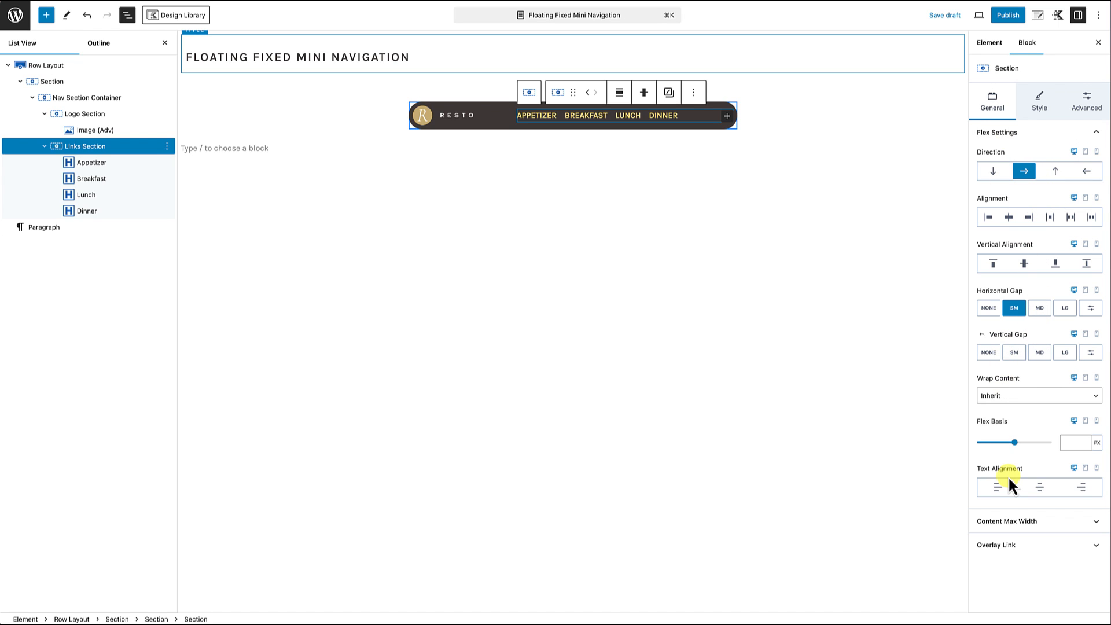
click(1011, 522)
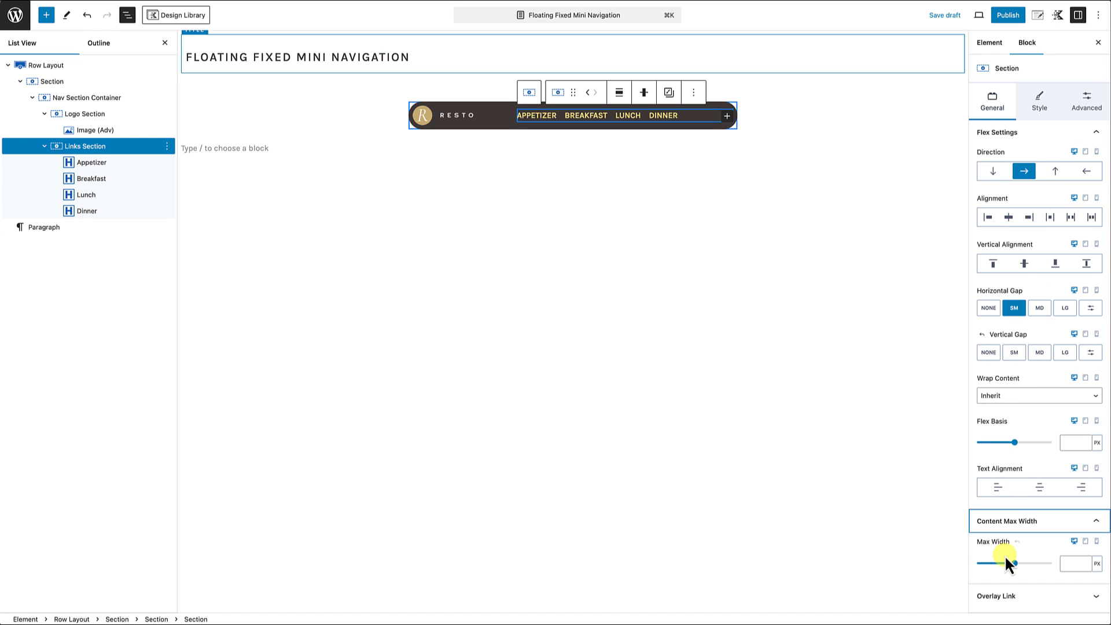
click(1066, 565)
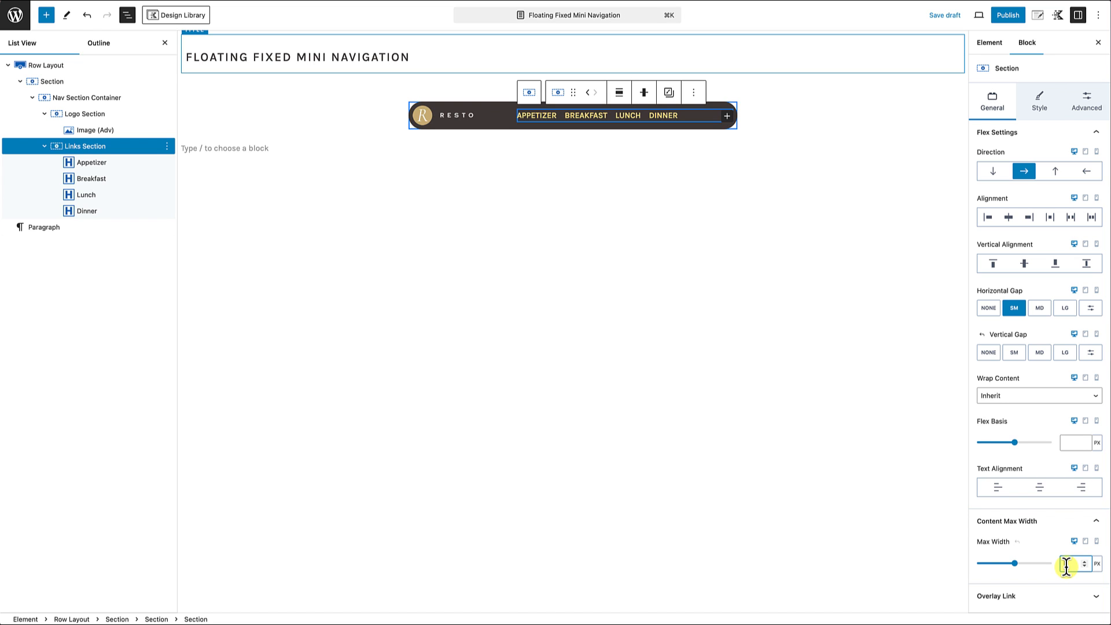
text(68)
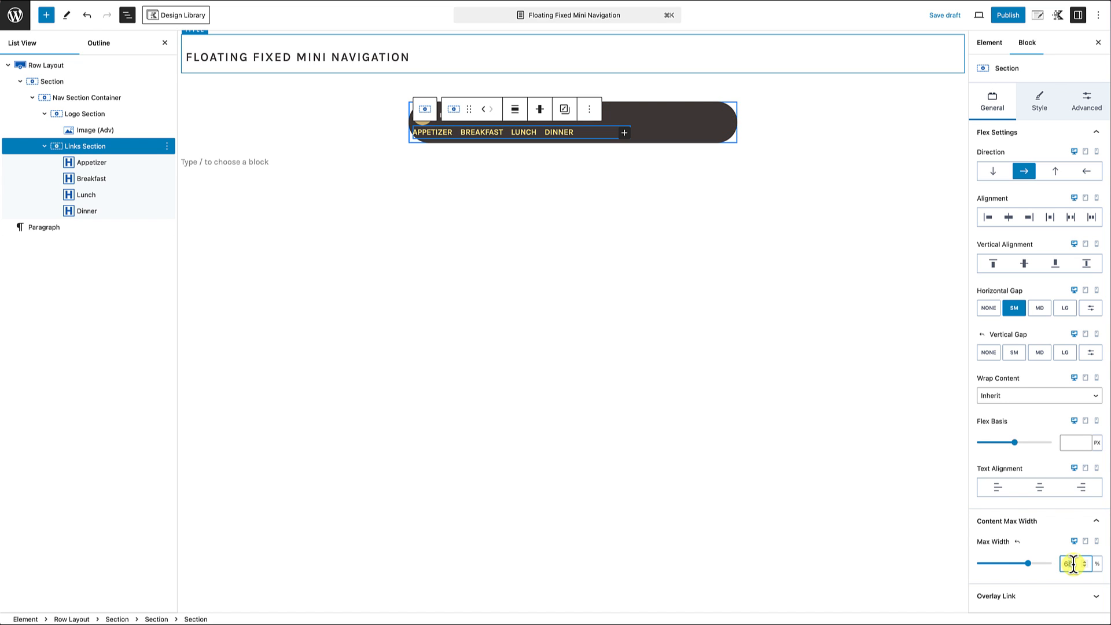
key(BackSpace)
text(4)
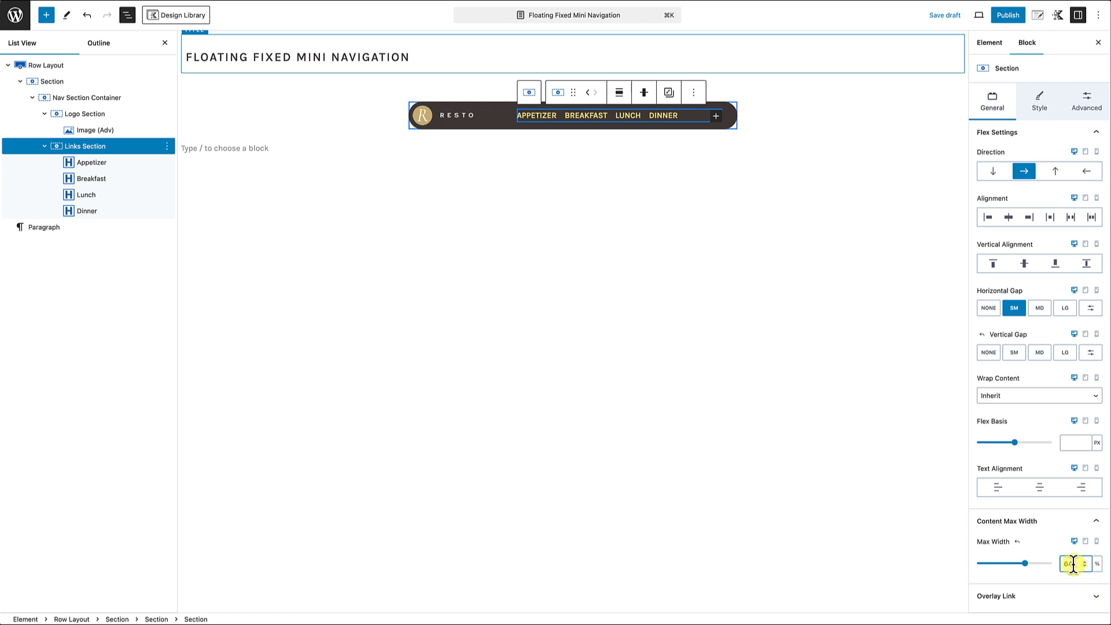
click(688, 387)
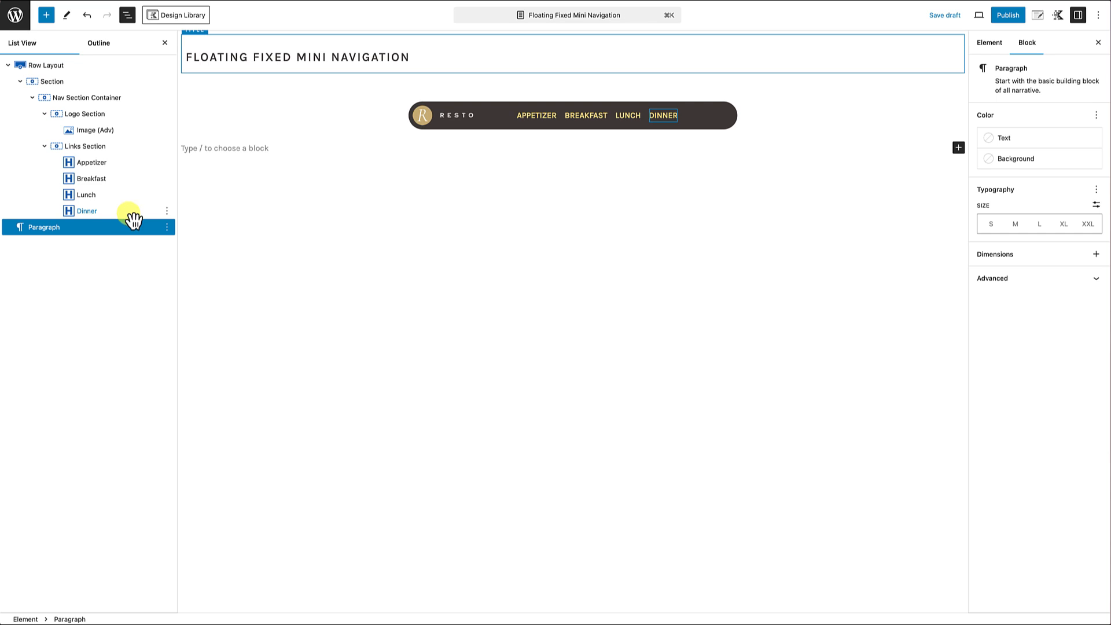
Step: Set the Links Section's horizontal gap to MD and its horizontal alignment to center
click(96, 148)
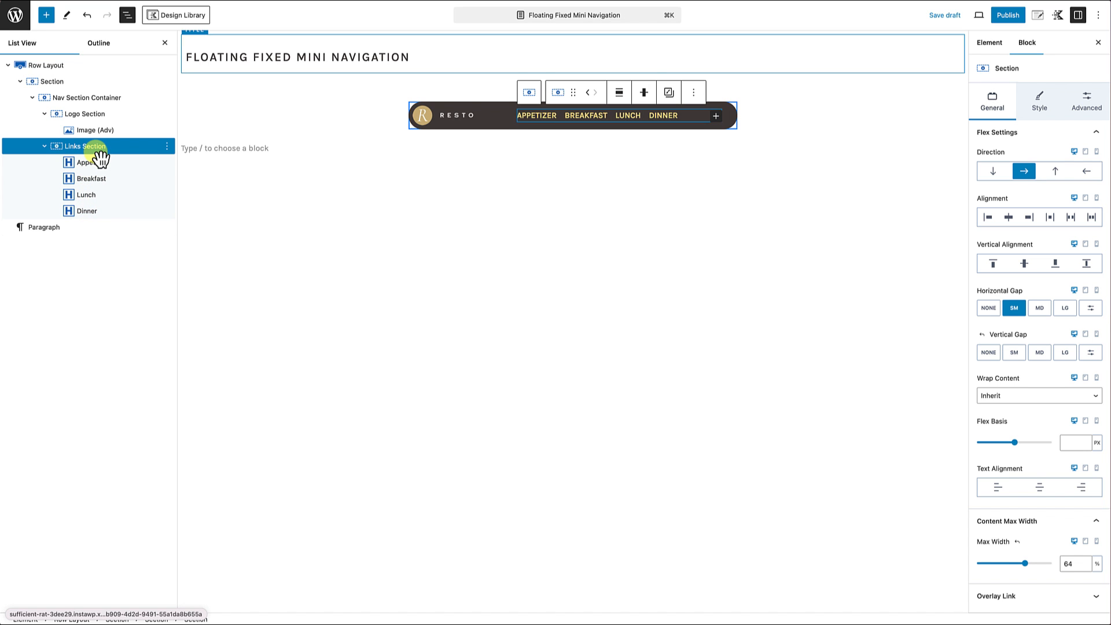
click(1040, 308)
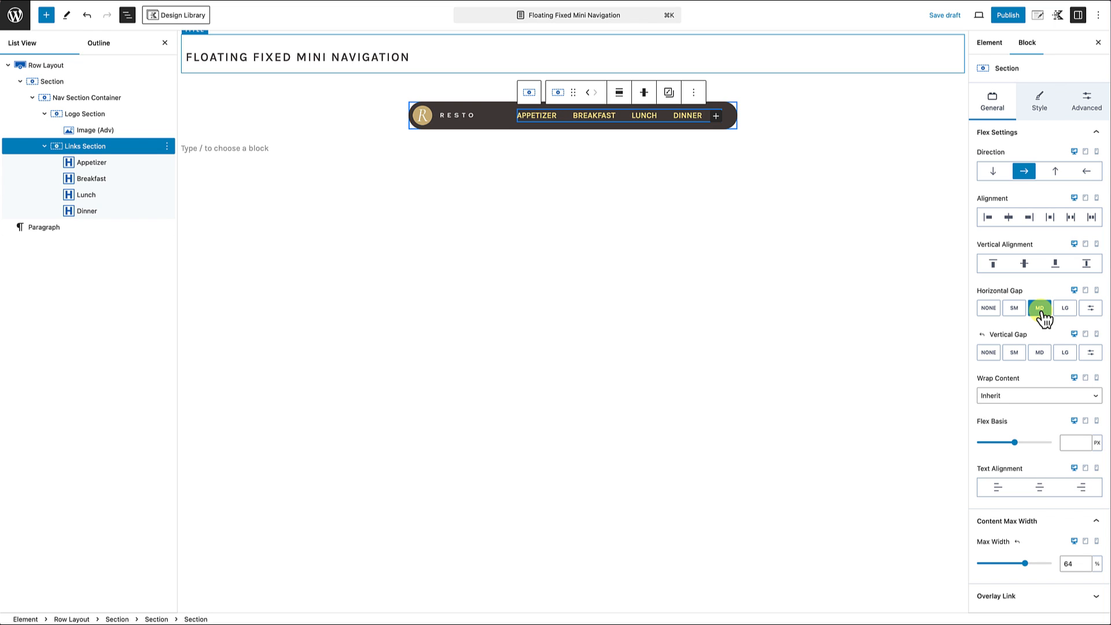
click(1008, 217)
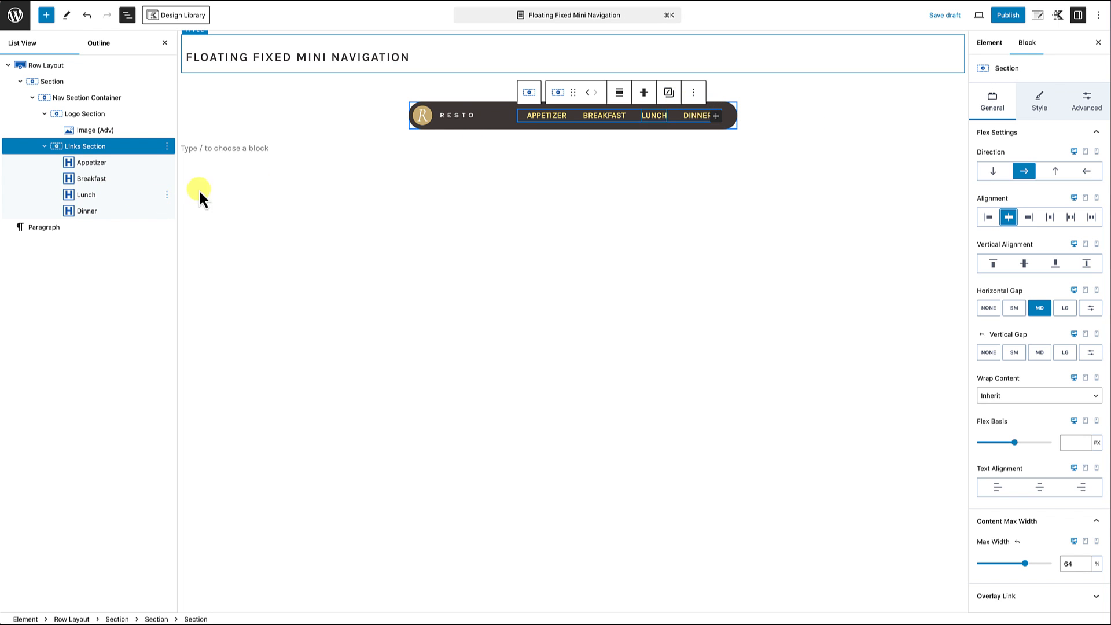
click(515, 161)
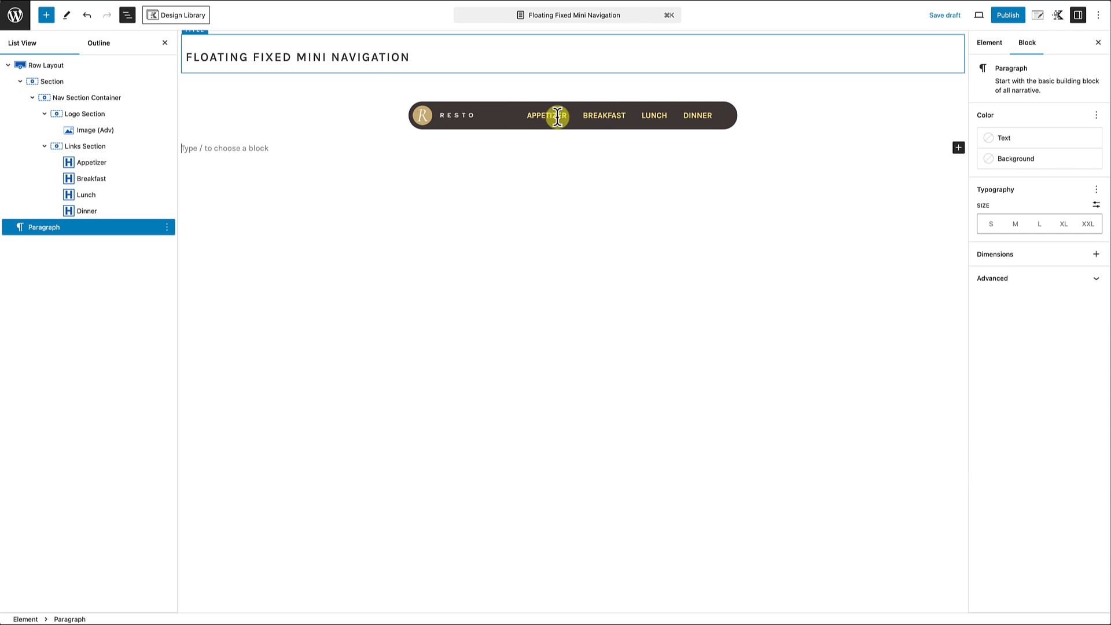
Step: Set the Nav Section Container's horizontal gap to MD and its horizontal alignment to space between
click(83, 103)
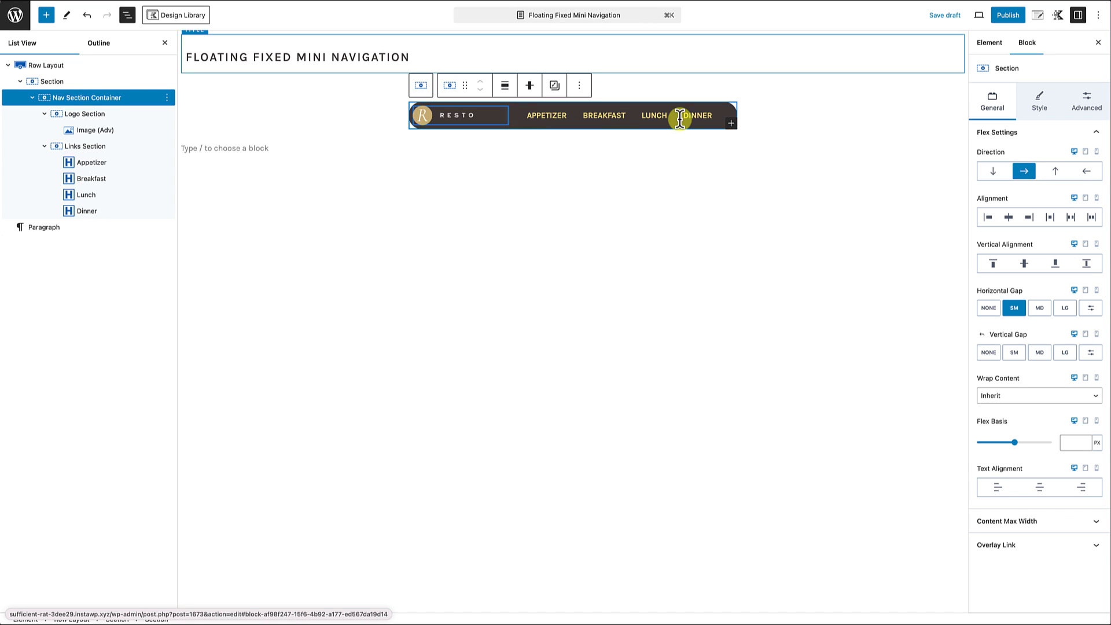
click(1040, 310)
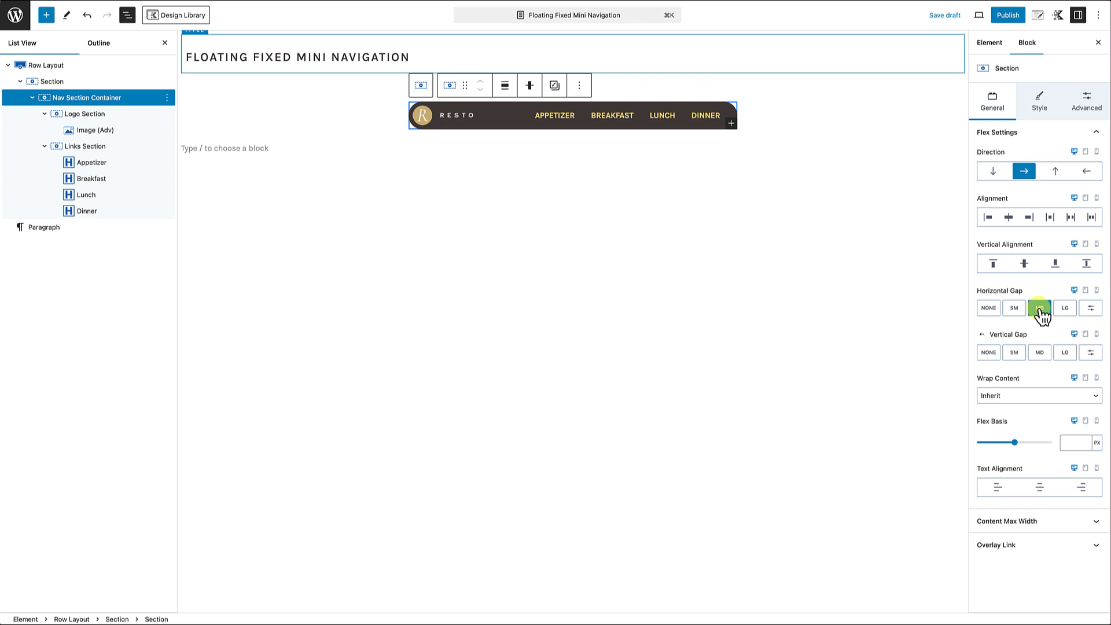
click(1051, 218)
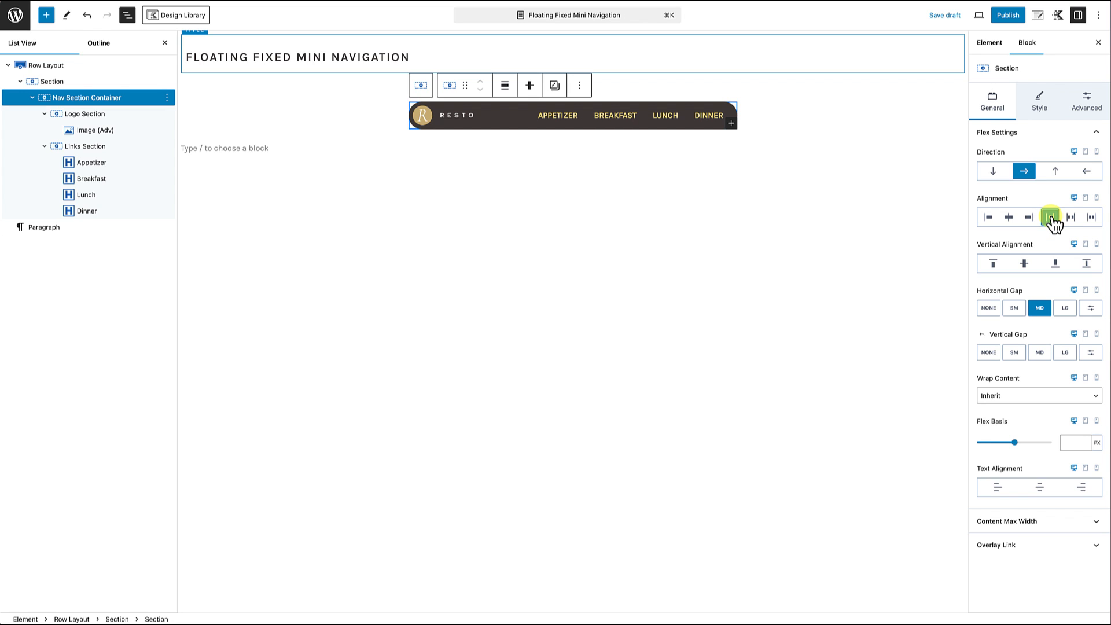
Step: Save the draft and set the logo image's left padding to XXS
click(671, 201)
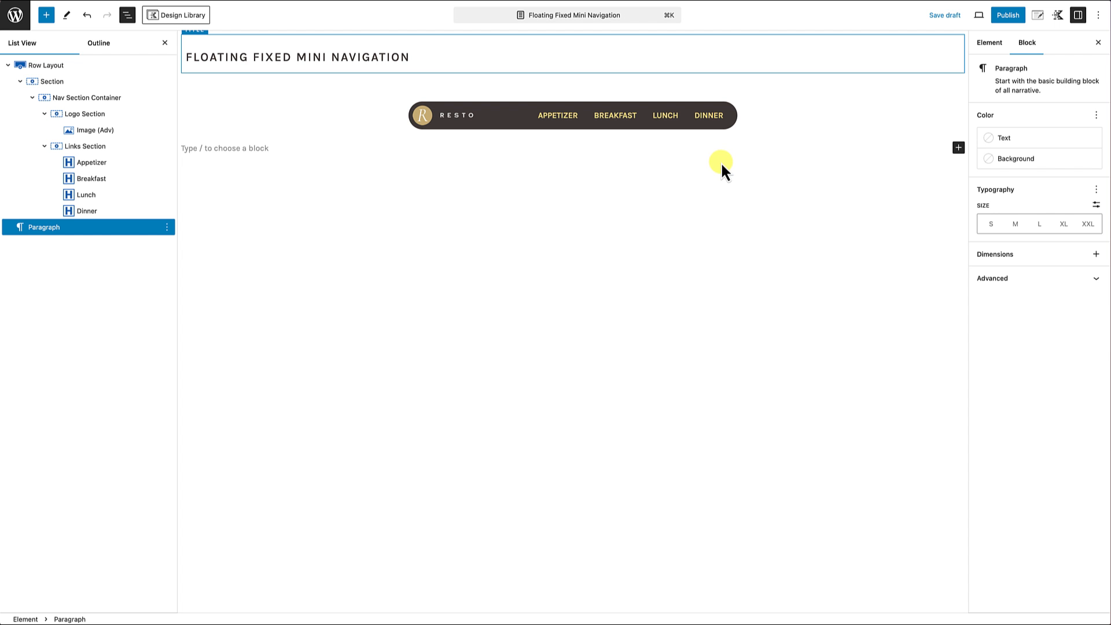
key(super+s)
click(438, 129)
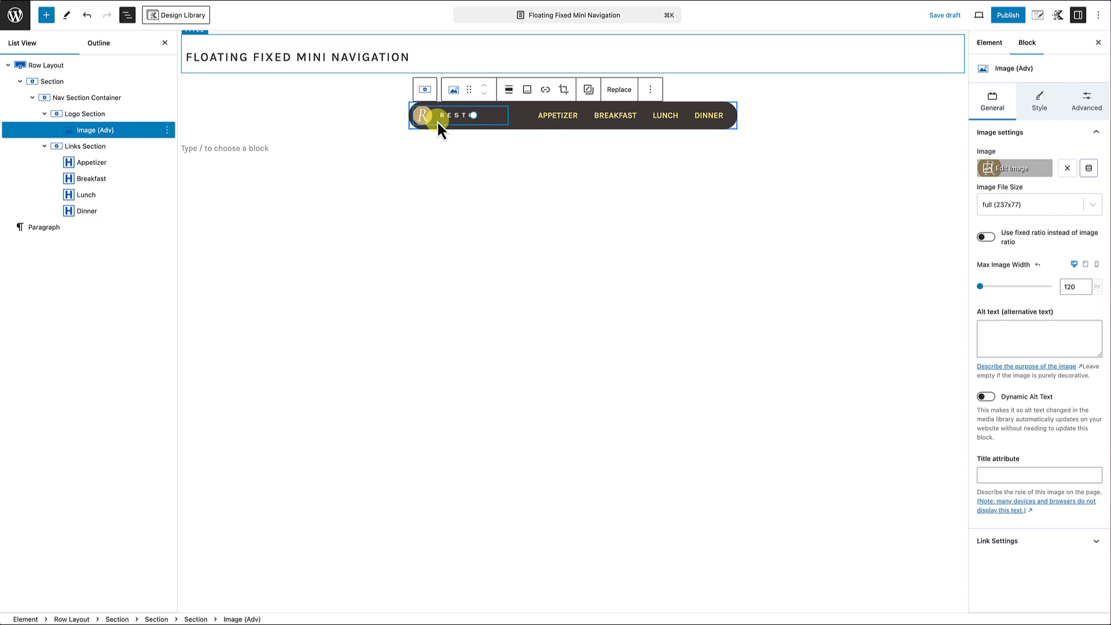
click(1080, 105)
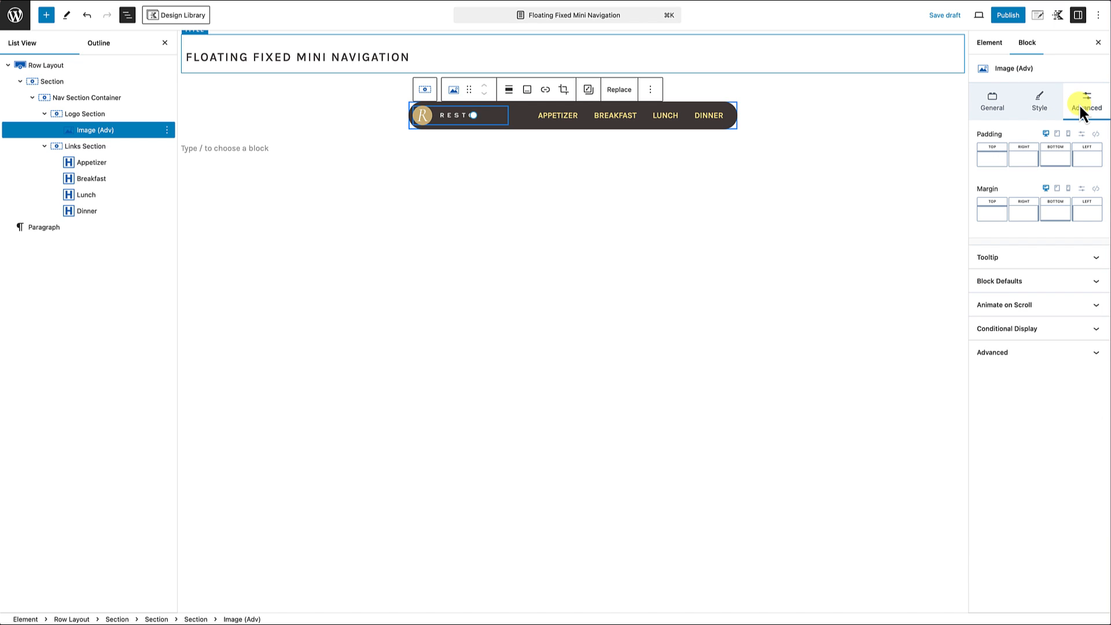
click(1088, 159)
drag(976, 206, 983, 207)
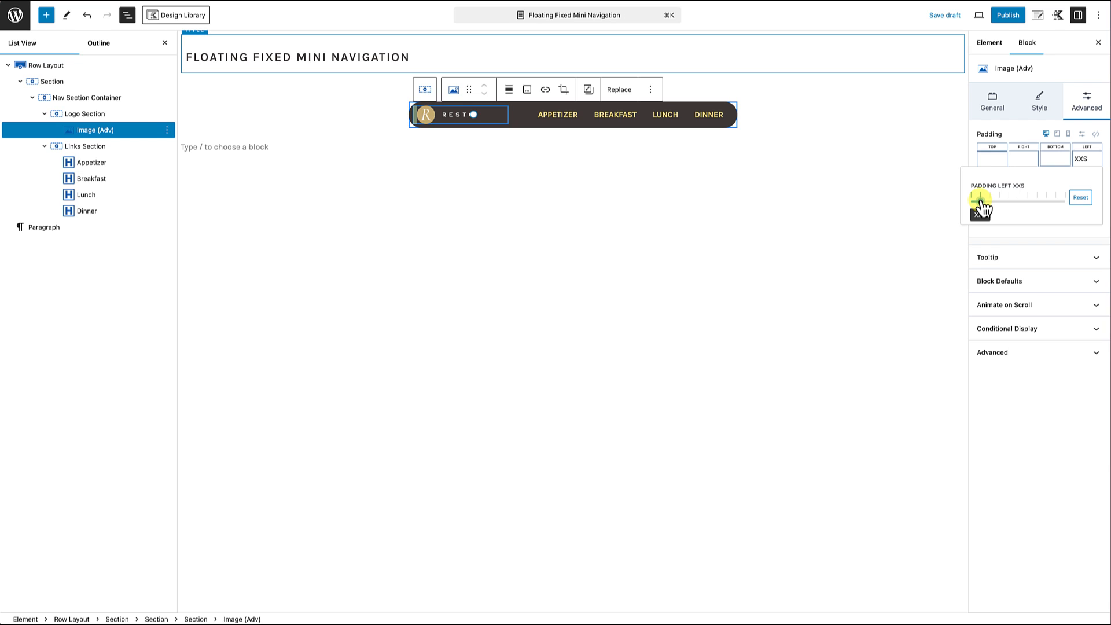
Step: Set the Nav Section Container's top and bottom padding to XS
click(105, 100)
click(109, 103)
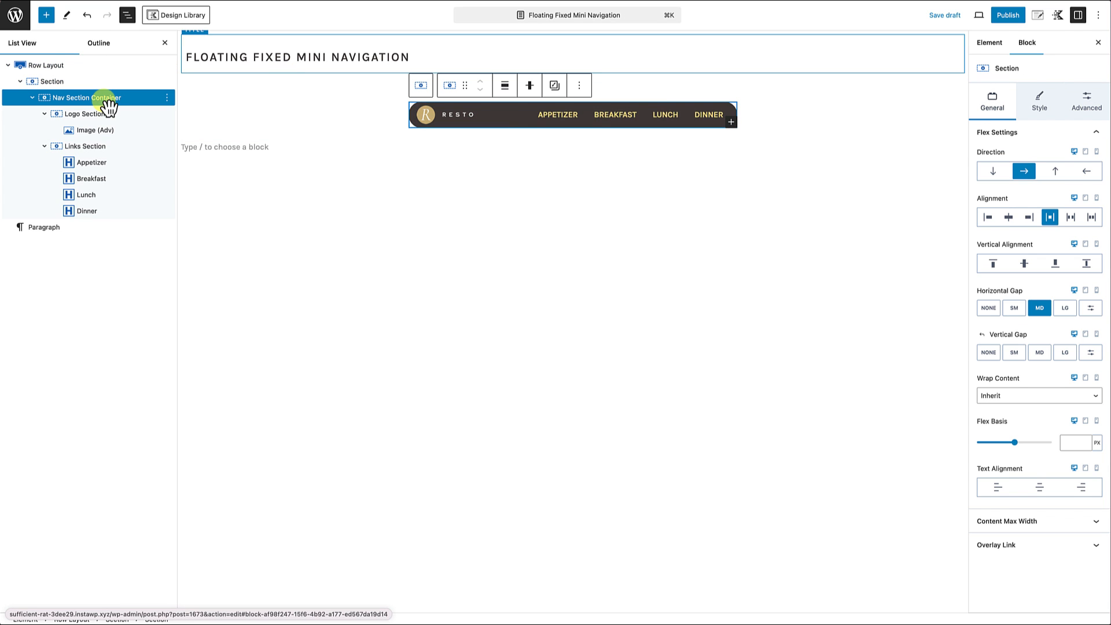
click(1091, 104)
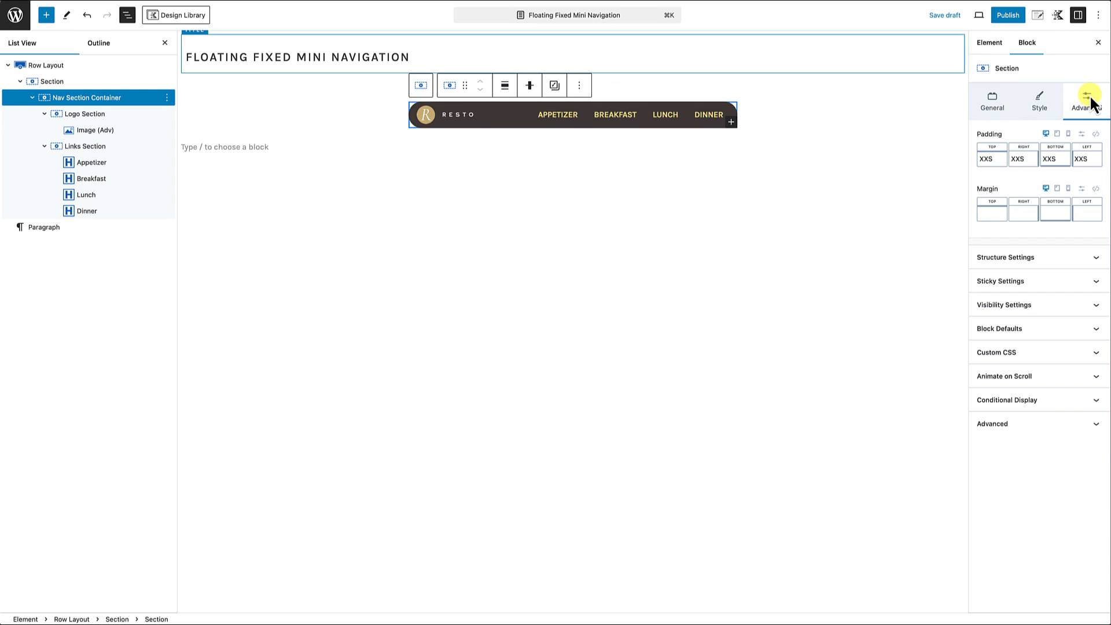
click(994, 162)
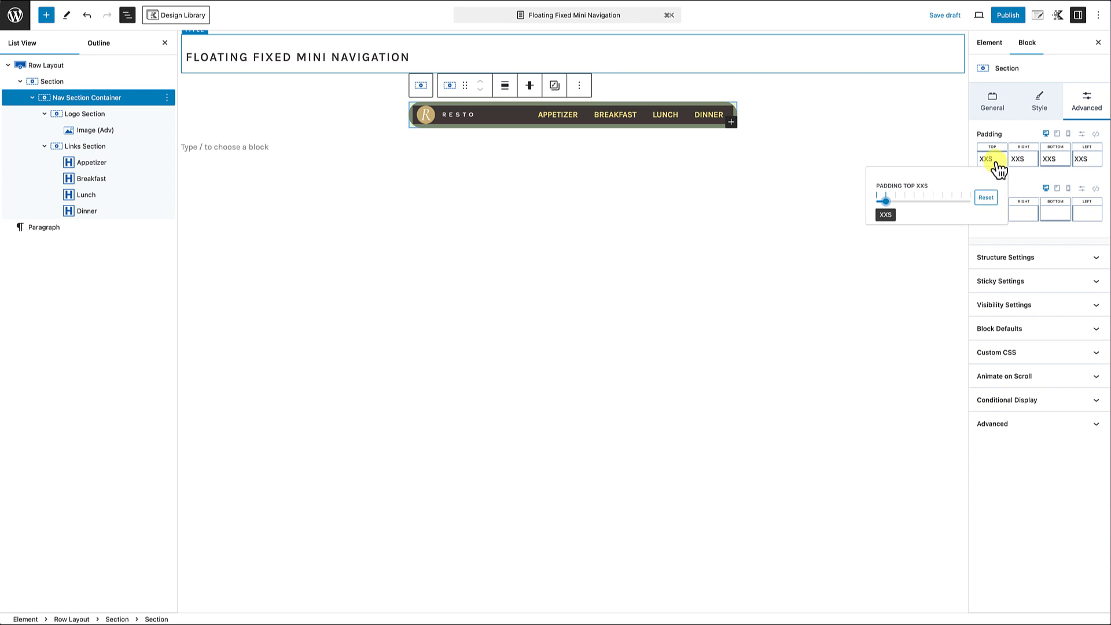
drag(887, 212, 897, 207)
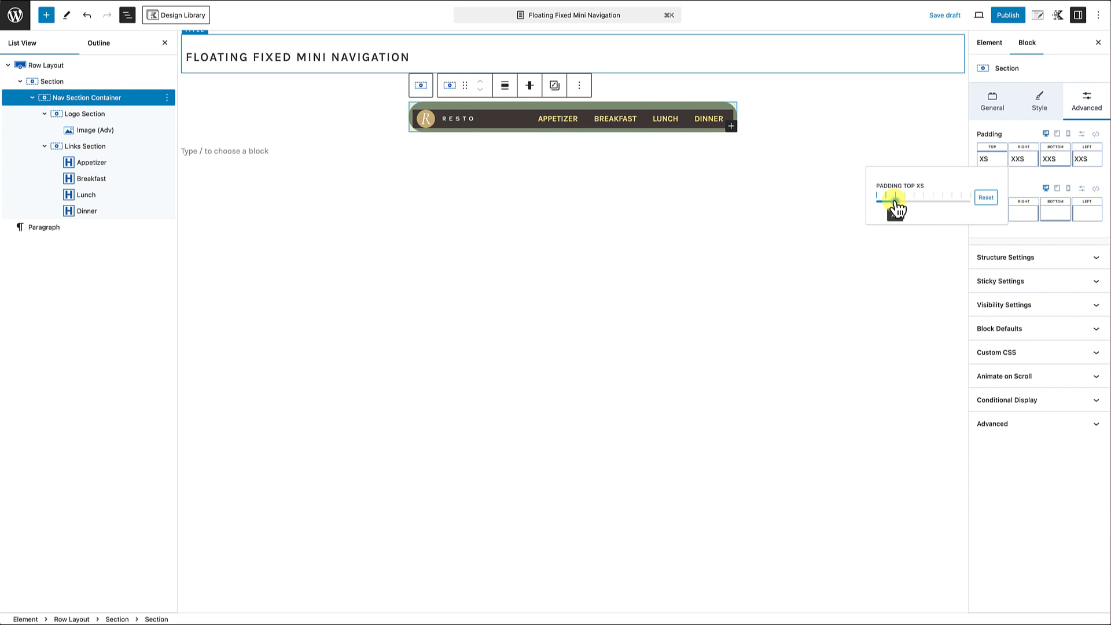
click(1056, 160)
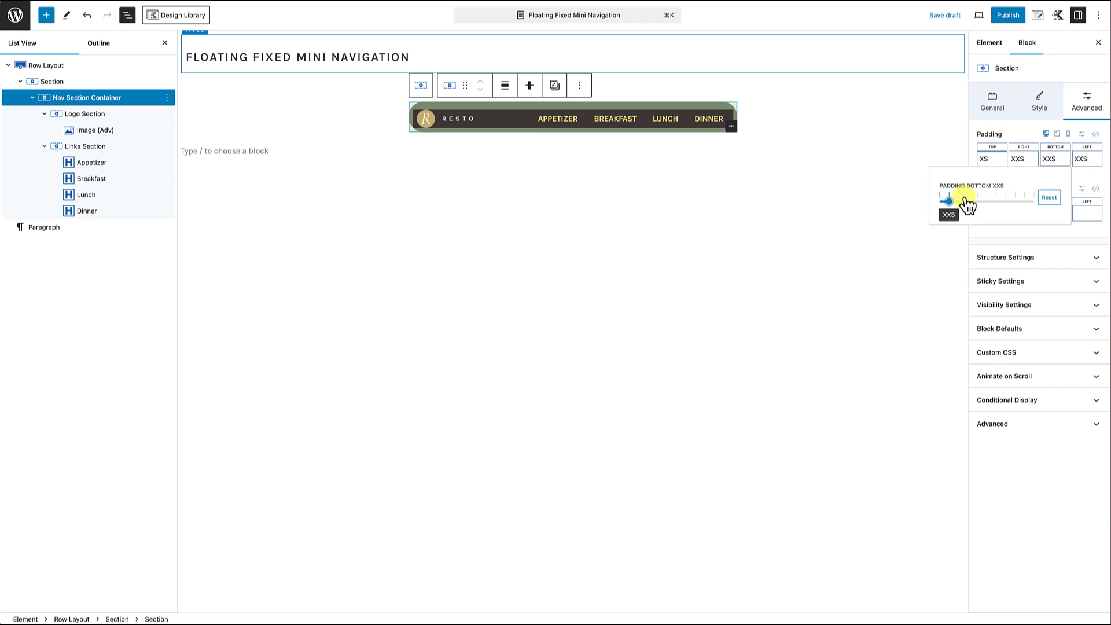
drag(953, 203, 962, 205)
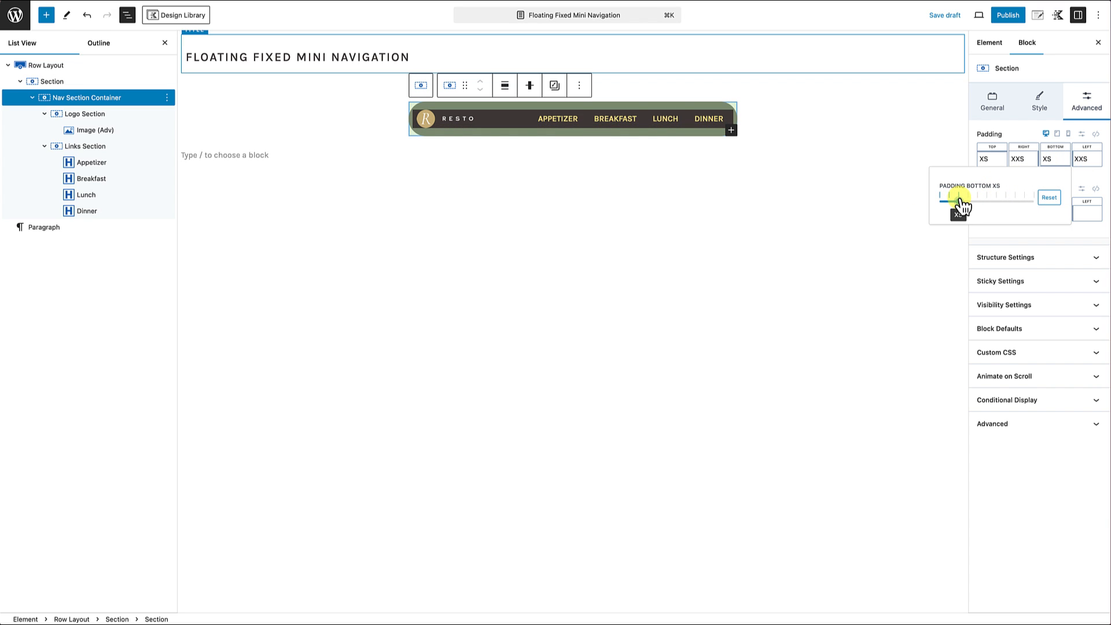
click(780, 218)
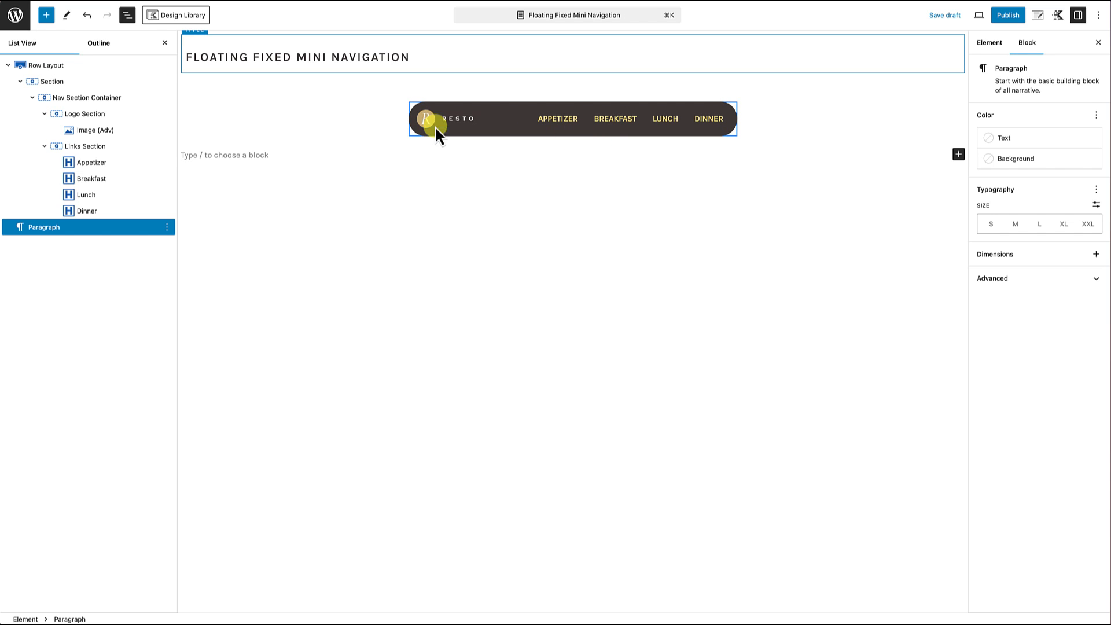
Step: Enable the box shadow on the Nav Section Container and look at its shadow color settings
click(114, 98)
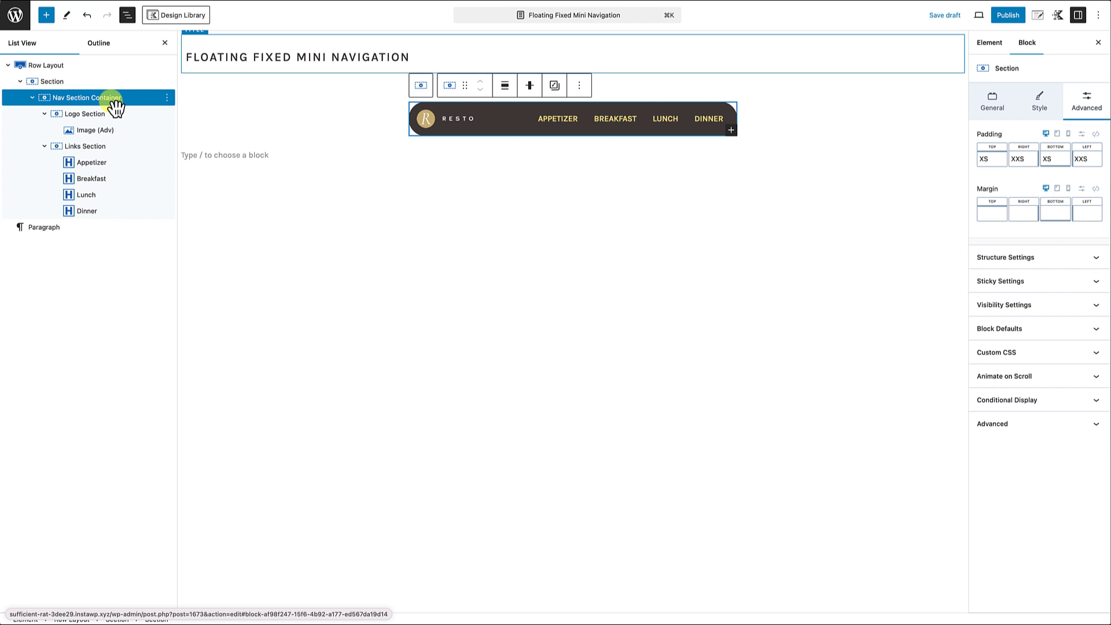
click(1039, 103)
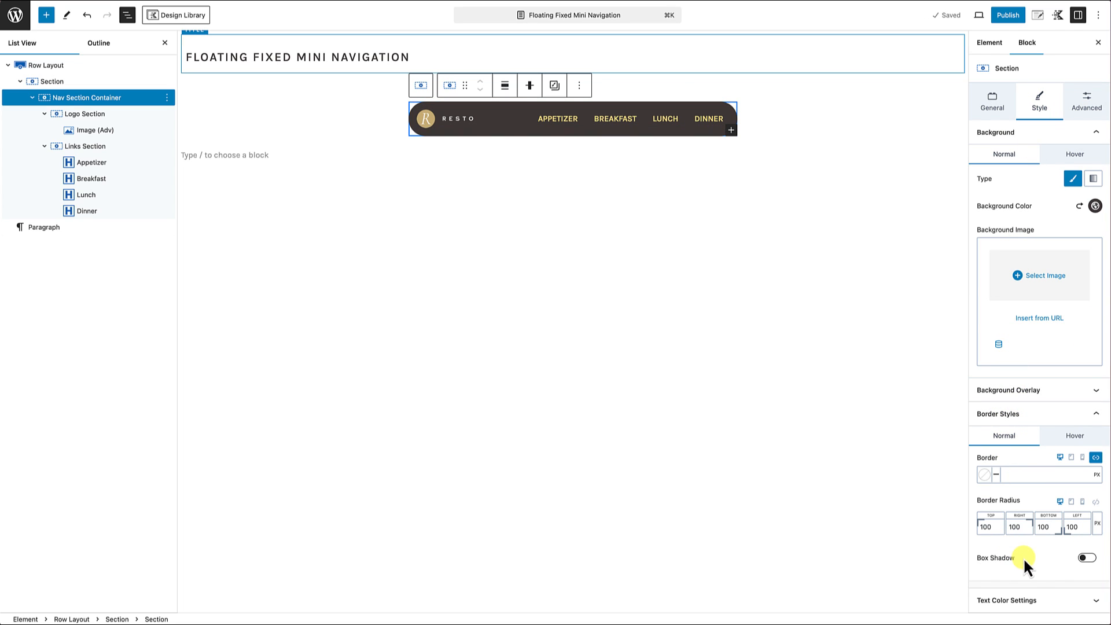
click(1087, 558)
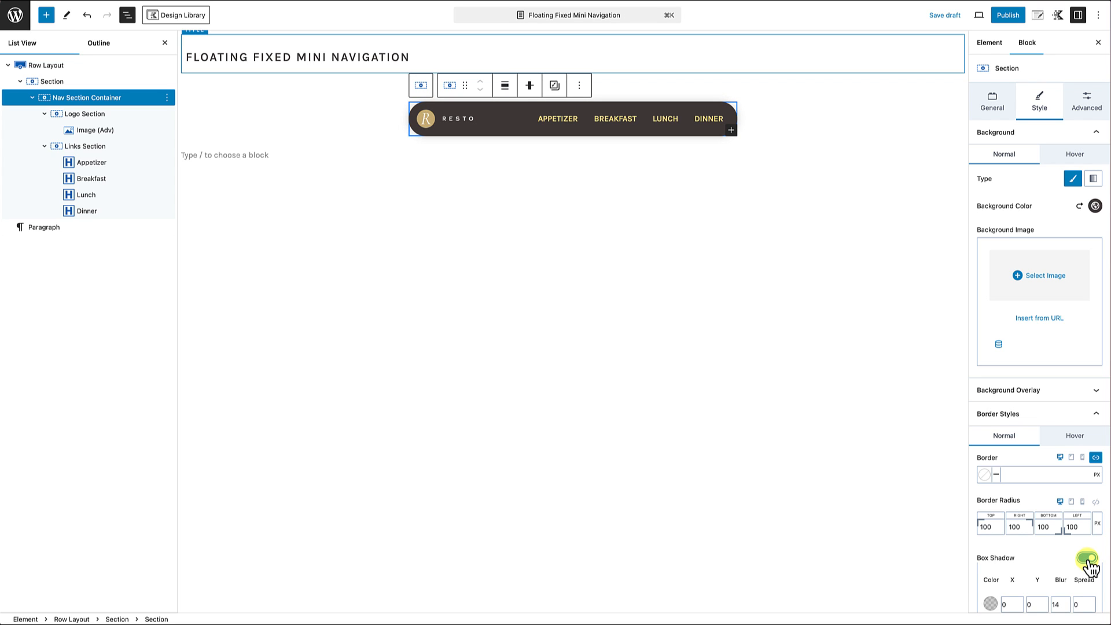
scroll(1028, 547, down, 3)
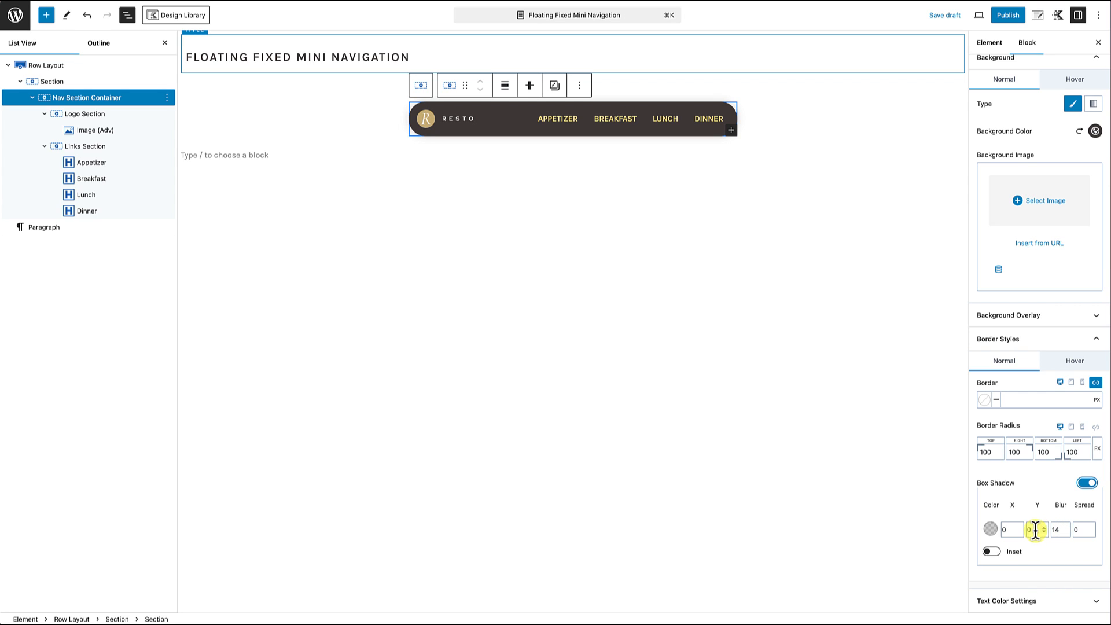
click(991, 529)
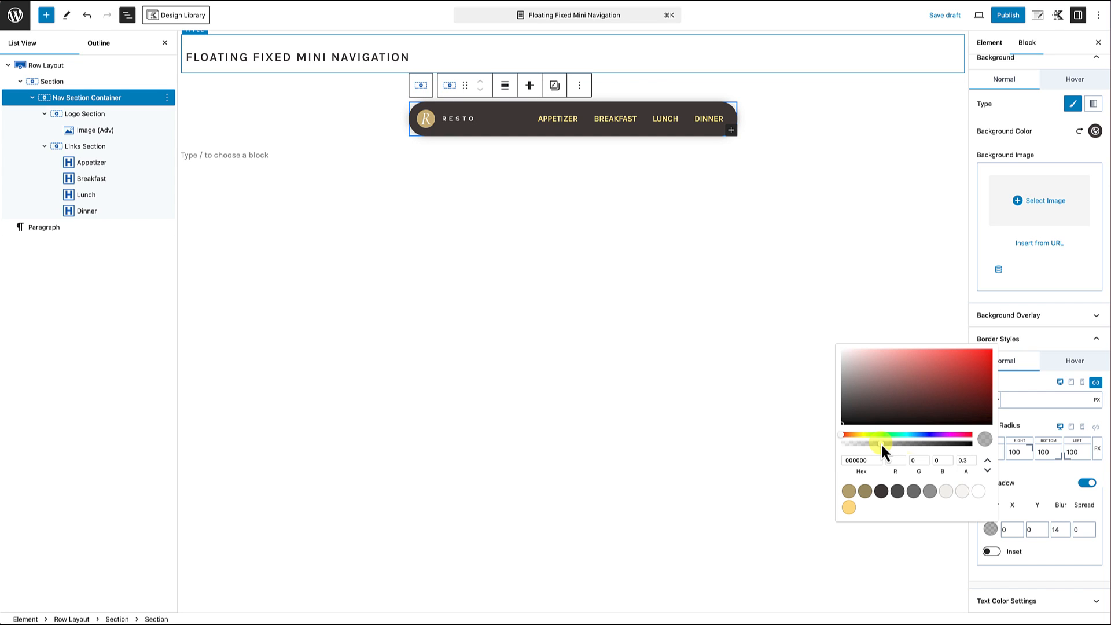
click(1036, 493)
click(887, 465)
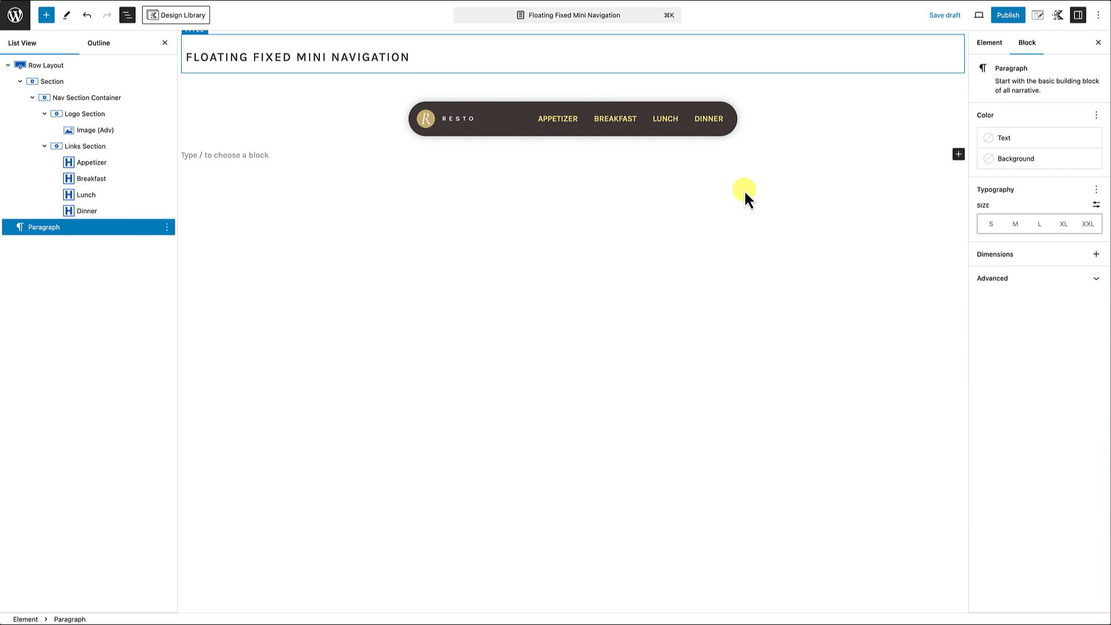
Step: Set the Nav Section Container's box shadow to a blur of 20 and a Y offset of 5
click(721, 135)
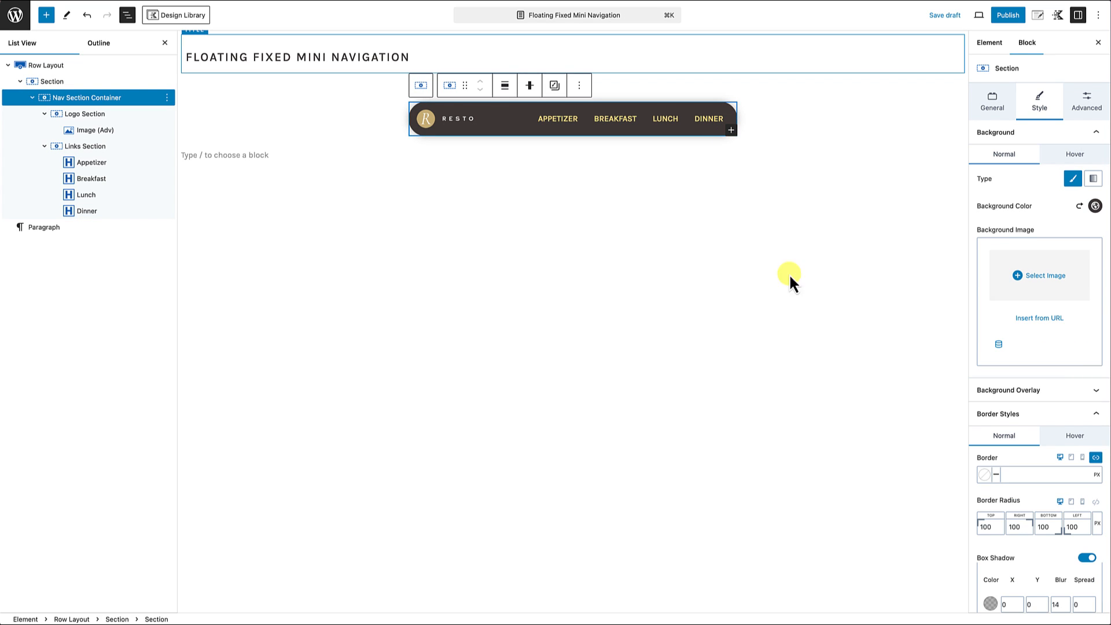
scroll(1051, 521, down, 2)
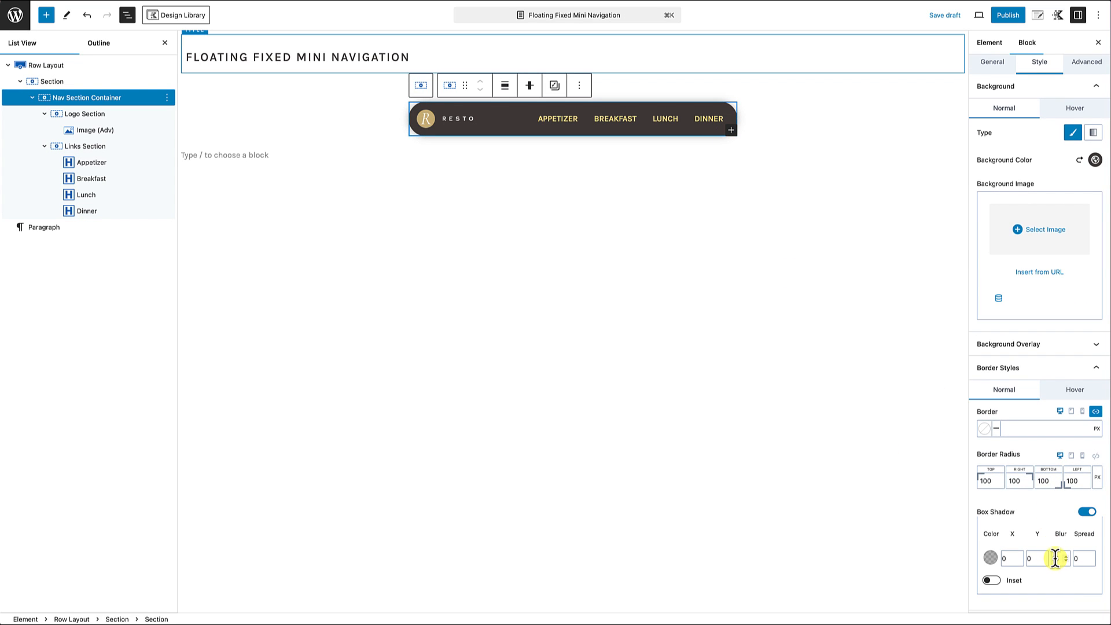
click(1056, 558)
text(20)
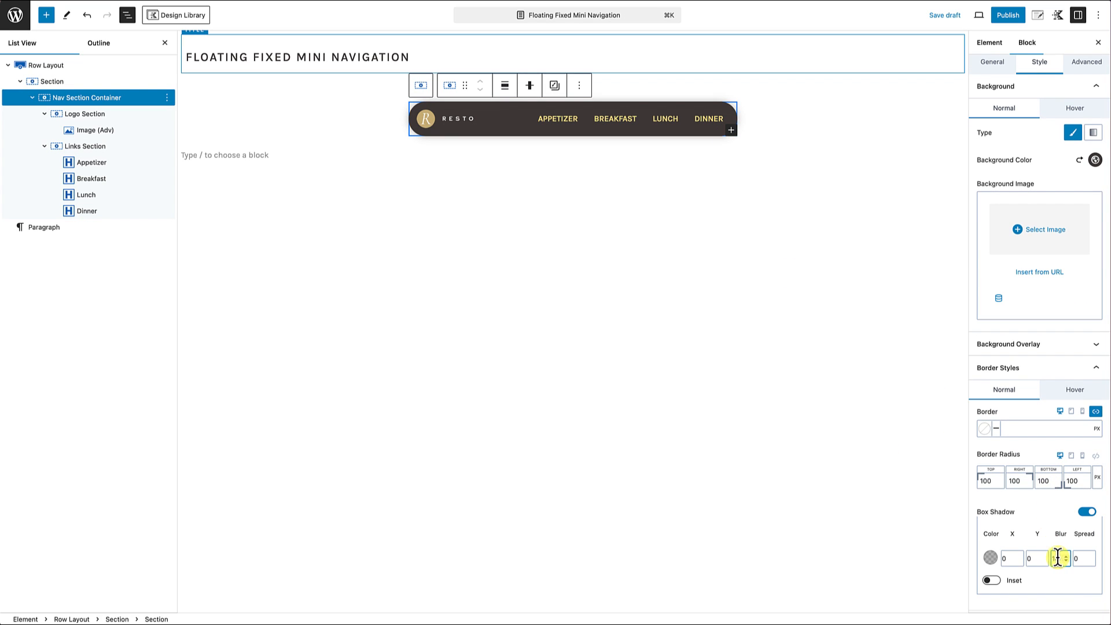
click(1030, 559)
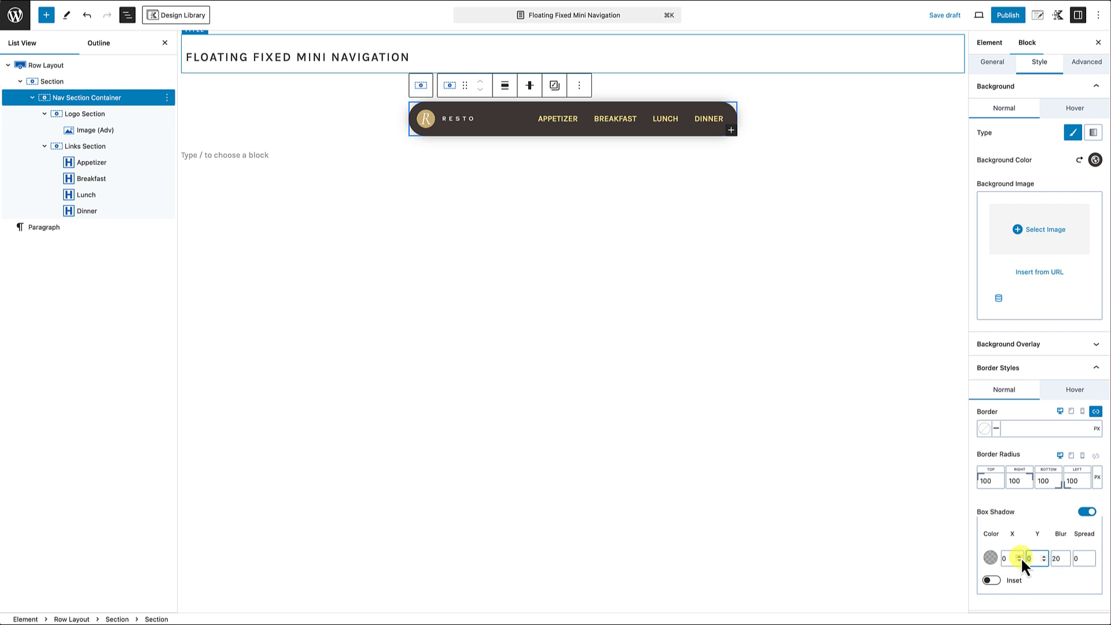
text(5)
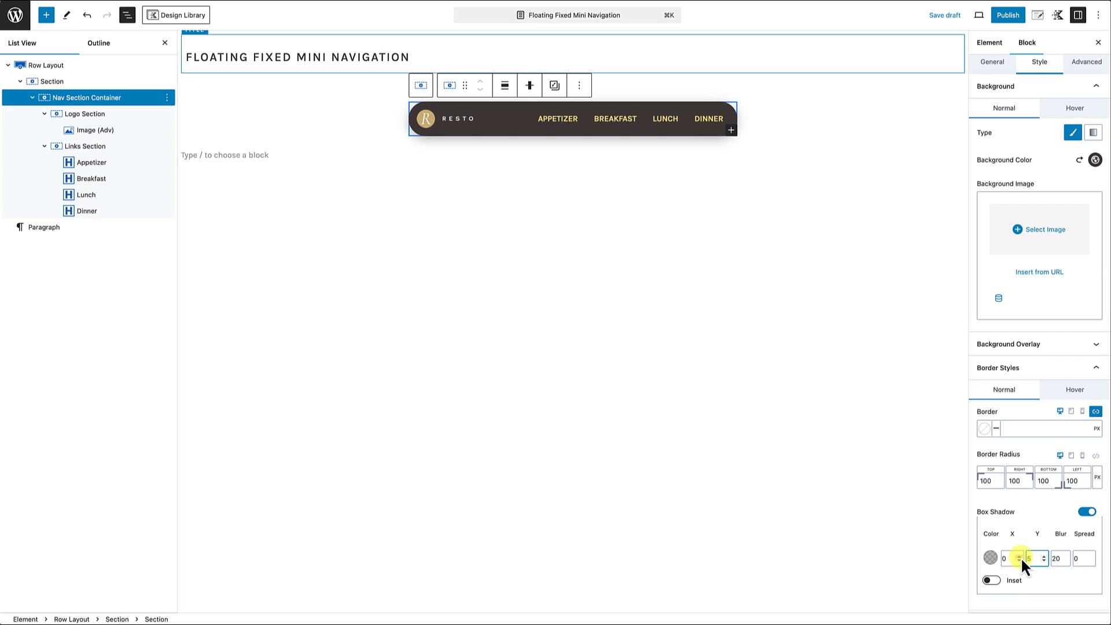
click(746, 215)
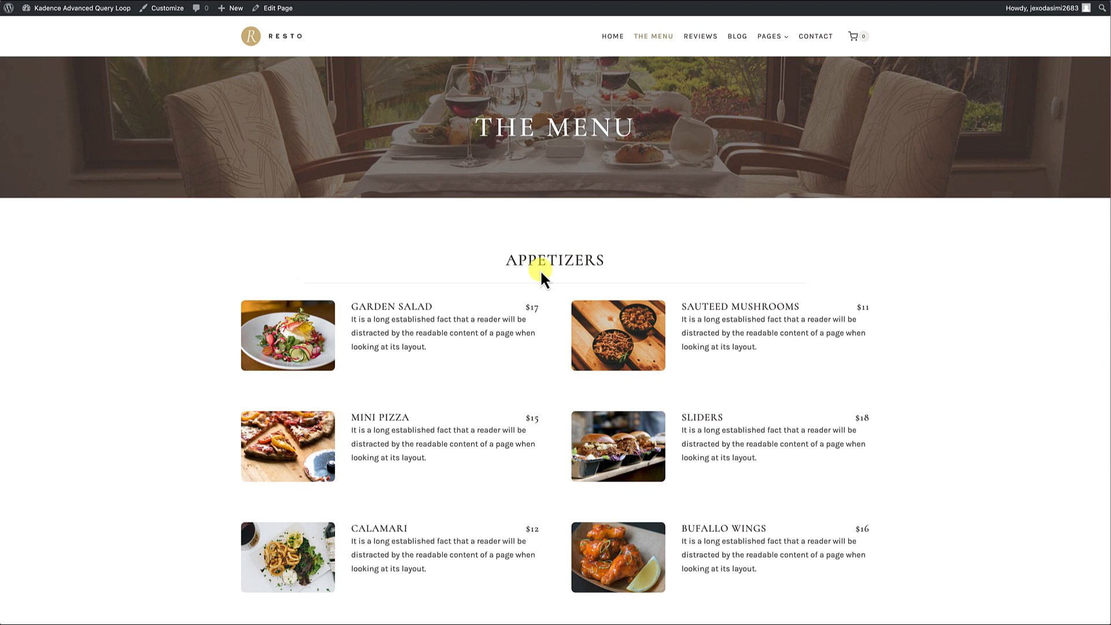
Step: Look over the restaurant's live menu page from the Appetizers section through to Dinner
scroll(541, 278, down, 3)
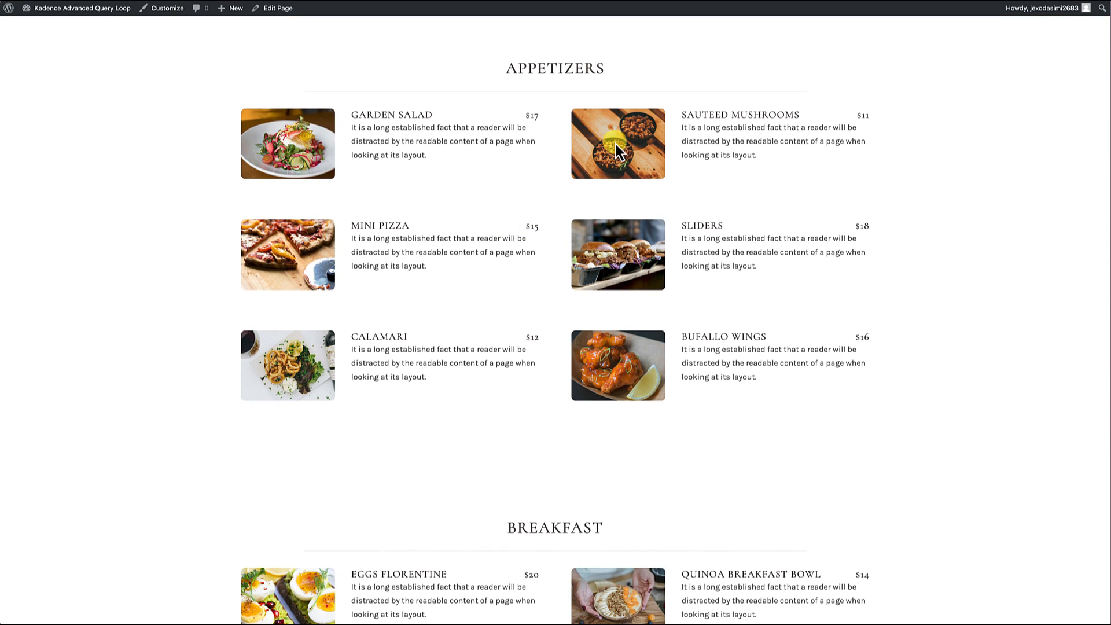
scroll(570, 229, down, 4)
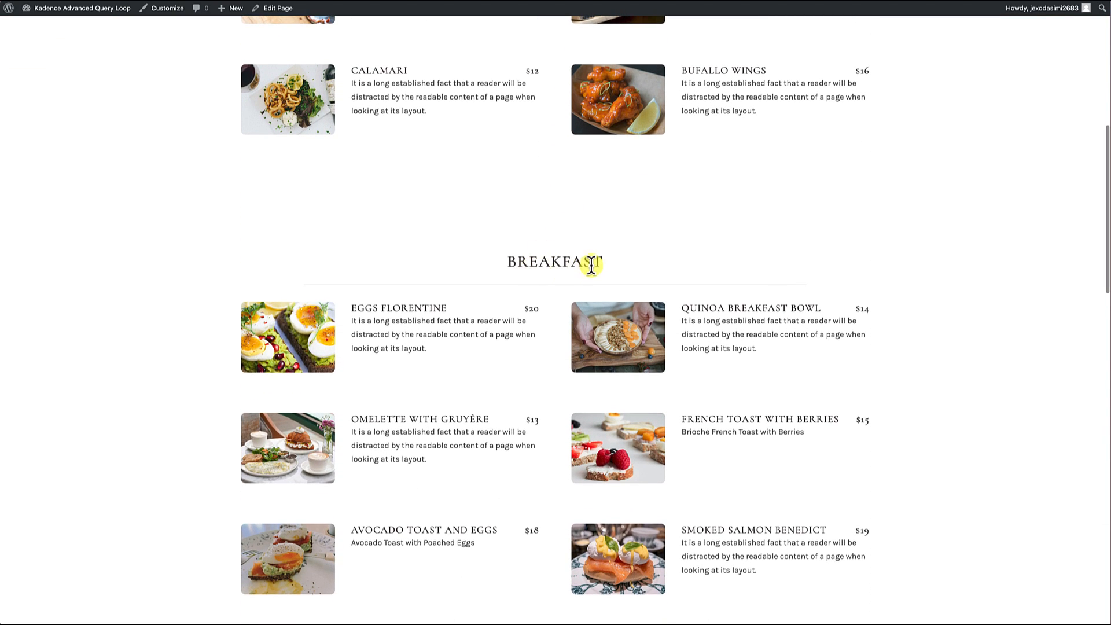
scroll(574, 267, down, 13)
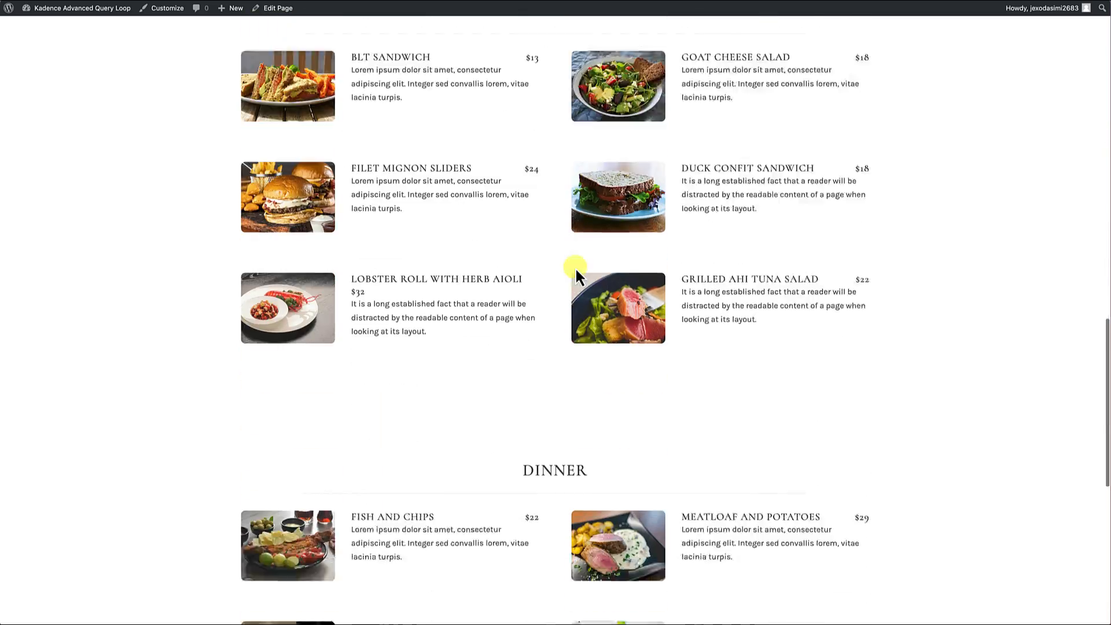
scroll(576, 273, down, 5)
scroll(576, 272, up, 20)
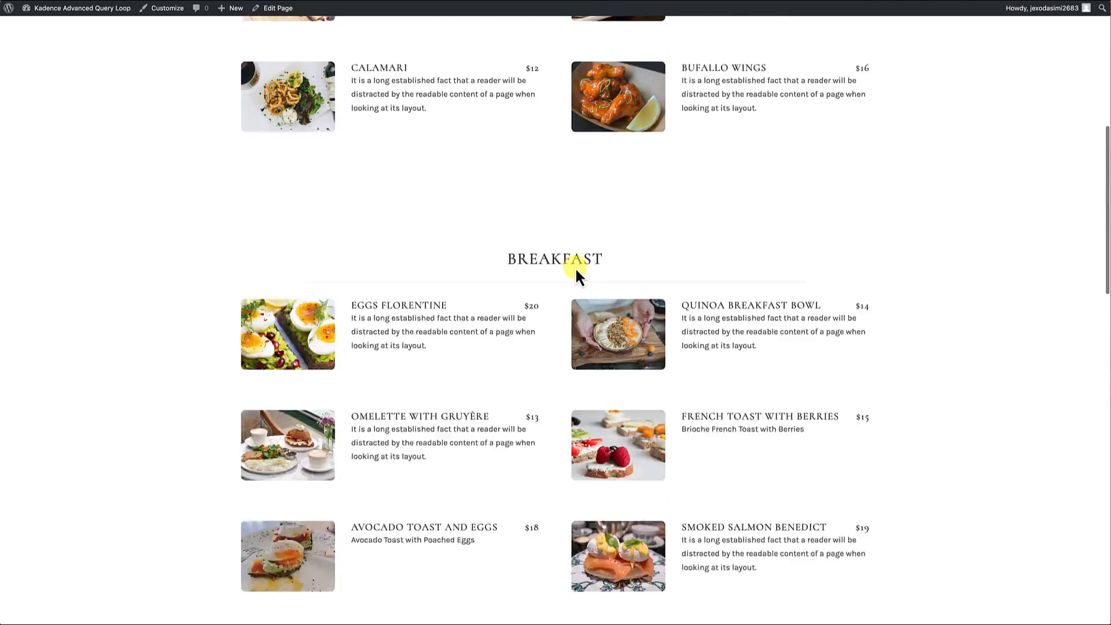
scroll(577, 272, up, 2)
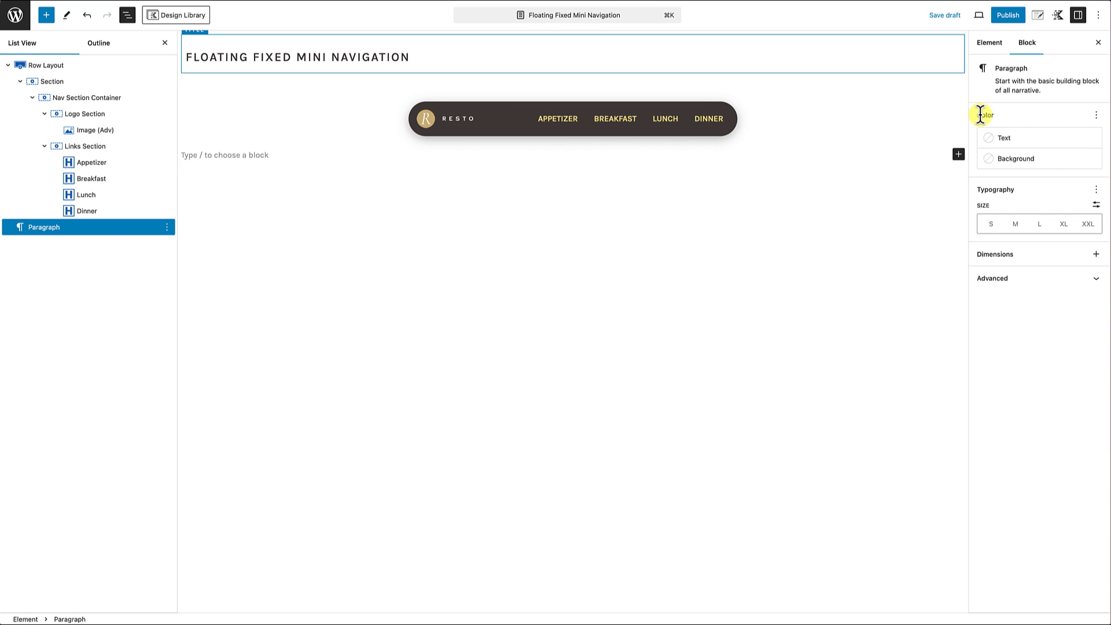
Step: Set the fixed-section element's placement to Fixed Top After Scroll in its element settings
click(1040, 17)
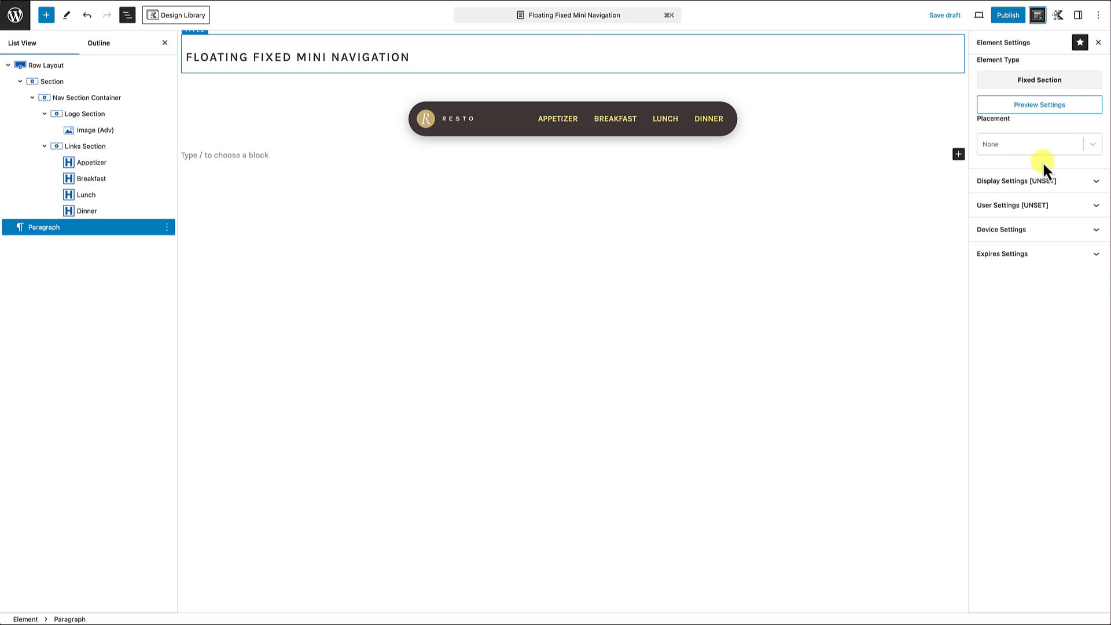
click(1094, 149)
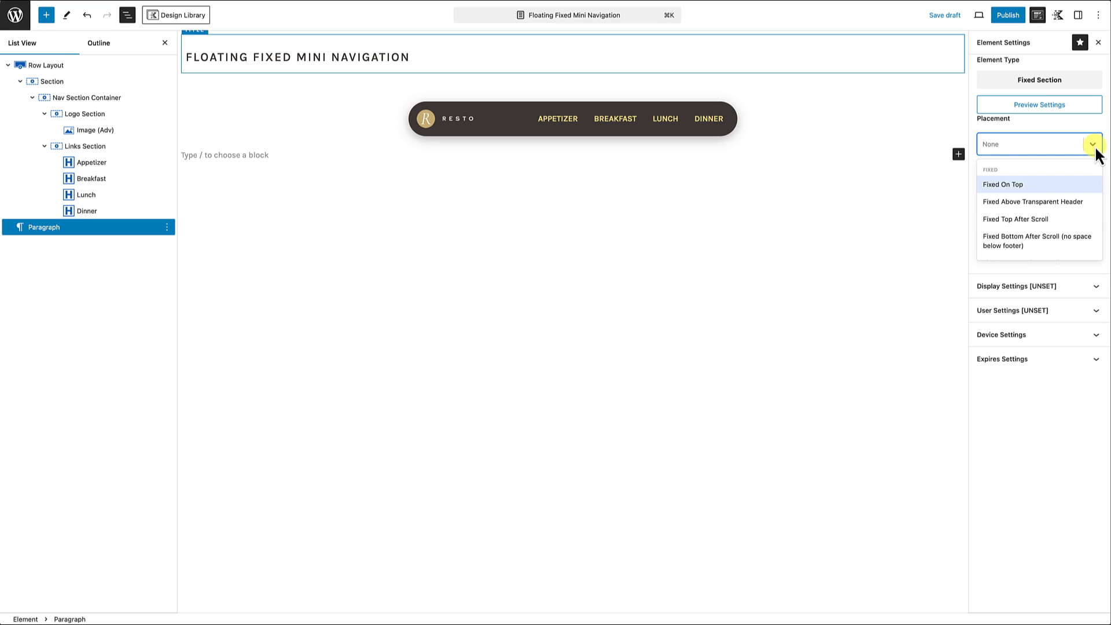
scroll(1019, 211, down, 1)
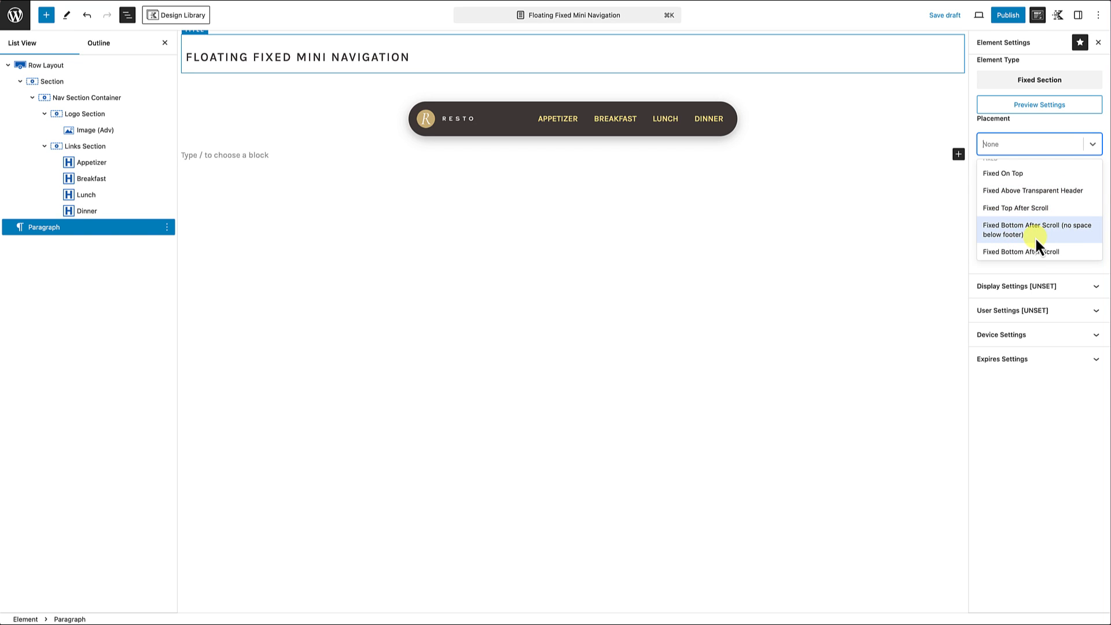
scroll(1035, 237, down, 2)
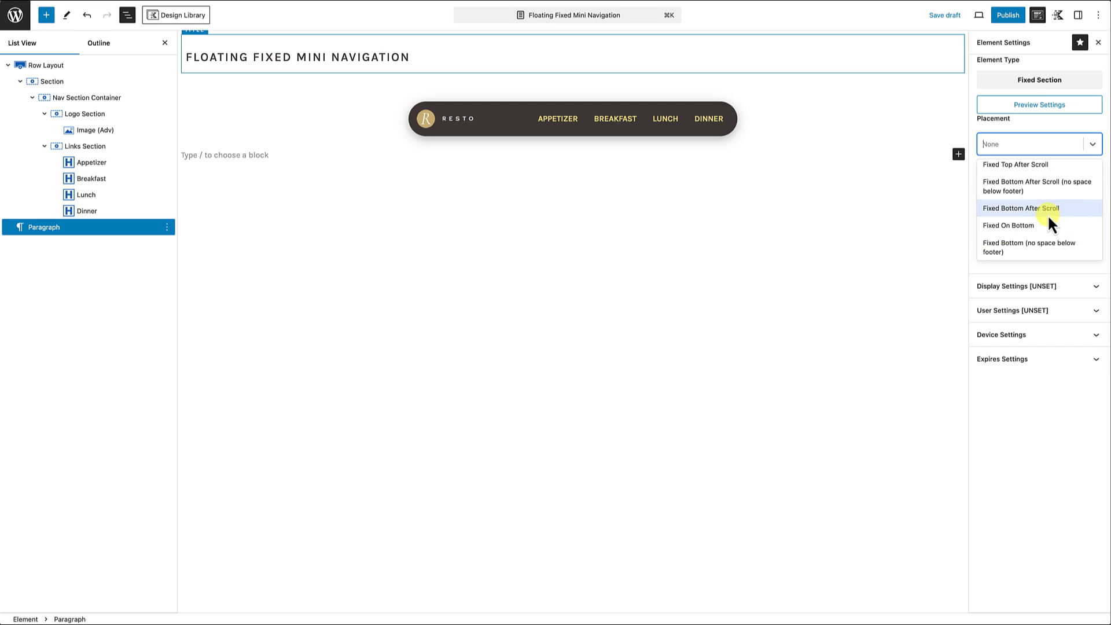
scroll(1049, 228, down, 1)
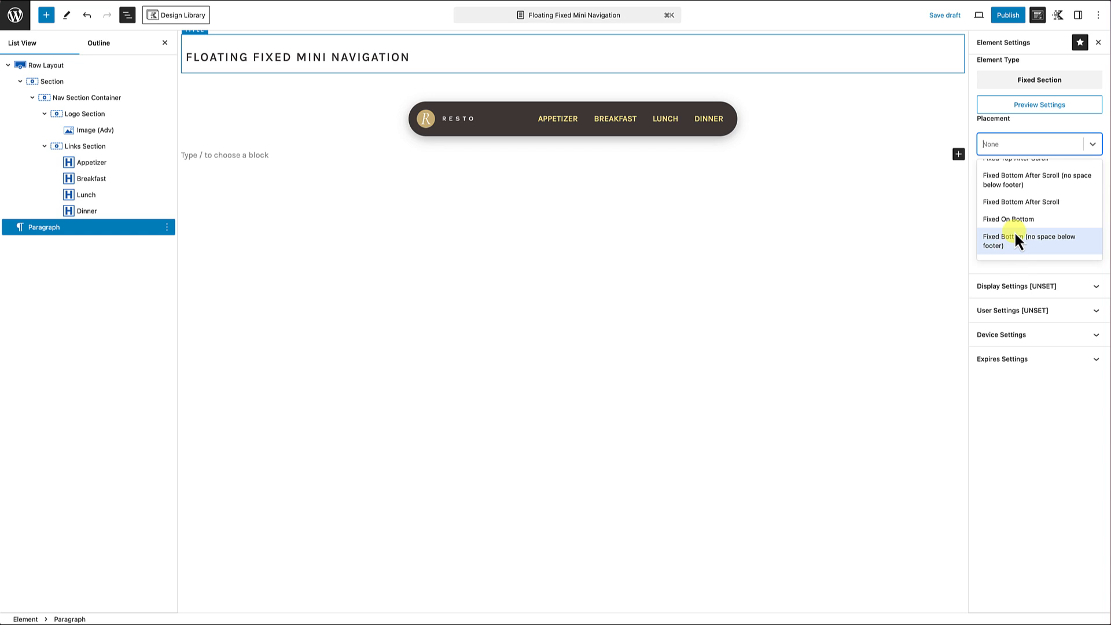
scroll(1014, 231, up, 3)
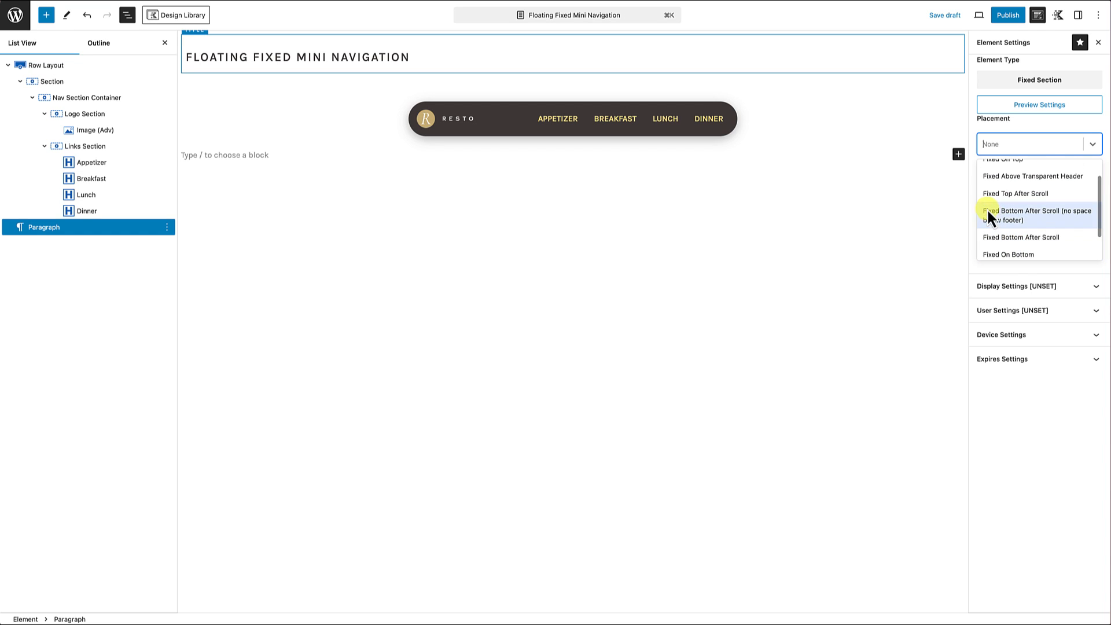
click(1021, 197)
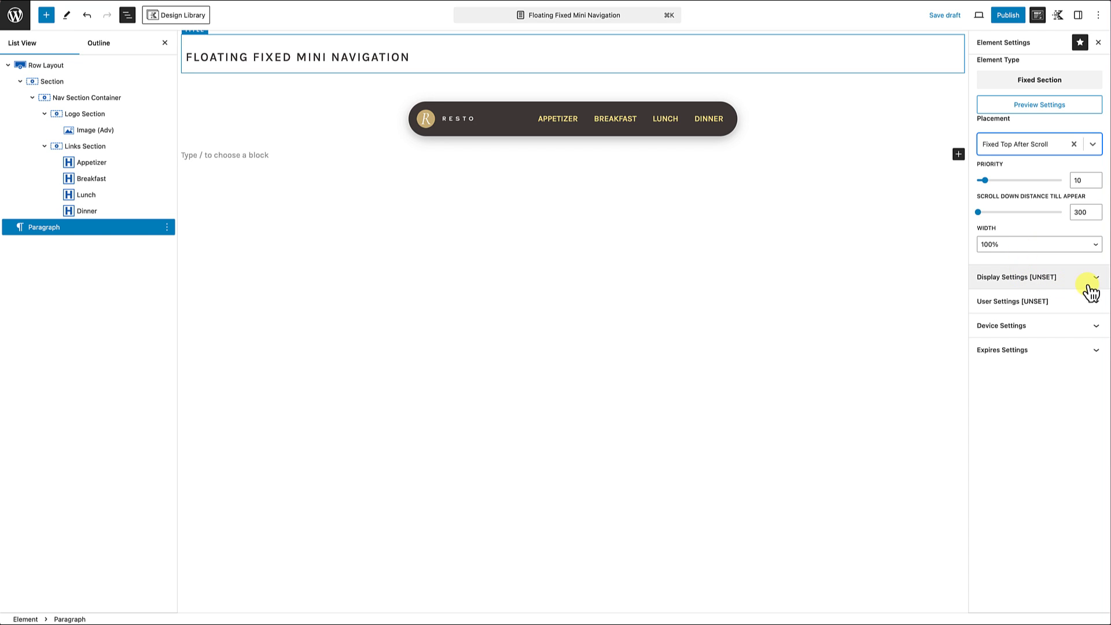
Step: Set the element's display settings to show on Single Pages
click(1097, 279)
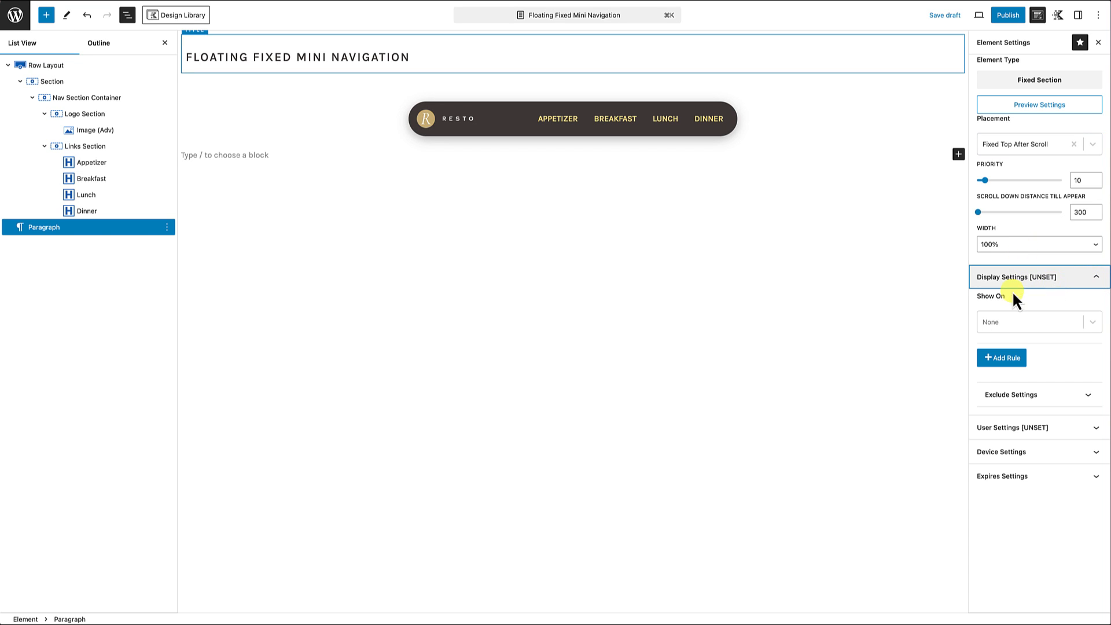
click(1092, 328)
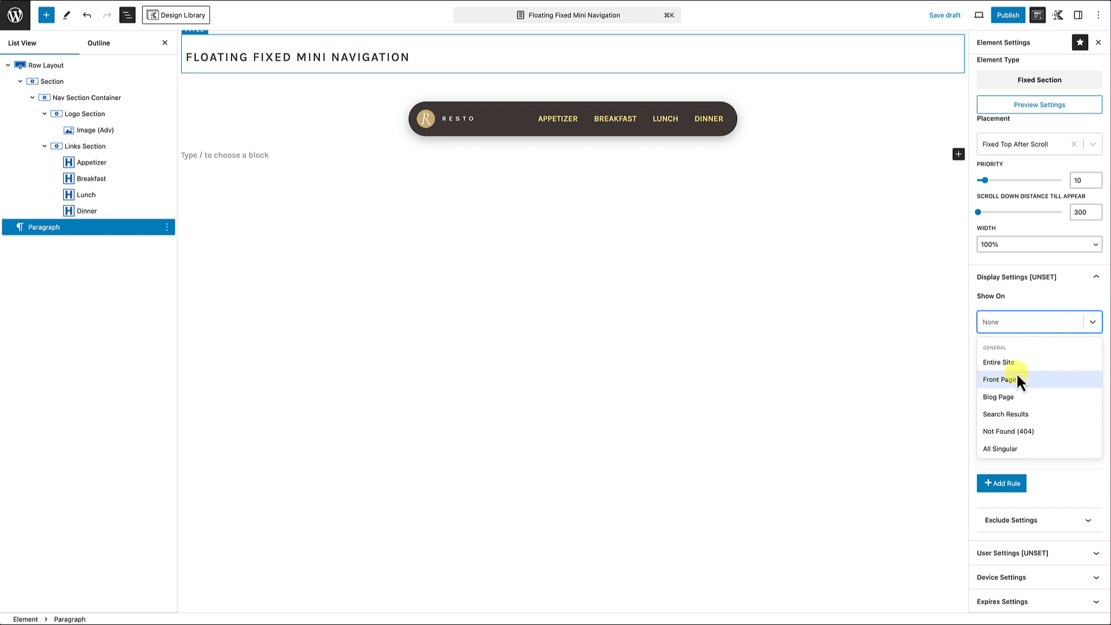
scroll(1017, 378, down, 3)
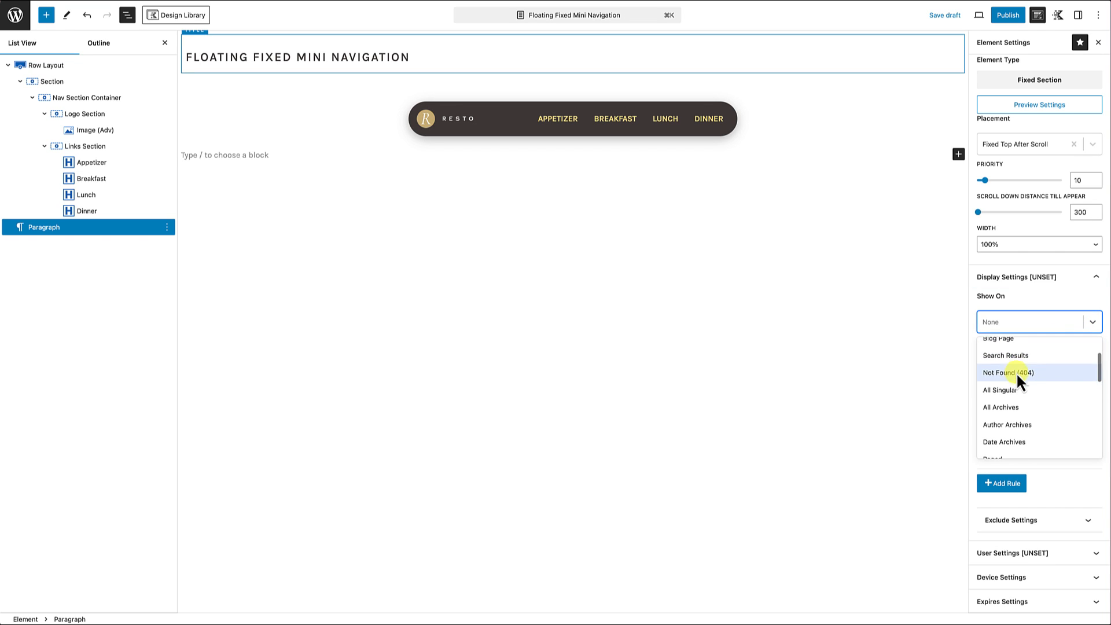
scroll(1017, 375, down, 5)
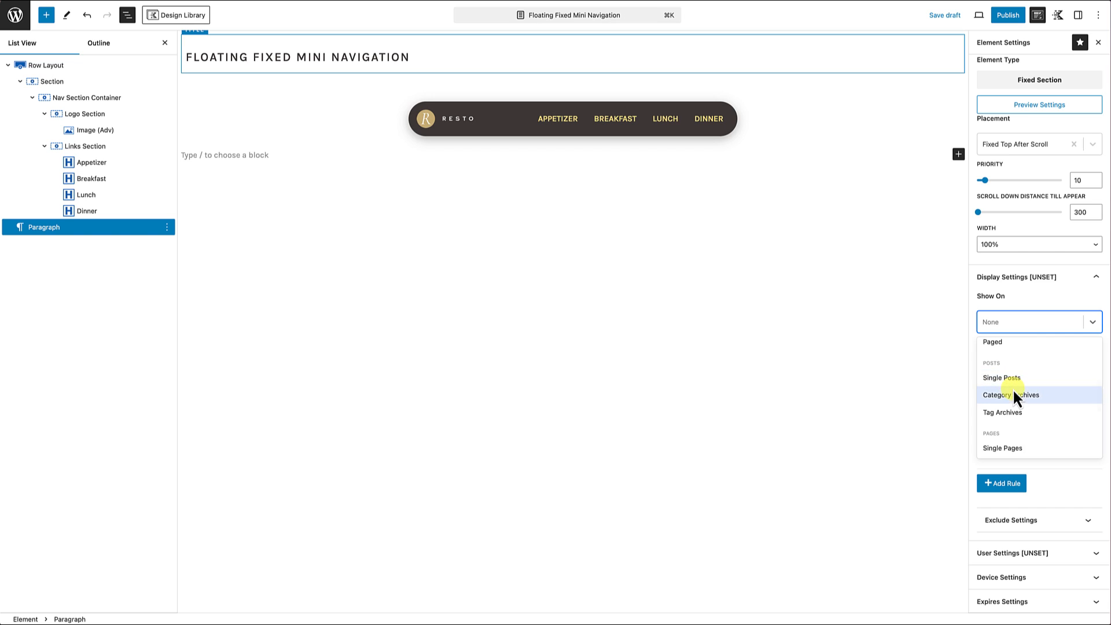
scroll(1013, 389, down, 2)
click(1010, 392)
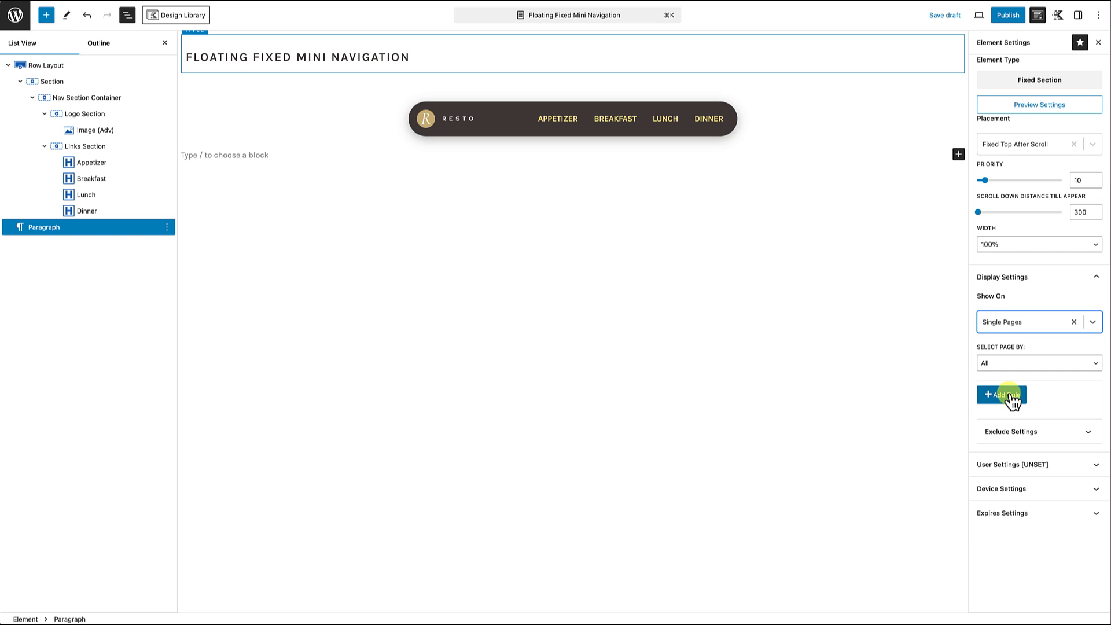
Step: Limit the display rule to individually selected pages, choose The Menu page, and publish the element
click(1011, 362)
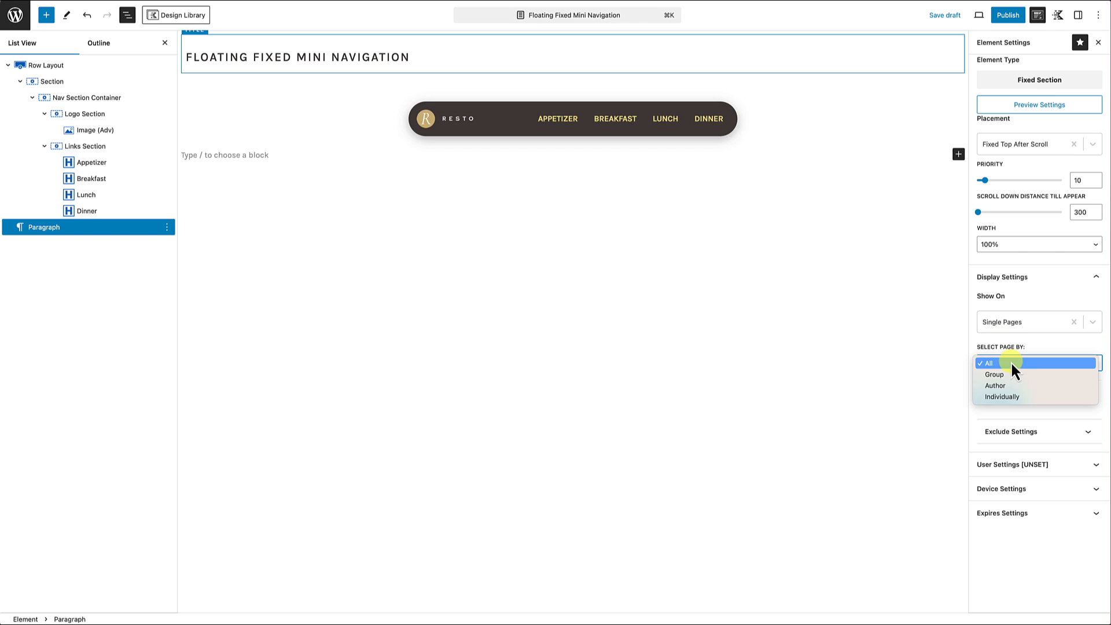
click(1003, 397)
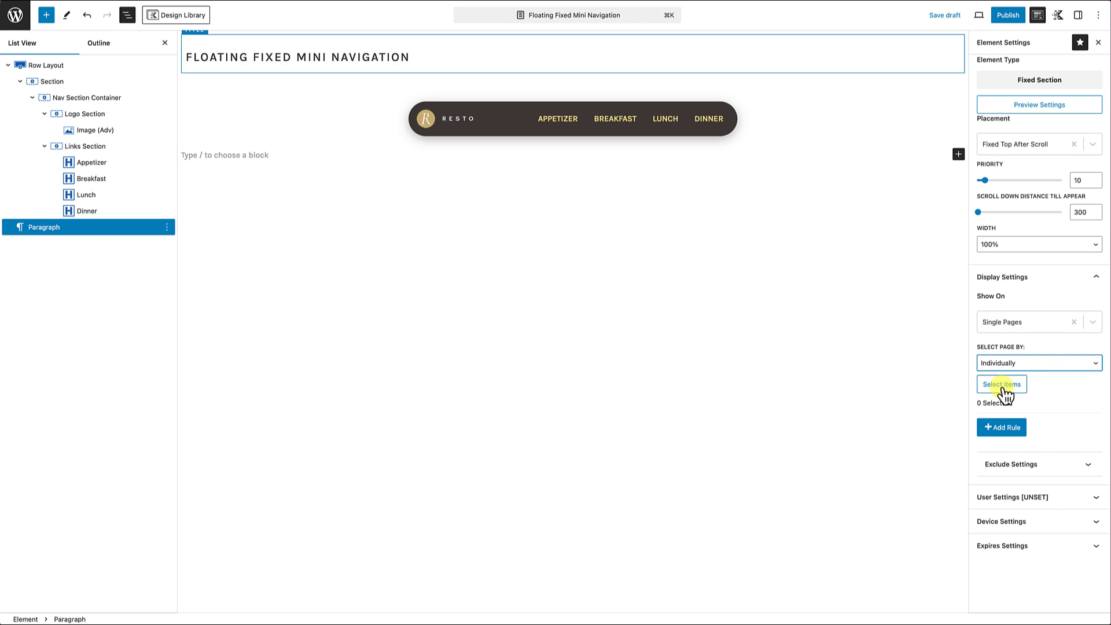
click(1001, 387)
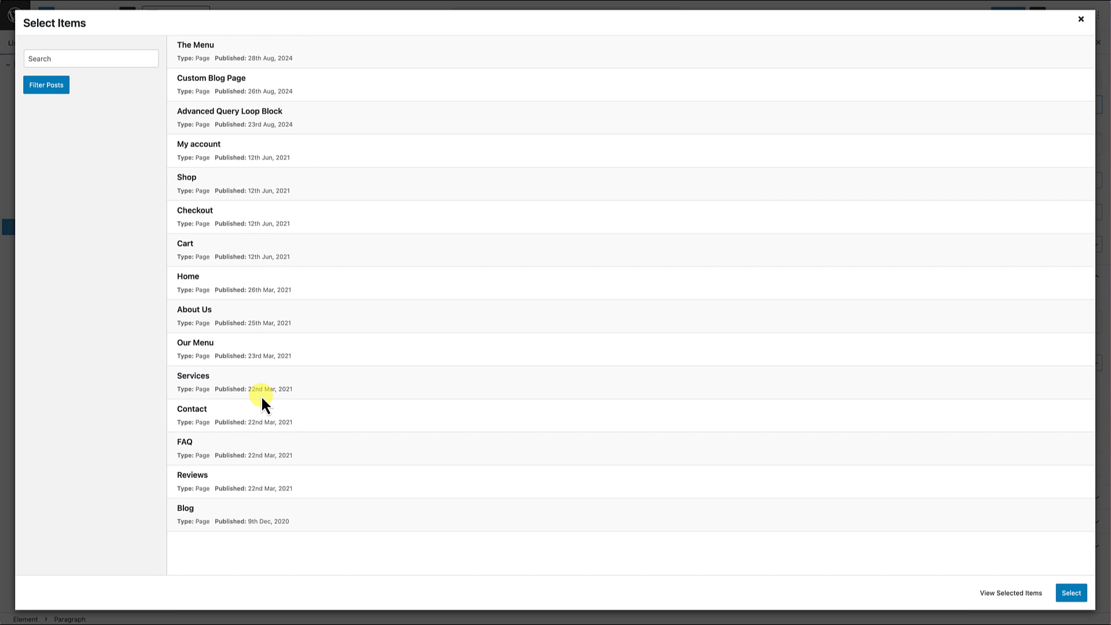
click(206, 51)
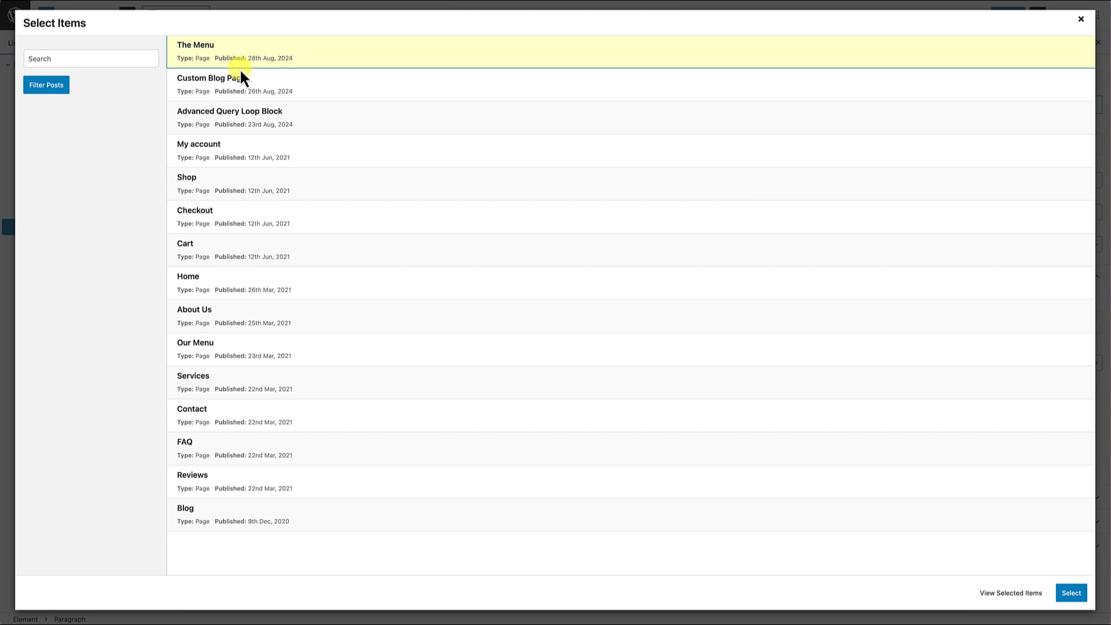
click(1075, 592)
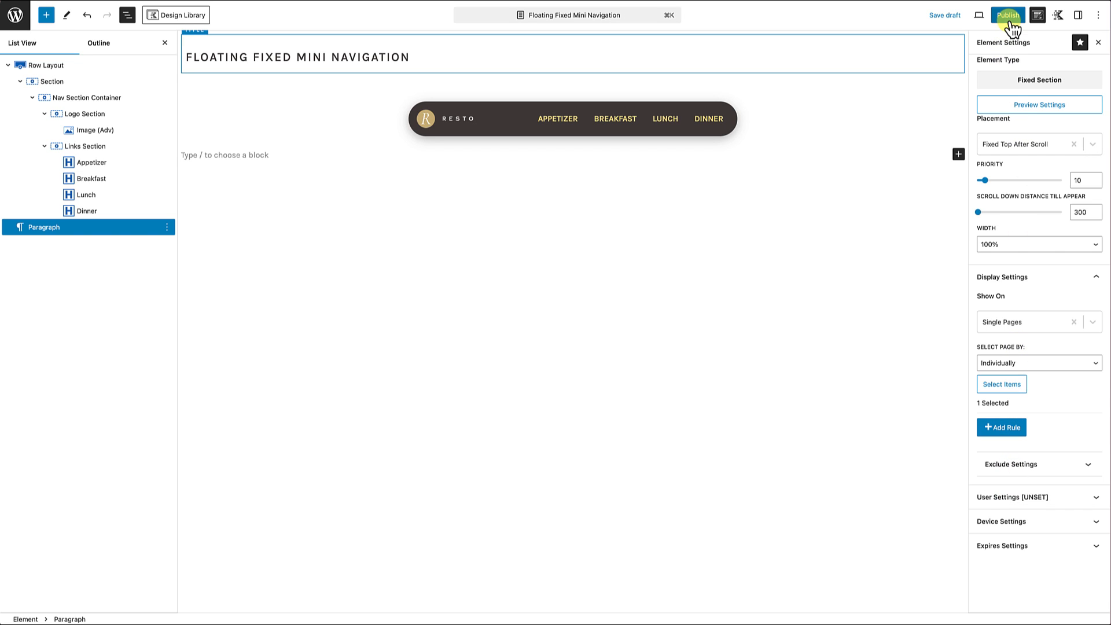
click(1010, 17)
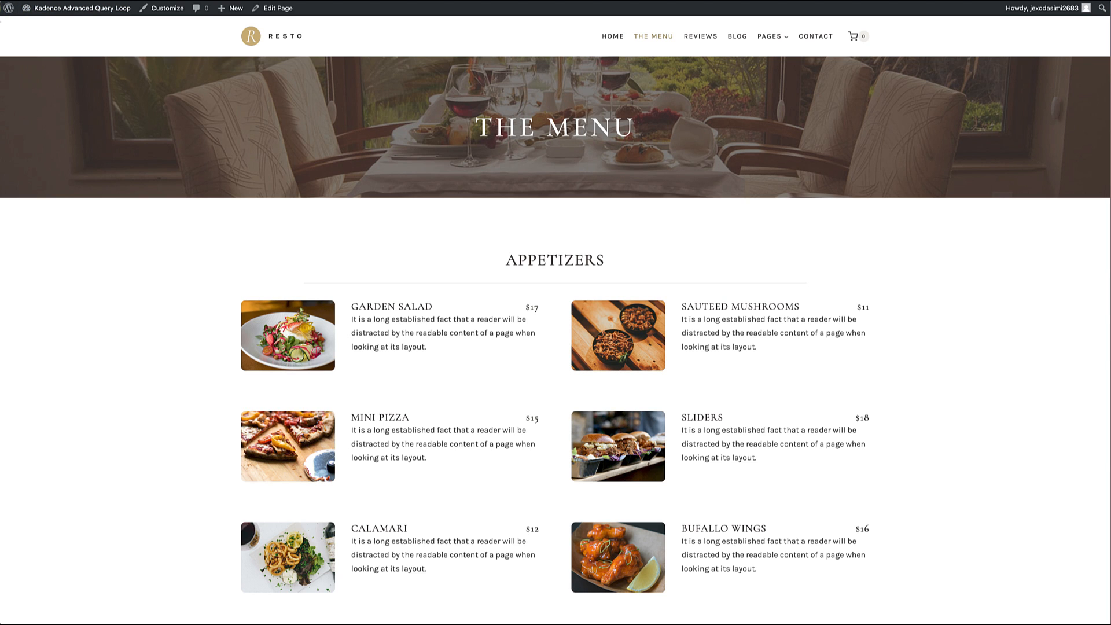
Step: Reload the live menu page and check the floating navigation's appearance and position from the page header through to the Dinner section
key(super+r)
scroll(251, 314, down, 2)
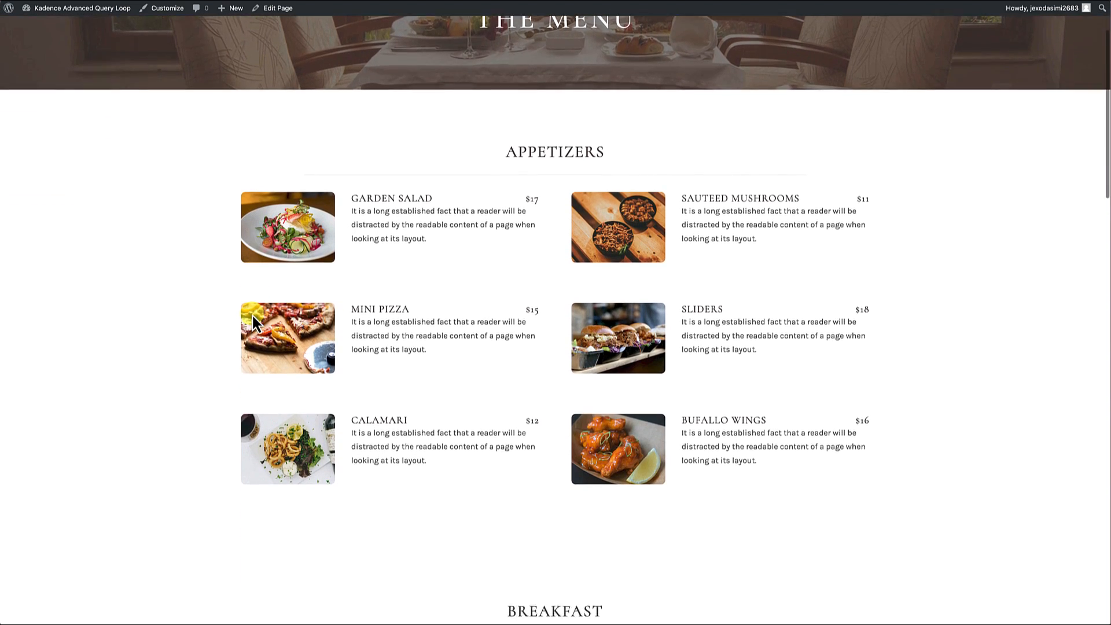
scroll(252, 316, down, 4)
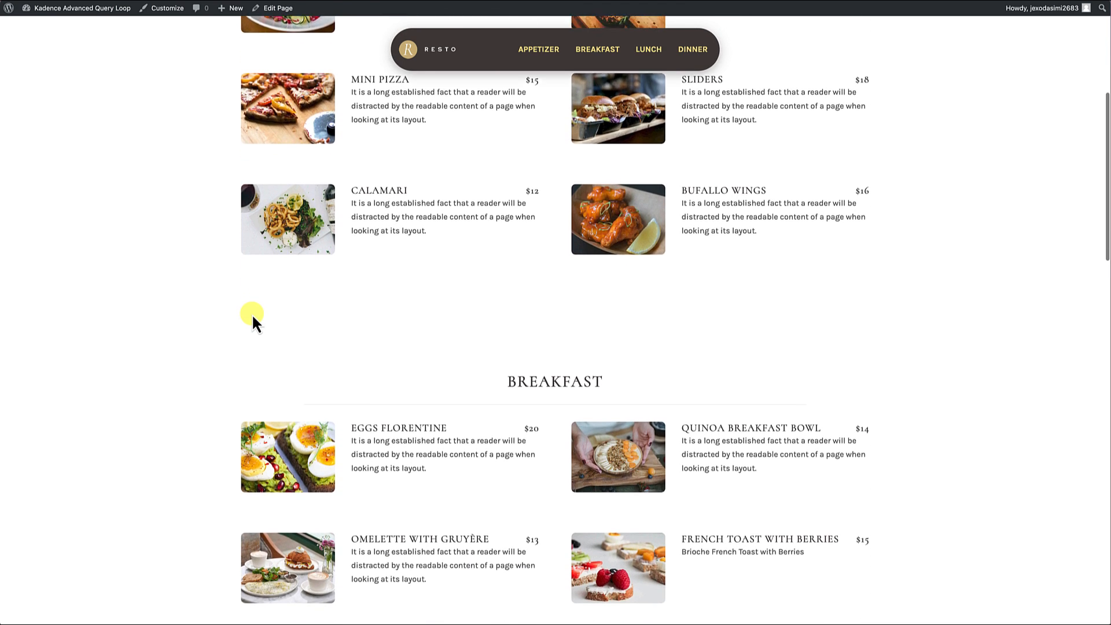
scroll(253, 316, down, 5)
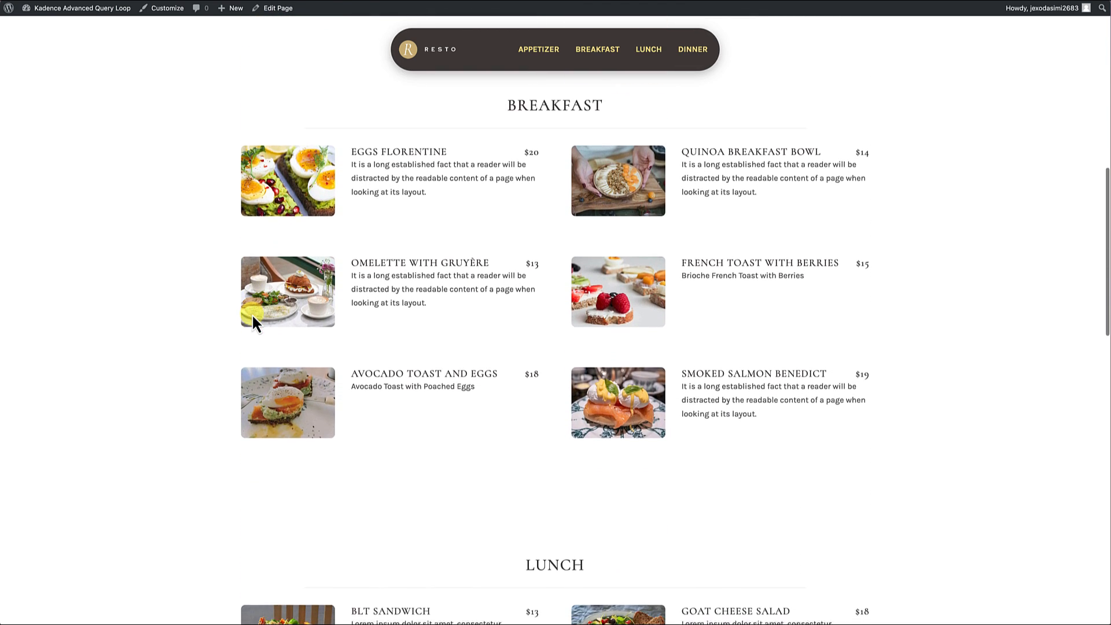
scroll(251, 313, down, 6)
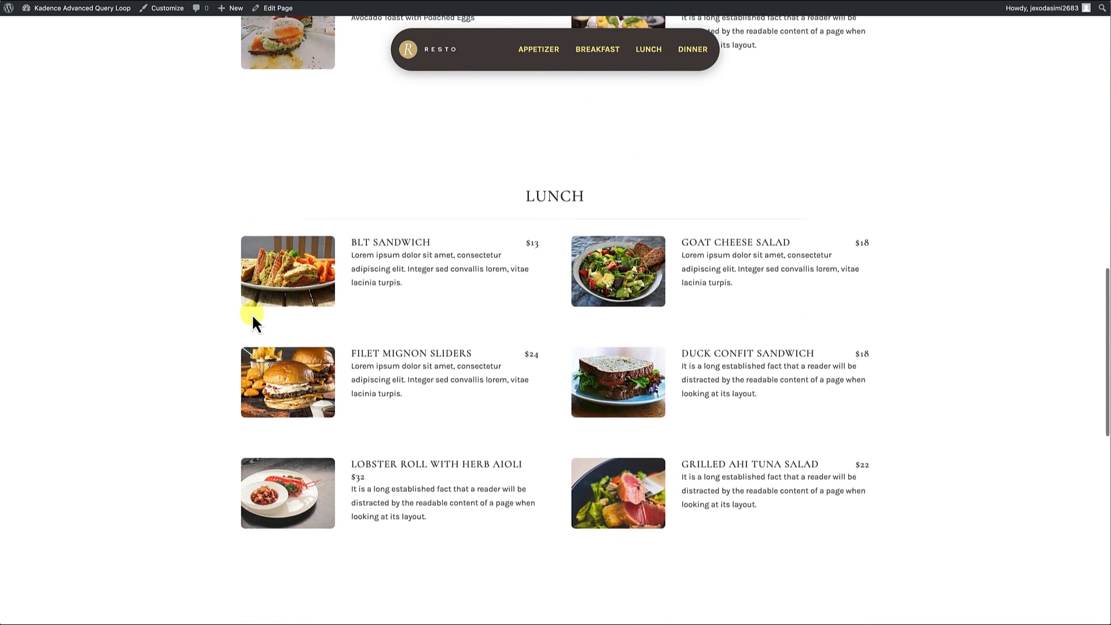
scroll(252, 313, up, 12)
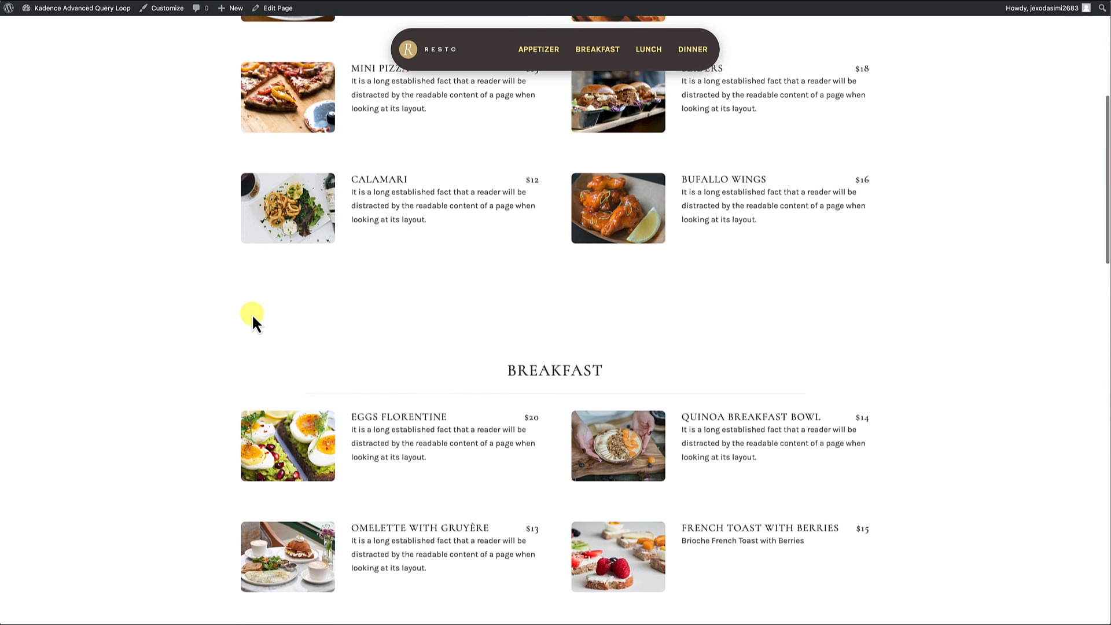
scroll(251, 313, up, 5)
scroll(521, 168, down, 2)
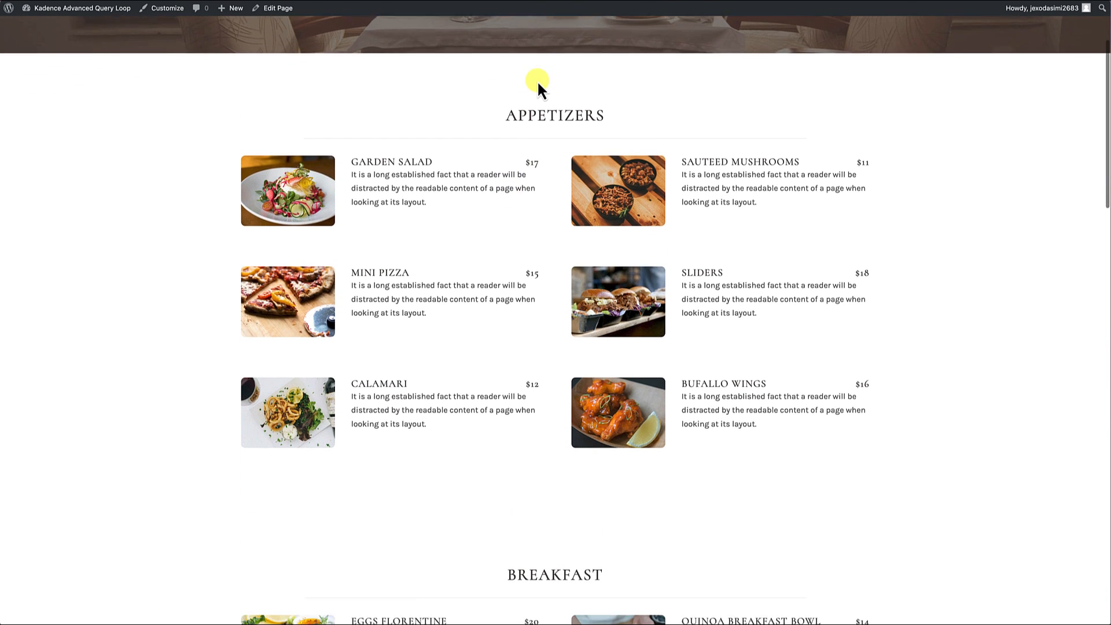
scroll(537, 79, down, 2)
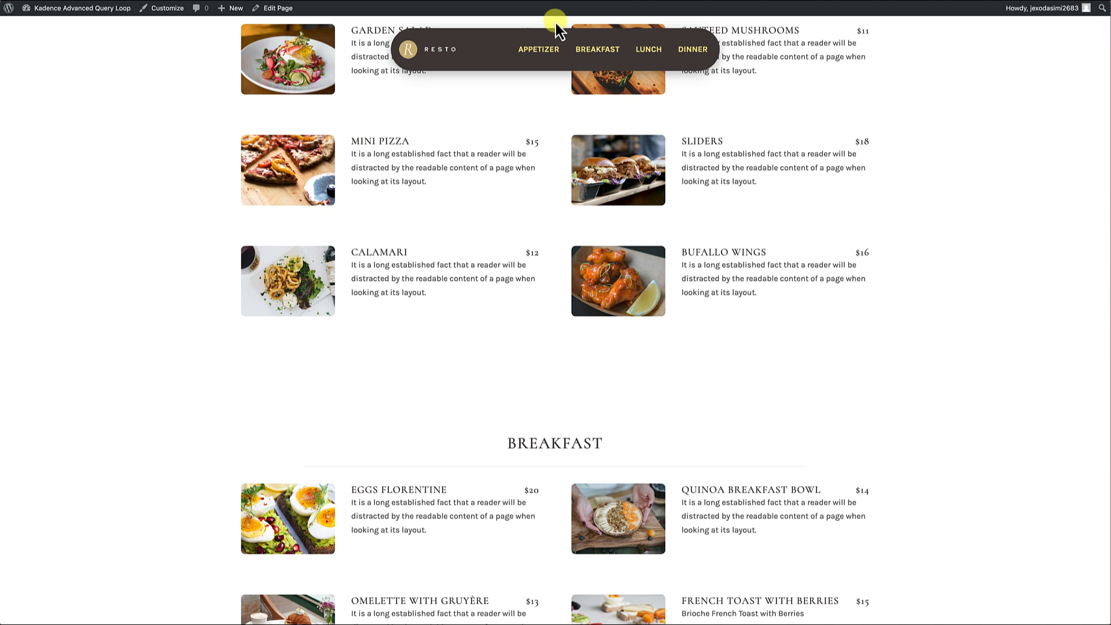
scroll(519, 135, down, 6)
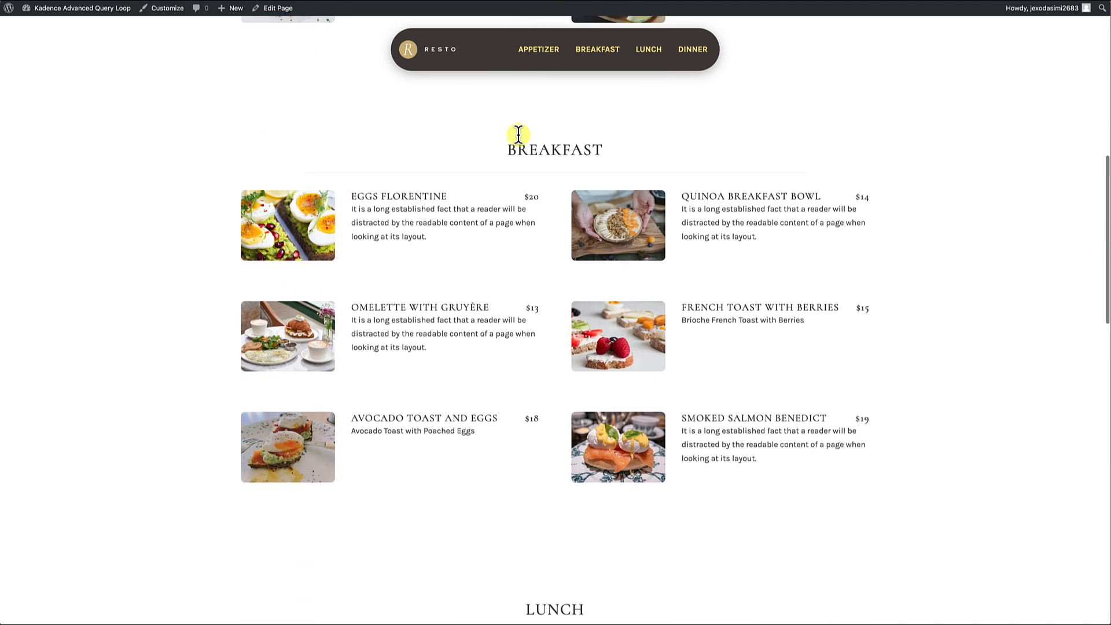
scroll(519, 135, down, 1)
scroll(518, 134, up, 1)
scroll(519, 134, down, 1)
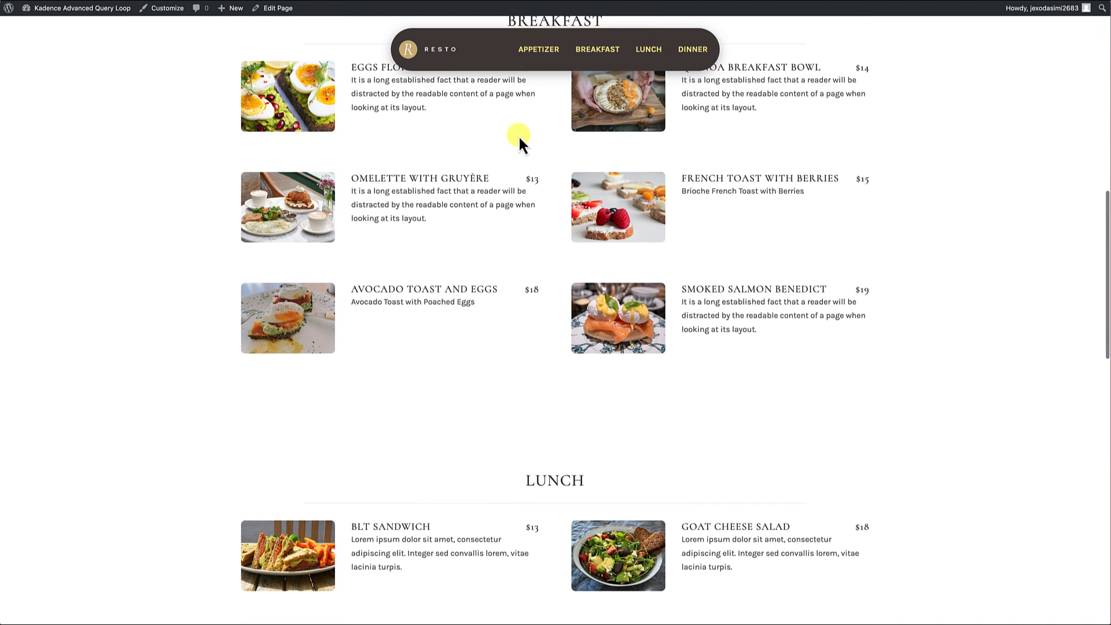
scroll(518, 135, down, 10)
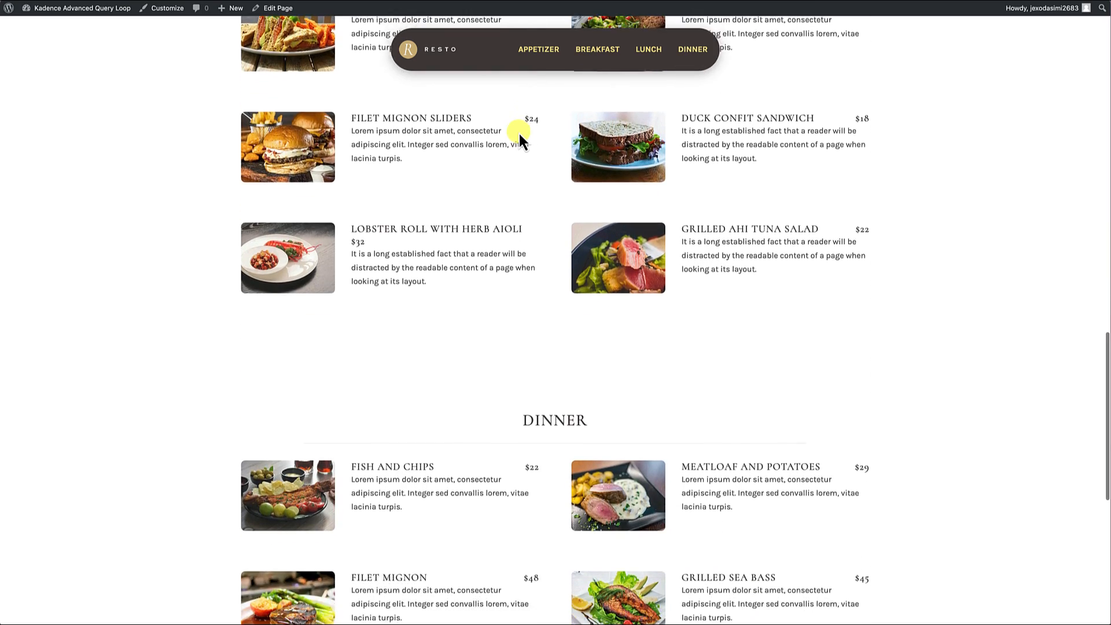
scroll(518, 134, down, 2)
scroll(519, 134, up, 18)
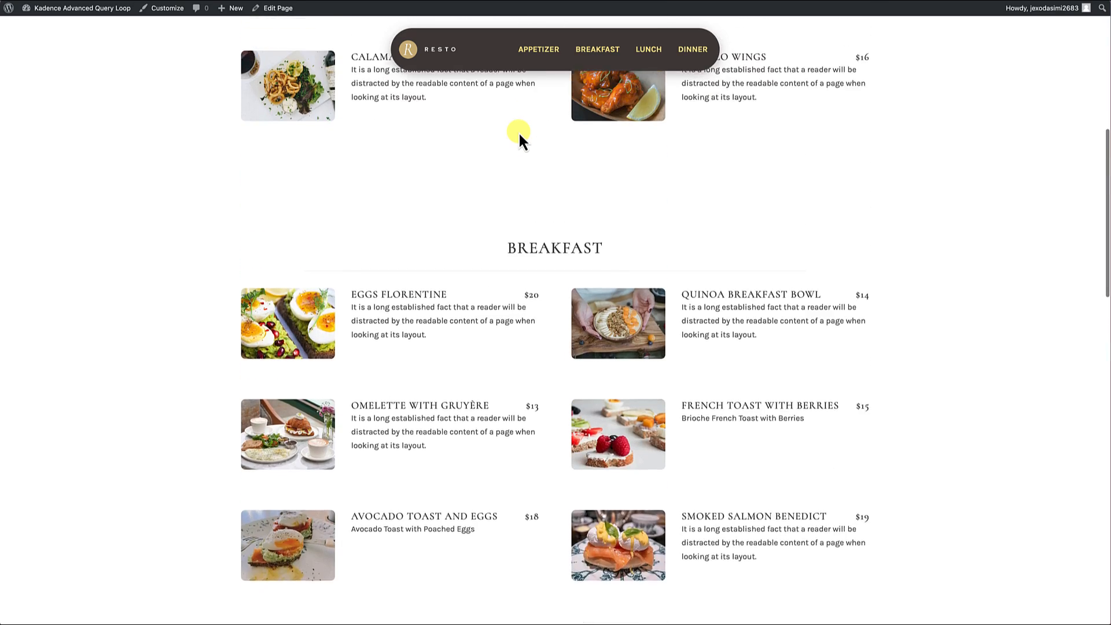
scroll(518, 130, up, 6)
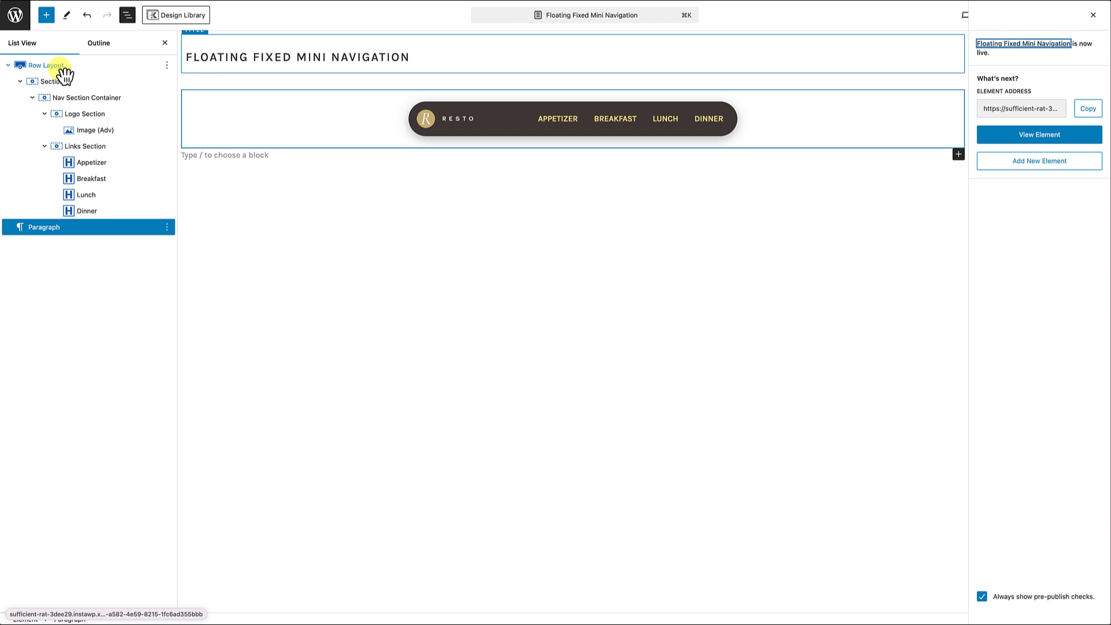
Step: Set the top padding of the navigation's Row Layout to MD and save the element
click(61, 67)
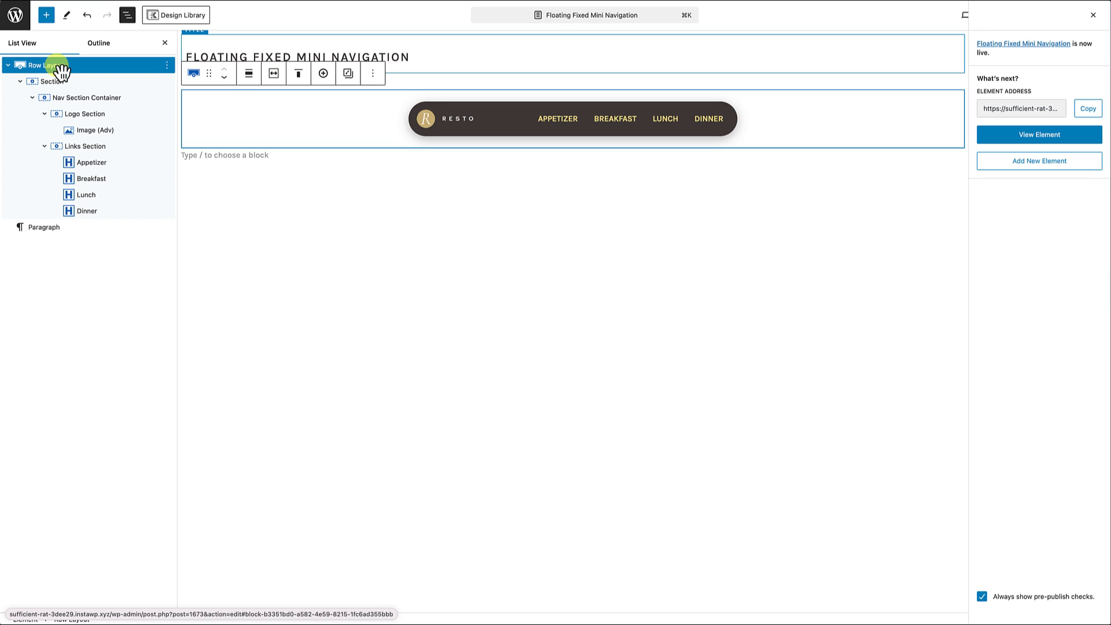
click(1094, 16)
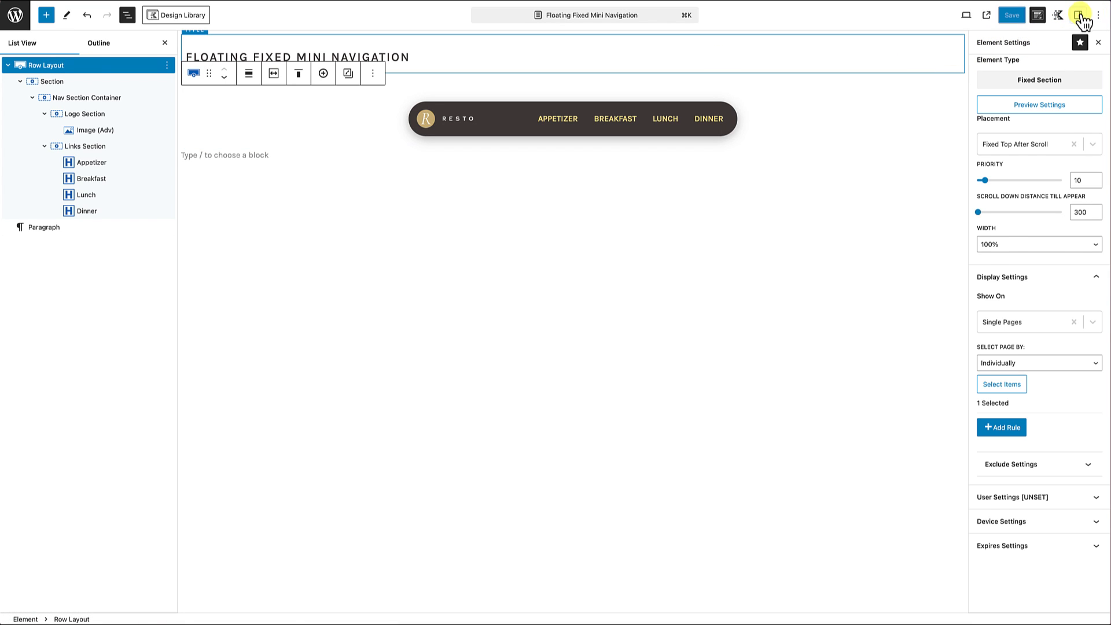
click(1078, 16)
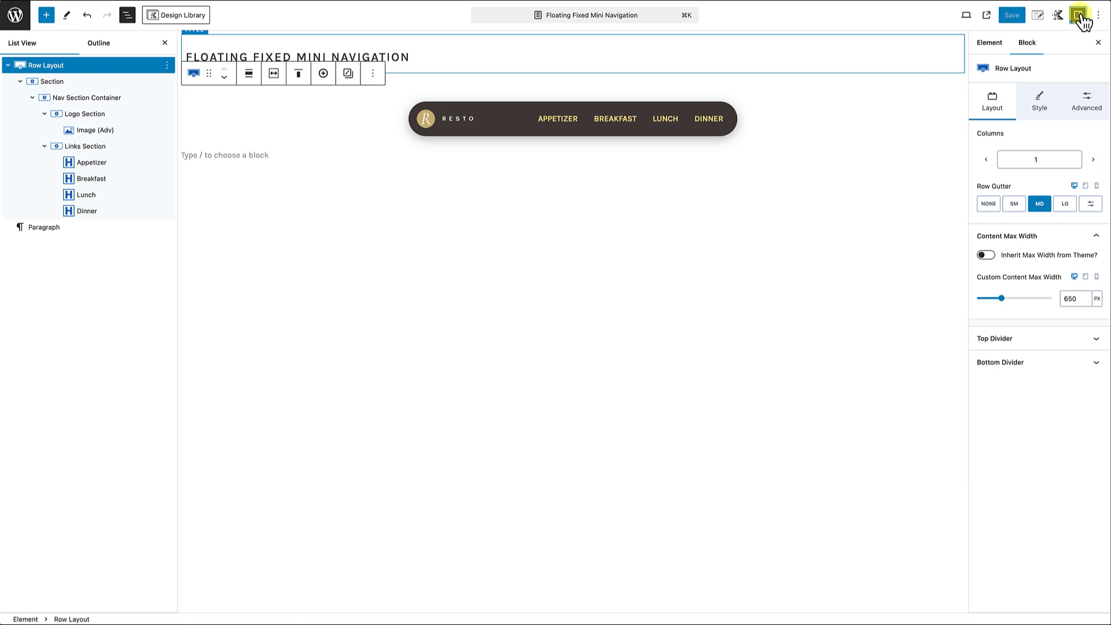
click(1086, 103)
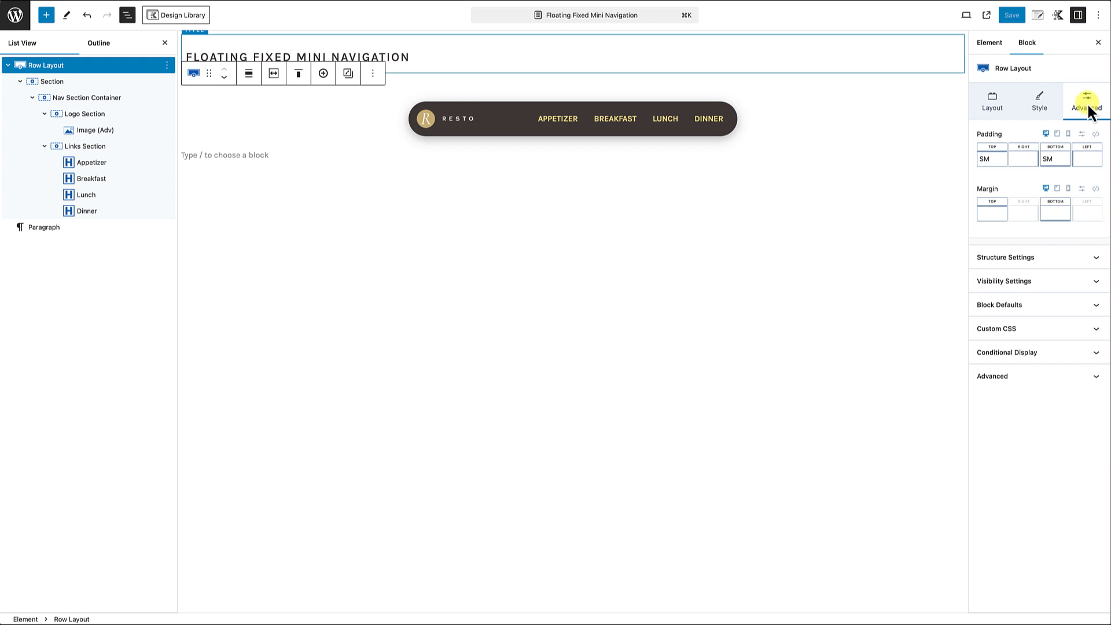
click(993, 158)
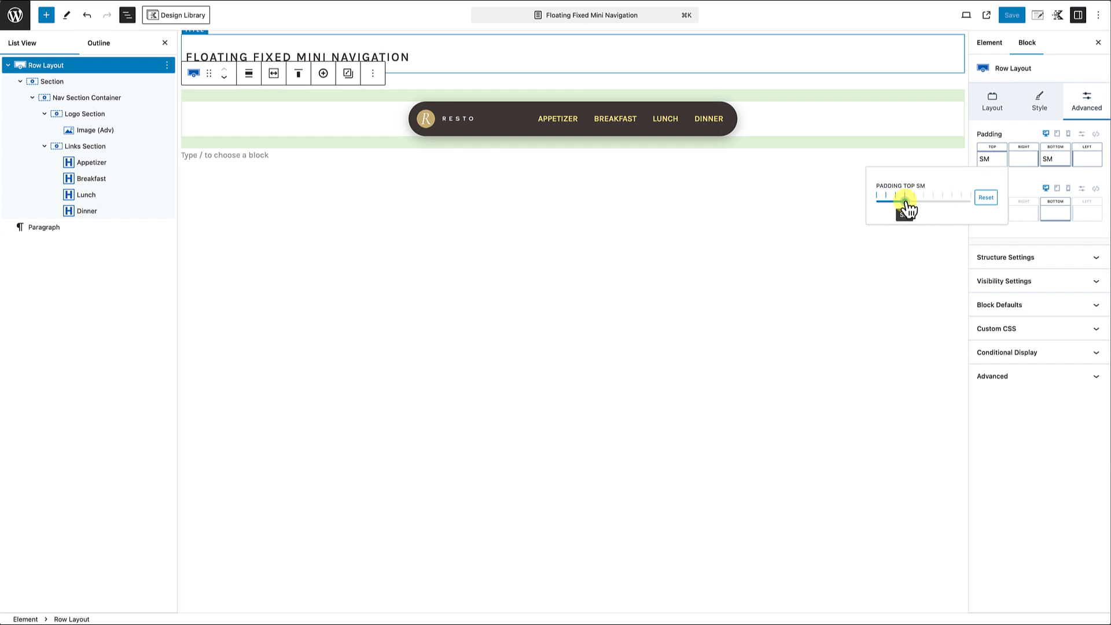
drag(906, 206, 917, 202)
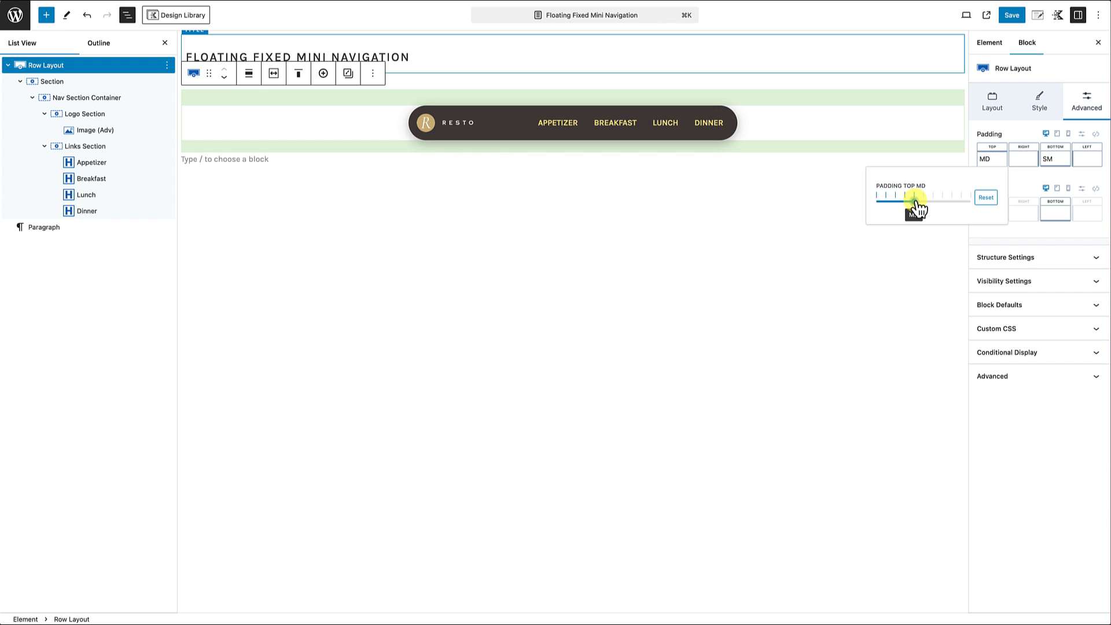
click(1012, 15)
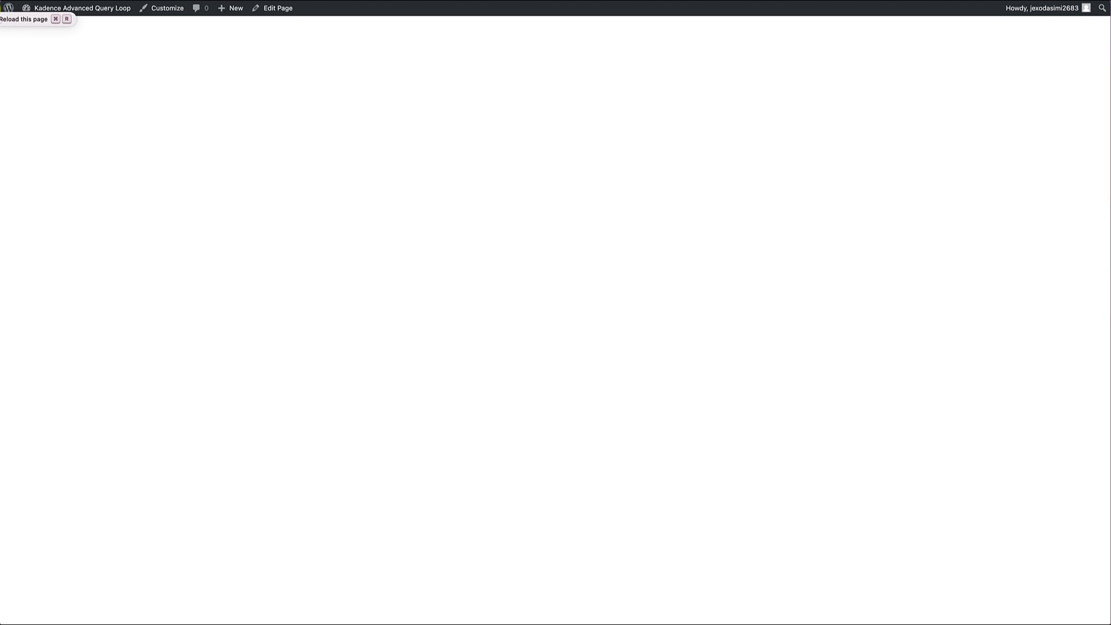
Step: Check the floating navigation's top spacing on the refreshed live menu page, down to the footer
scroll(198, 377, down, 5)
scroll(198, 378, down, 5)
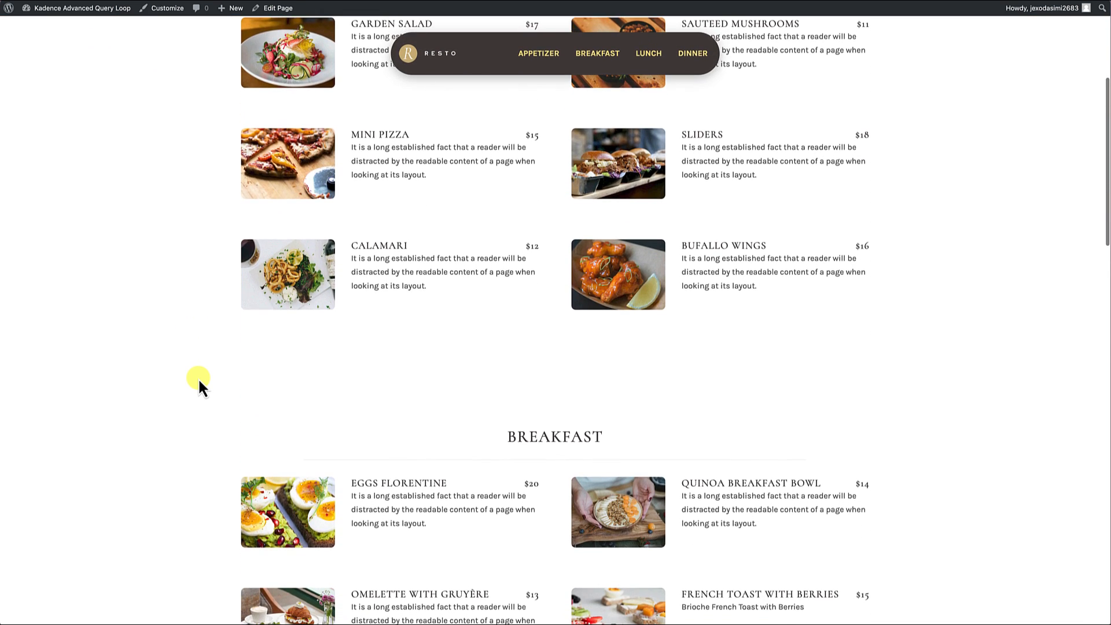
scroll(198, 378, down, 3)
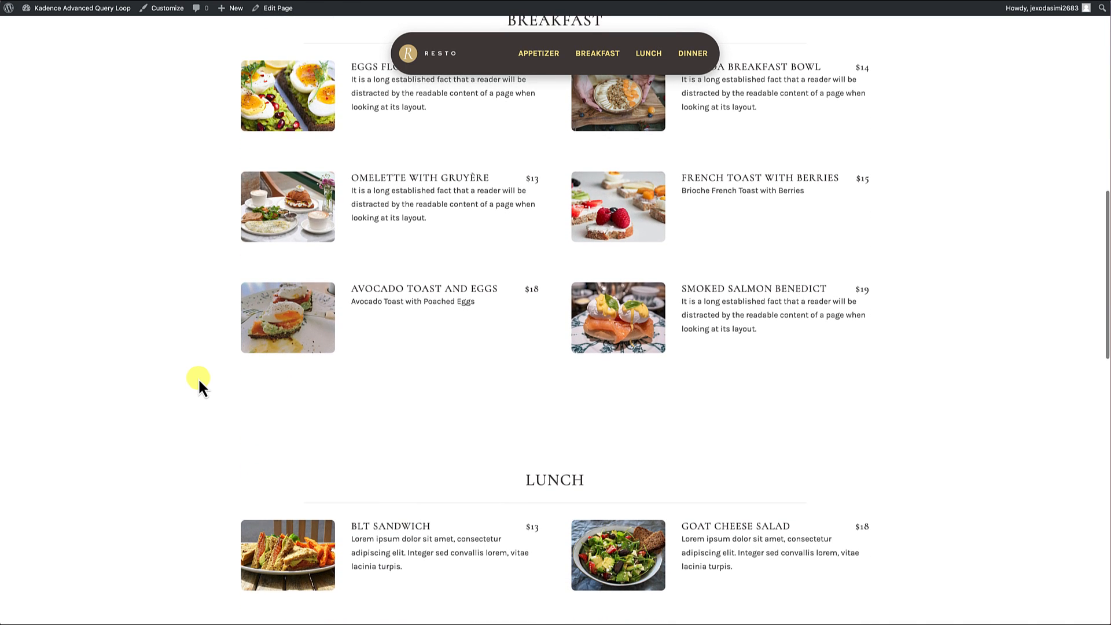
scroll(198, 377, down, 8)
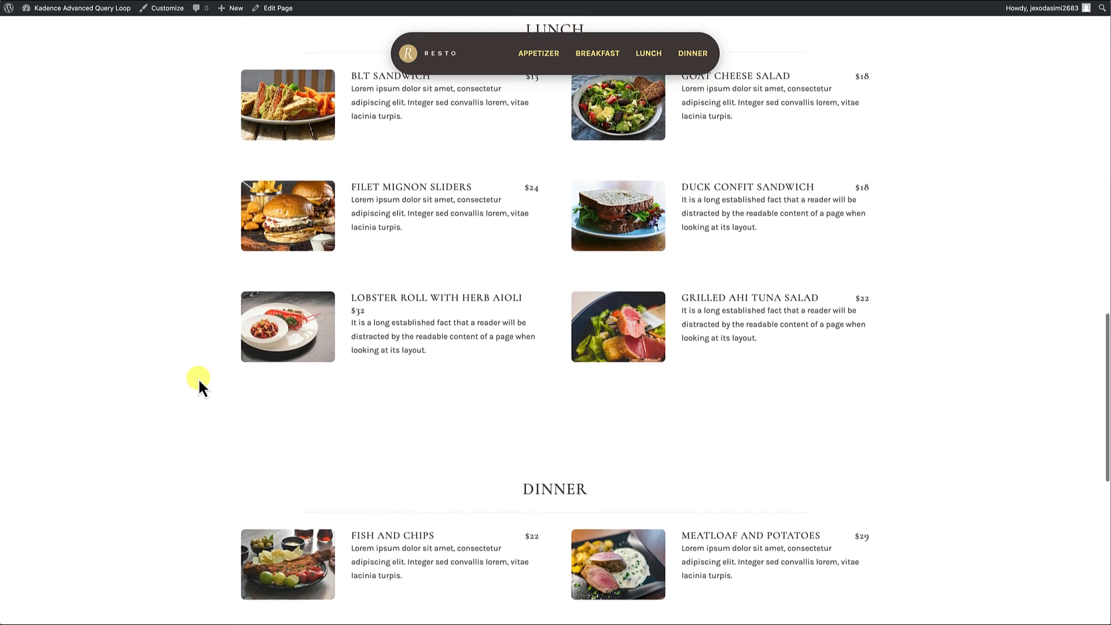
scroll(199, 380, down, 9)
scroll(199, 380, up, 20)
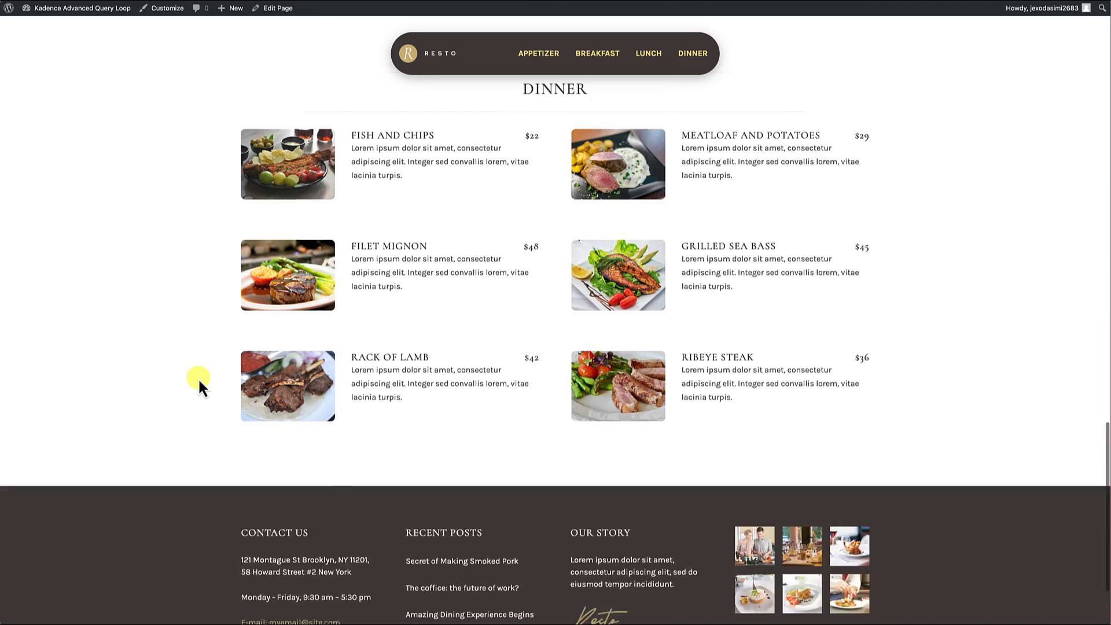
scroll(200, 380, down, 7)
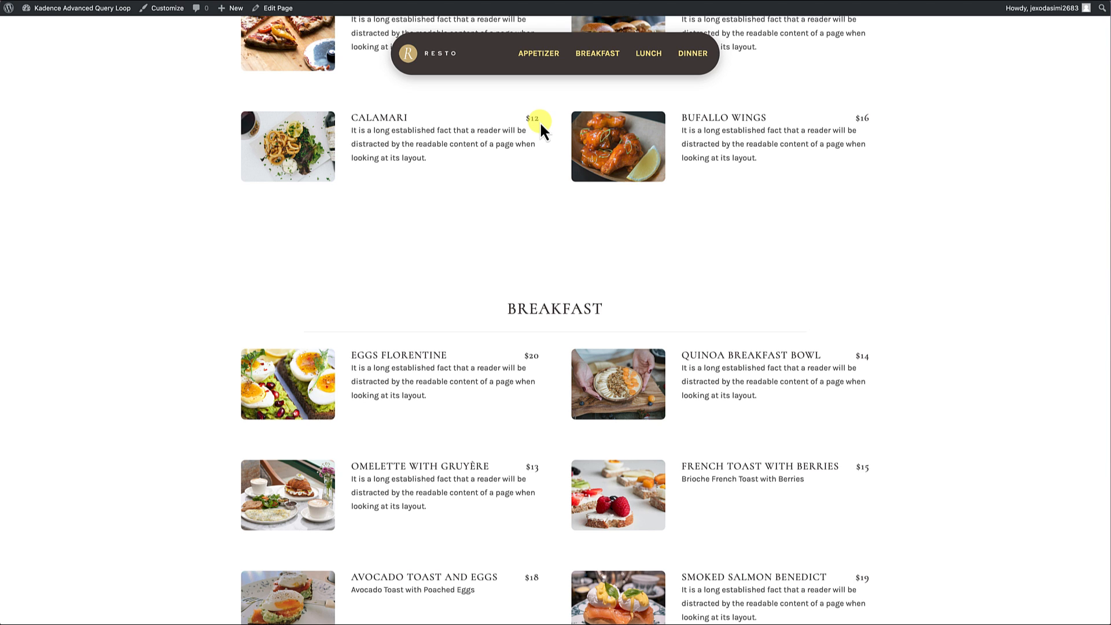
Step: Open The Menu page for editing from the live site and return to its header banner
scroll(539, 124, up, 7)
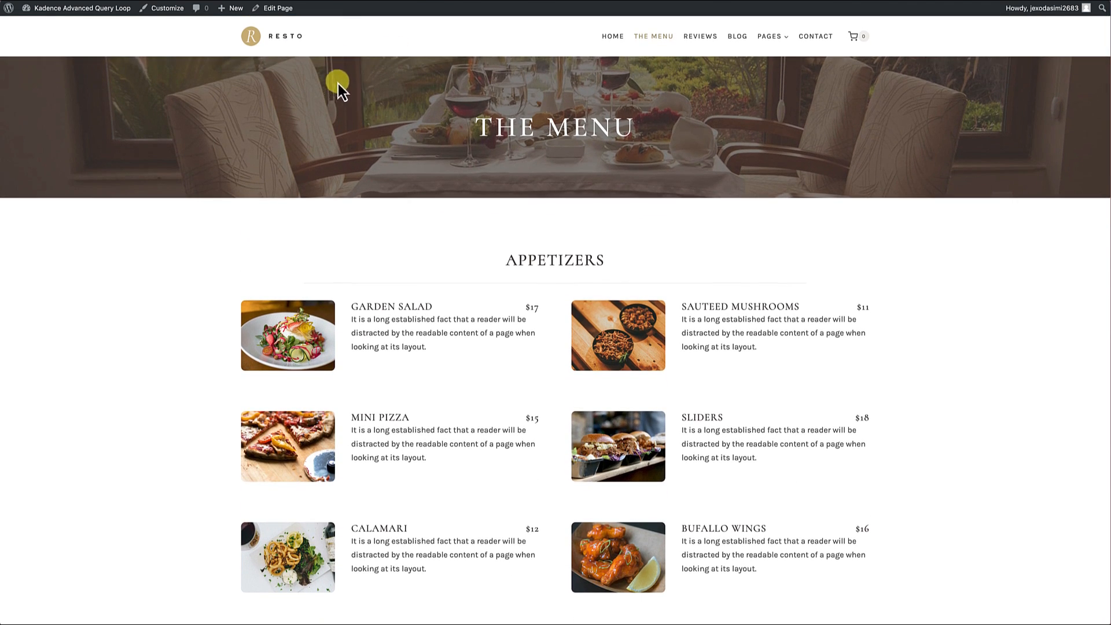
click(278, 8)
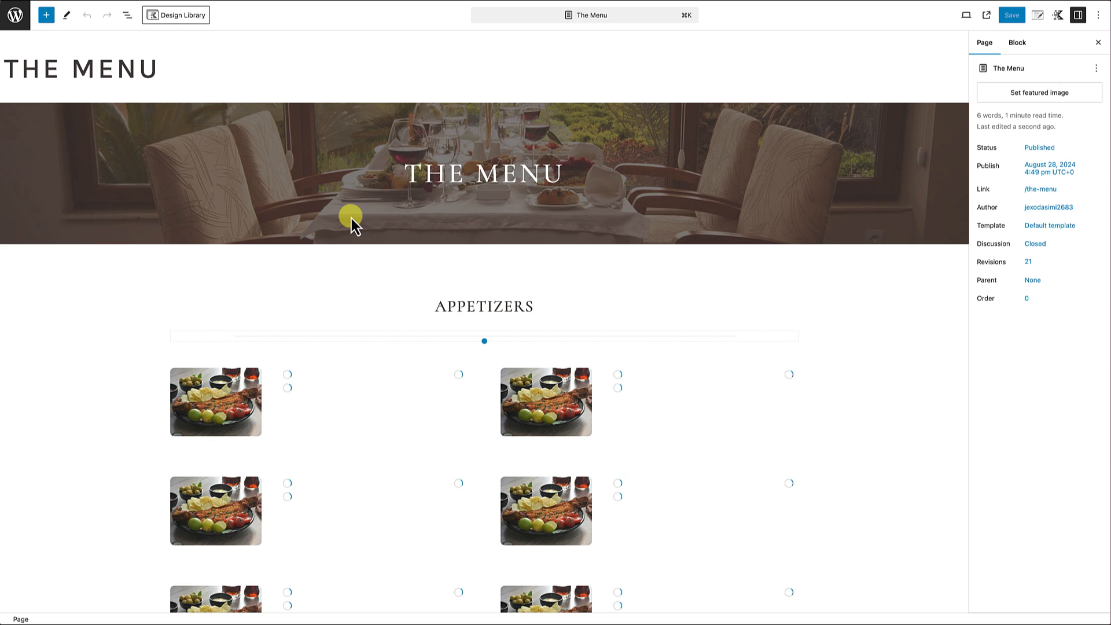
scroll(351, 217, down, 3)
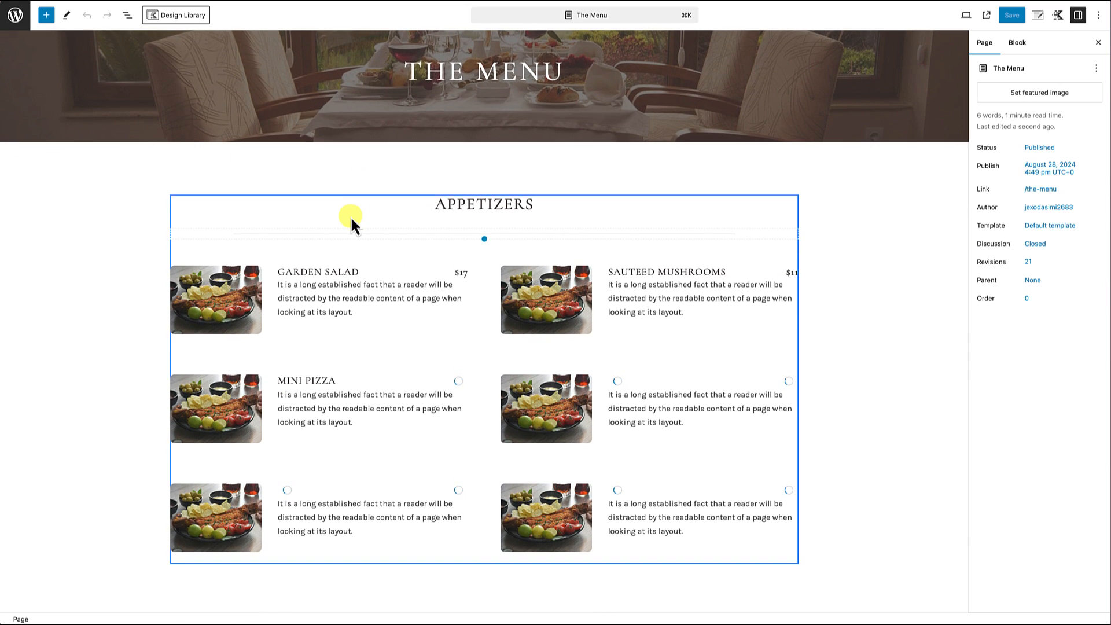
scroll(351, 218, up, 1)
scroll(351, 216, up, 3)
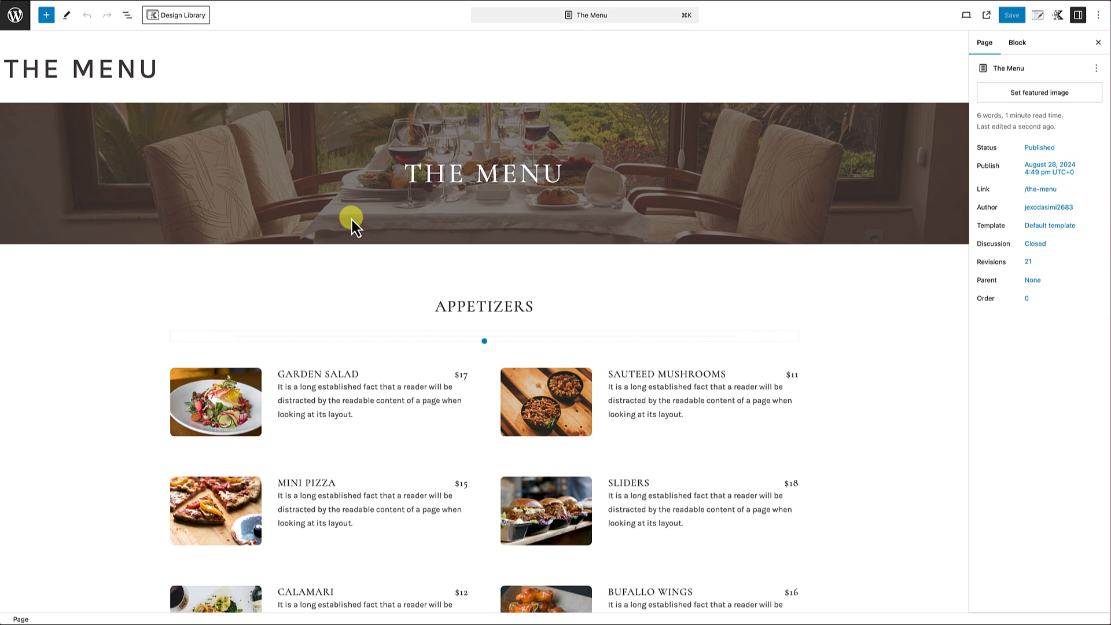
Step: Set the HTML anchor of the header banner's Row Layout to TheMenu
click(358, 118)
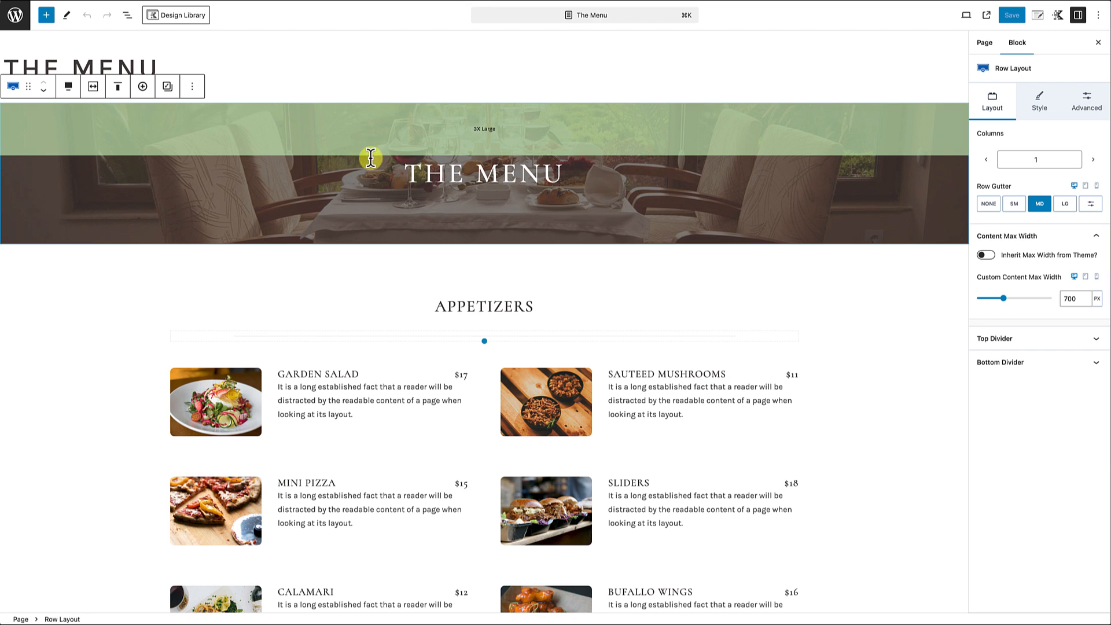
click(127, 15)
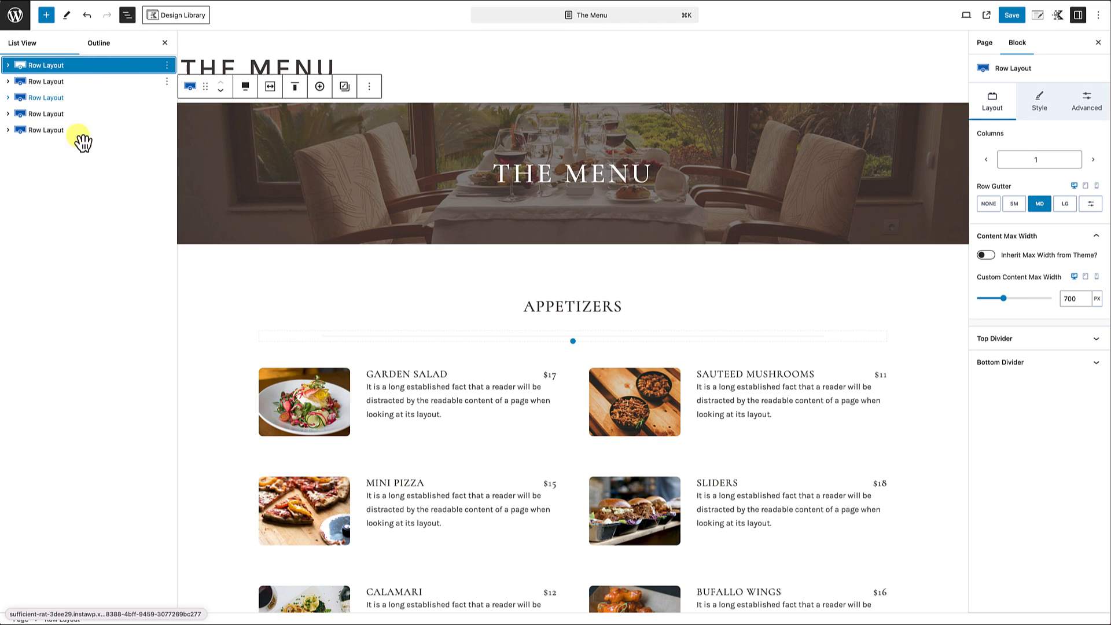
click(56, 66)
mouse_move(240, 123)
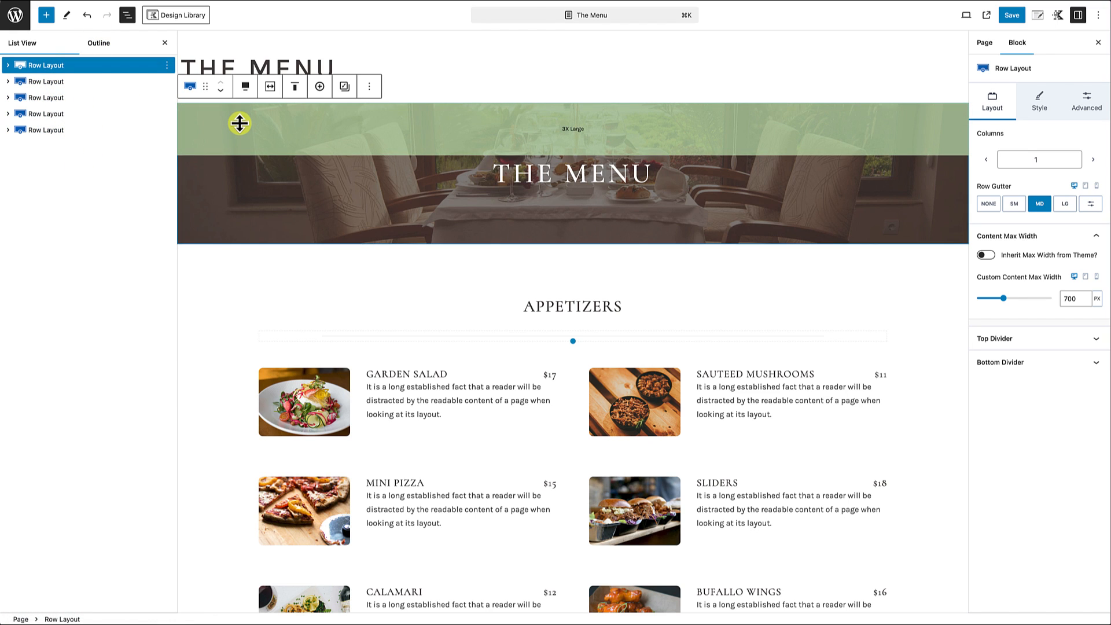
click(1092, 104)
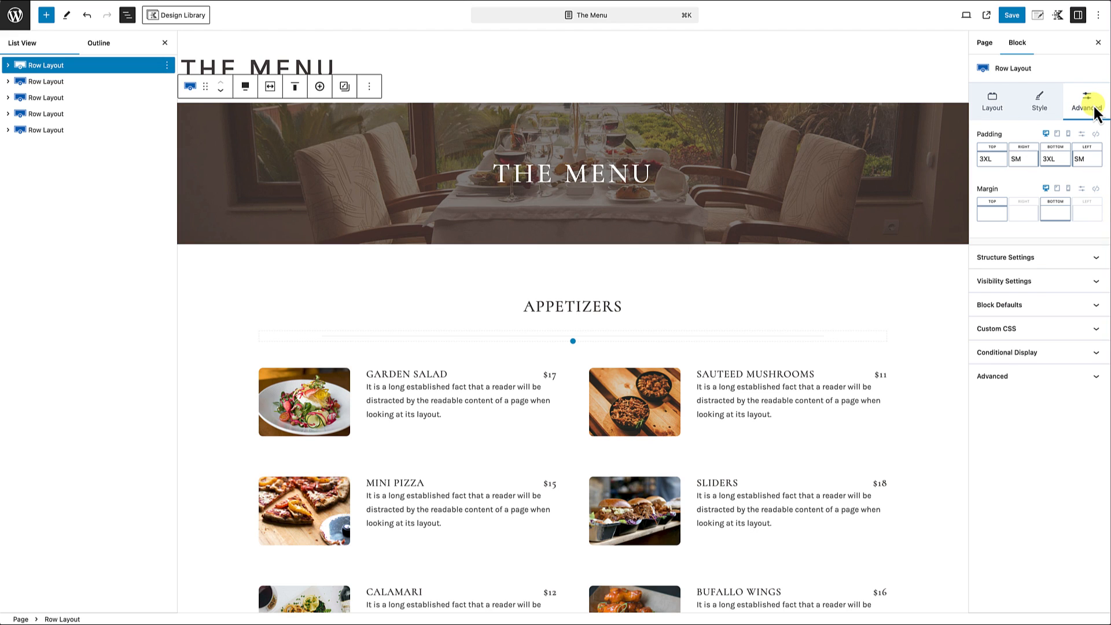
click(1072, 379)
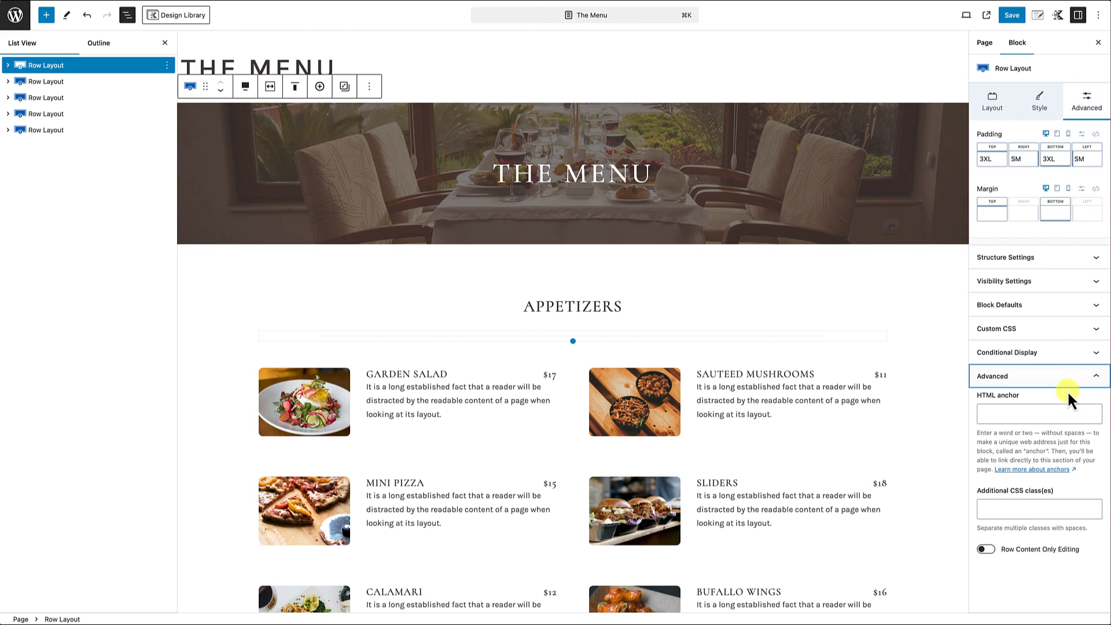
click(1005, 414)
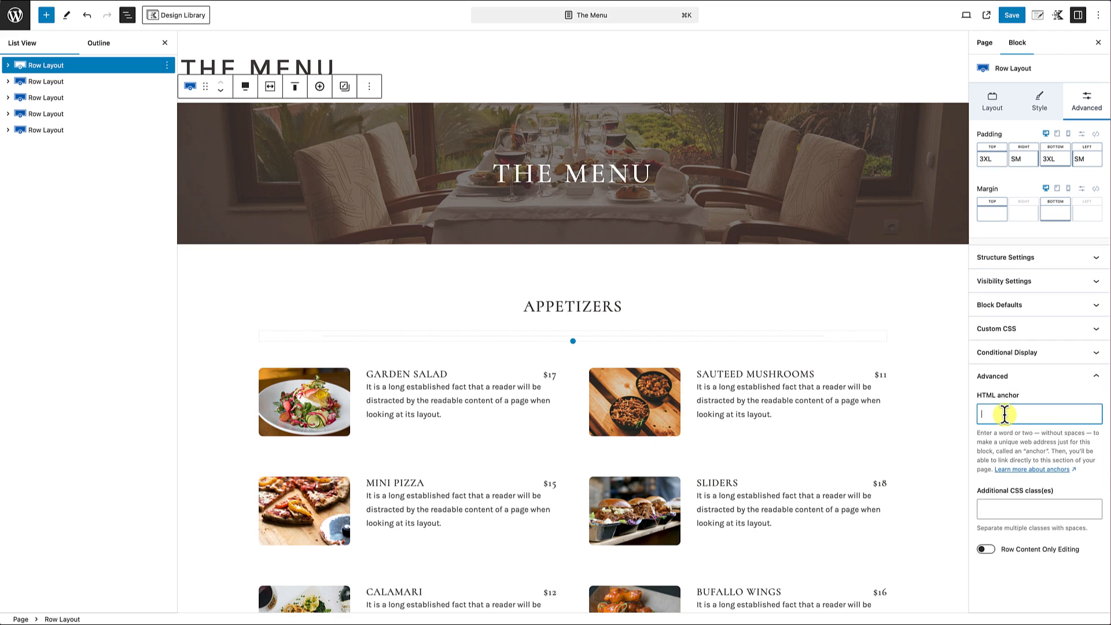
text(TheMenu)
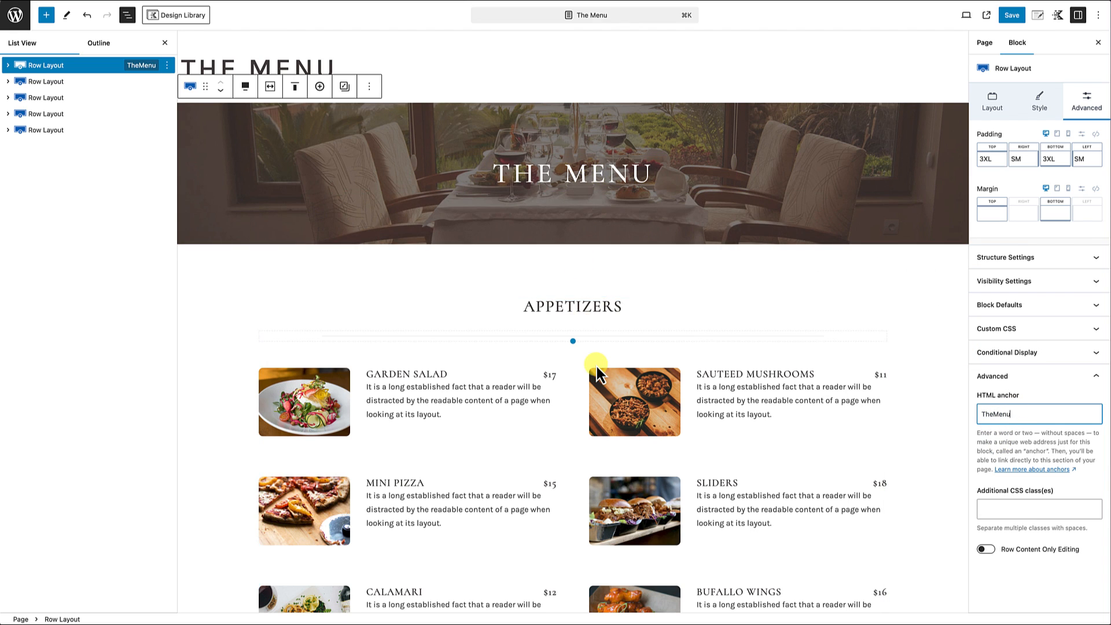
Step: Give the Appetizers heading the HTML anchor Appetizer
scroll(591, 371, down, 1)
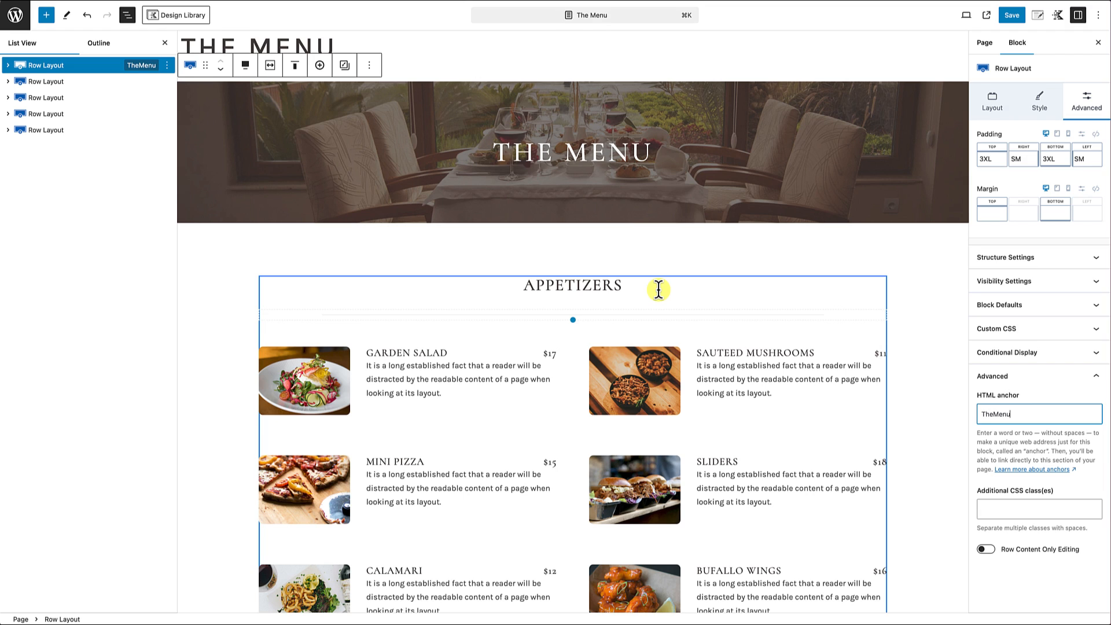
click(570, 285)
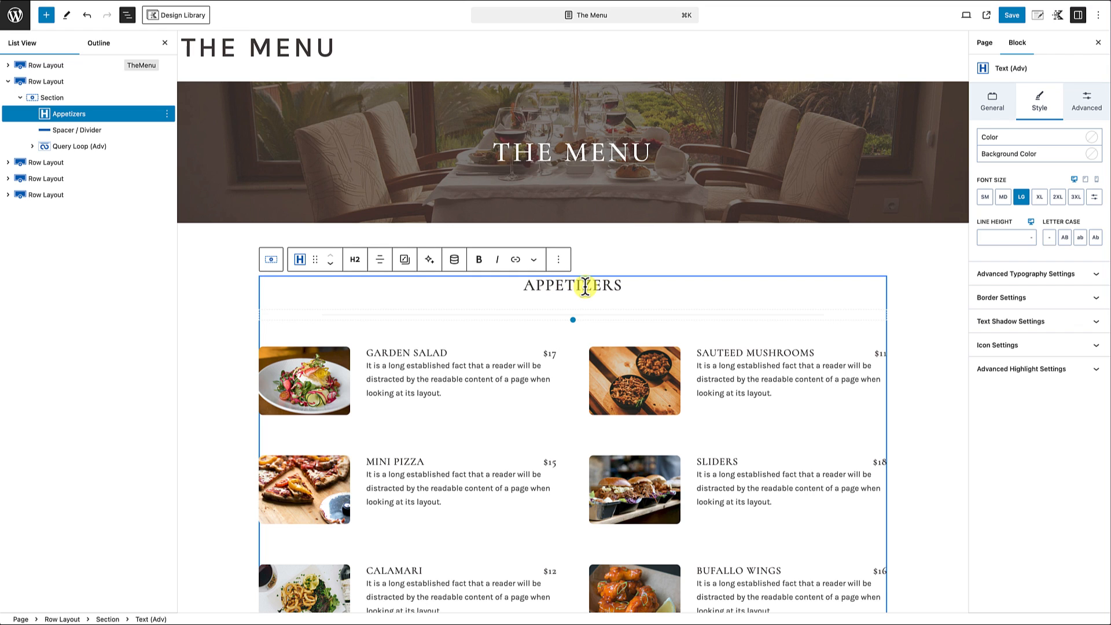
click(1086, 113)
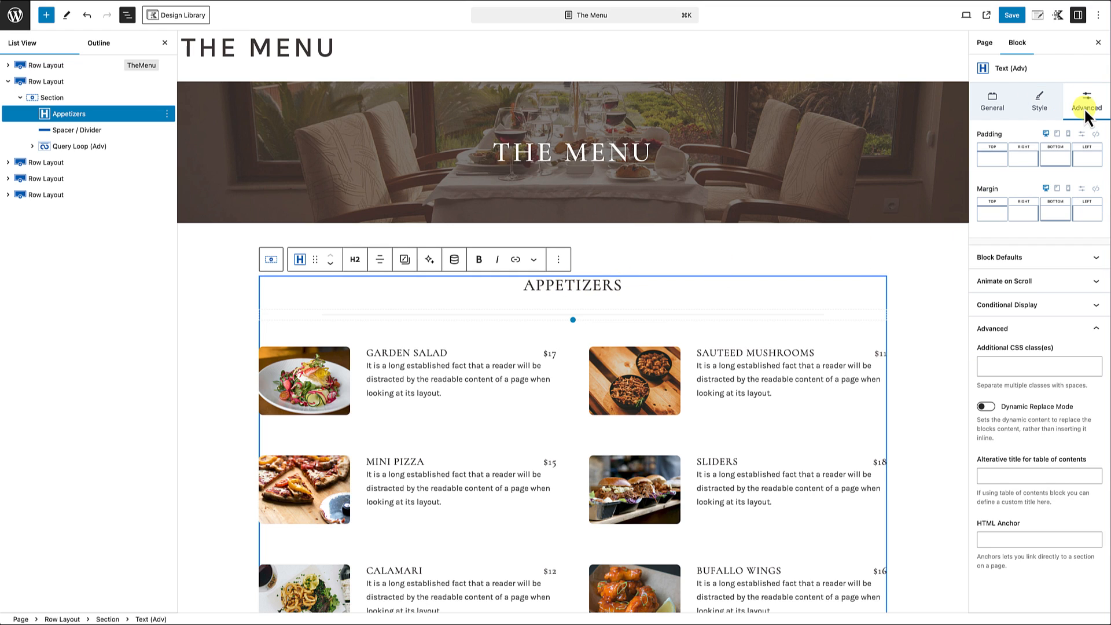
click(1026, 336)
click(1028, 337)
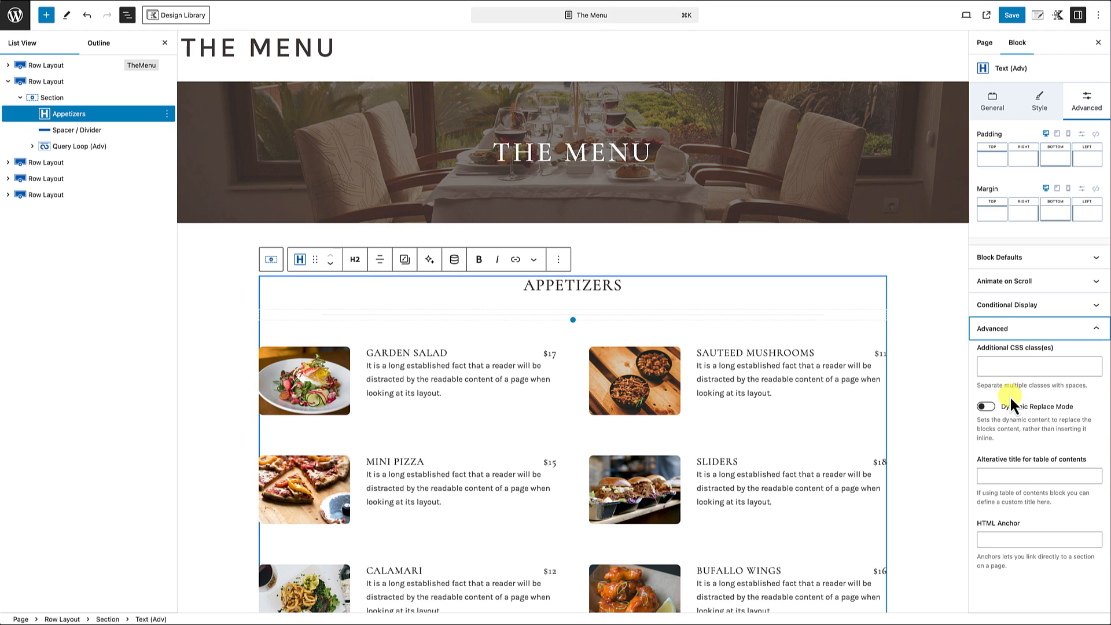
click(994, 538)
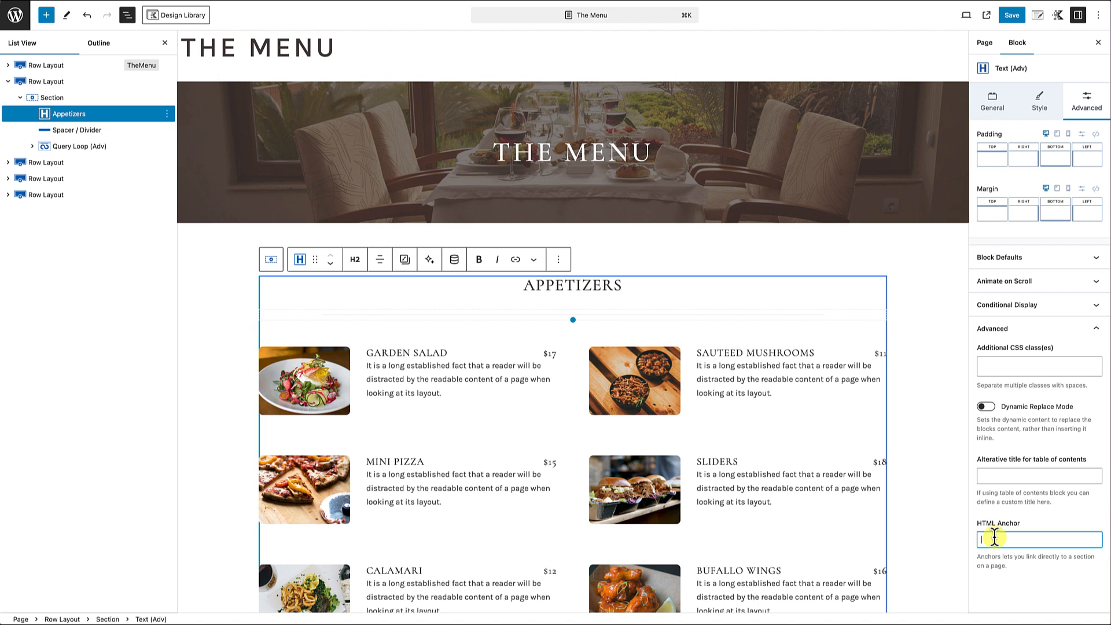
text(Appetizer)
Step: Give the Breakfast heading the HTML anchor Breakfast
scroll(624, 457, down, 7)
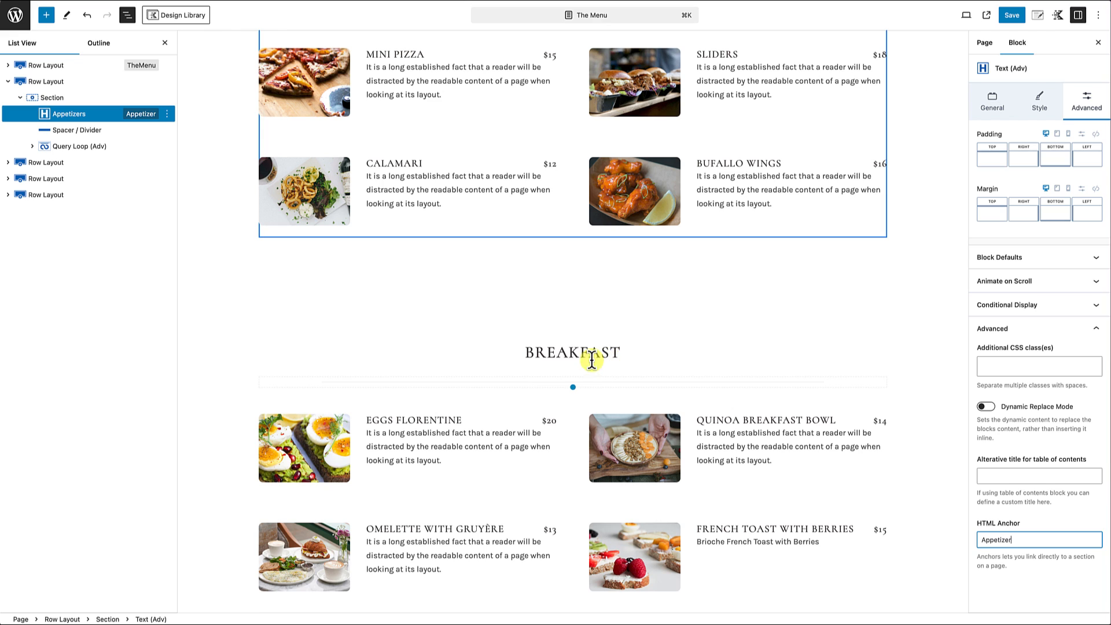
click(569, 352)
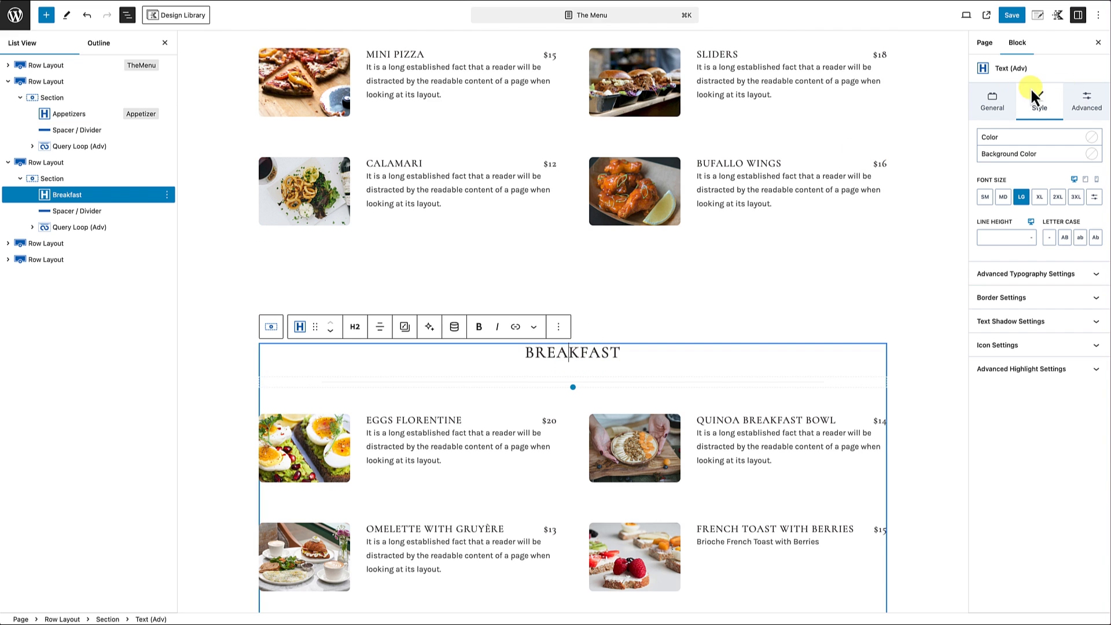
click(1091, 110)
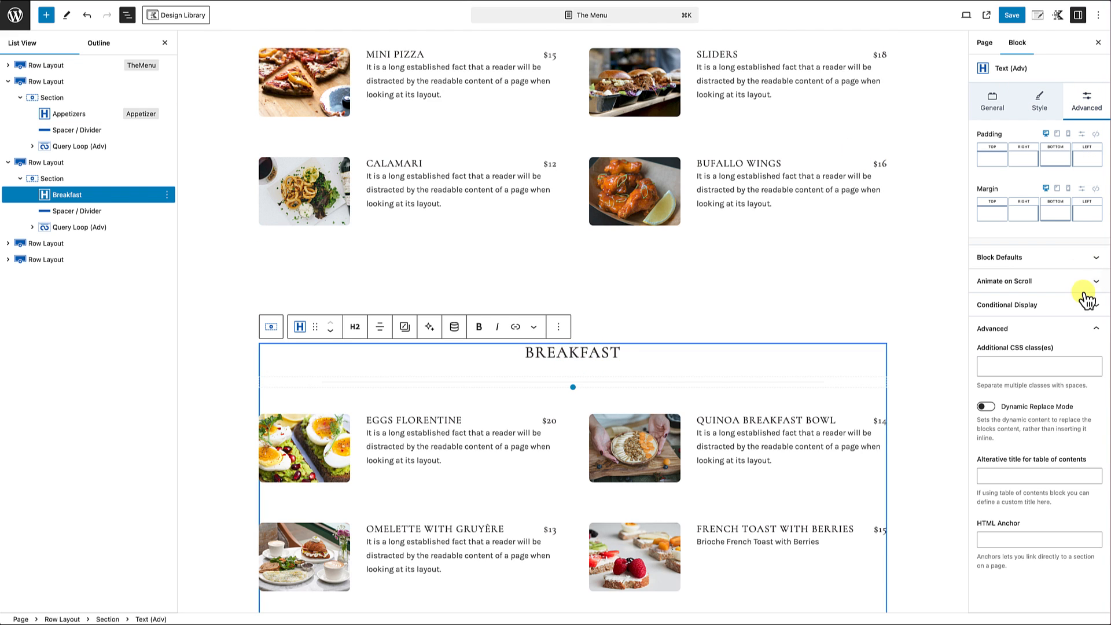
click(1048, 335)
click(1049, 335)
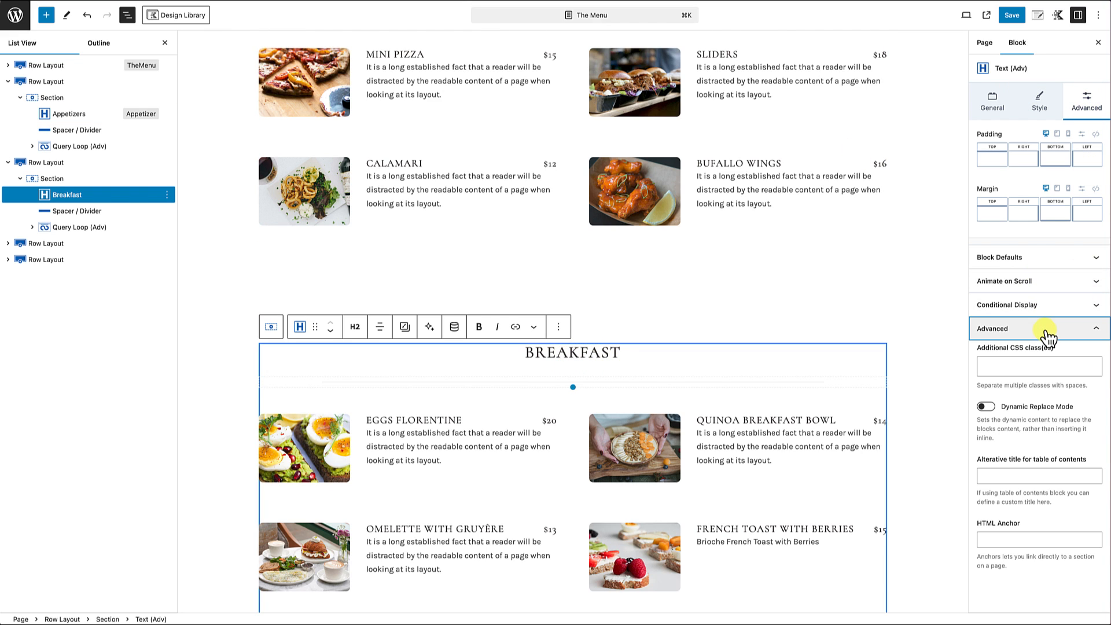
click(1004, 540)
text(Breakfast)
Step: Give the Lunch heading the HTML anchor Lunch
scroll(658, 487, down, 7)
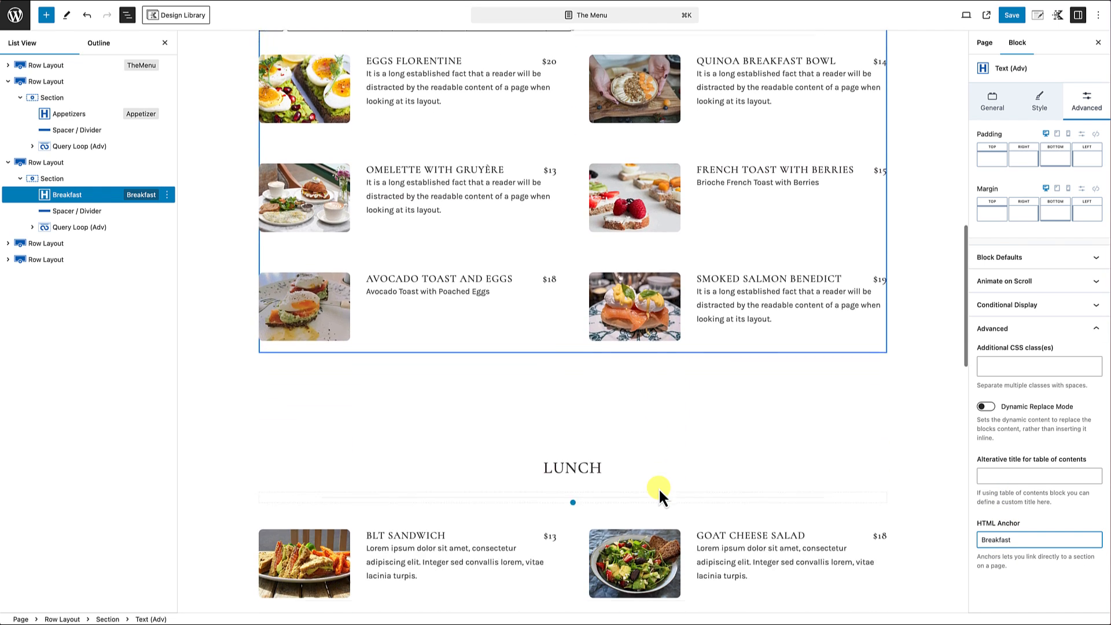
click(592, 403)
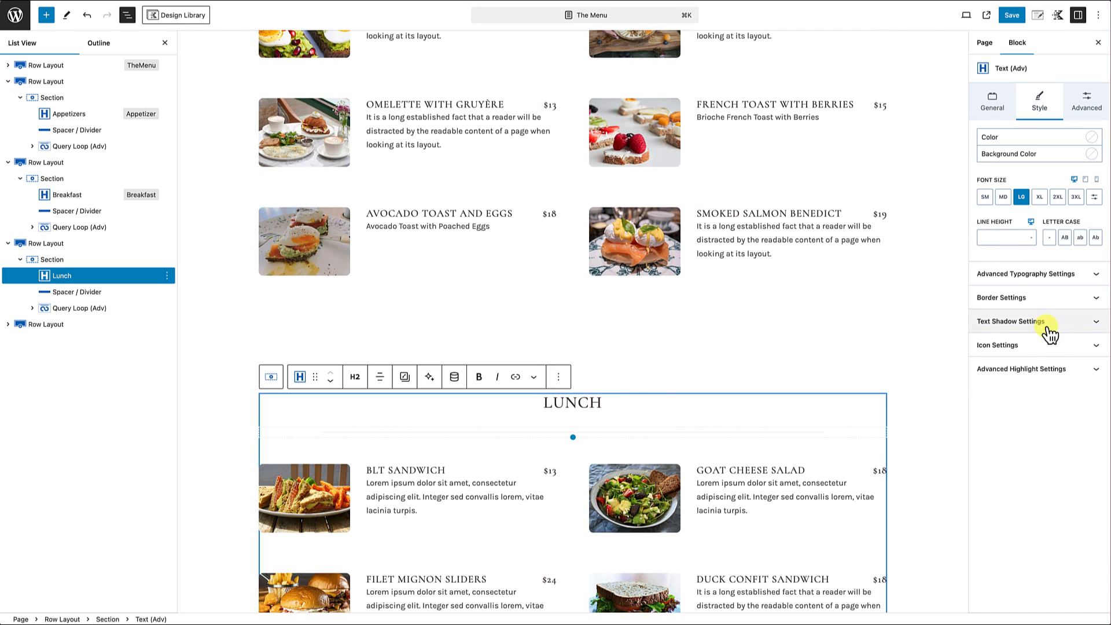
click(1087, 107)
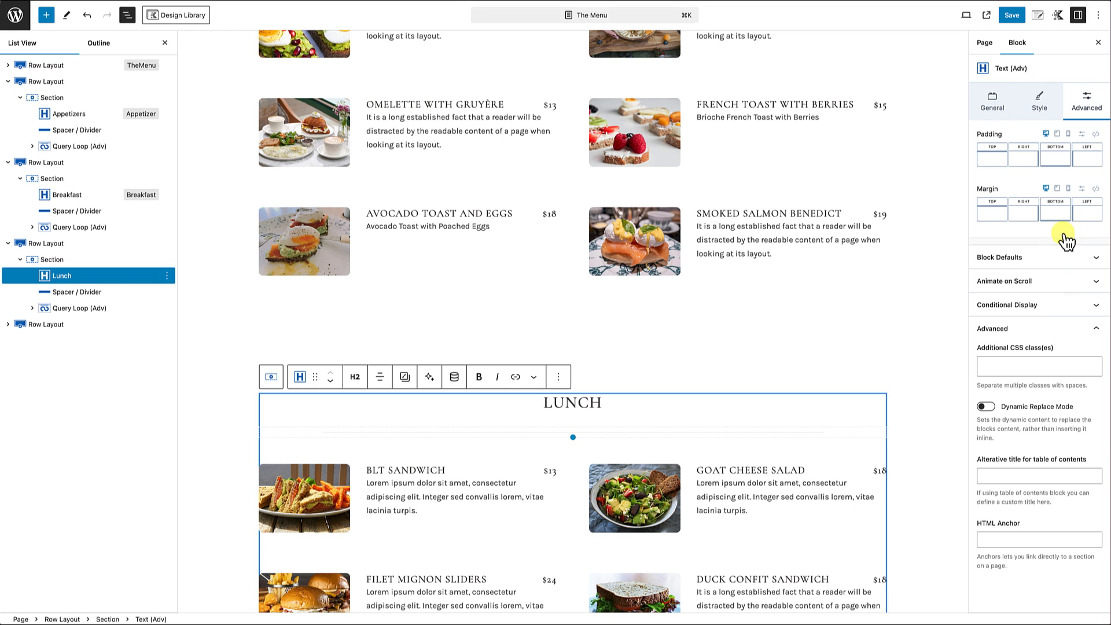
click(998, 540)
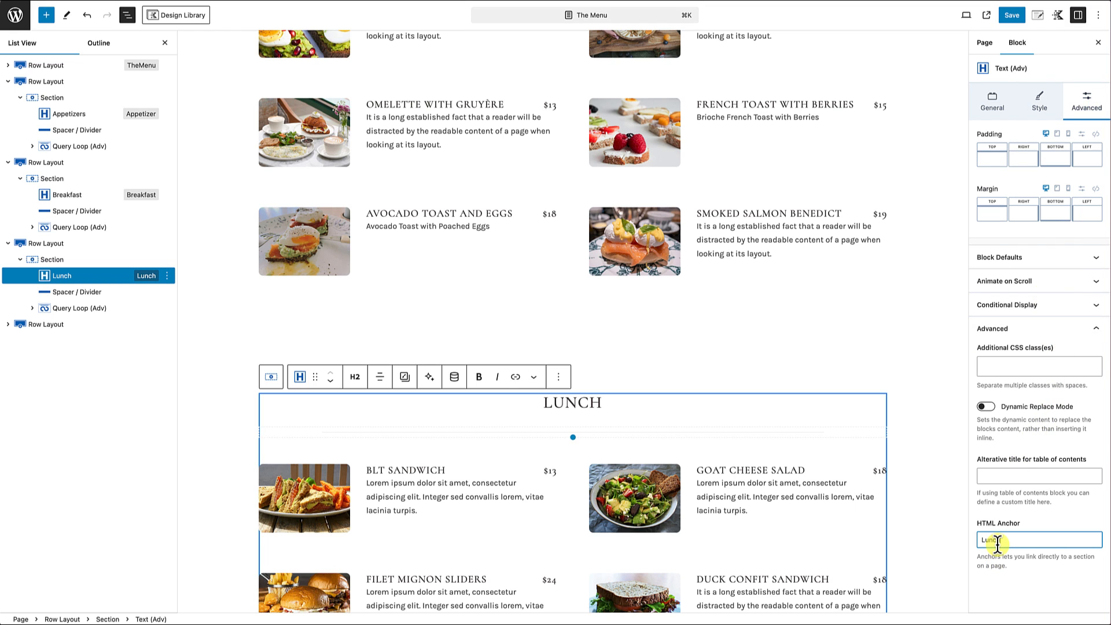
text(Lunch)
Step: Give the Dinner heading the HTML anchor Dinner and save the page
scroll(700, 486, down, 8)
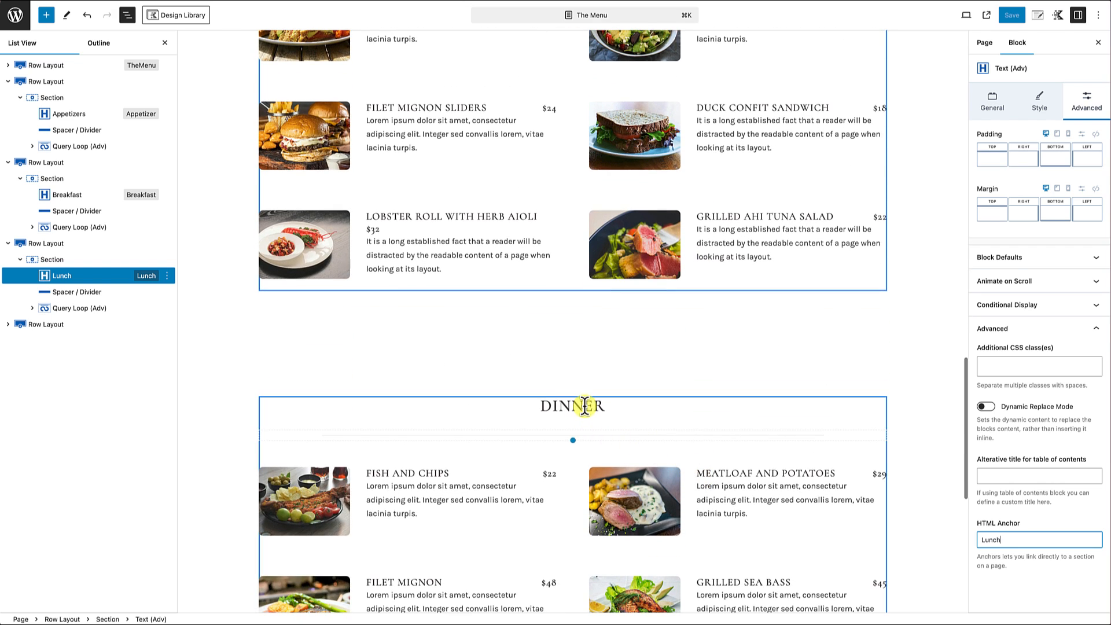
click(585, 407)
click(1086, 103)
click(1063, 331)
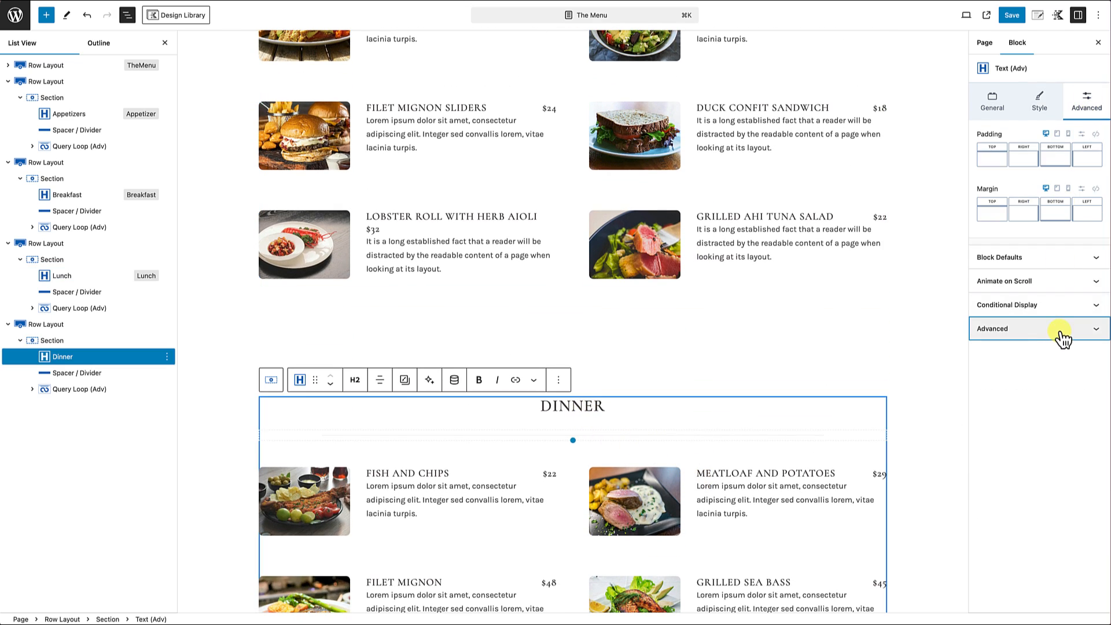
click(1063, 335)
click(1001, 541)
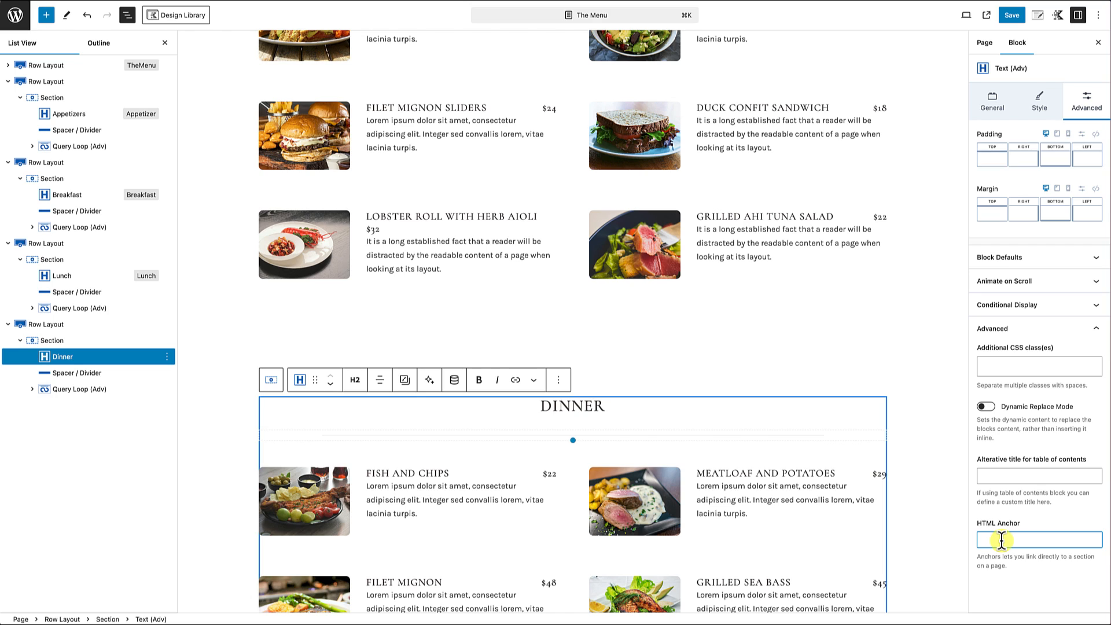
text(Dinner)
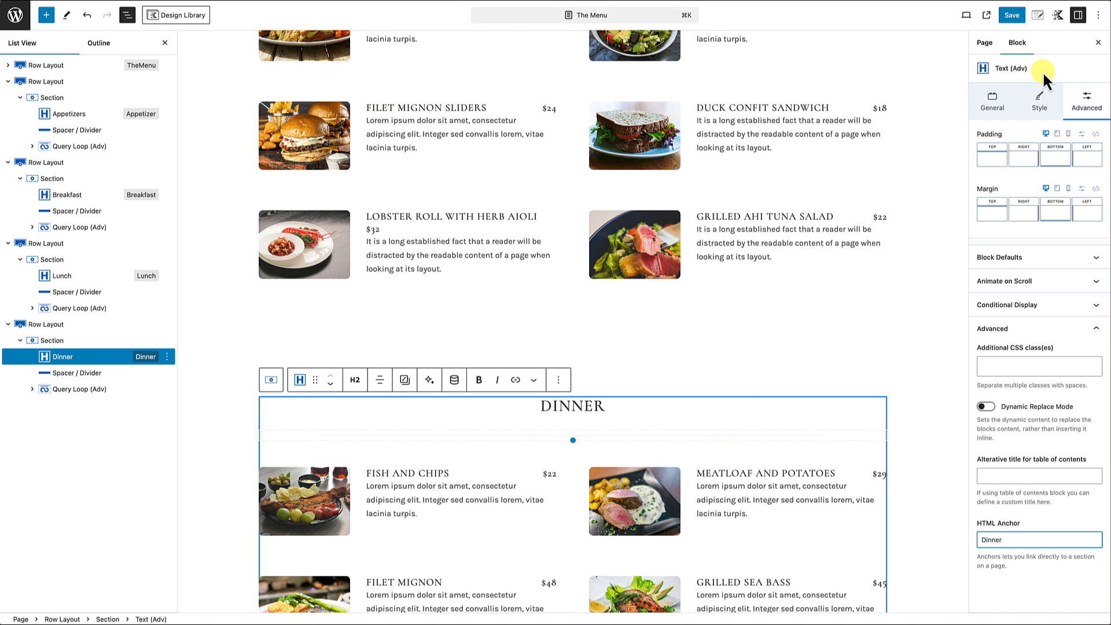
click(1012, 15)
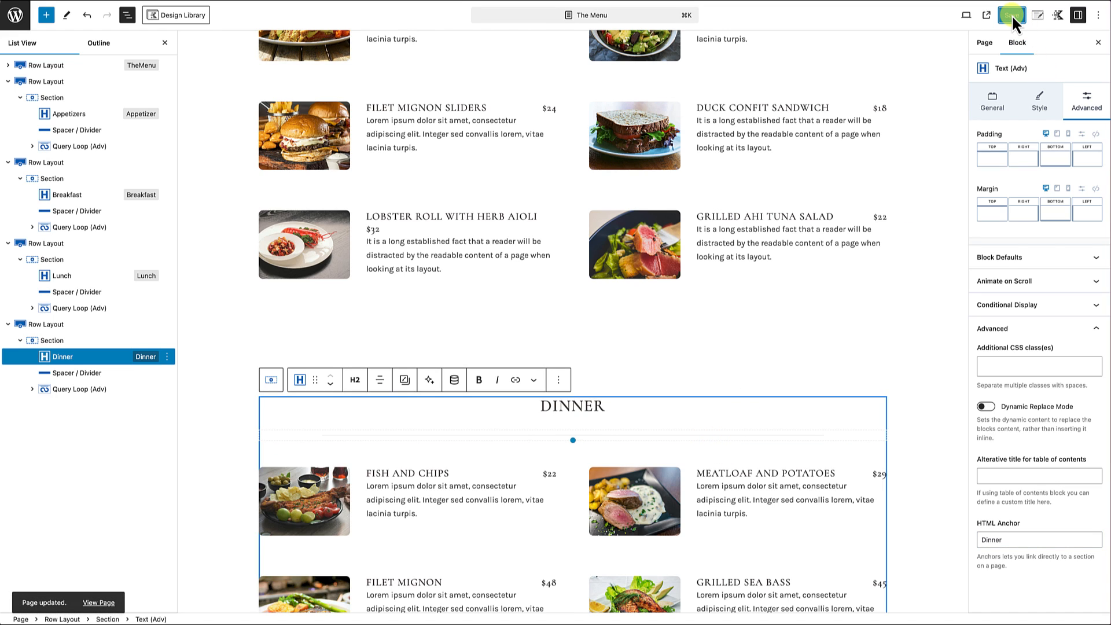
Step: Review the section heading anchors in the block structure, collapsing the Appetizers Row Layout
click(8, 81)
click(8, 97)
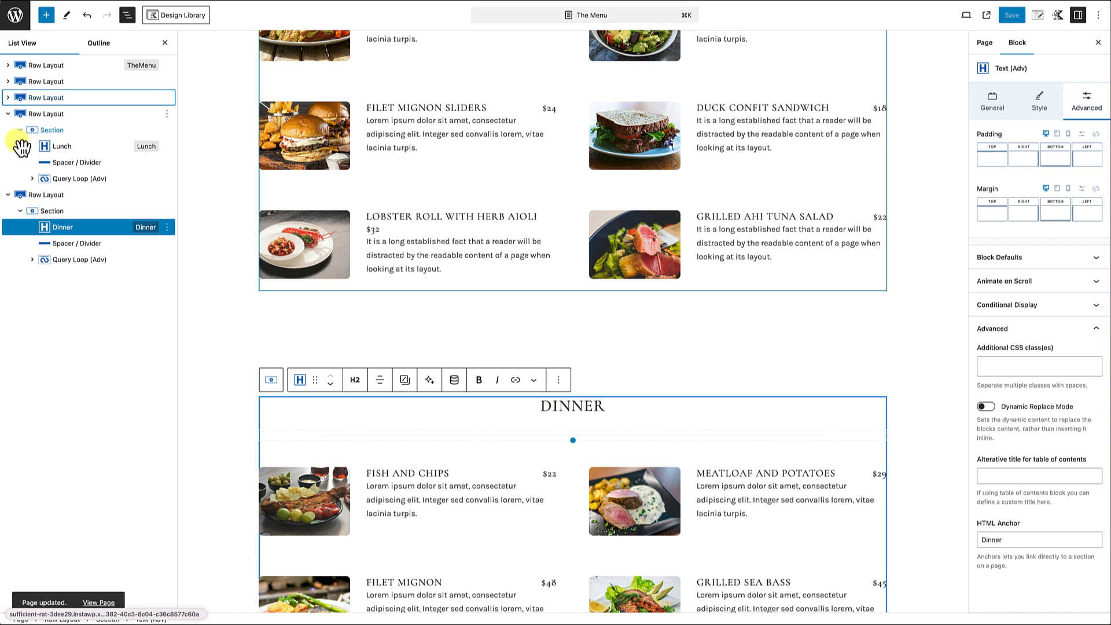
click(8, 97)
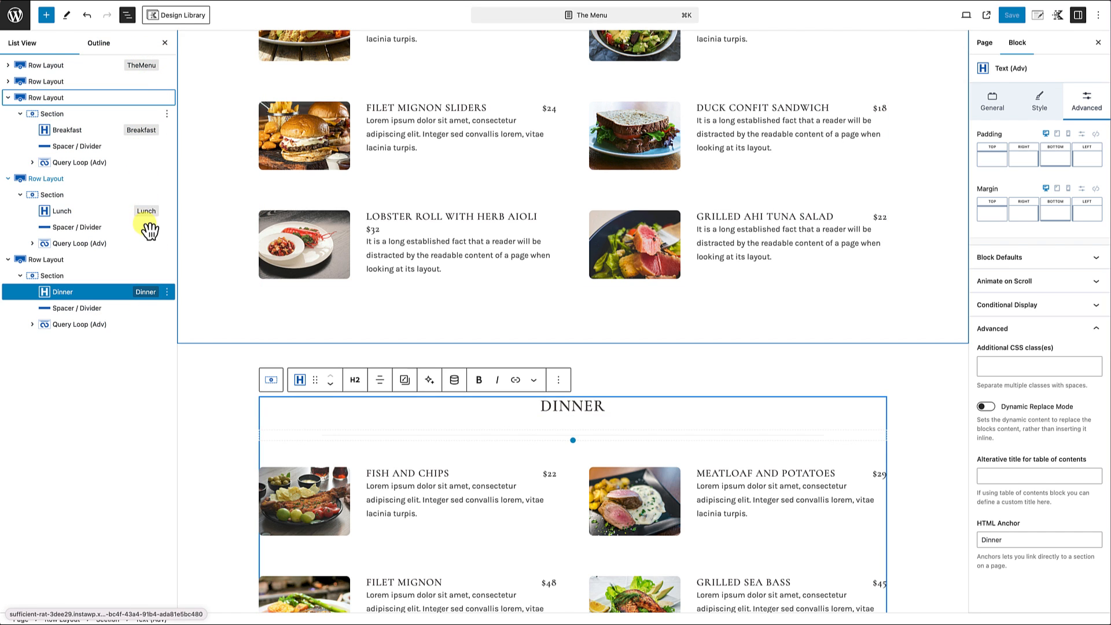
scroll(474, 234, up, 8)
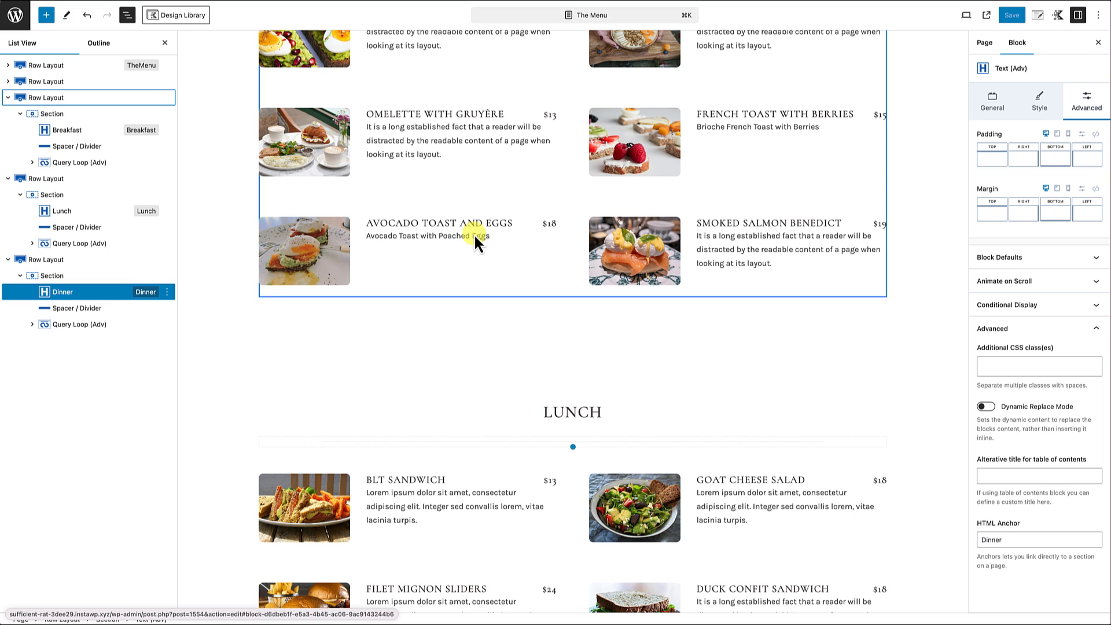
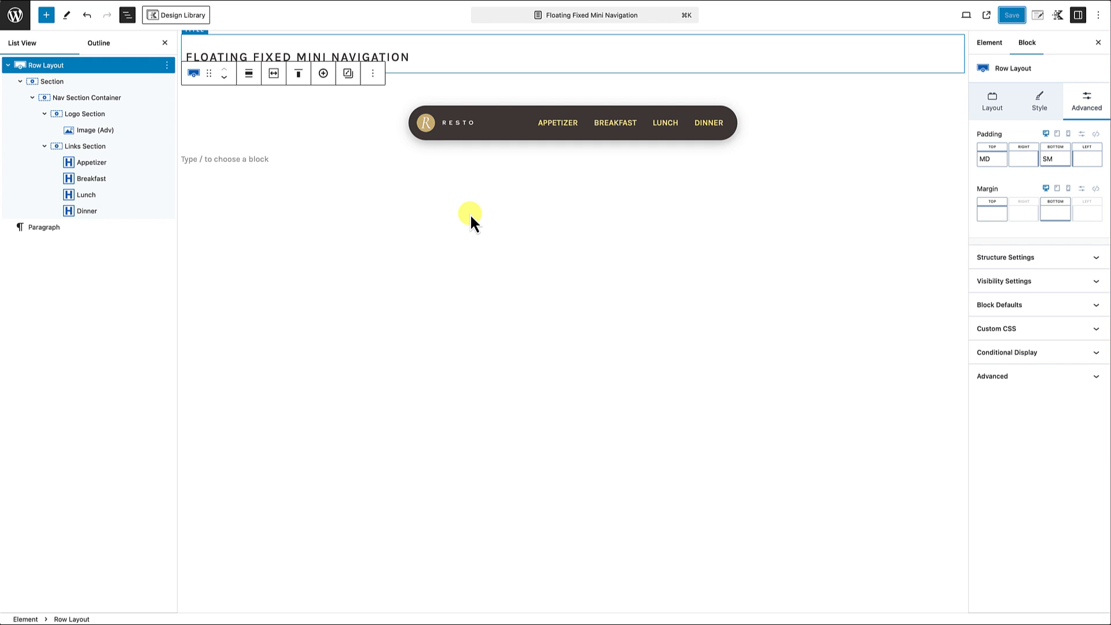
Step: Link the logo image in the navigation bar to the page anchor #TheMenu
click(456, 129)
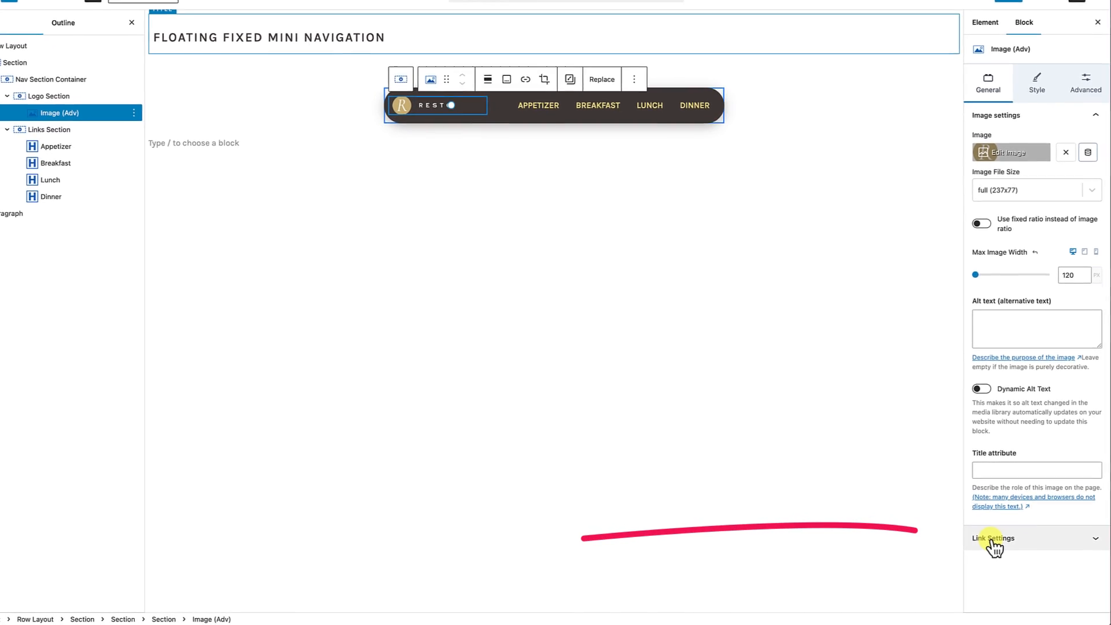
click(992, 543)
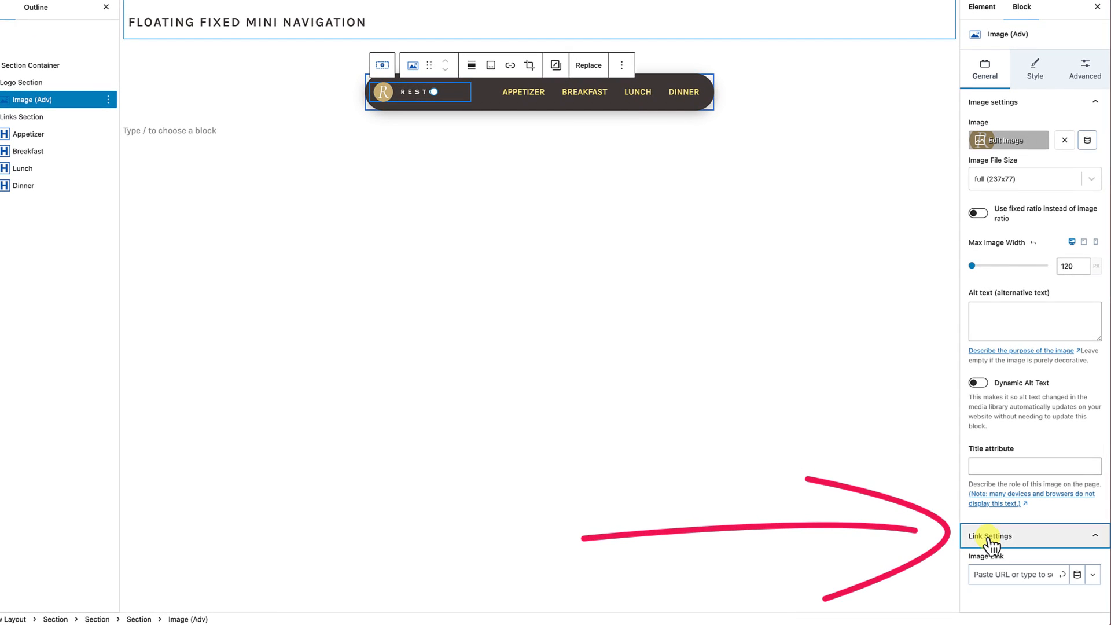
click(981, 574)
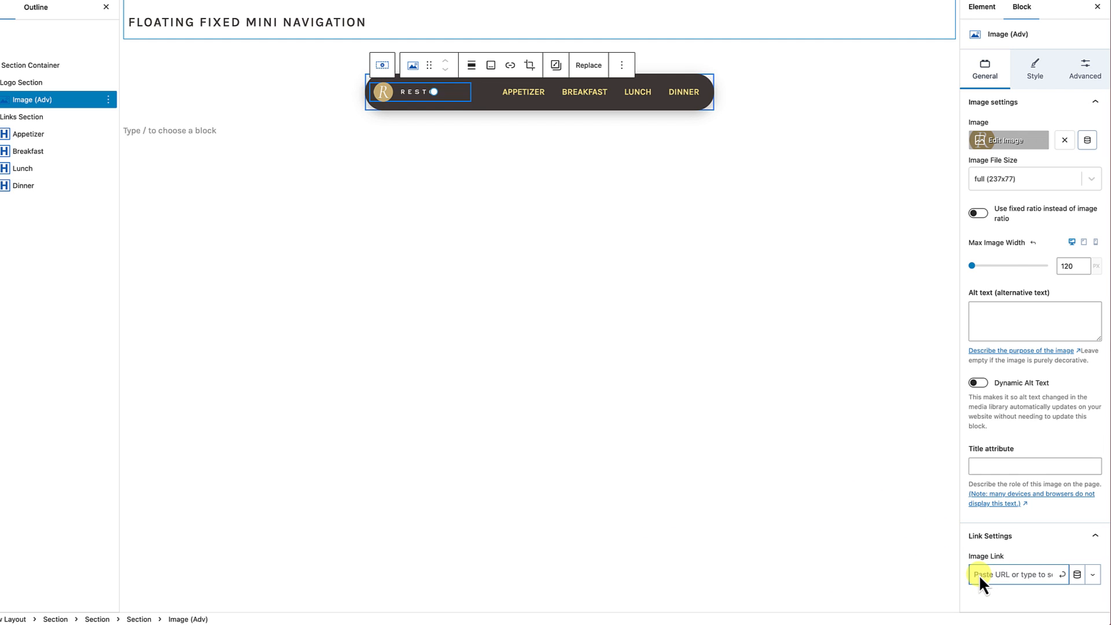
text(#)
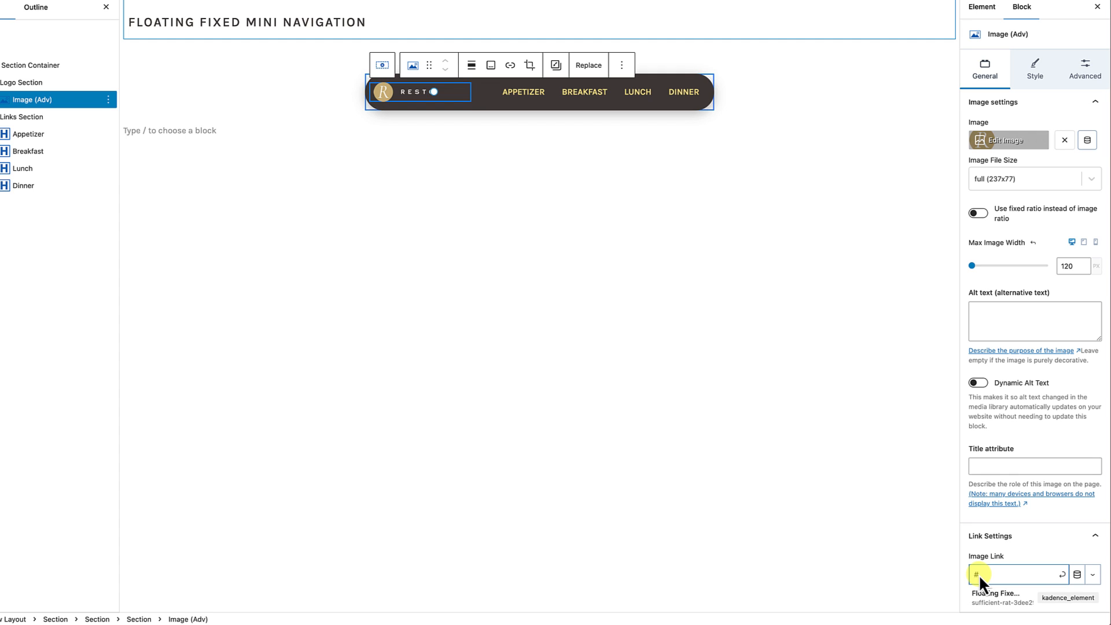
text(TheMenu)
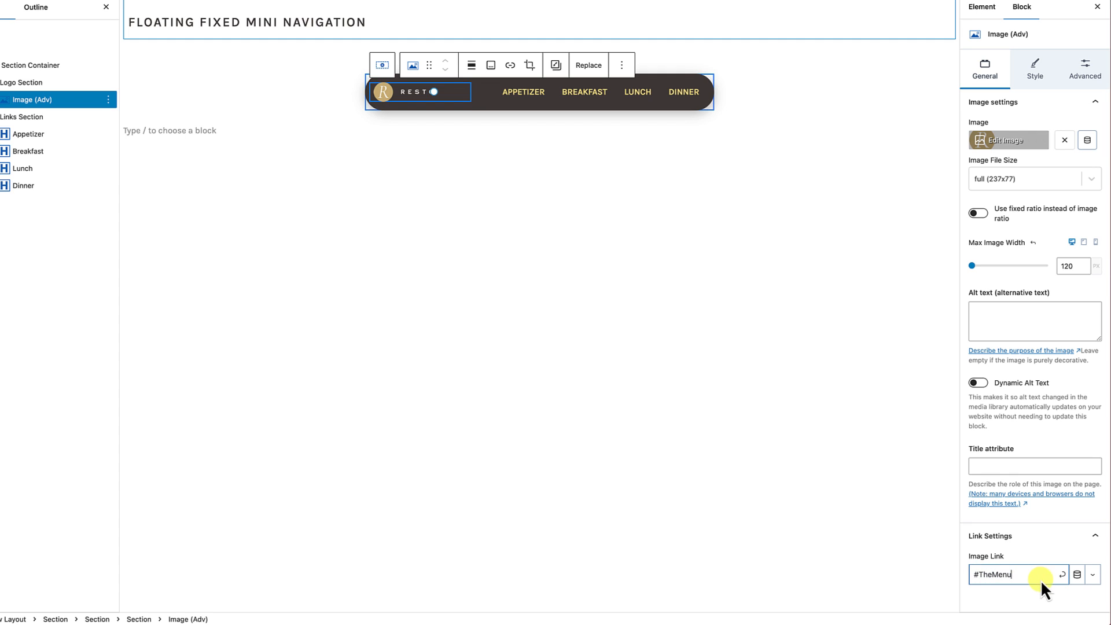
click(1064, 577)
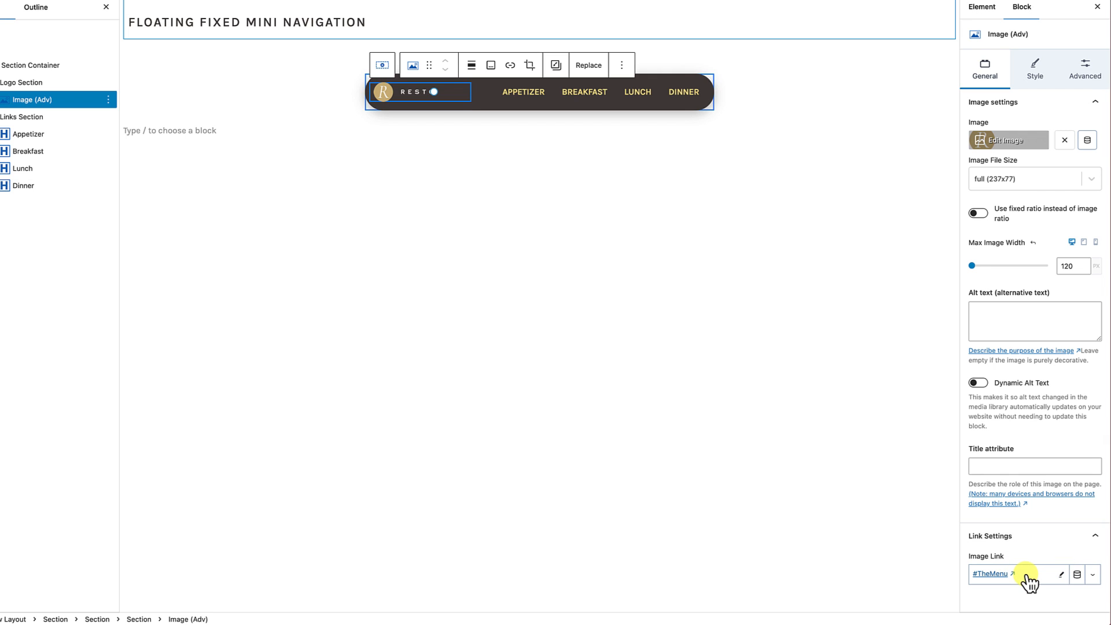
click(362, 116)
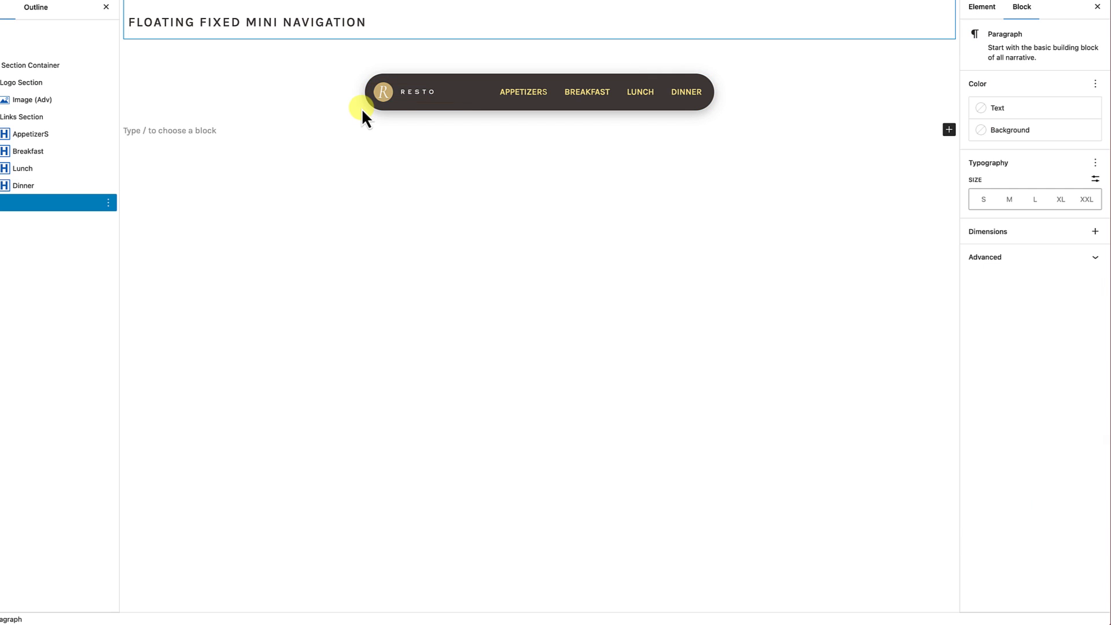
Step: Set the text wrap link of the Appetizers navigation item to #Appetizers
click(528, 95)
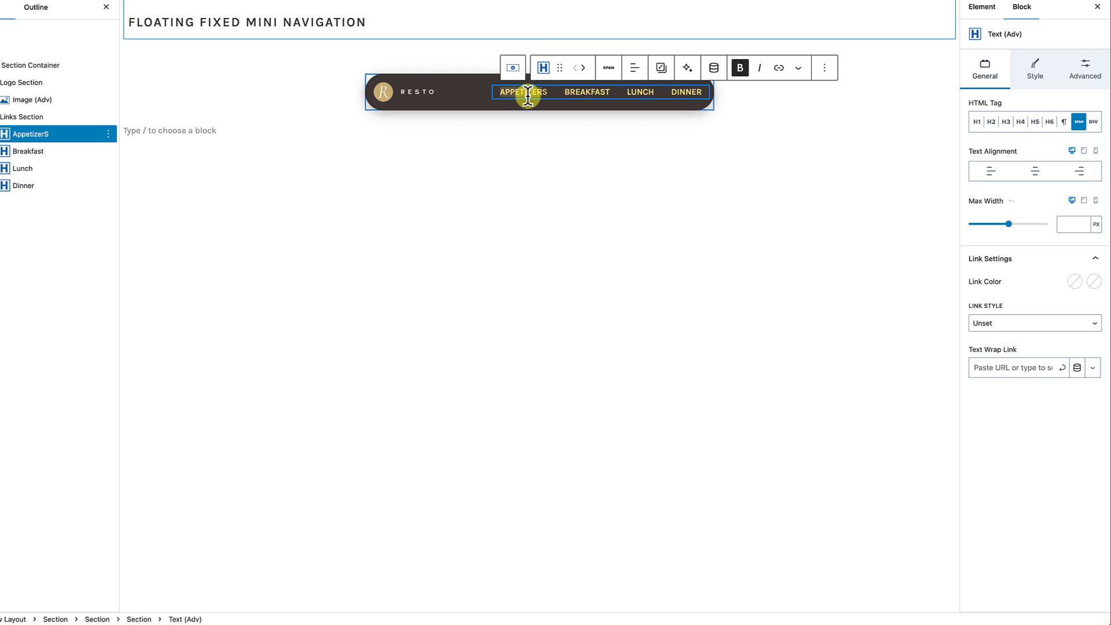
click(988, 73)
click(999, 369)
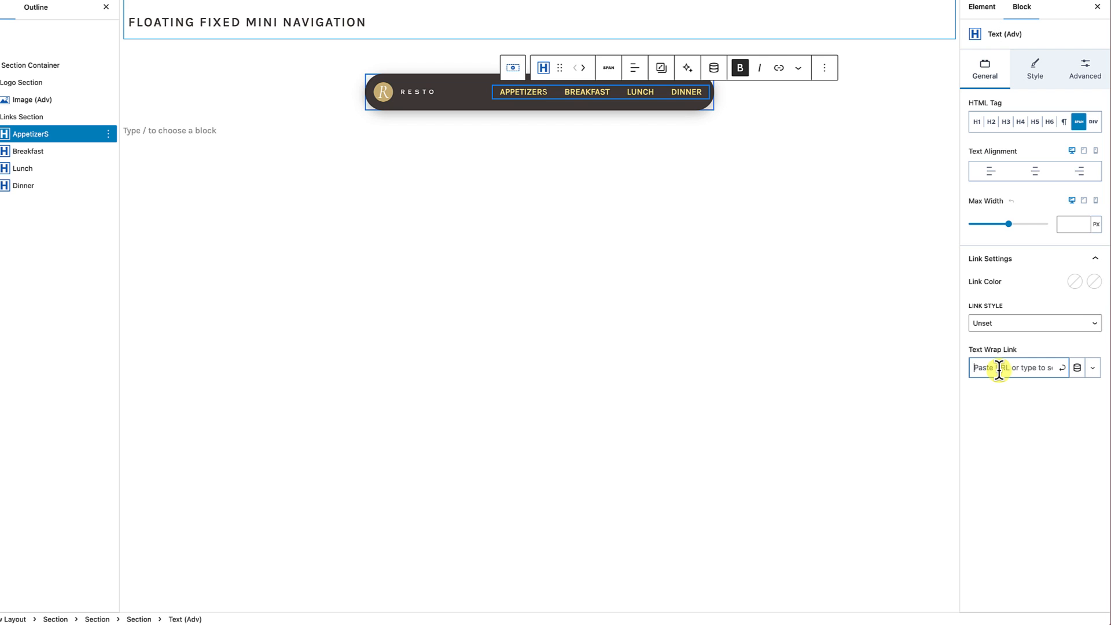
text(#Appetizers)
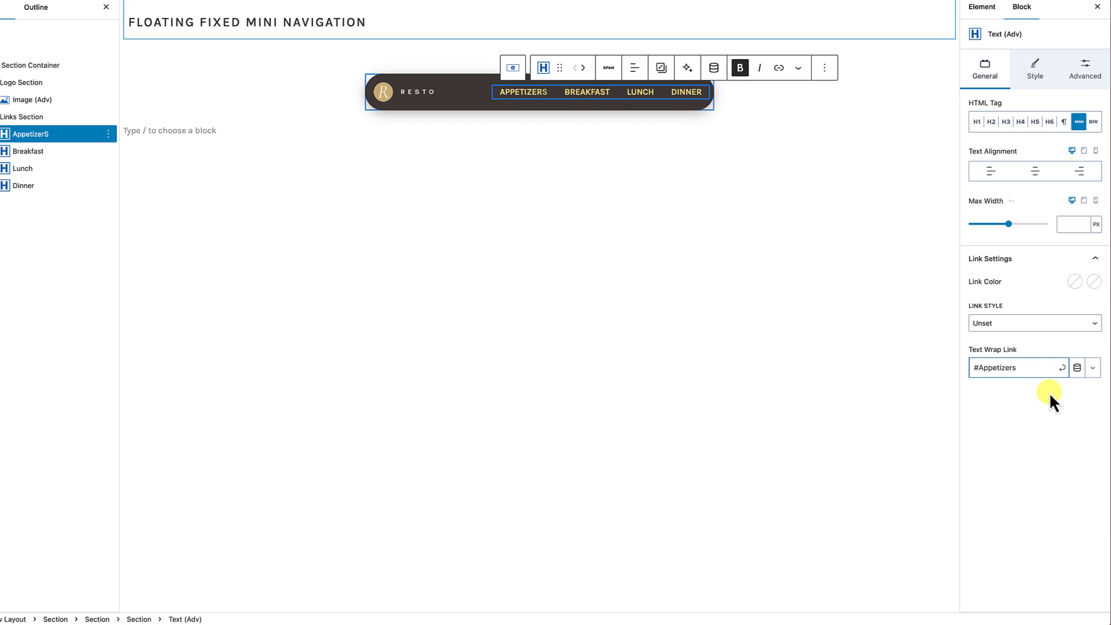
click(1063, 368)
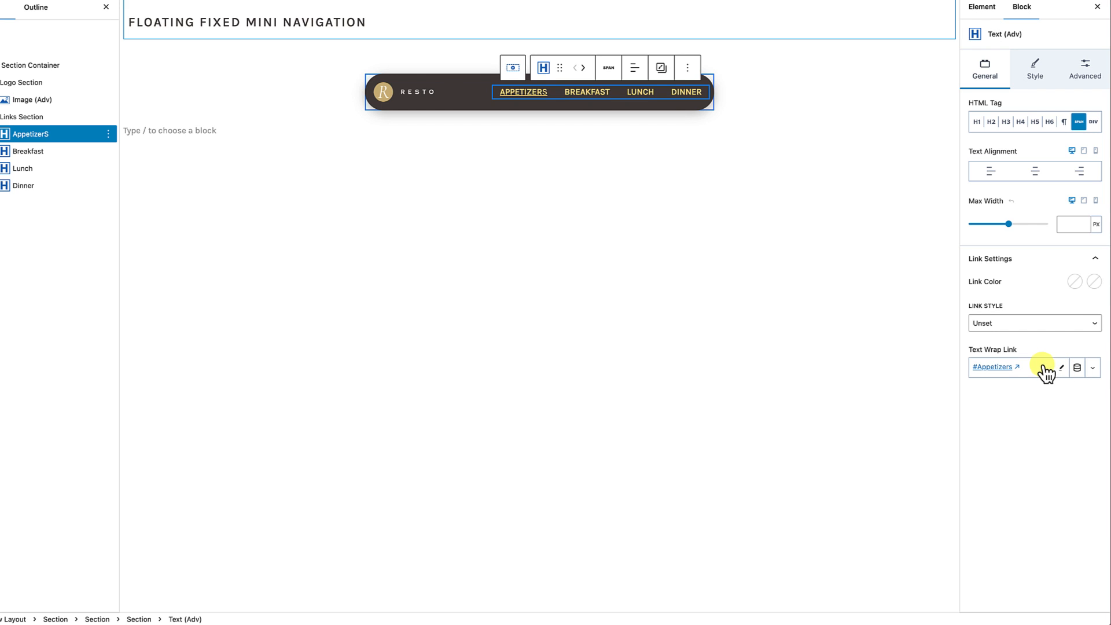
Step: Set the text wrap link of the Breakfast navigation item to #Breakfast
click(590, 93)
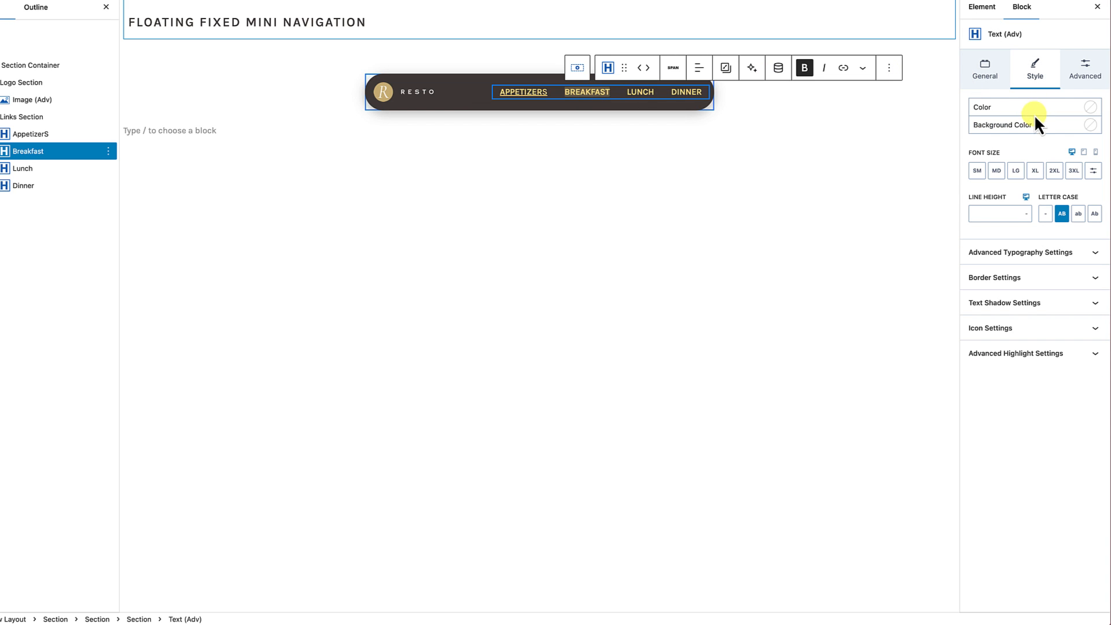
click(990, 75)
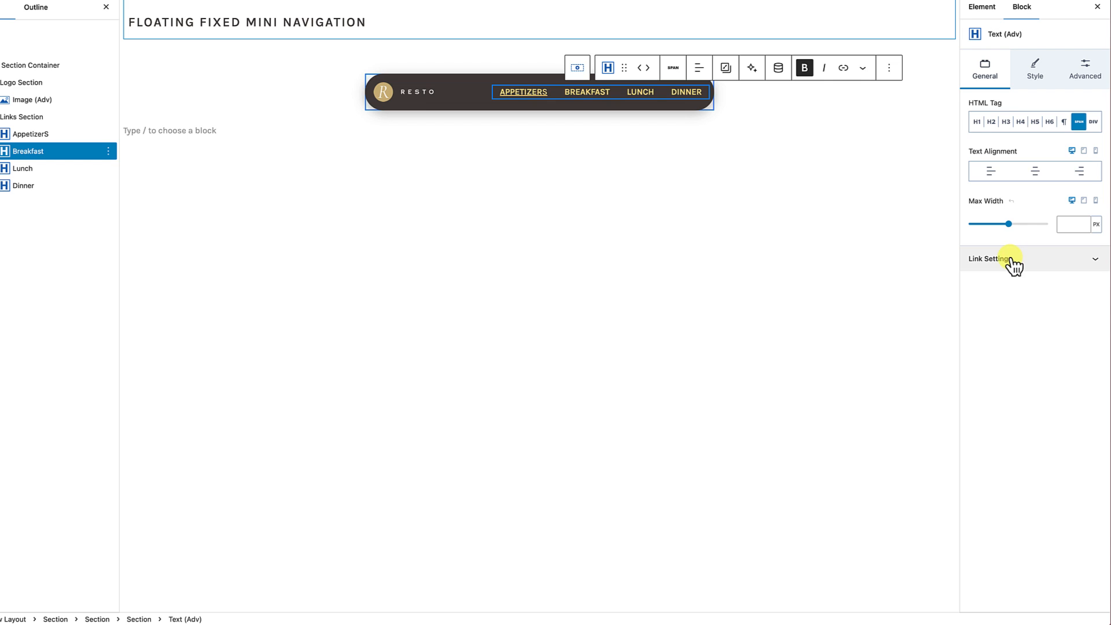
click(1012, 262)
click(1004, 367)
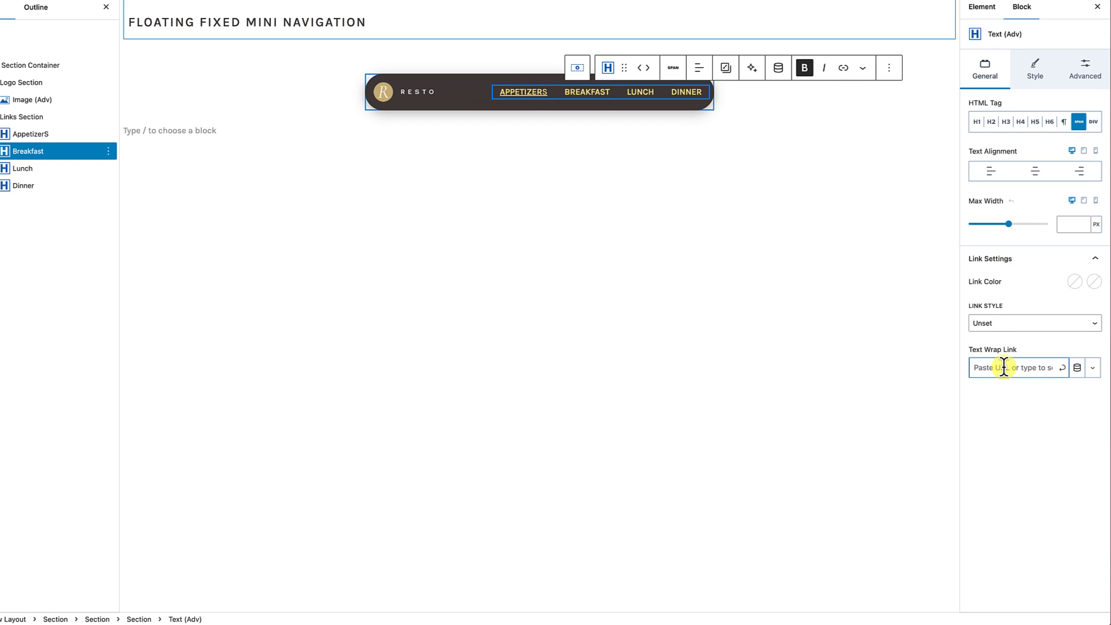
text(#B)
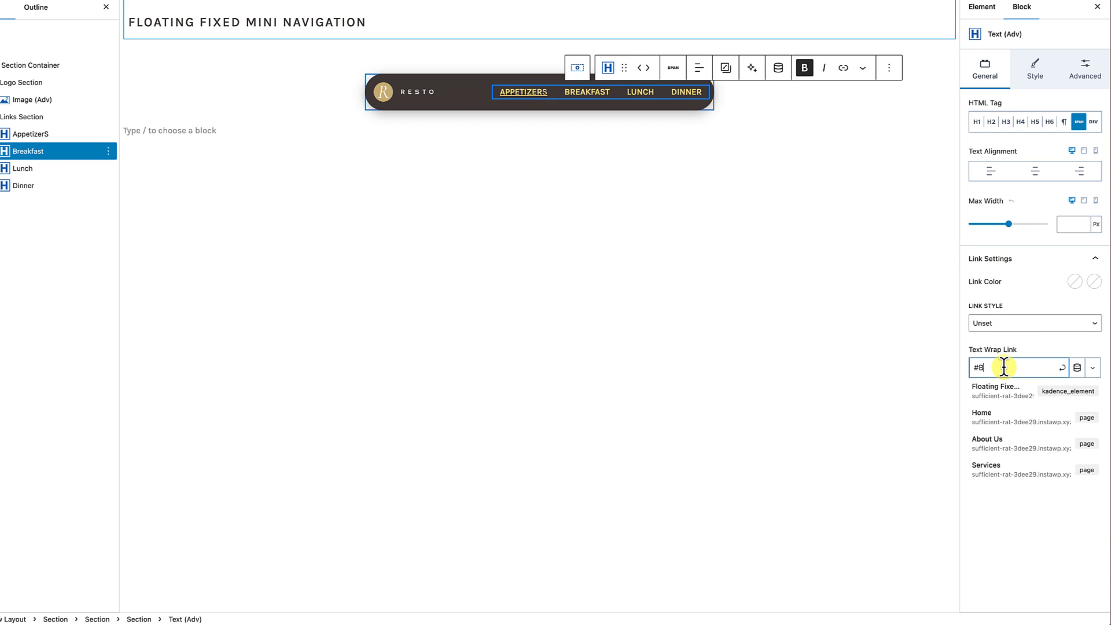
text(reakfast)
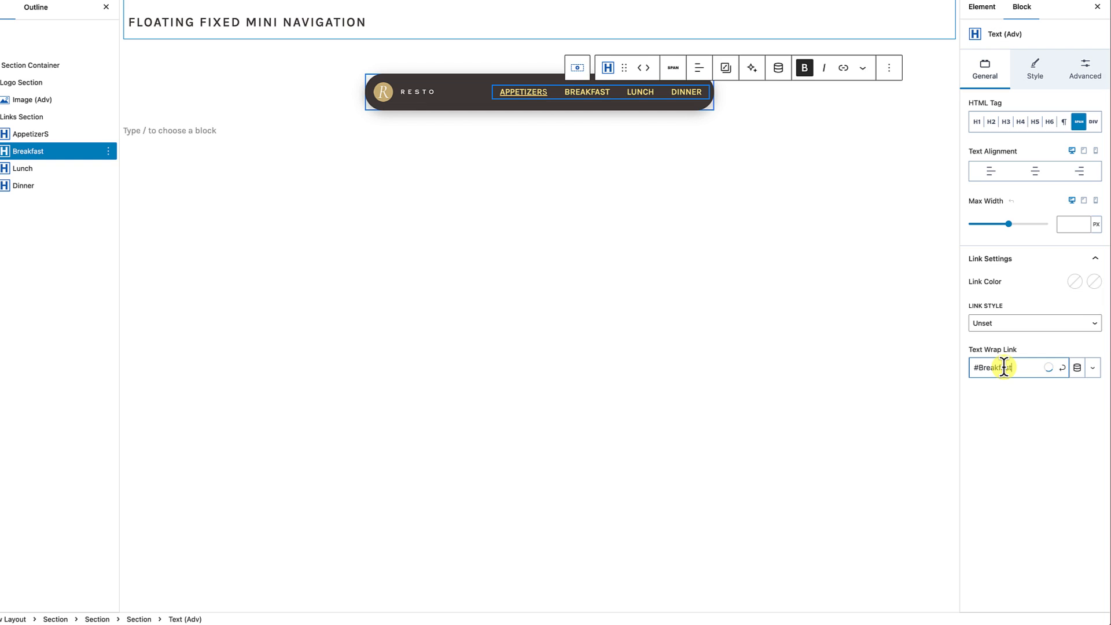
click(1063, 369)
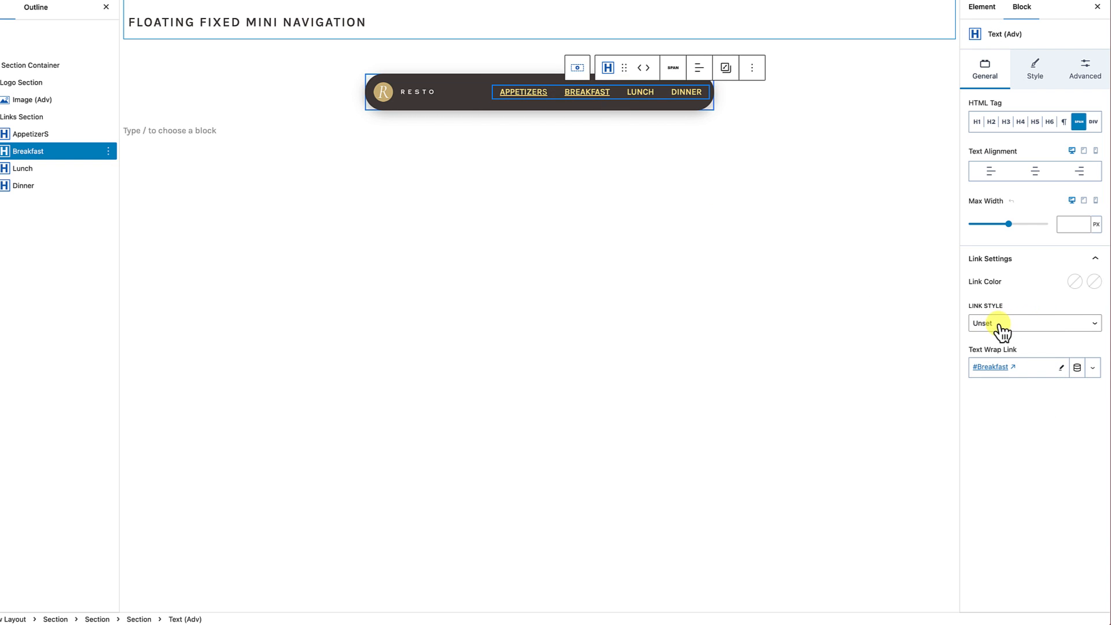
Step: Set the link style of the Breakfast and Appetizers navigation items to None
click(1010, 333)
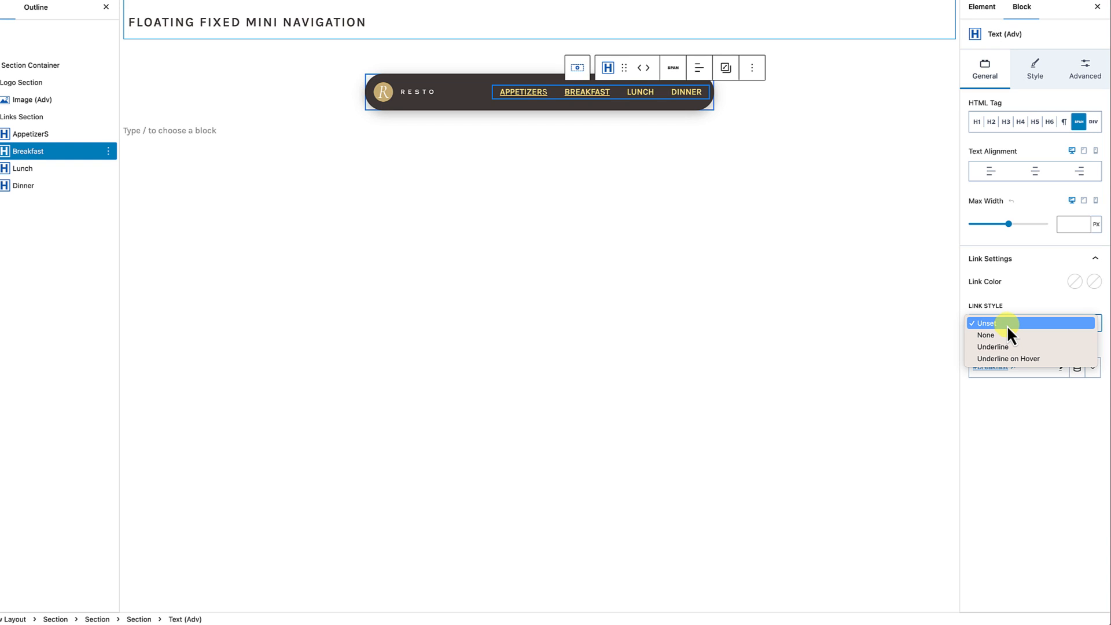
click(1010, 336)
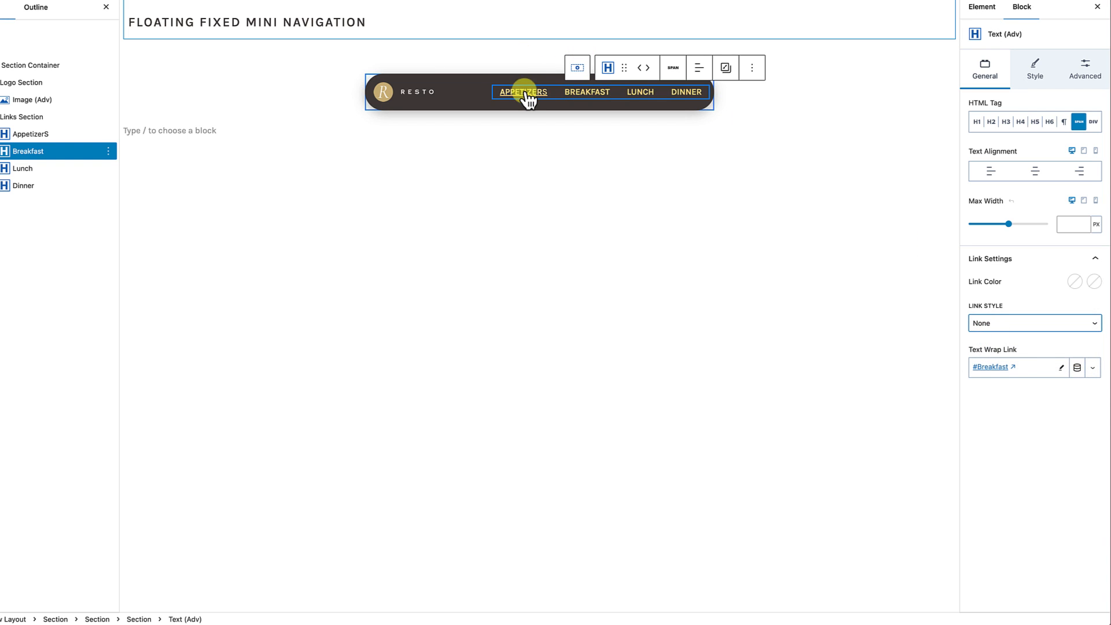
click(528, 100)
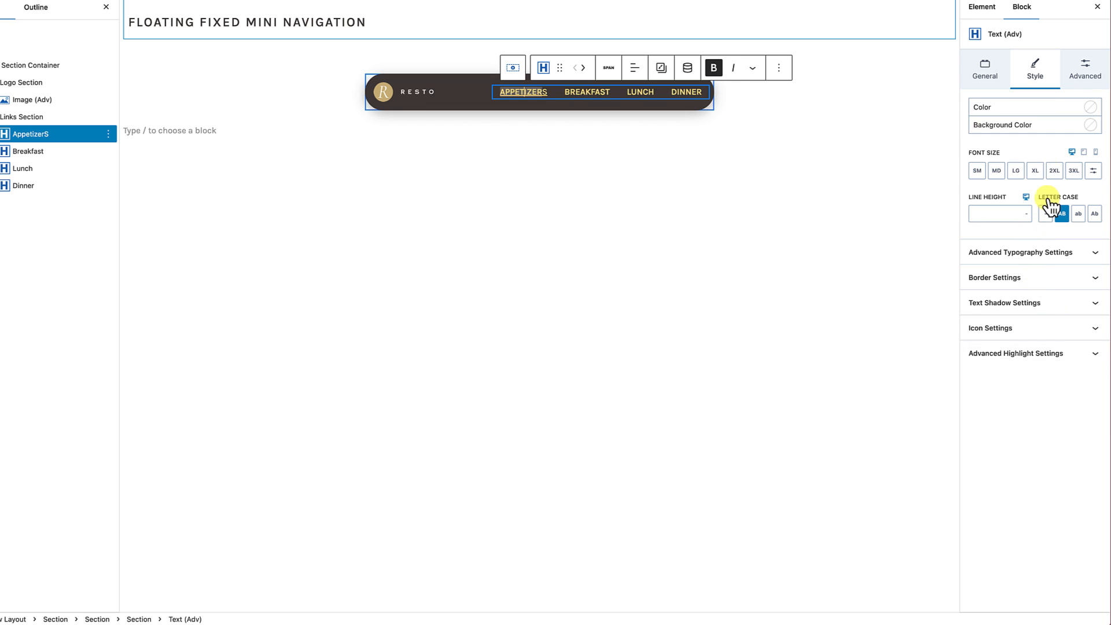
click(1000, 81)
click(1007, 325)
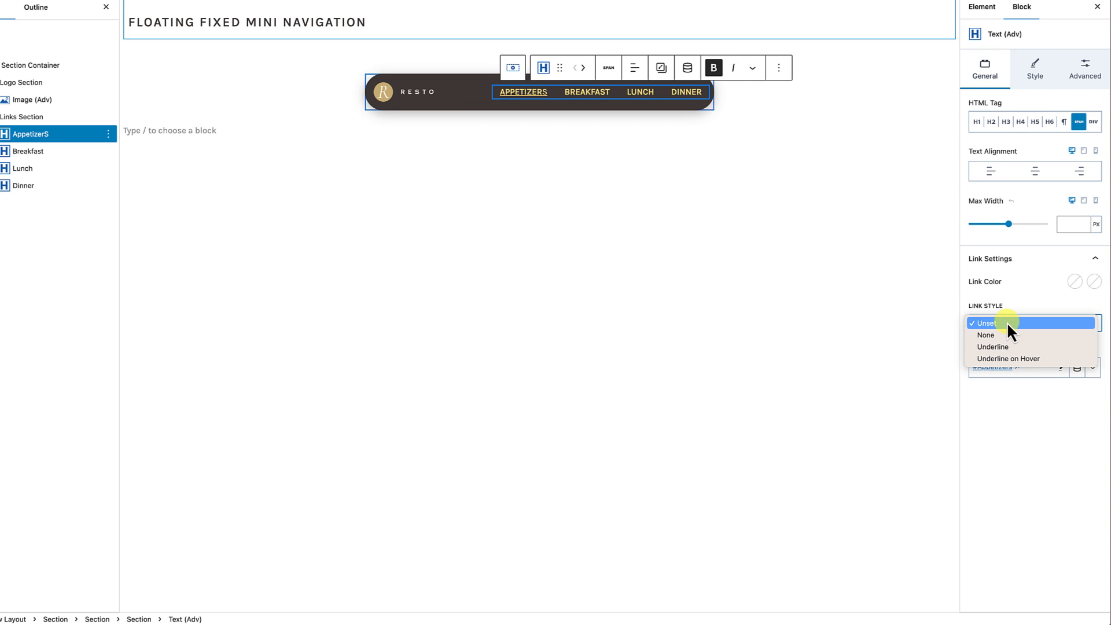
click(1003, 338)
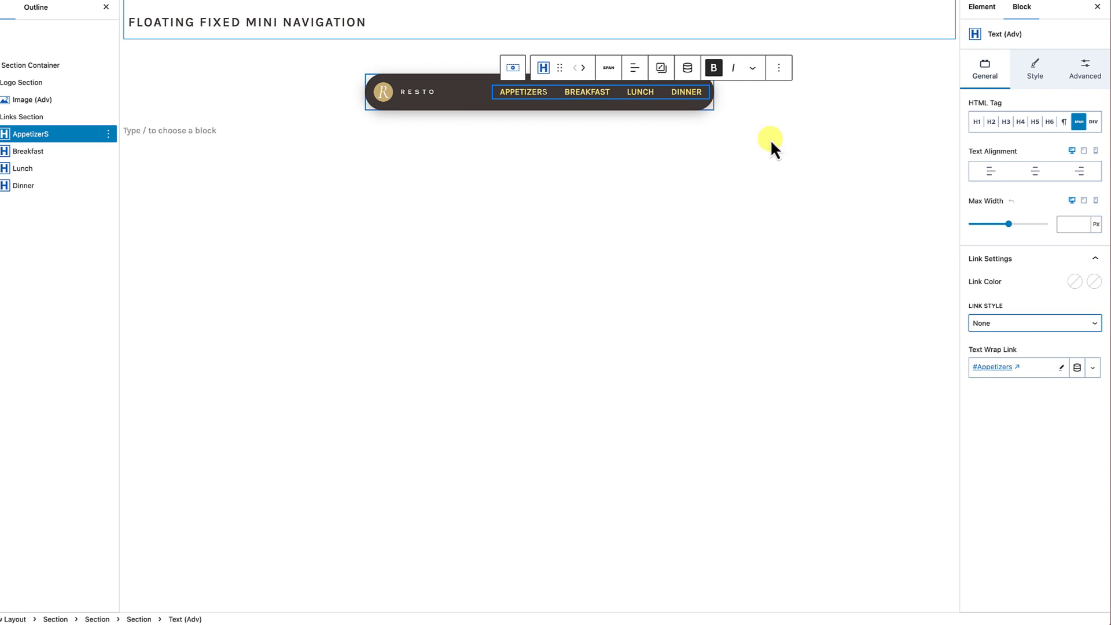
Step: Set the Lunch navigation item's link style to None and its text wrap link to #Lunch
click(641, 91)
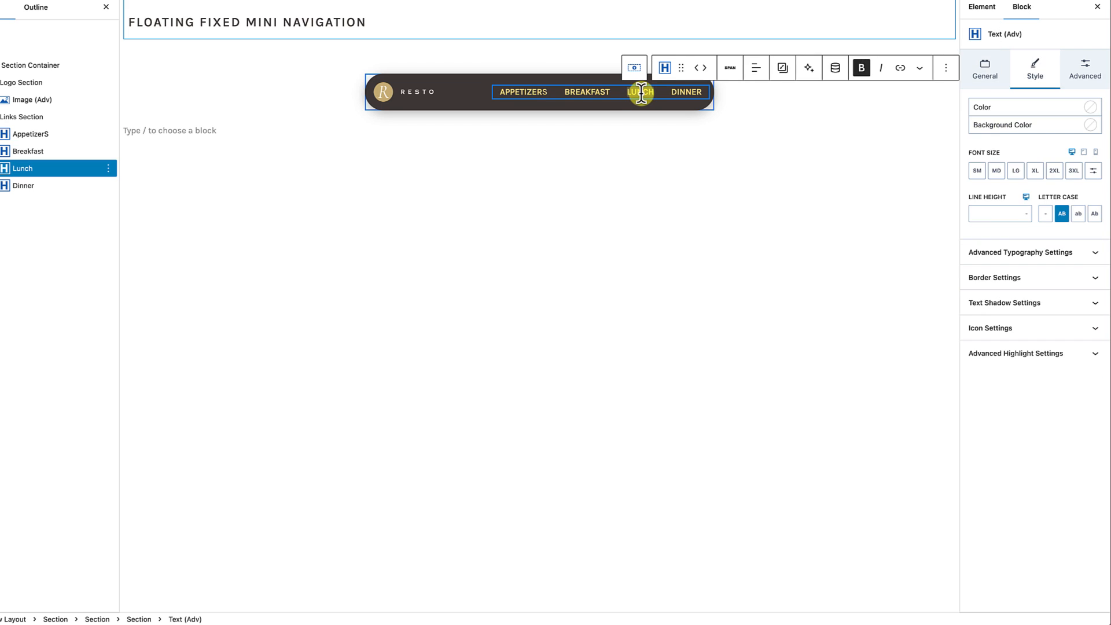
click(984, 67)
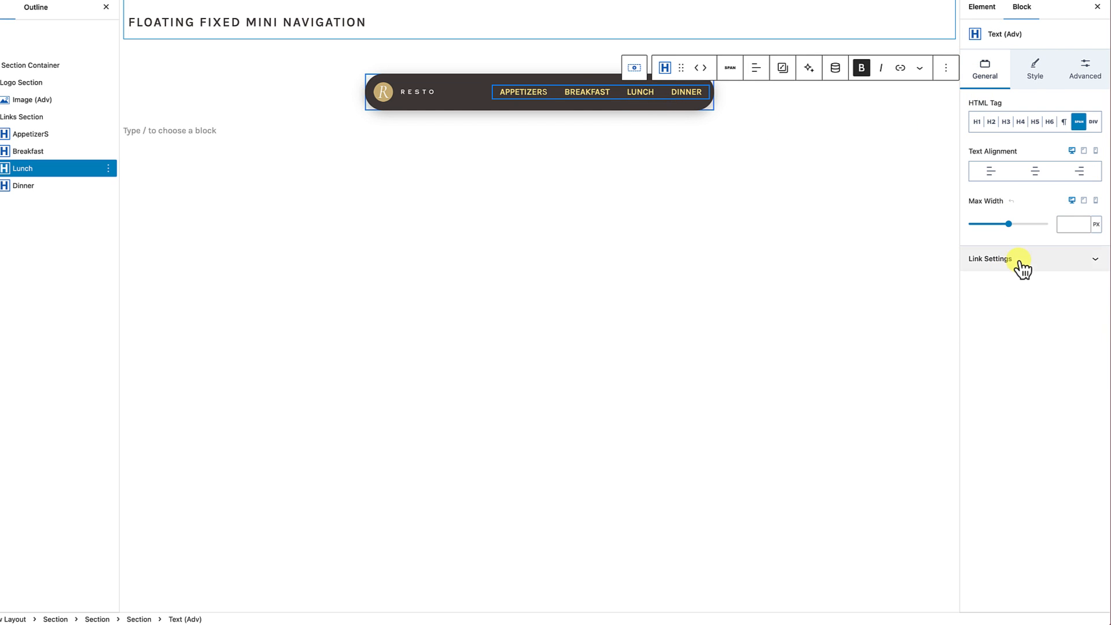
click(1019, 262)
click(1006, 323)
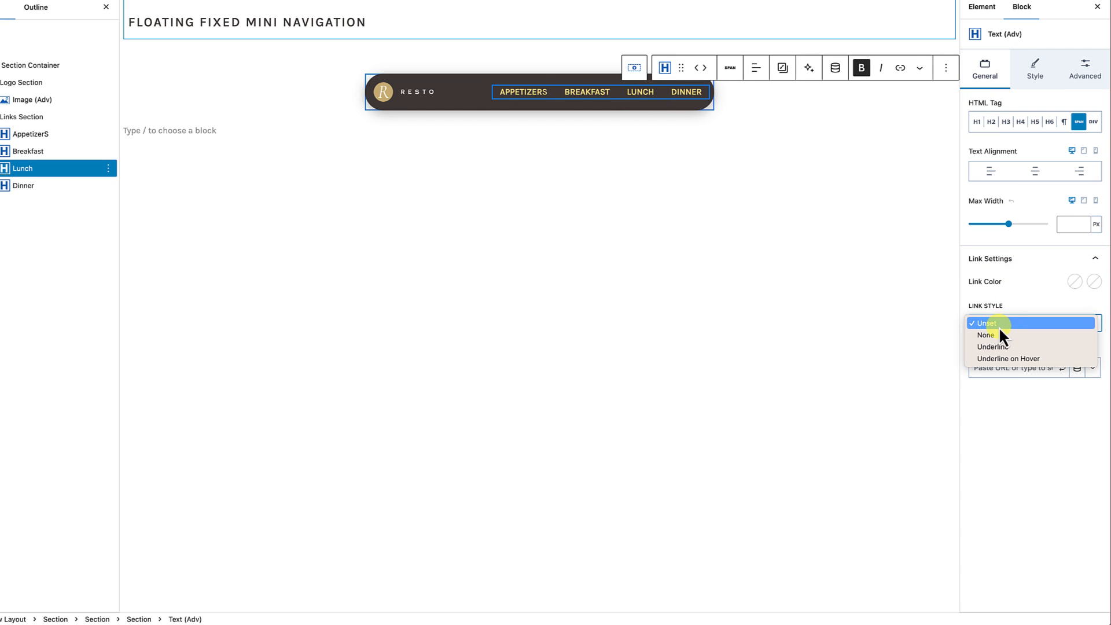
click(996, 335)
click(1002, 368)
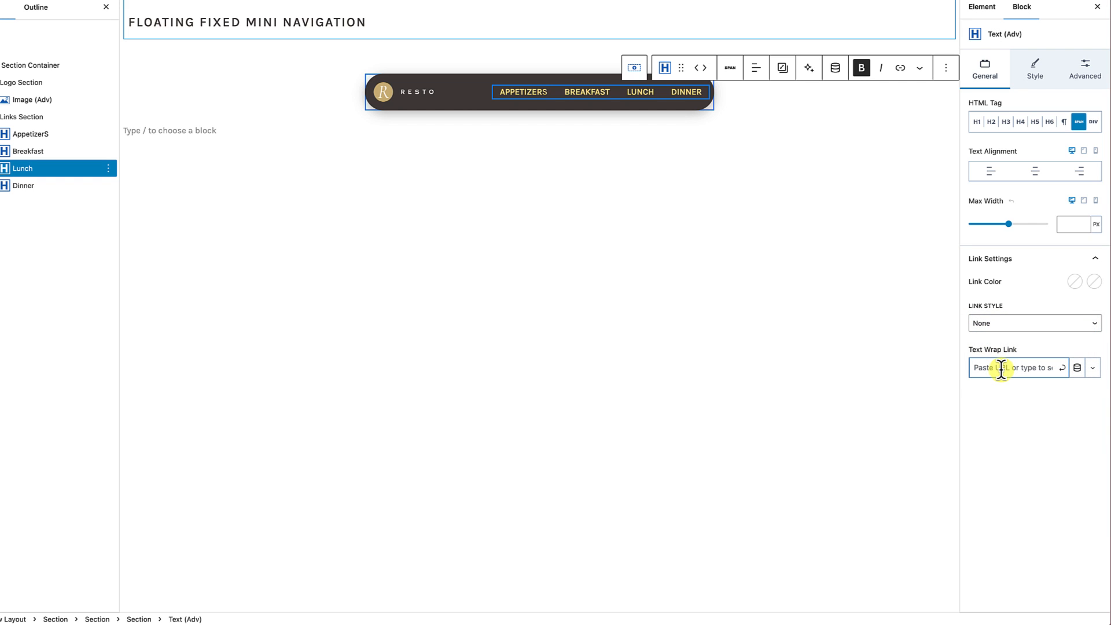
text(#Lunch)
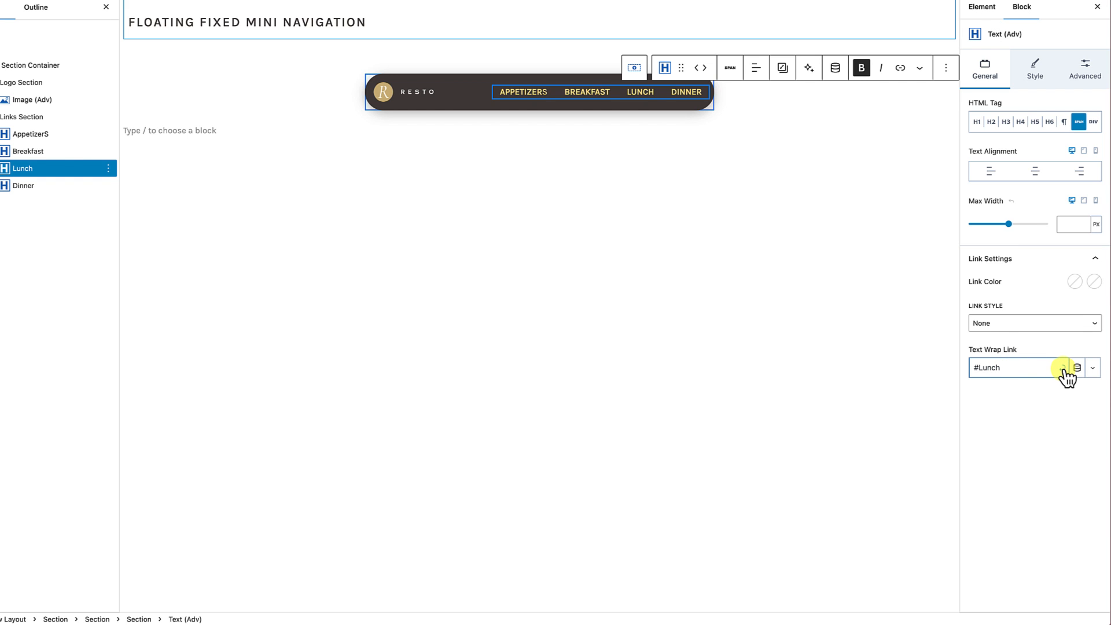
click(1063, 369)
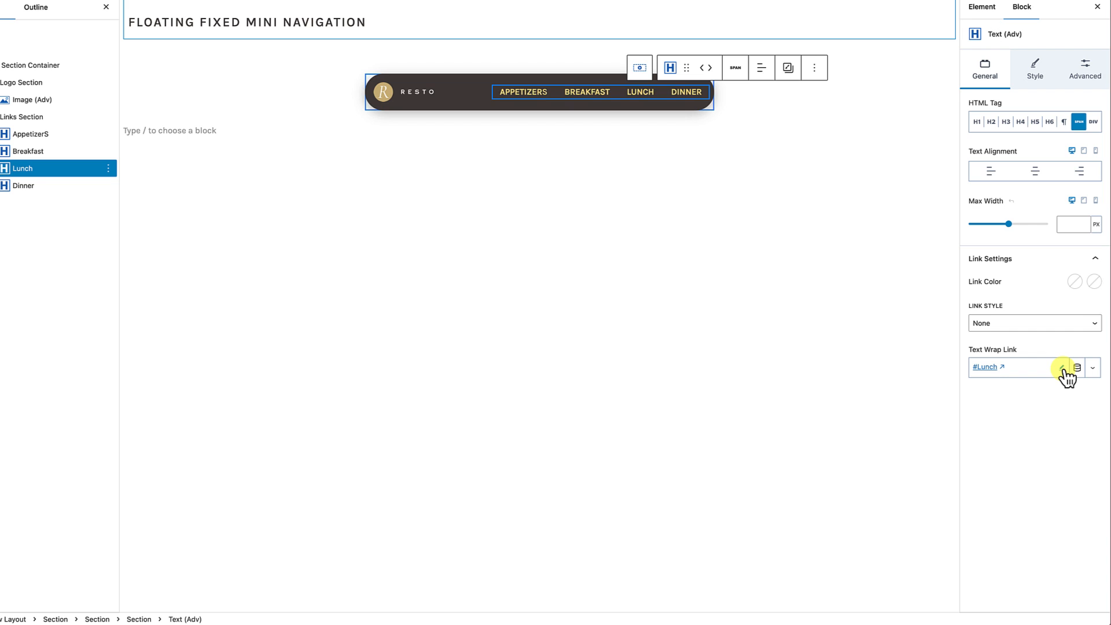
Step: Set the Dinner navigation item's link style to None and its text wrap link to #Dinner
click(693, 94)
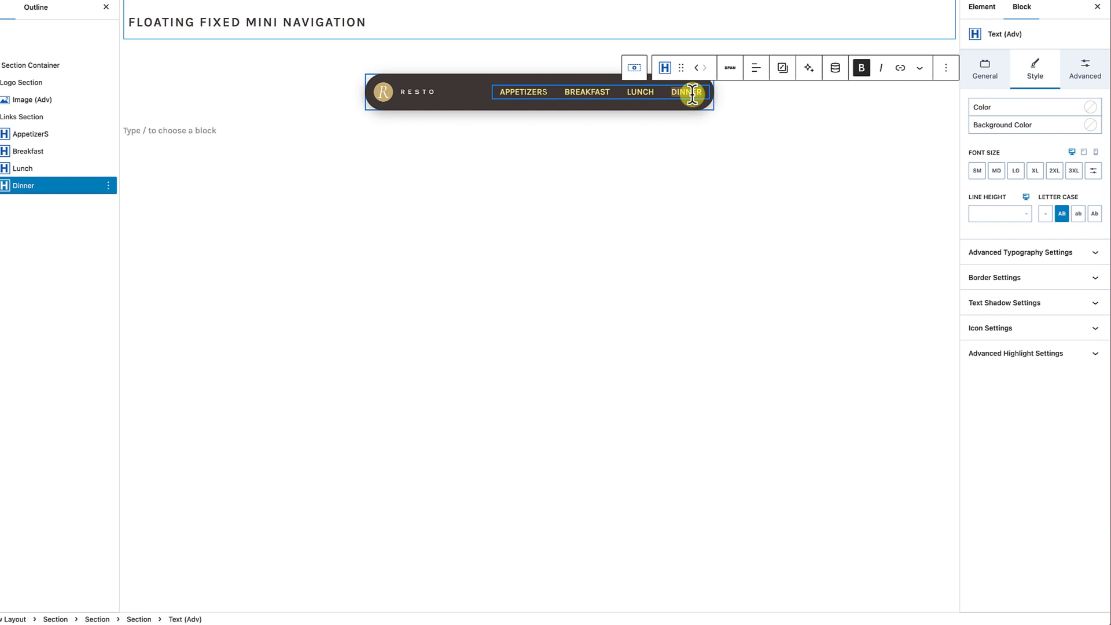
click(992, 76)
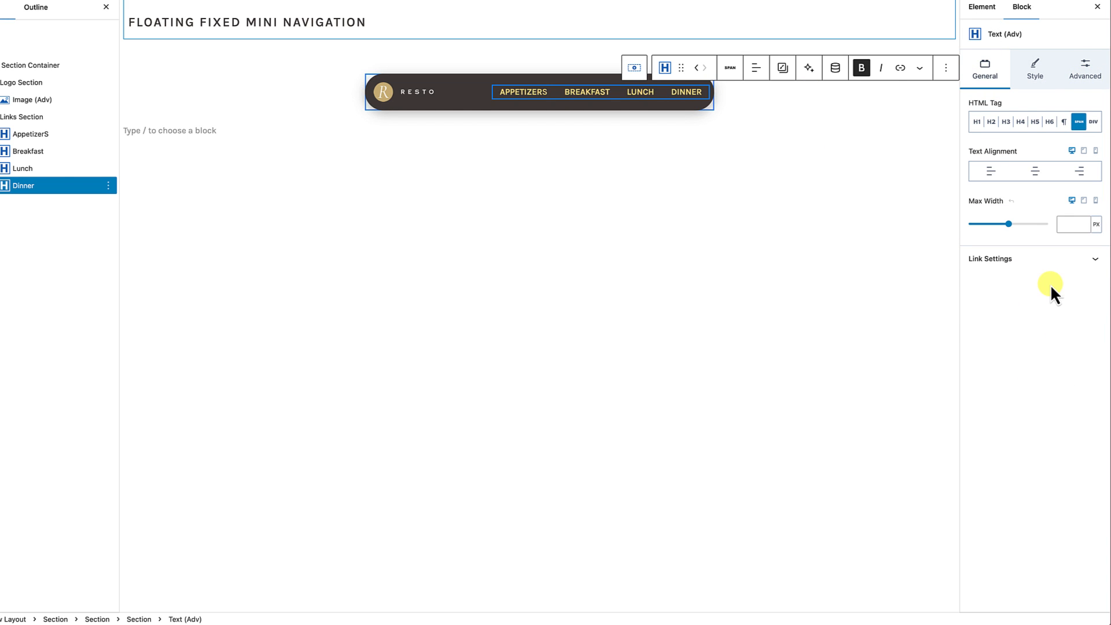
click(1029, 264)
click(1003, 324)
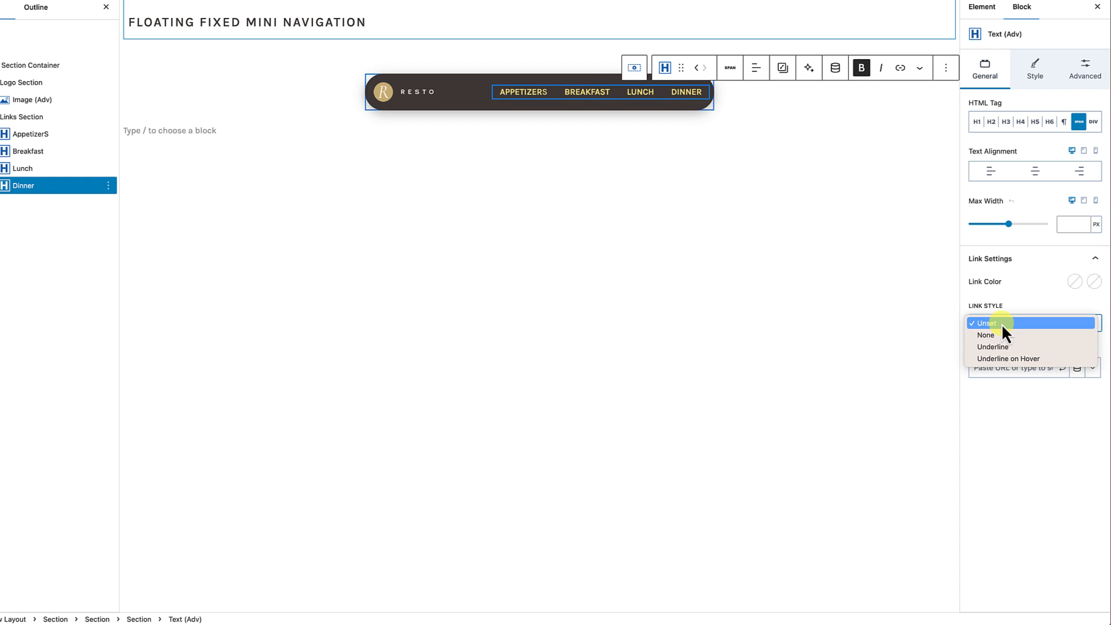
click(997, 337)
click(1008, 368)
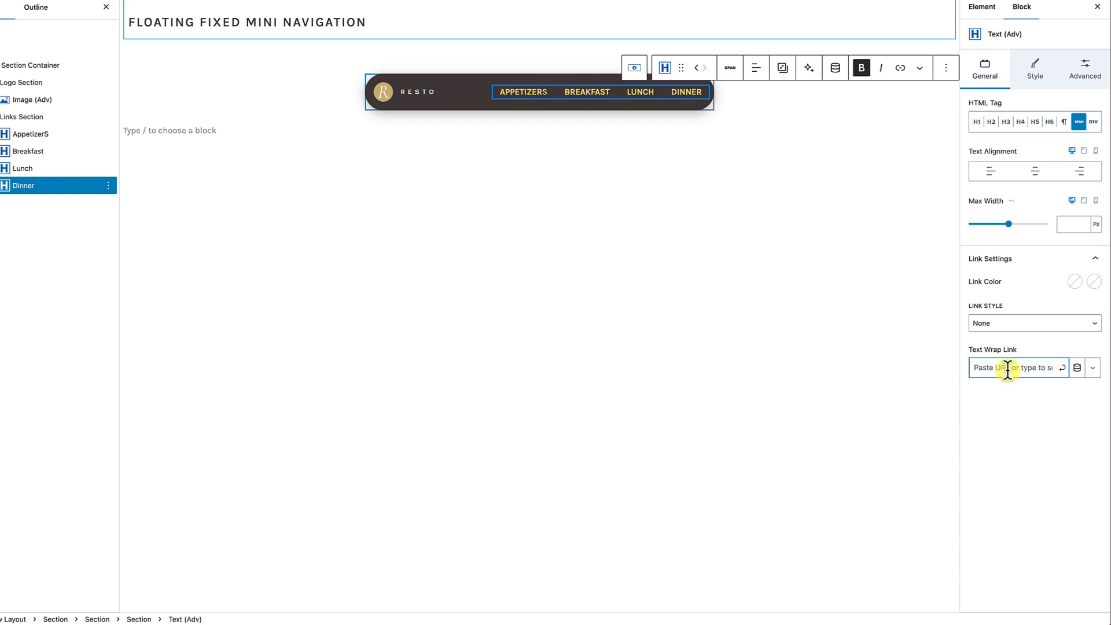
text(#Dinn)
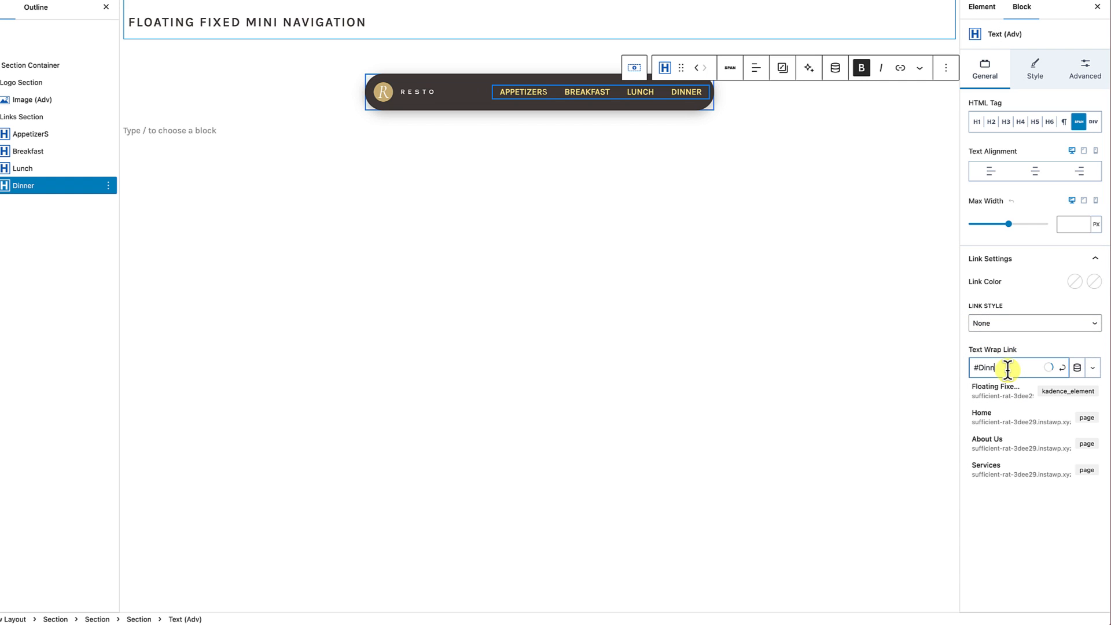
text(er)
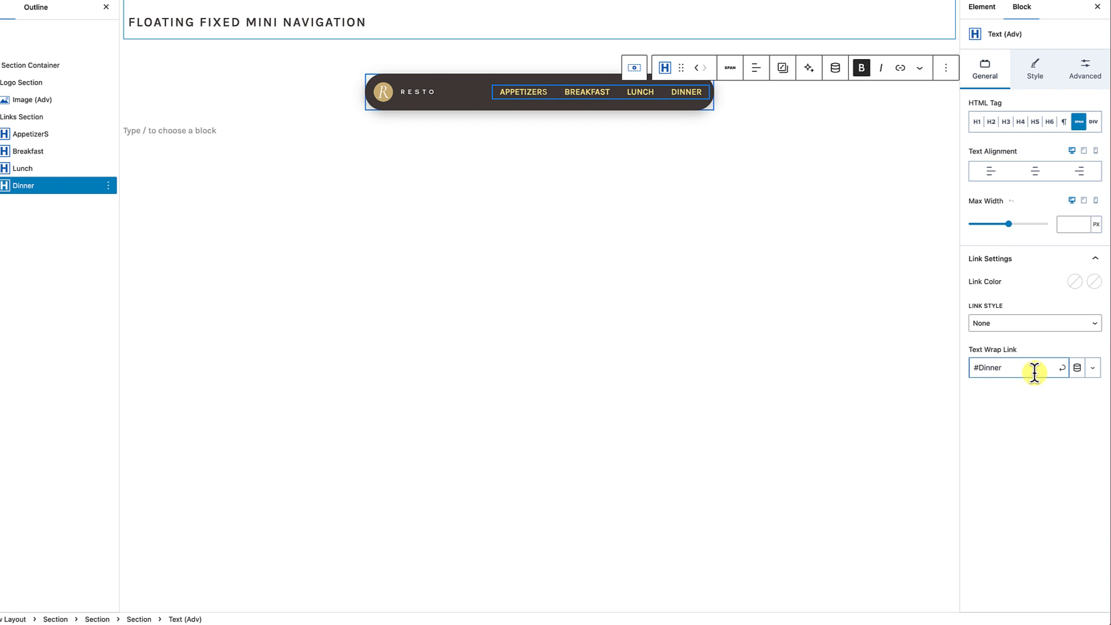
click(1063, 368)
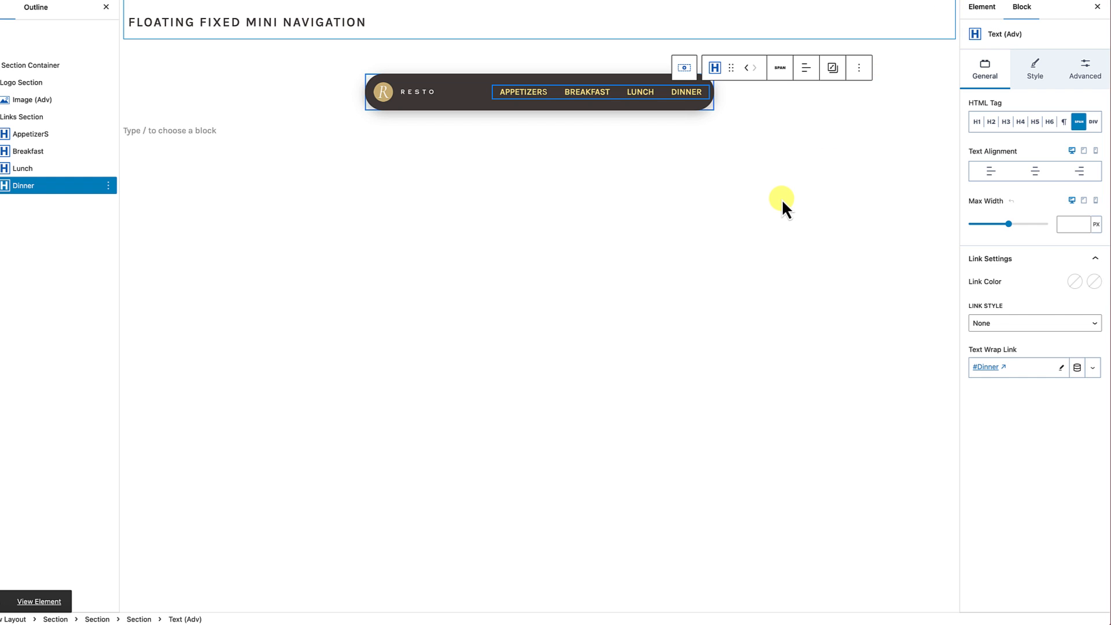
Step: Review the image link setting of the Resto logo in the floating navigation element
click(577, 94)
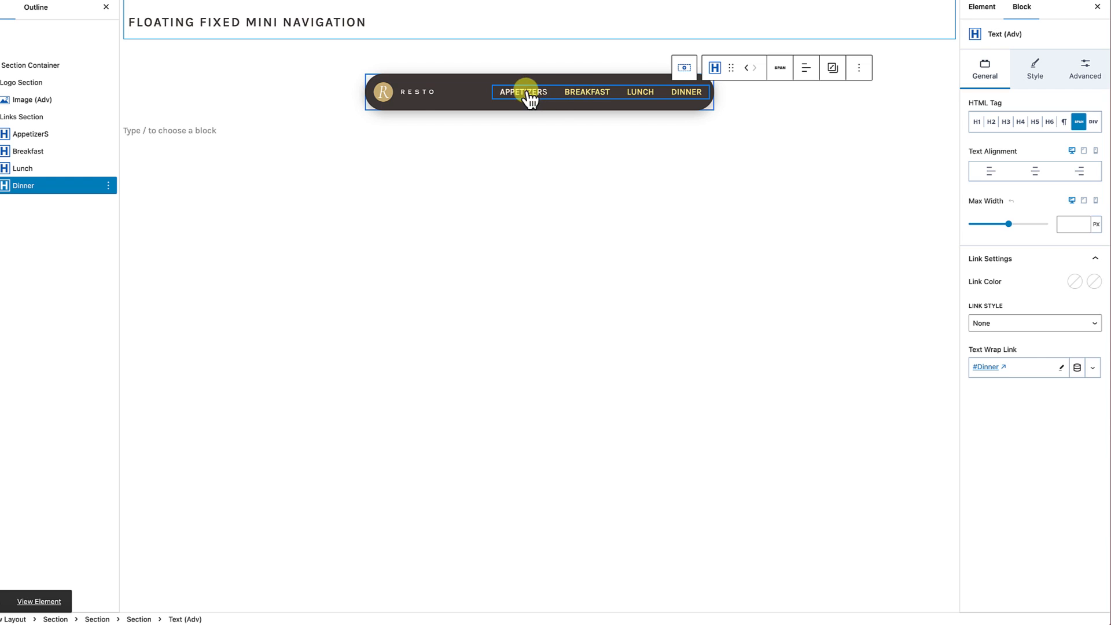
click(404, 183)
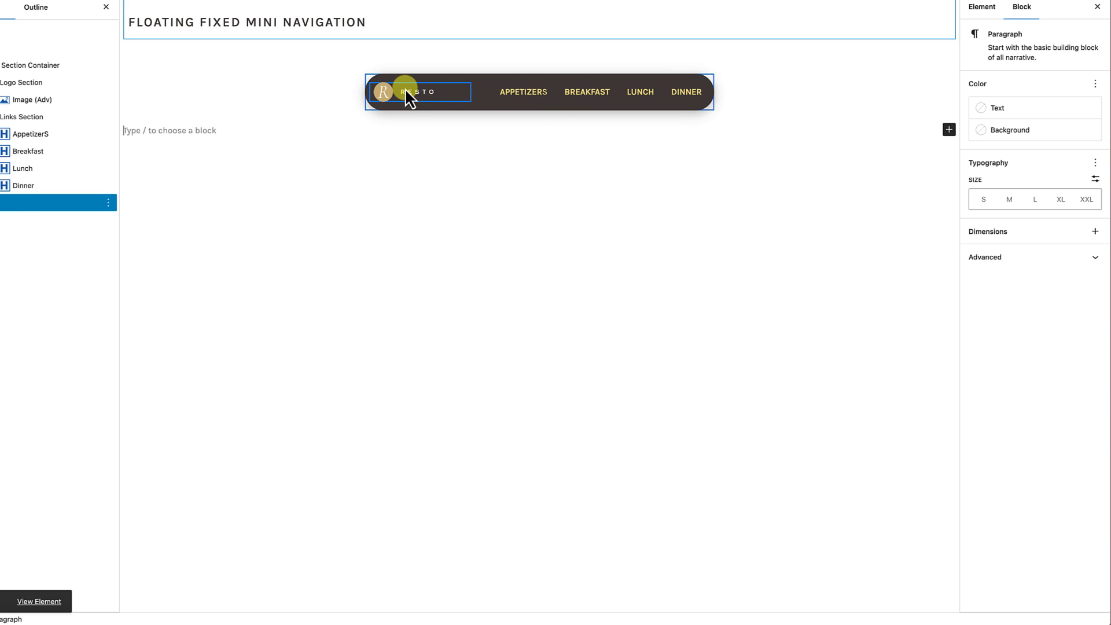
click(405, 92)
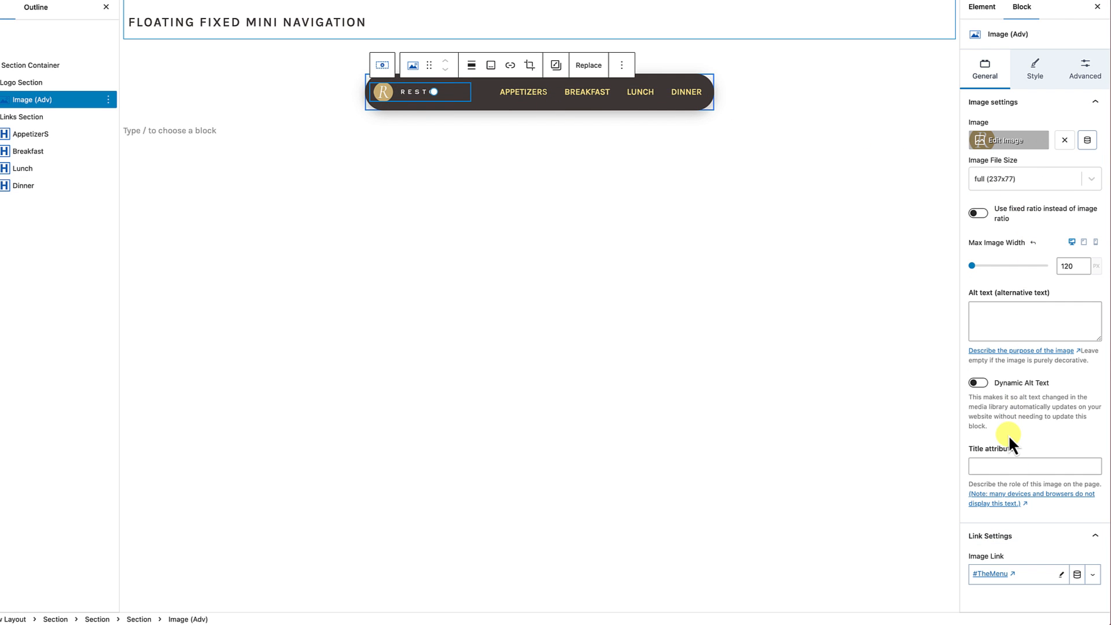
click(755, 338)
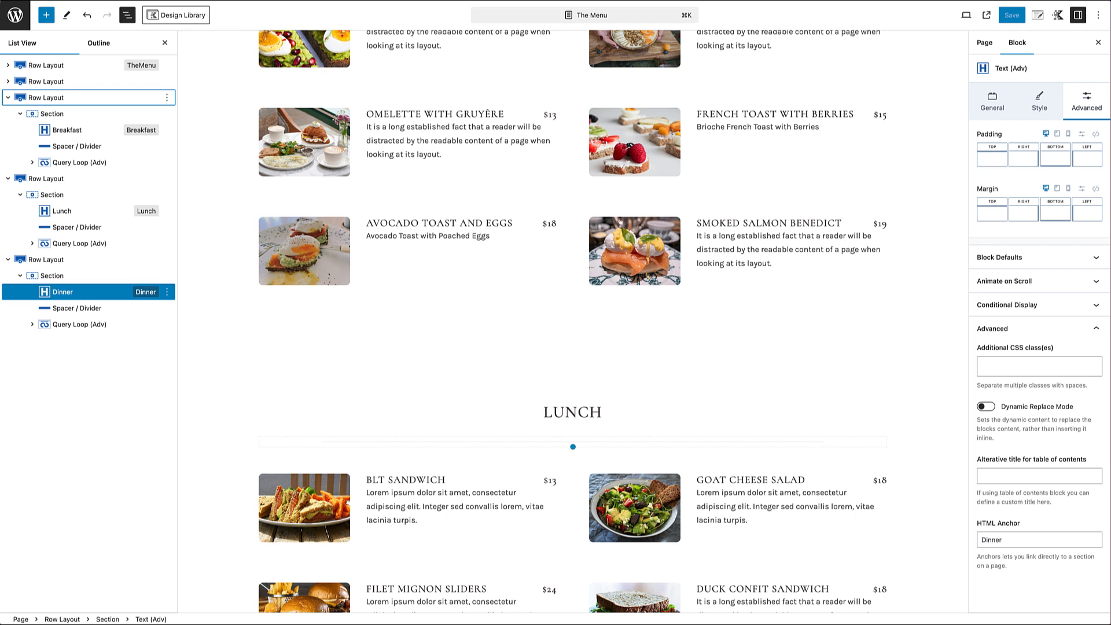
Step: View The Menu page on the front end and check the floating navigation all the way down to the footer
scroll(446, 310, up, 7)
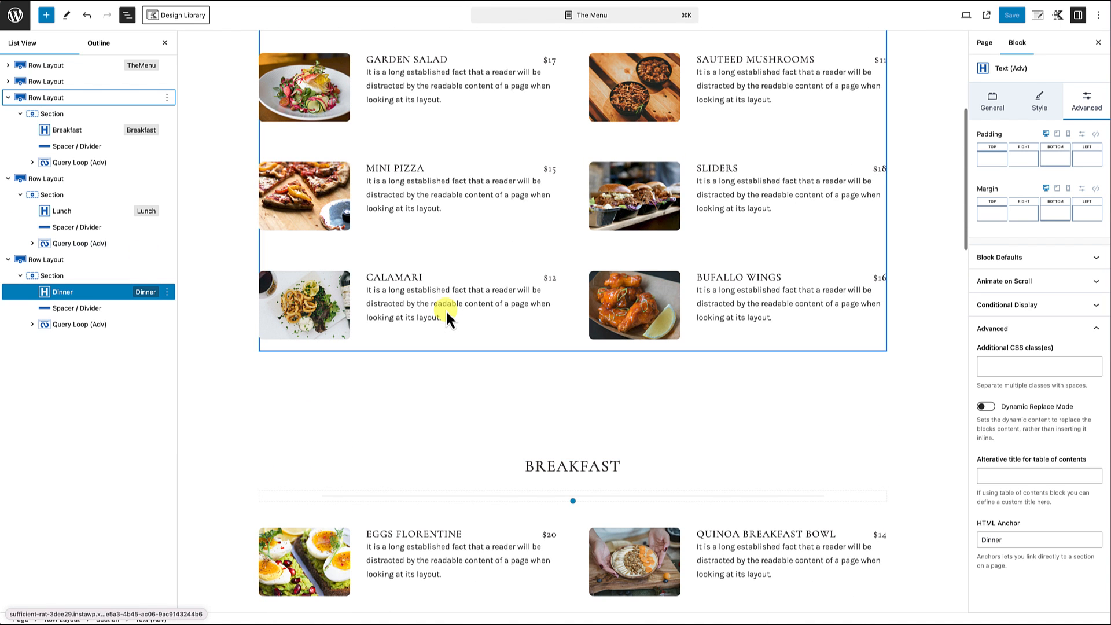
click(986, 15)
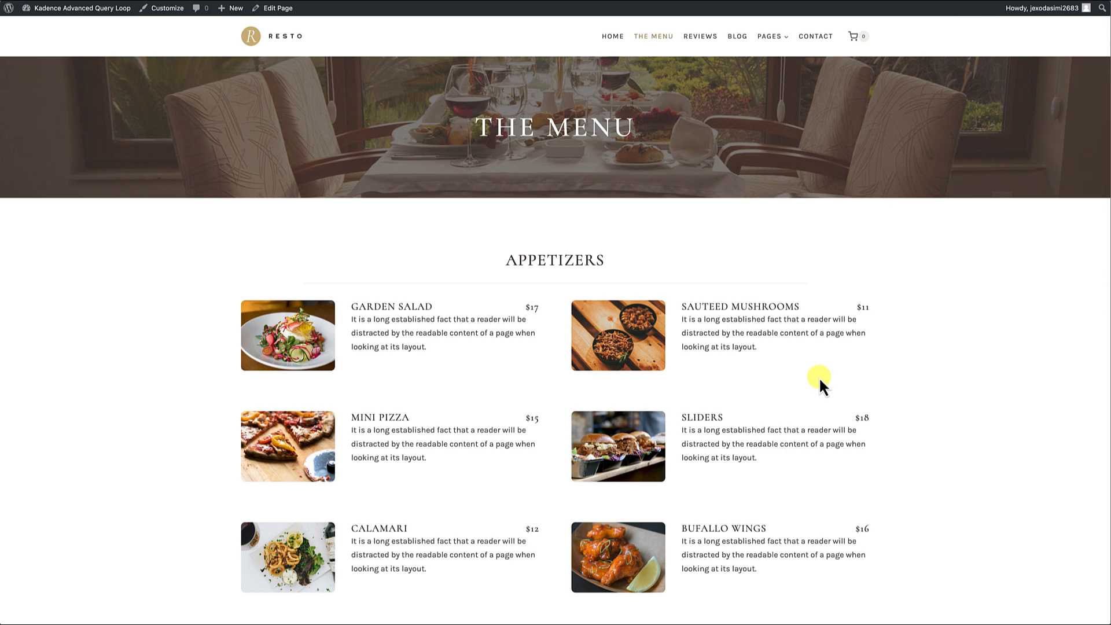
scroll(819, 377, down, 4)
scroll(818, 377, down, 3)
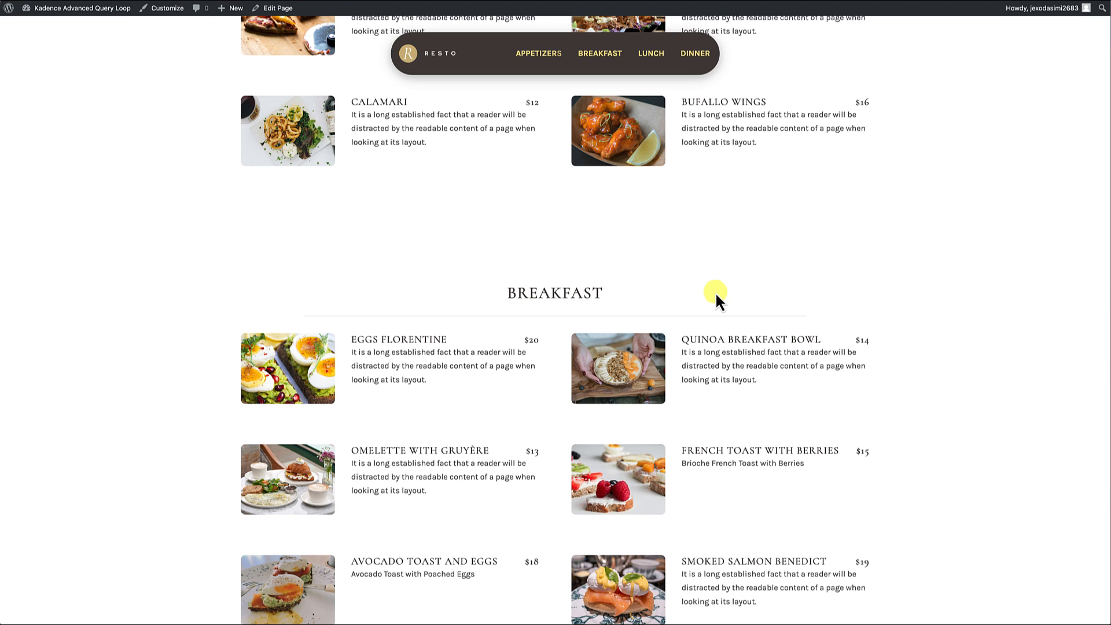
scroll(716, 292, down, 3)
scroll(716, 292, down, 13)
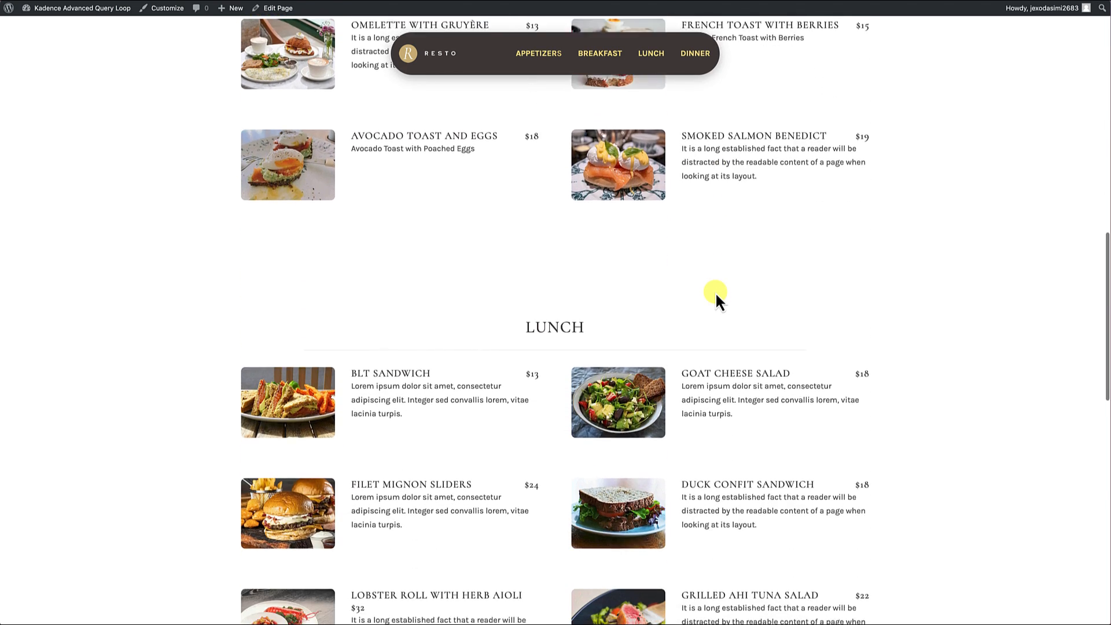
scroll(716, 292, down, 5)
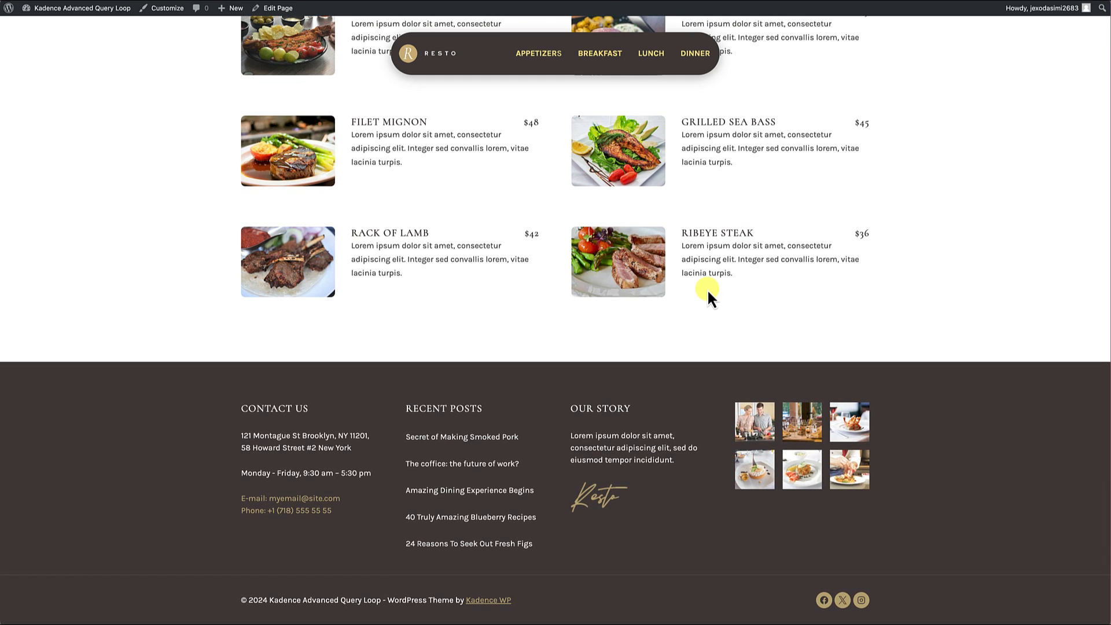
Step: Test the logo and Appetizers links of the floating navigation on the live page
click(427, 57)
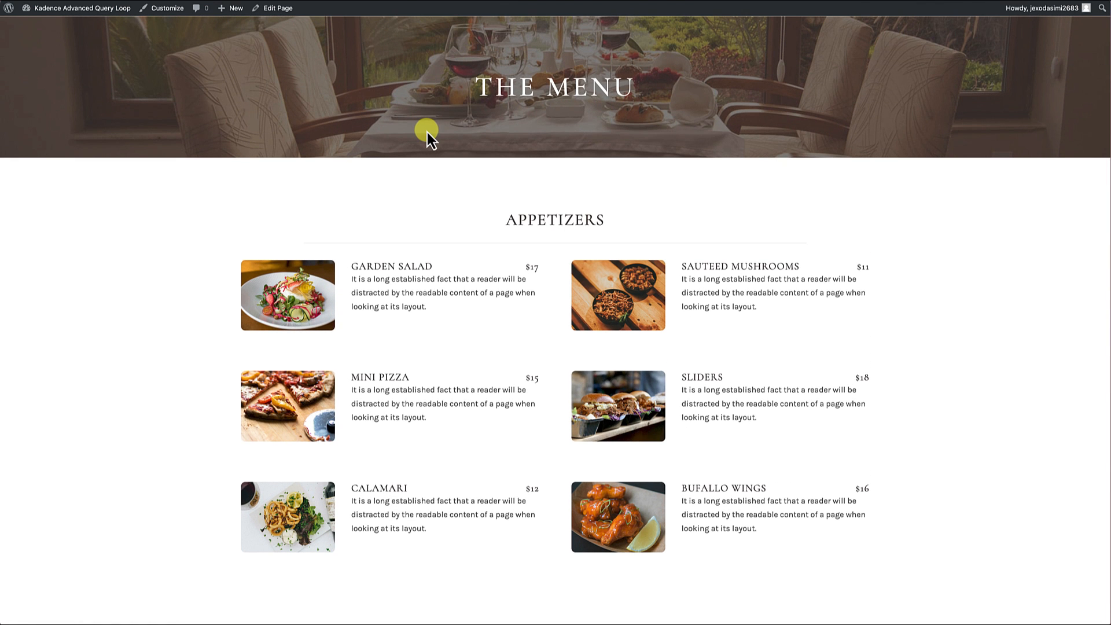
scroll(408, 297, down, 5)
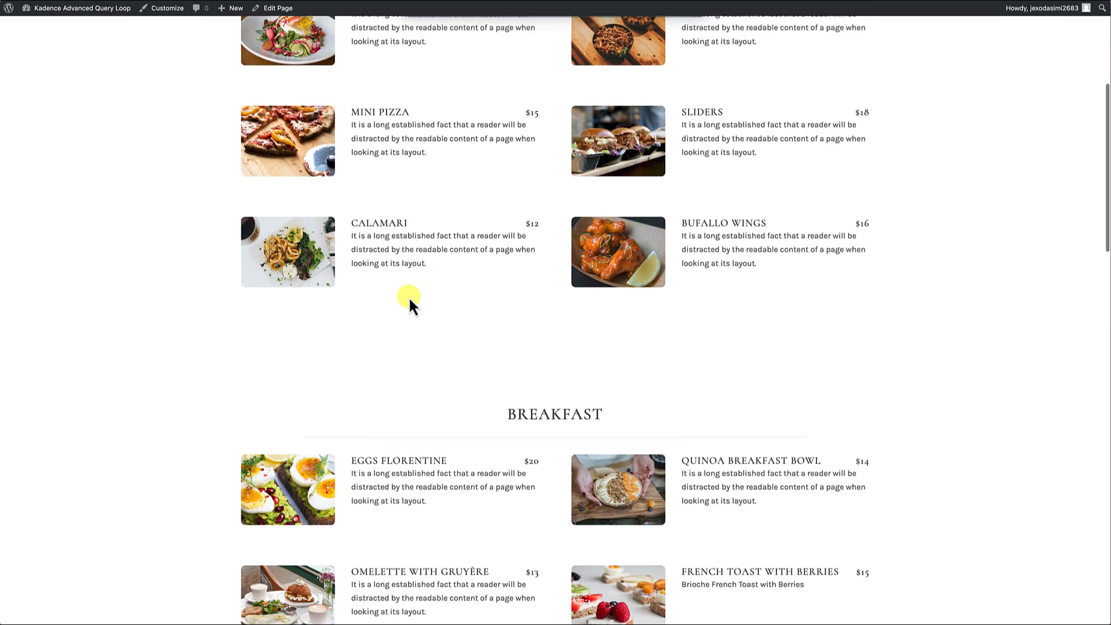
scroll(409, 296, down, 2)
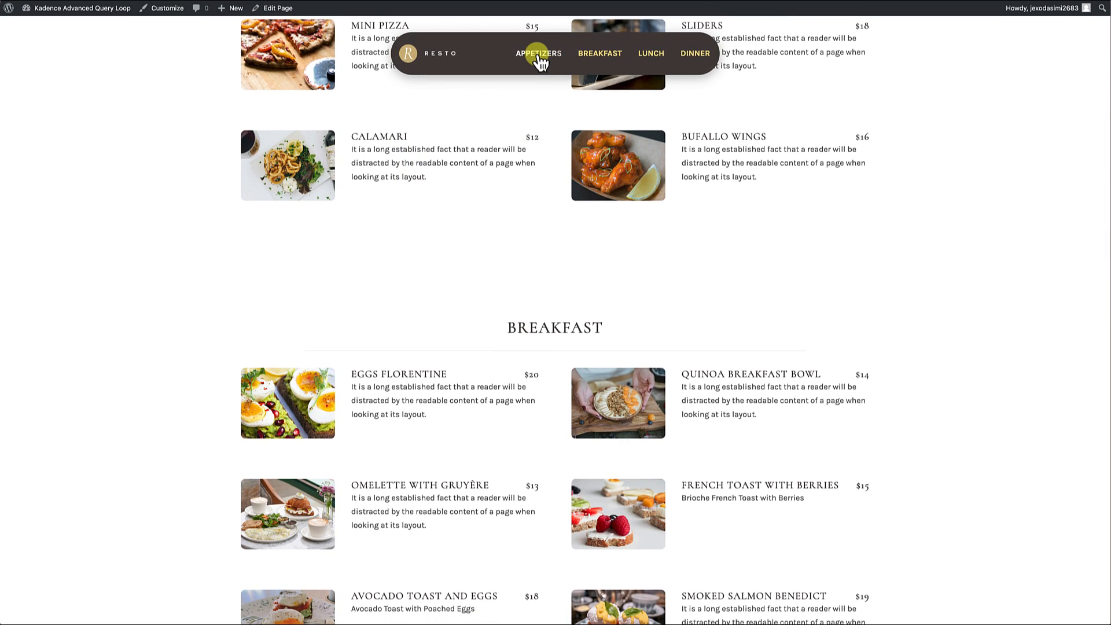
click(538, 56)
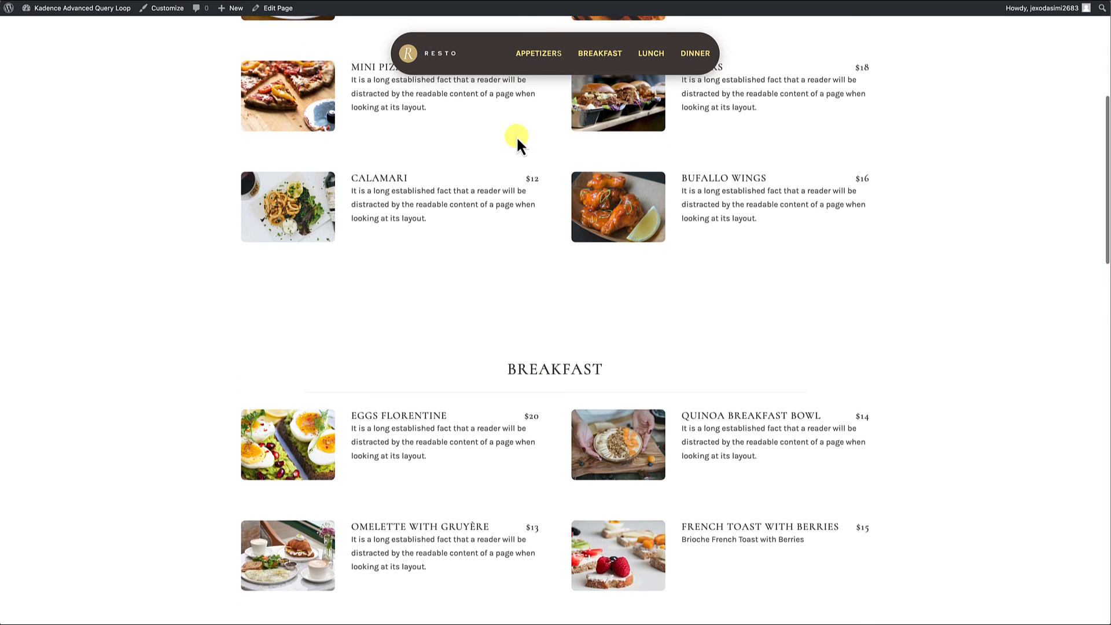
scroll(516, 135, up, 3)
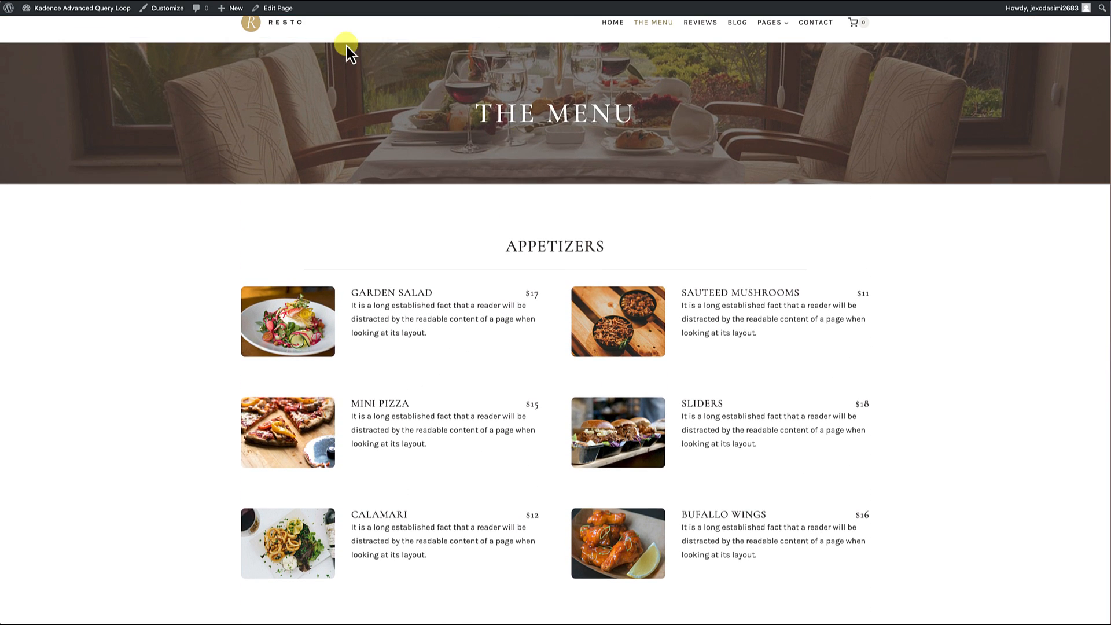
Step: Edit The Menu page, set the Appetizers heading's HTML anchor to Appetizers, and save the page
click(283, 16)
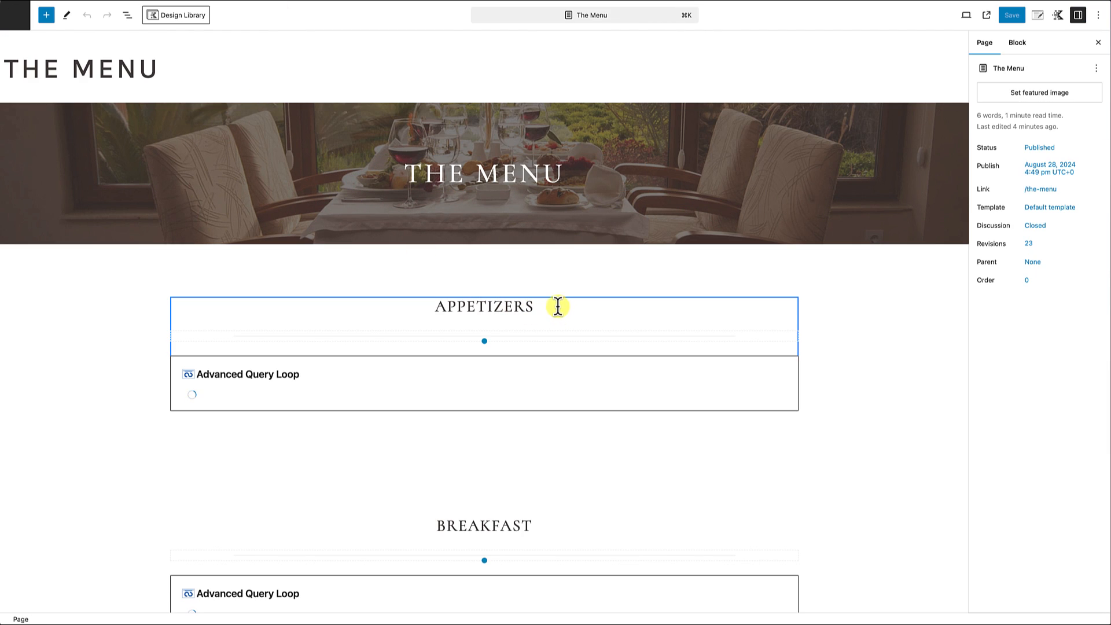
click(521, 306)
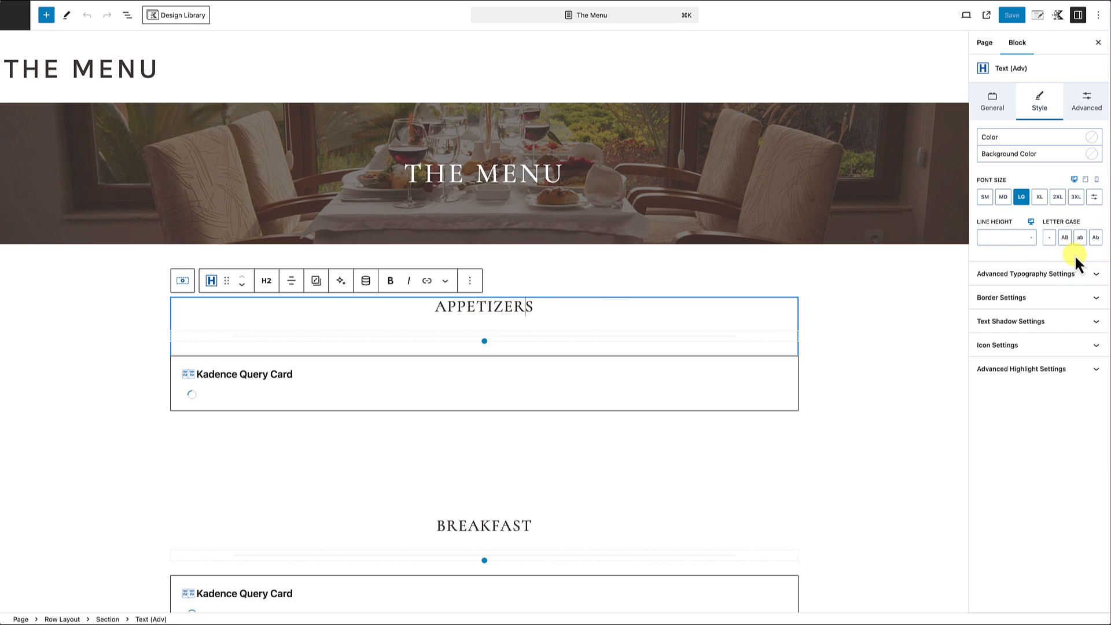
click(1088, 103)
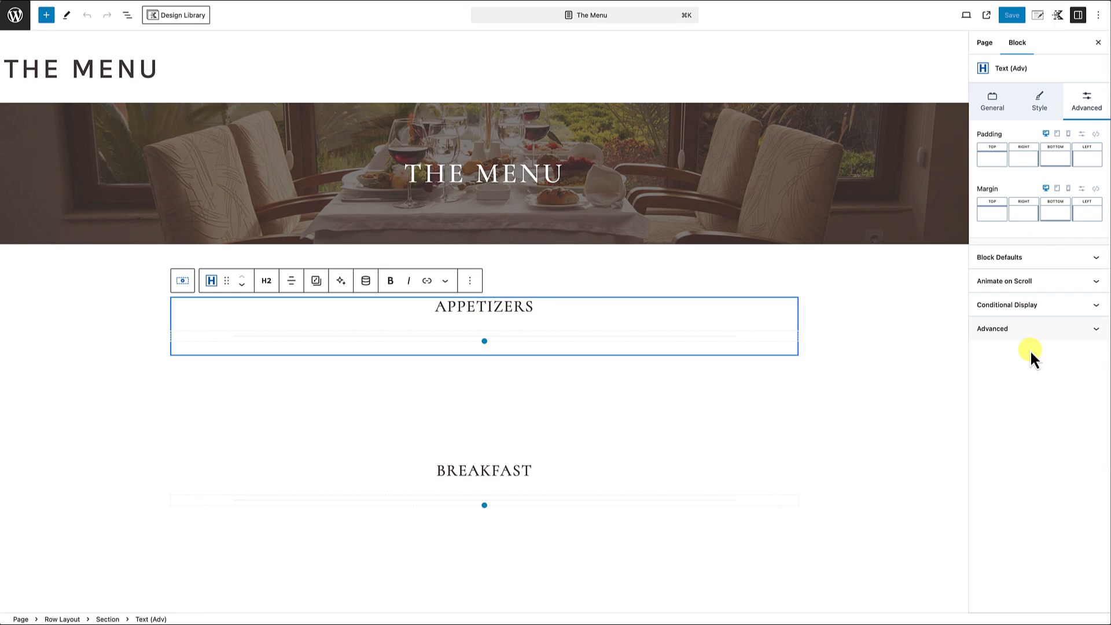
click(1032, 333)
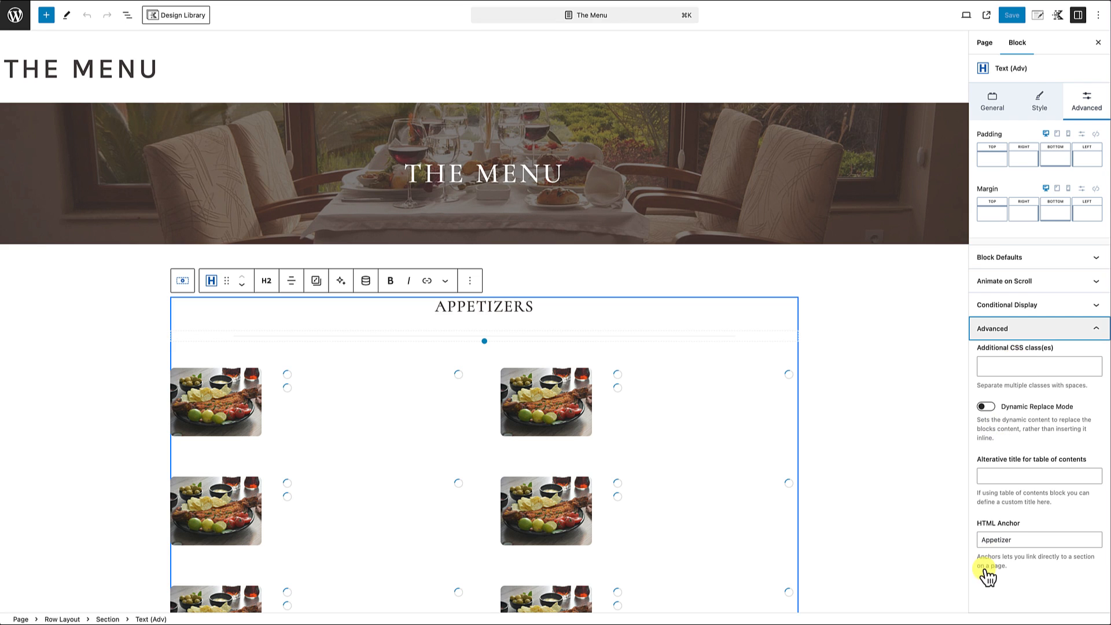
click(1024, 540)
text(s)
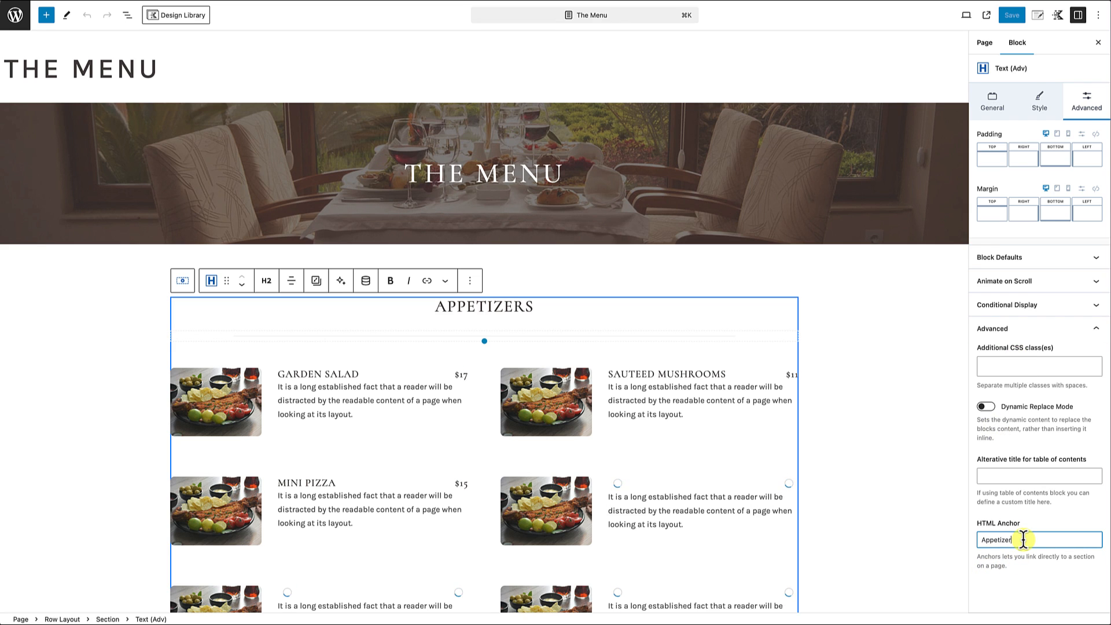
click(1012, 15)
Step: View the saved page and test the floating navigation's Appetizers, Breakfast, Lunch, Dinner and logo links
click(99, 603)
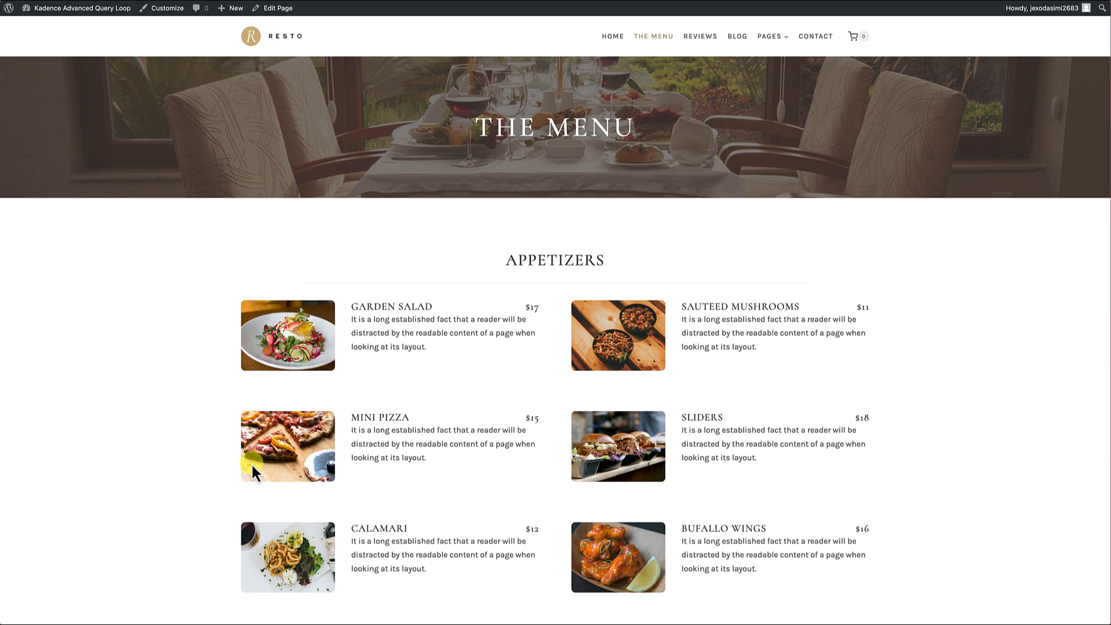
scroll(251, 469, down, 8)
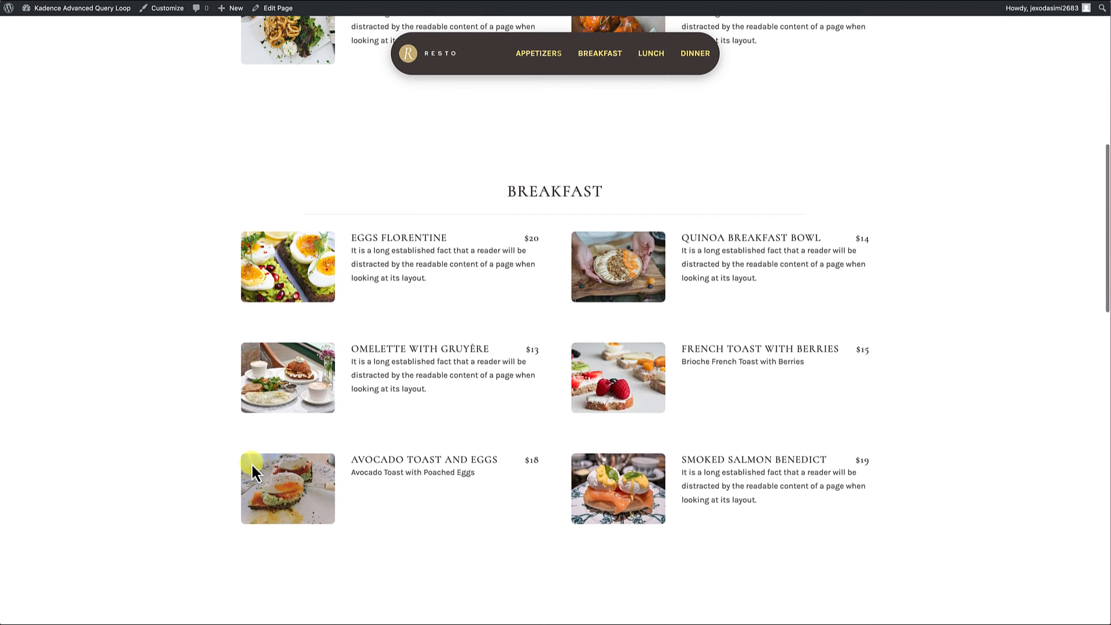
click(541, 55)
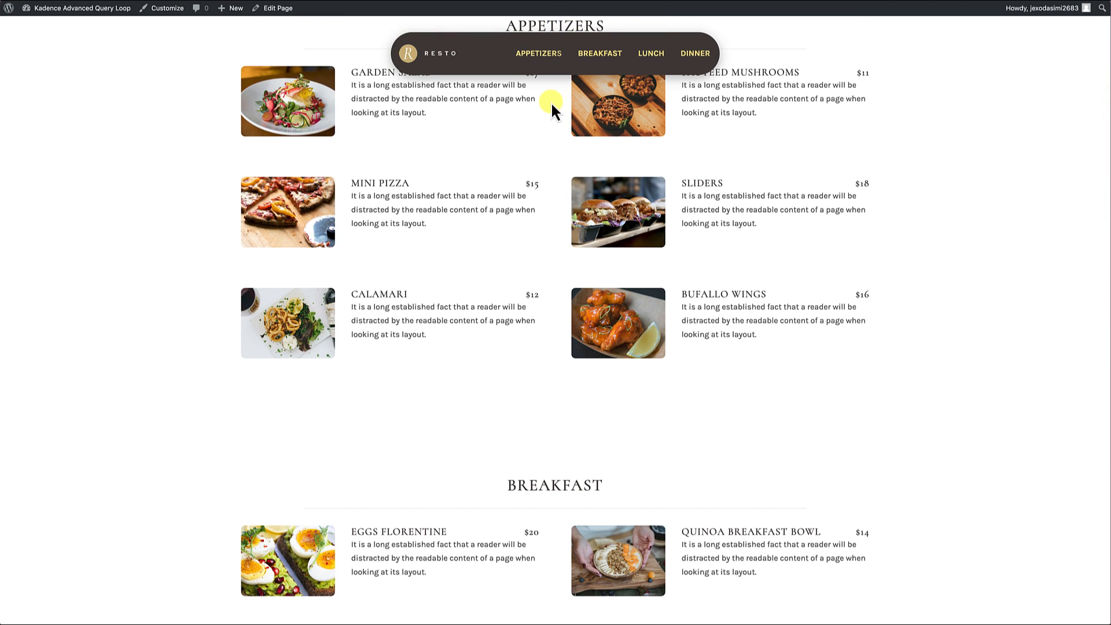
click(605, 58)
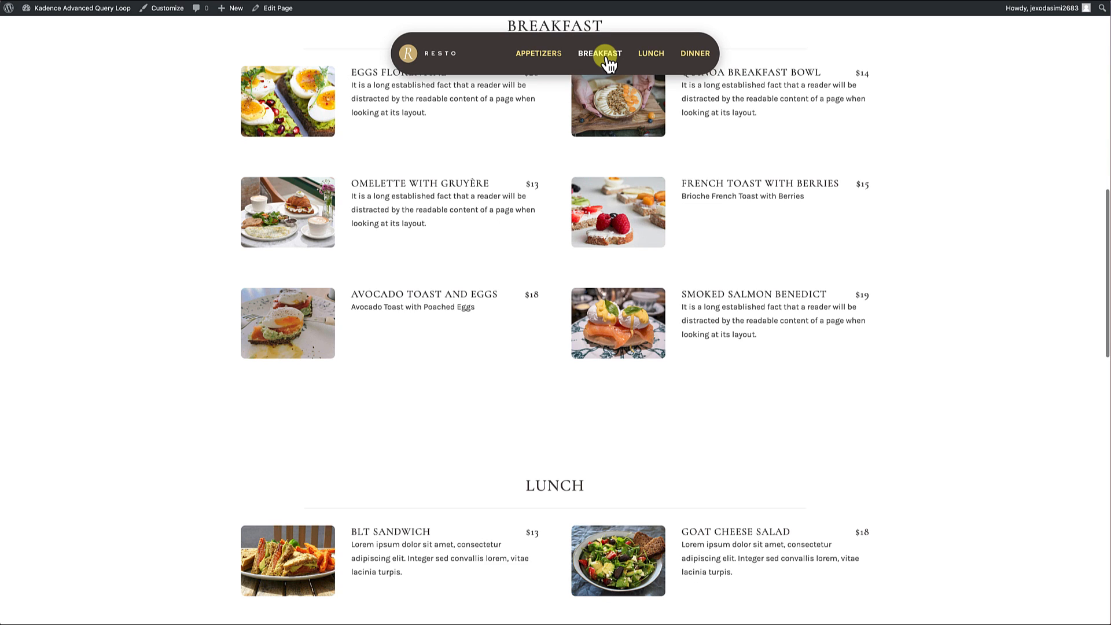
click(659, 58)
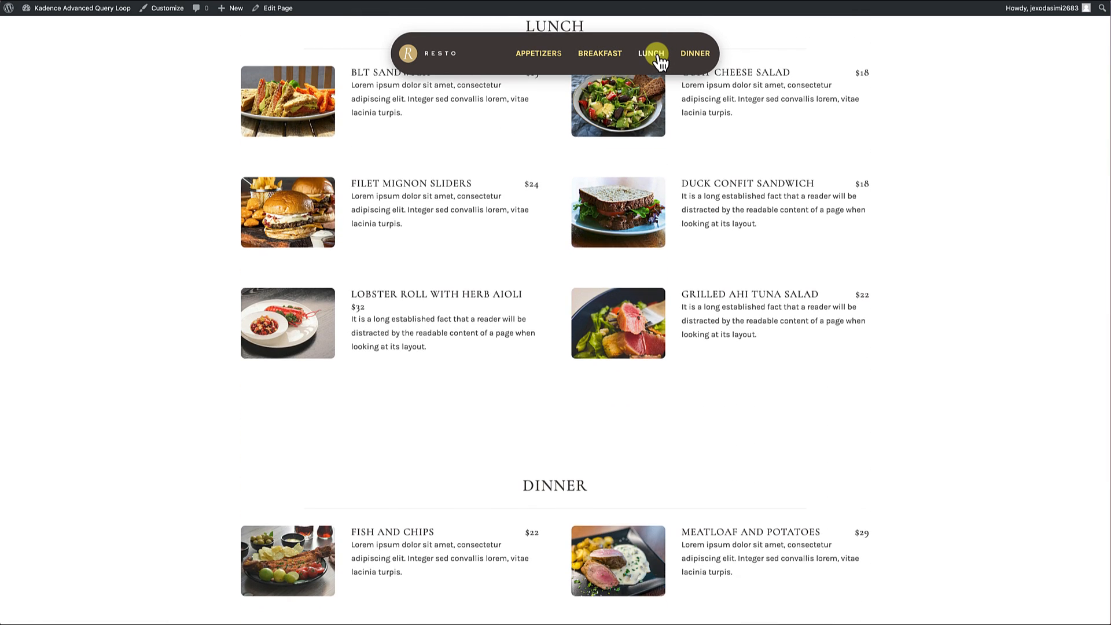
click(699, 58)
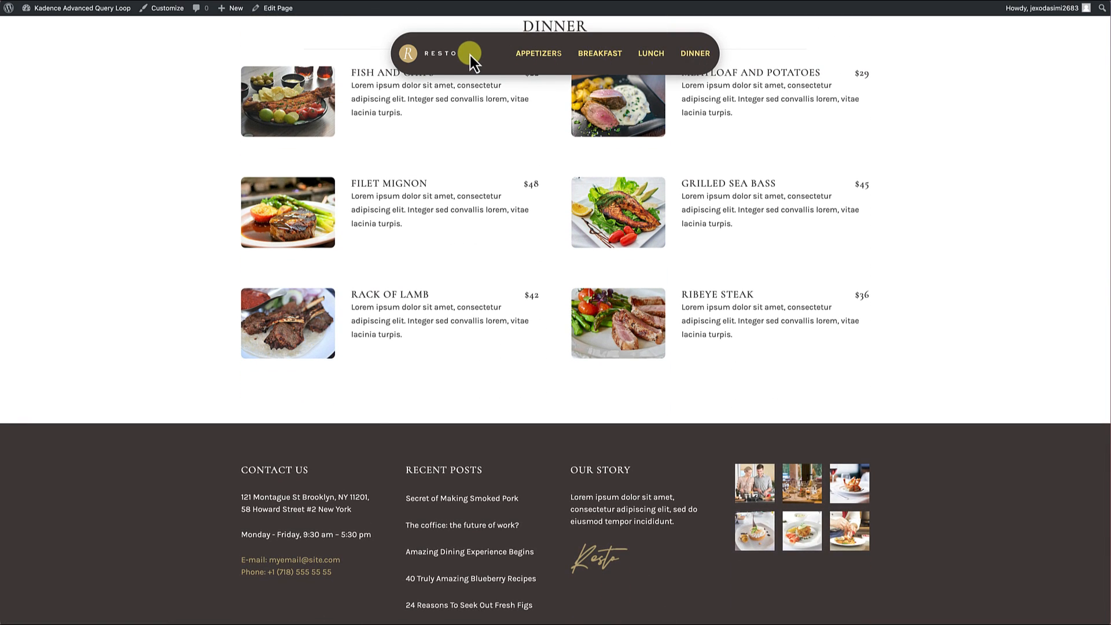
click(431, 57)
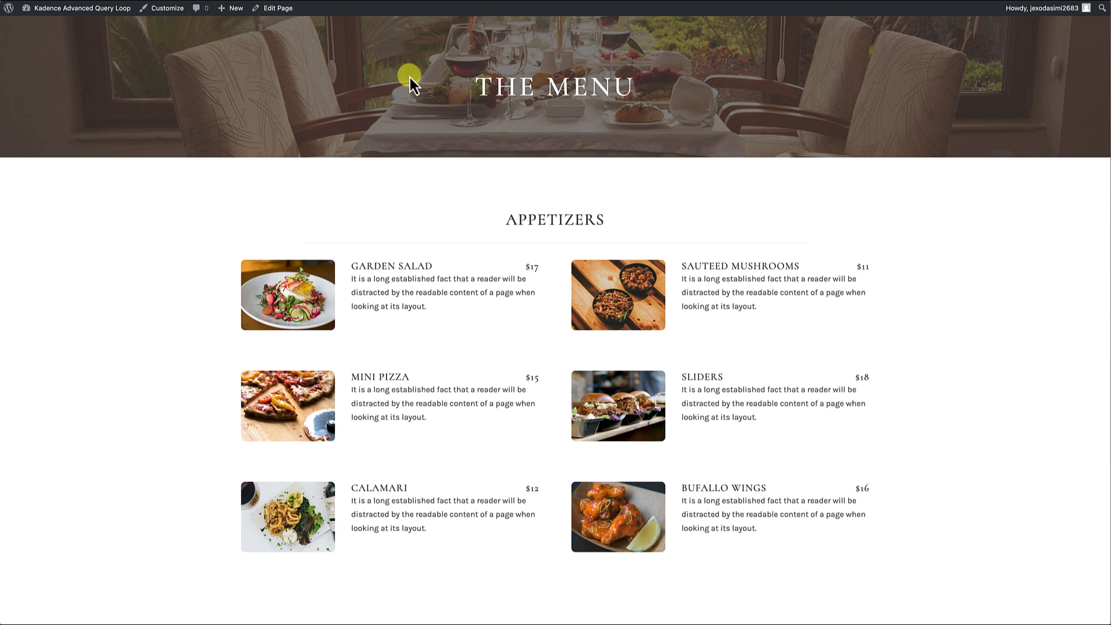
scroll(458, 191, down, 7)
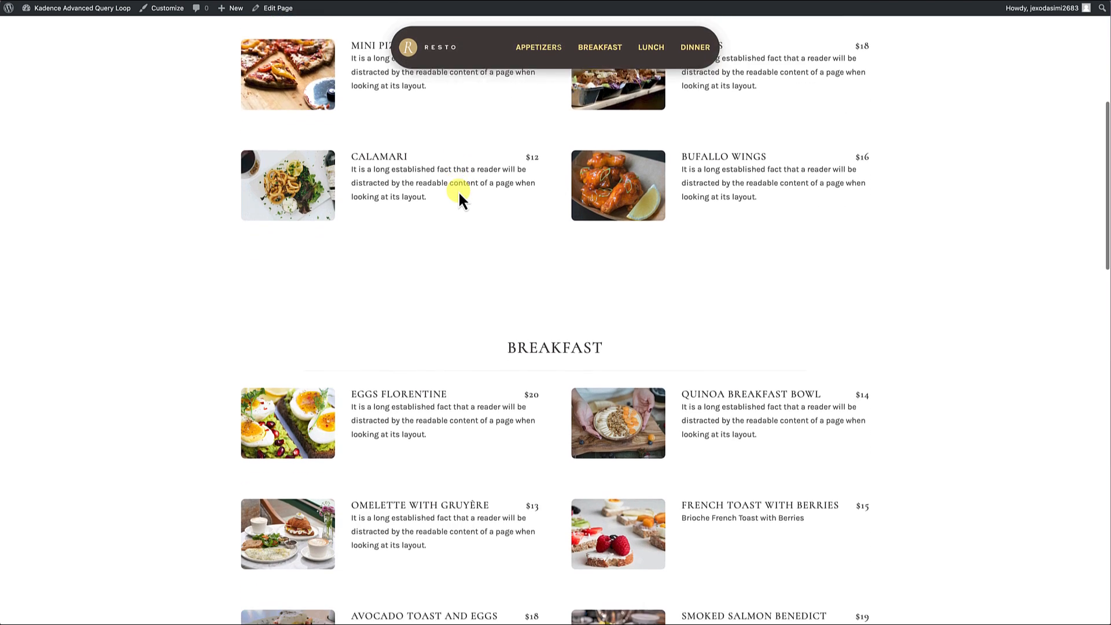
scroll(458, 191, down, 2)
scroll(459, 191, up, 10)
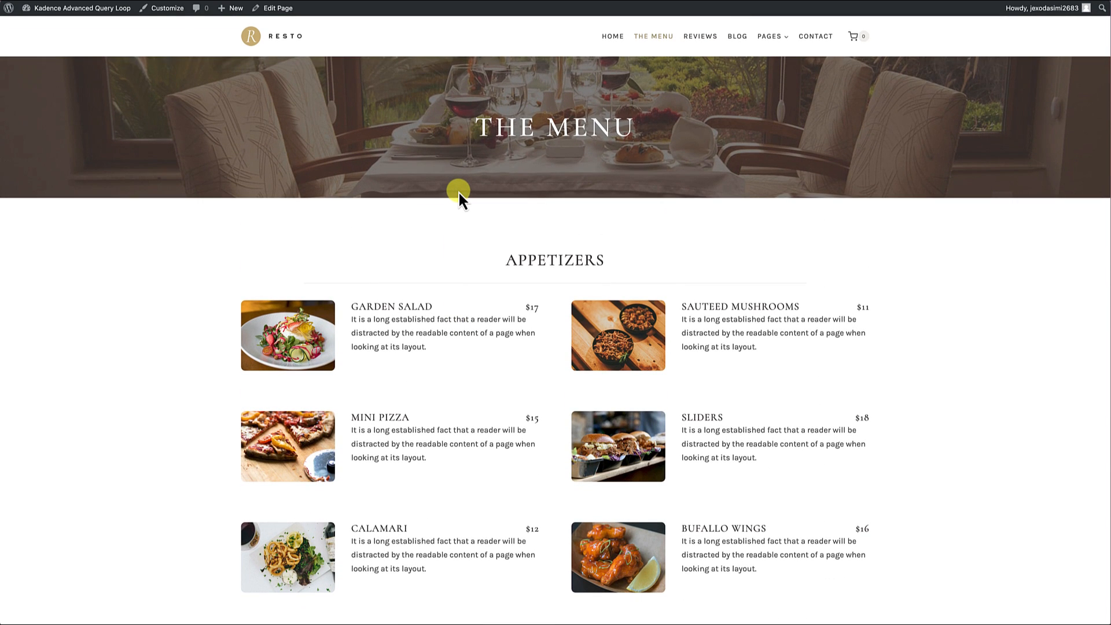
Step: Inspect the page with the iPhone 14 Pro Max device preview and examine the floating navigation's mobile layout
right_click(123, 265)
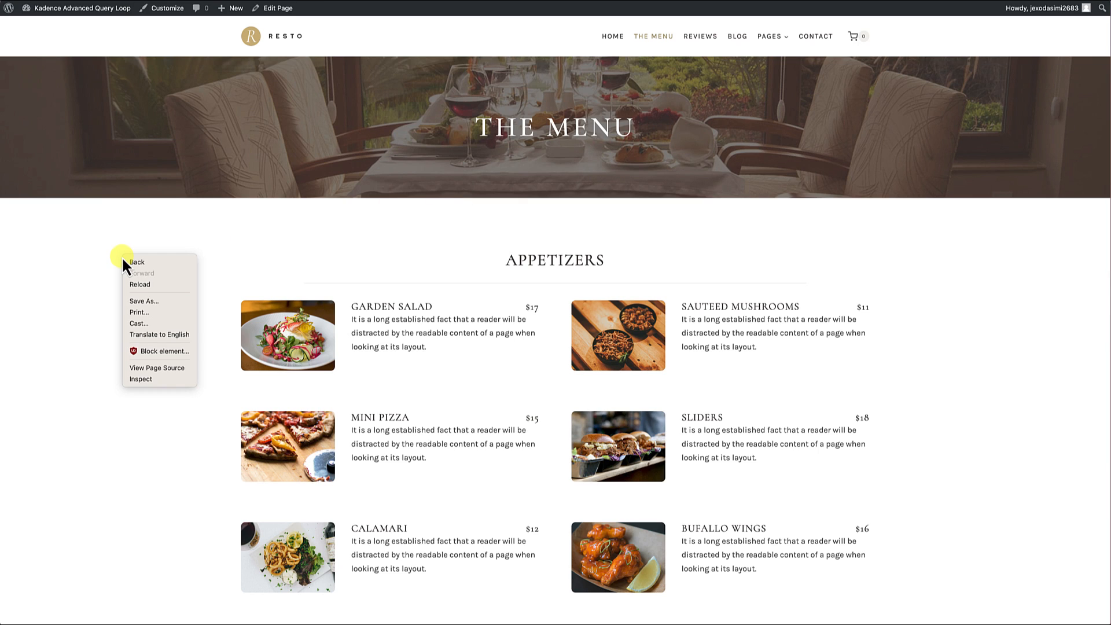
click(139, 382)
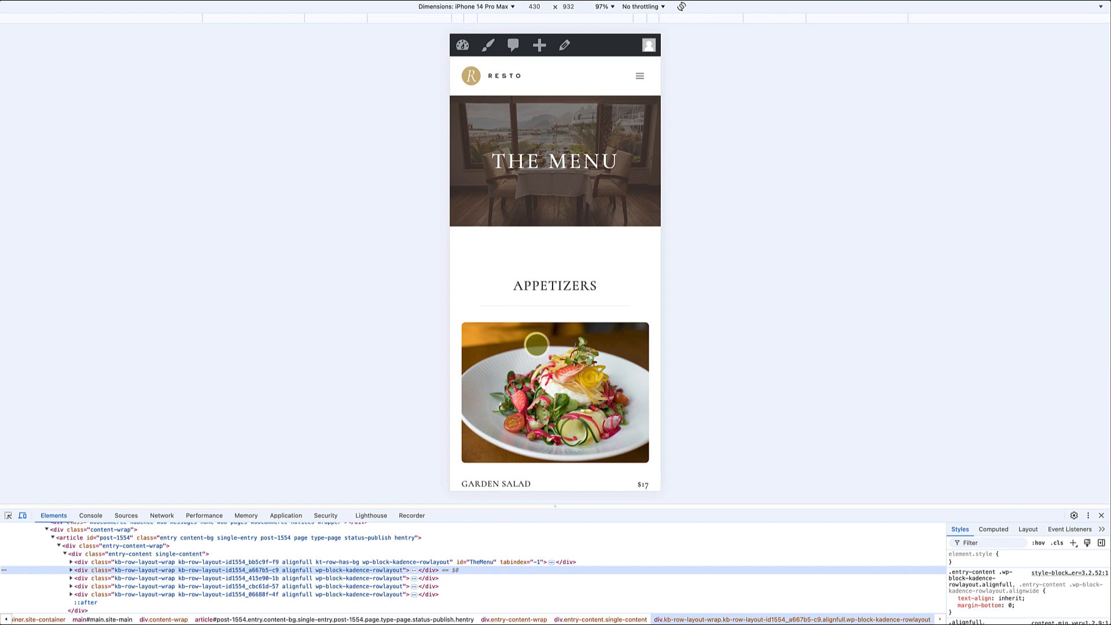
scroll(537, 345, down, 5)
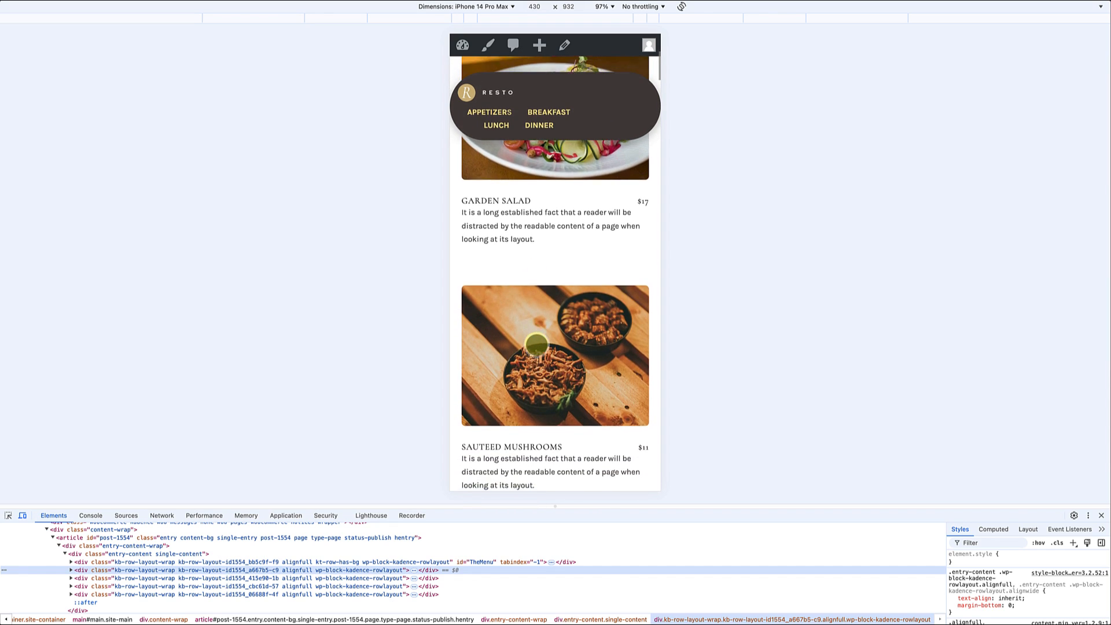
scroll(537, 345, down, 4)
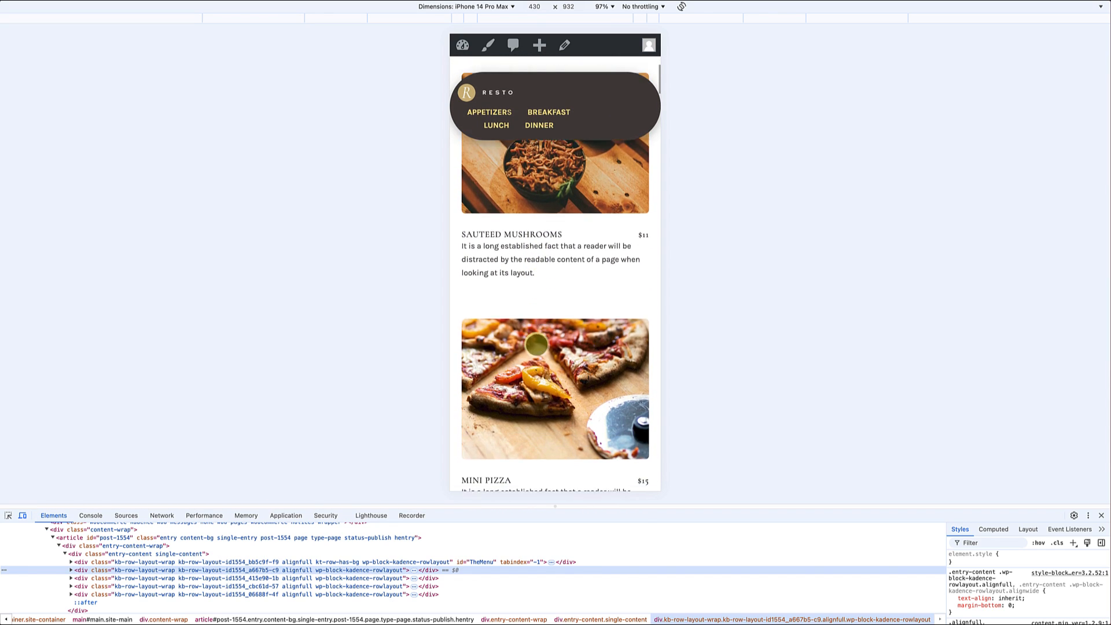
scroll(536, 345, down, 1)
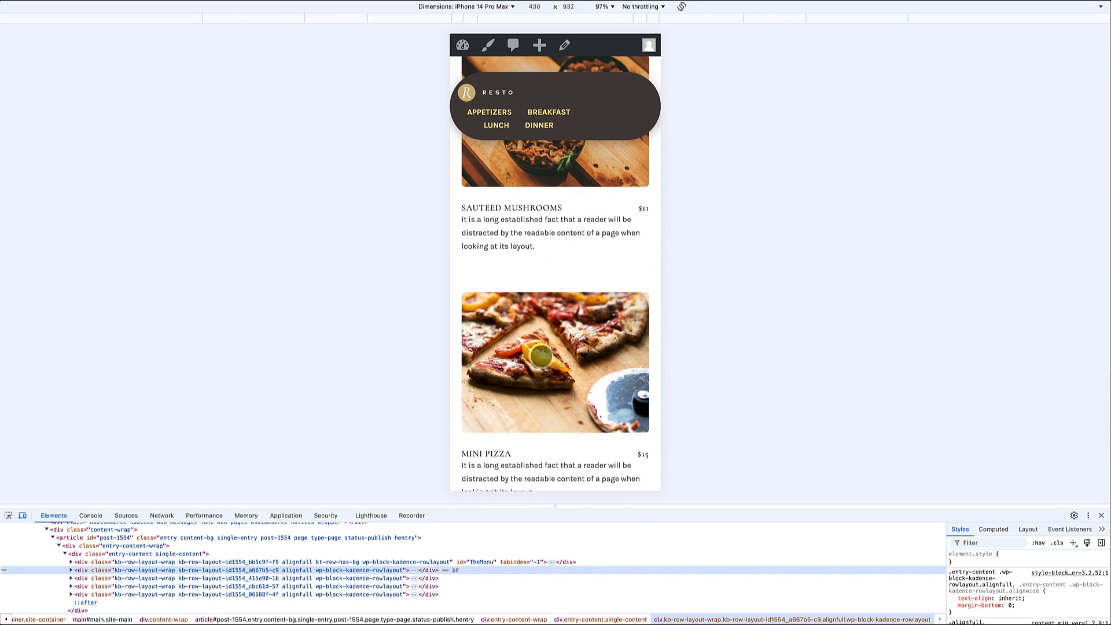
scroll(541, 354, down, 11)
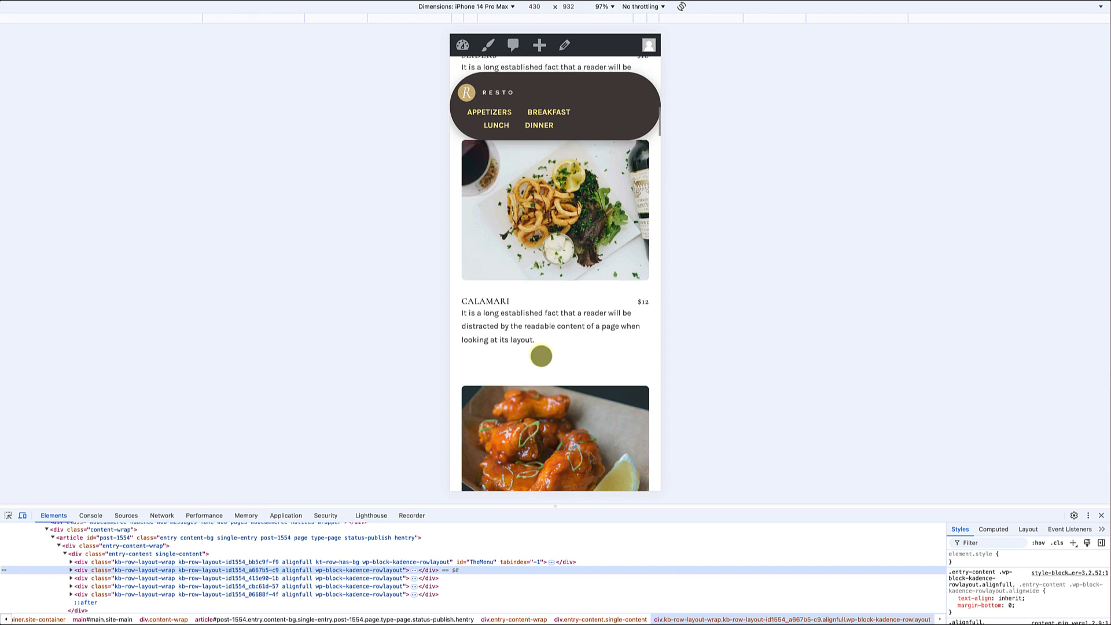
scroll(541, 356, down, 10)
scroll(541, 356, up, 15)
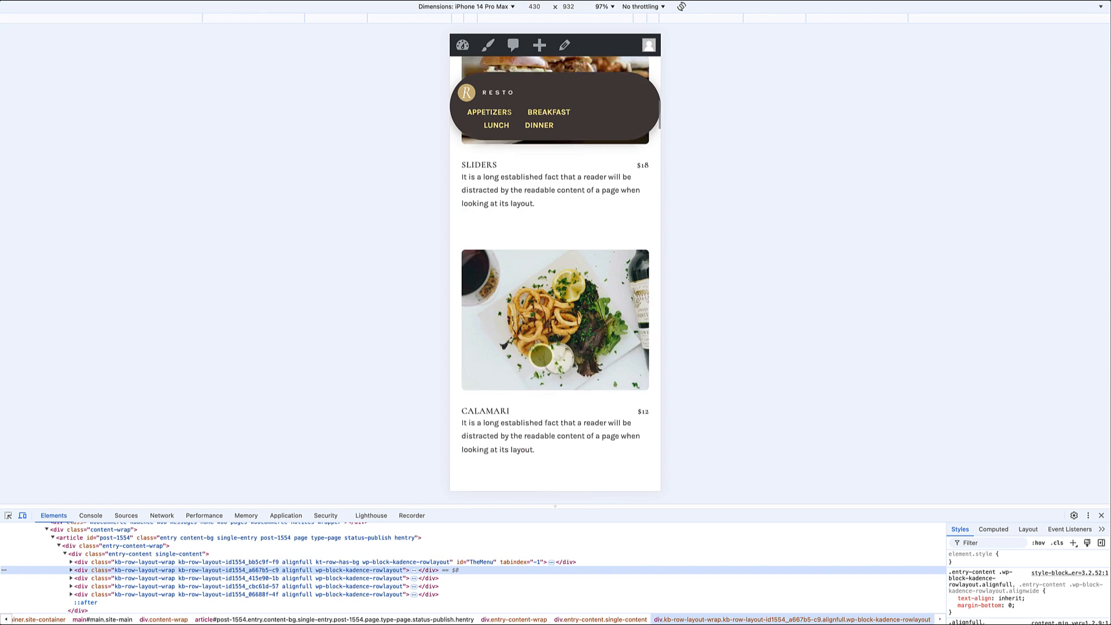
Step: Switch the device preview to iPad Mini and test the floating navigation's Appetizers, Breakfast, Lunch and Dinner links
scroll(542, 356, up, 3)
click(509, 7)
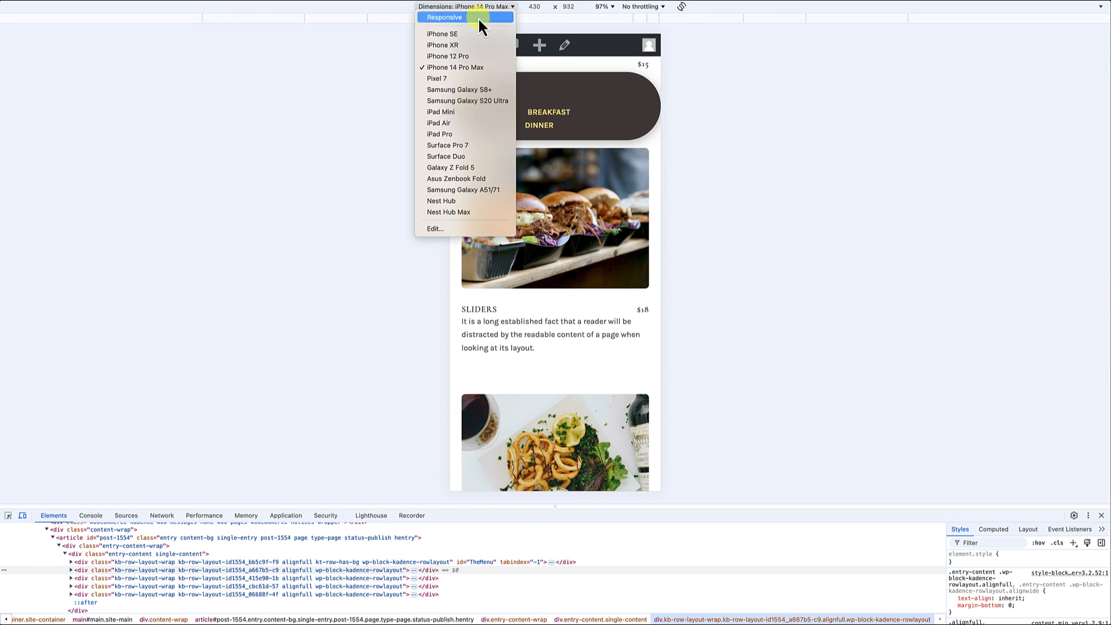
click(441, 112)
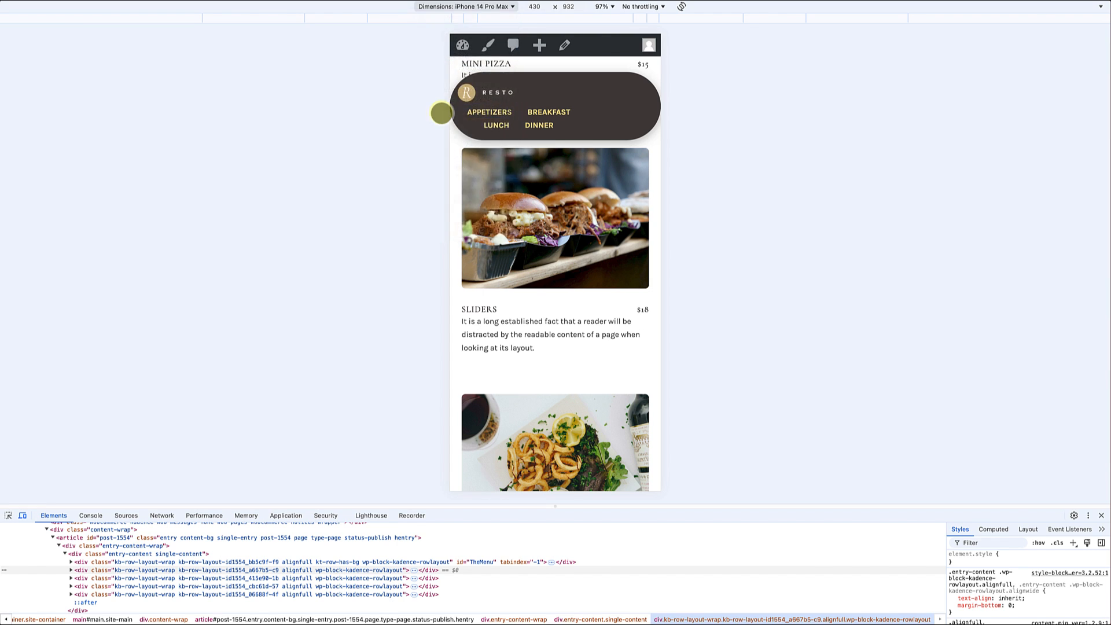
scroll(515, 236, up, 10)
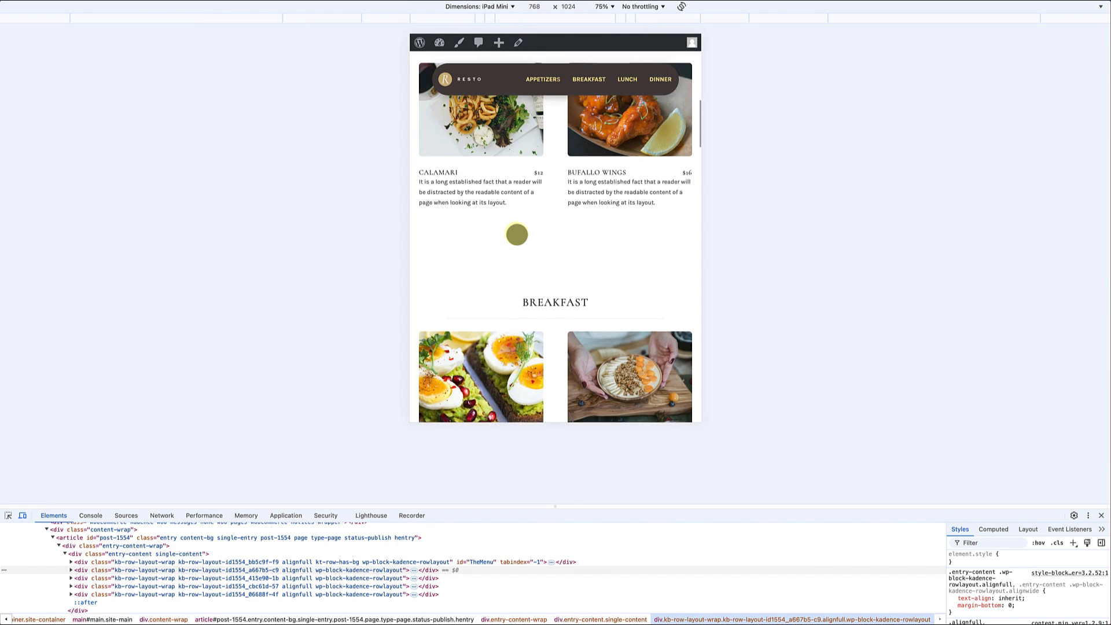
scroll(517, 234, down, 5)
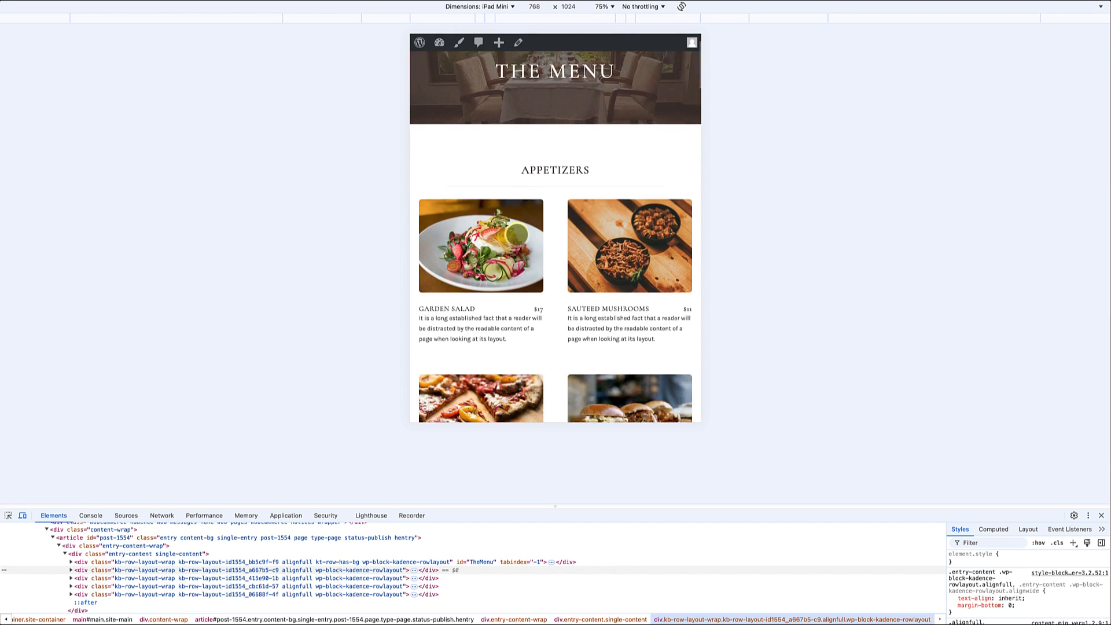
click(552, 79)
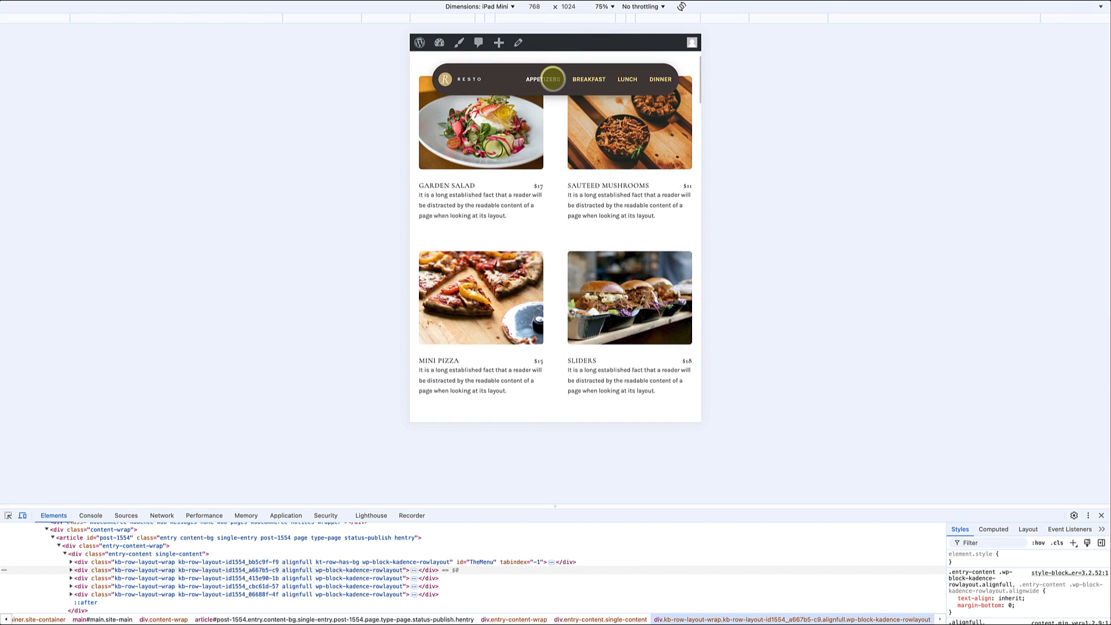
click(581, 79)
click(614, 80)
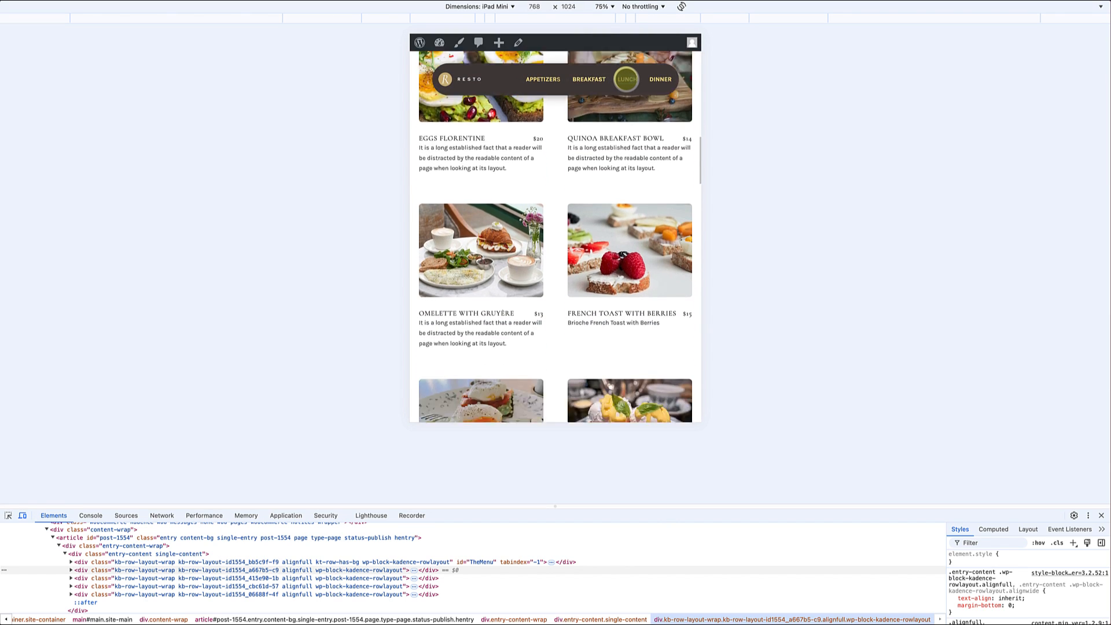
click(651, 79)
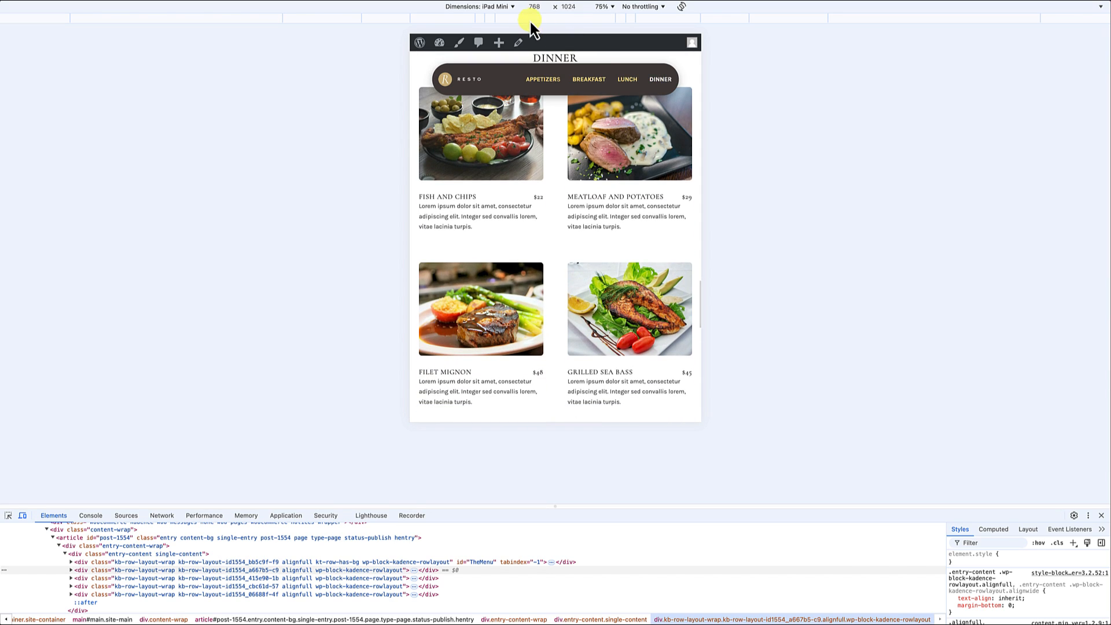
Step: Switch the device preview to iPhone 12 Pro and test the floating navigation's Dinner link
click(503, 7)
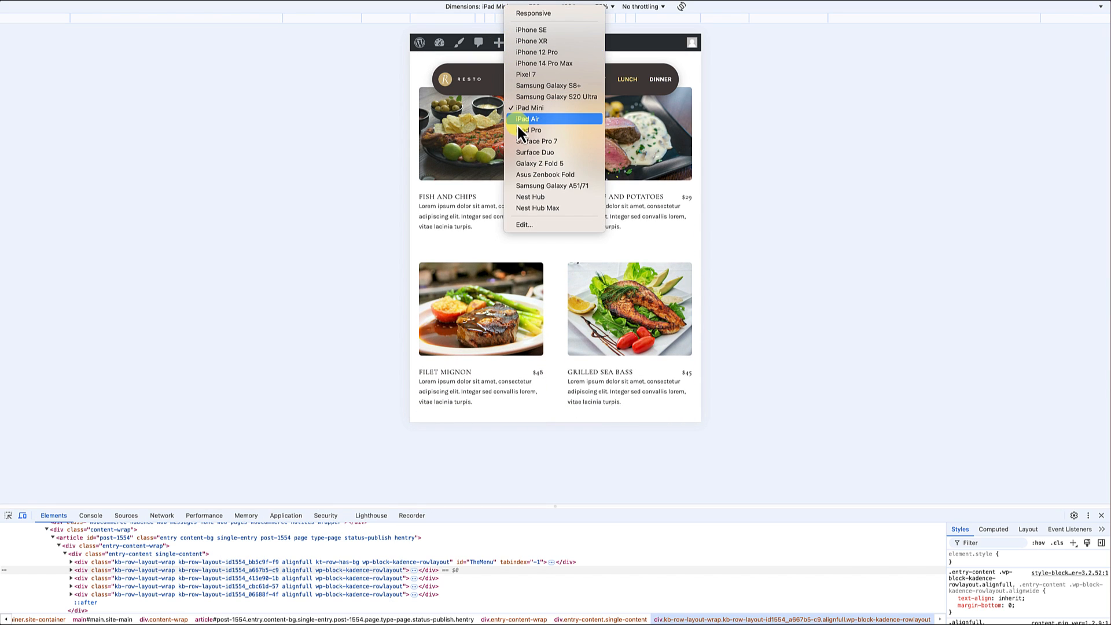
click(536, 52)
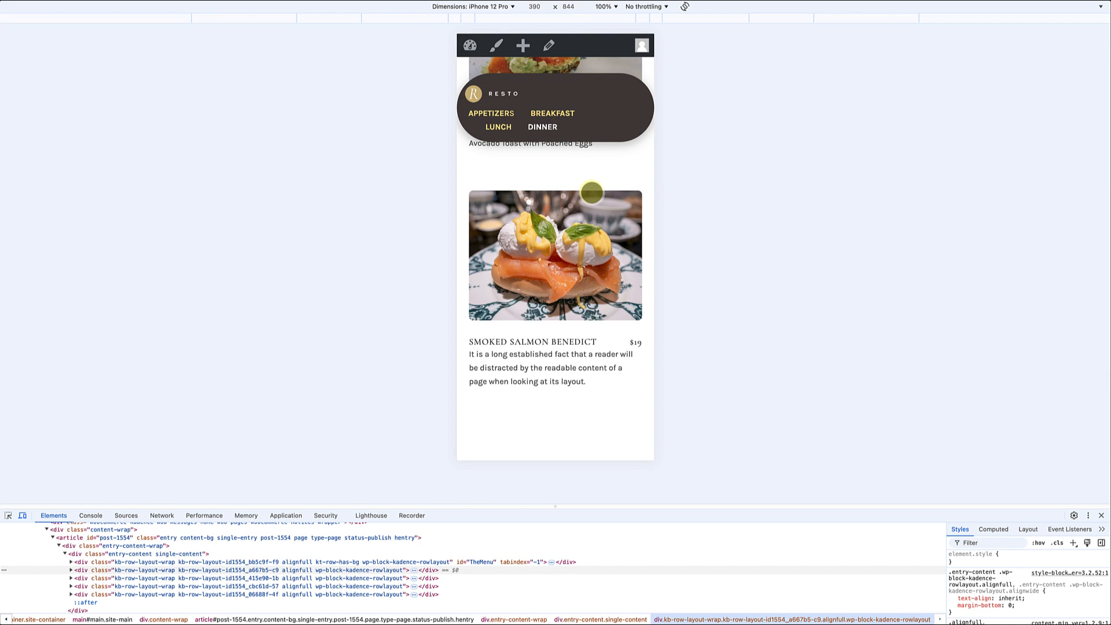
click(543, 126)
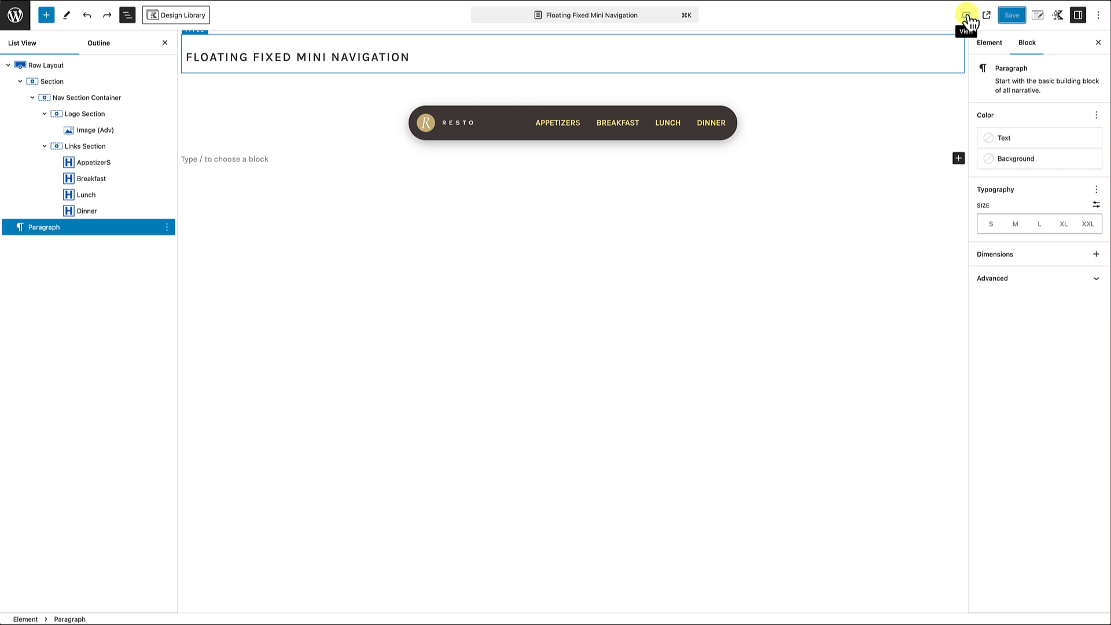
Step: In the Floating Fixed Mini Navigation element, set the Logo Section's mobile max width to 100% and its mobile alignment to center
click(966, 16)
click(883, 84)
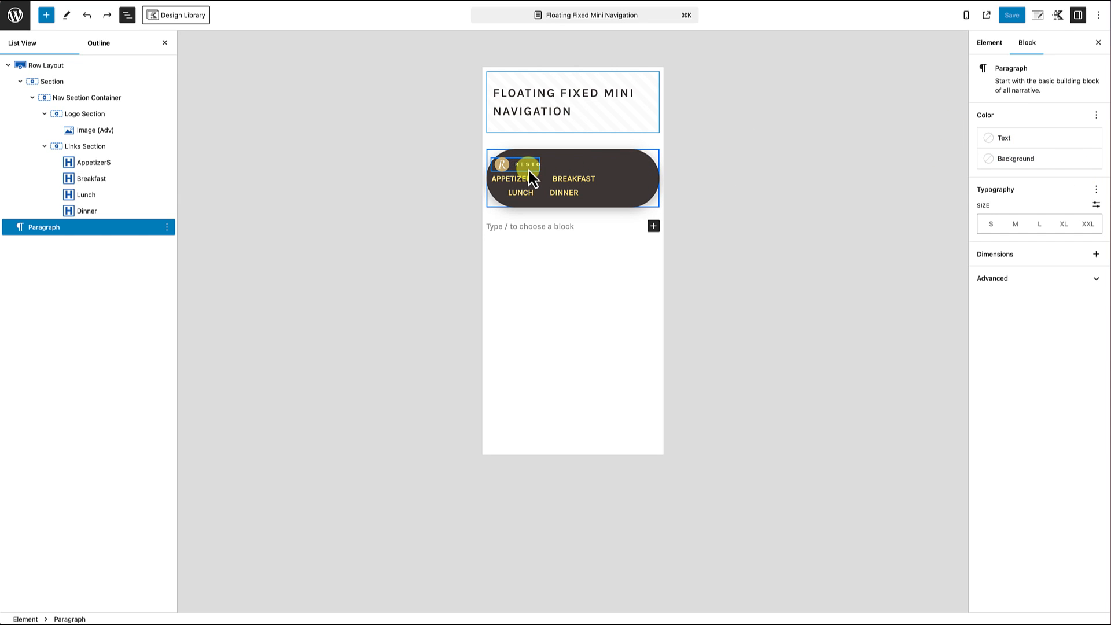
click(86, 116)
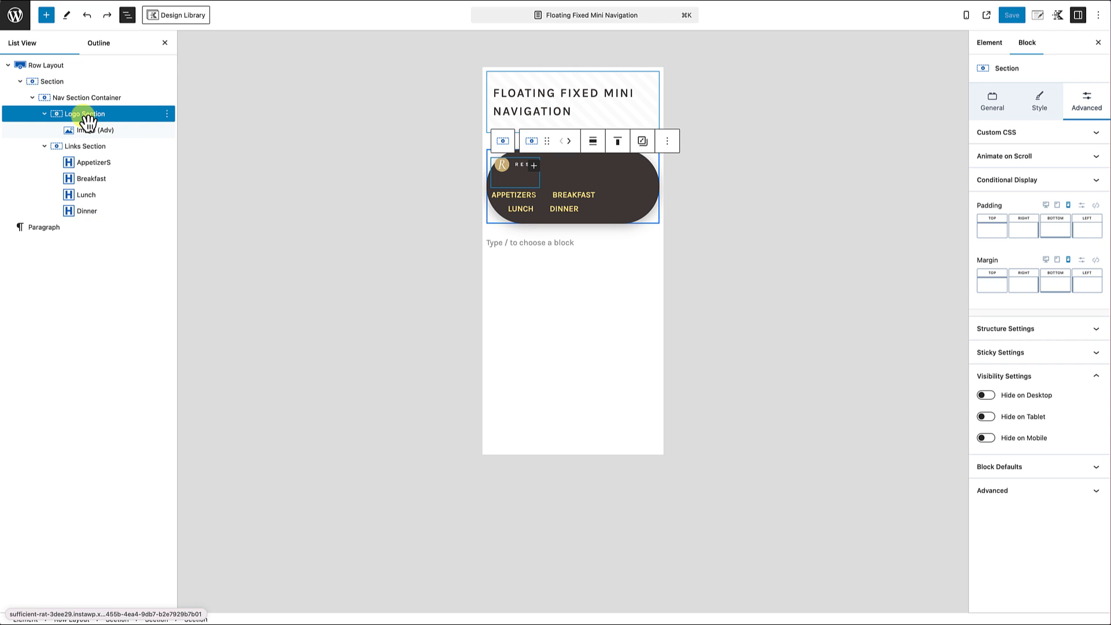
click(1047, 206)
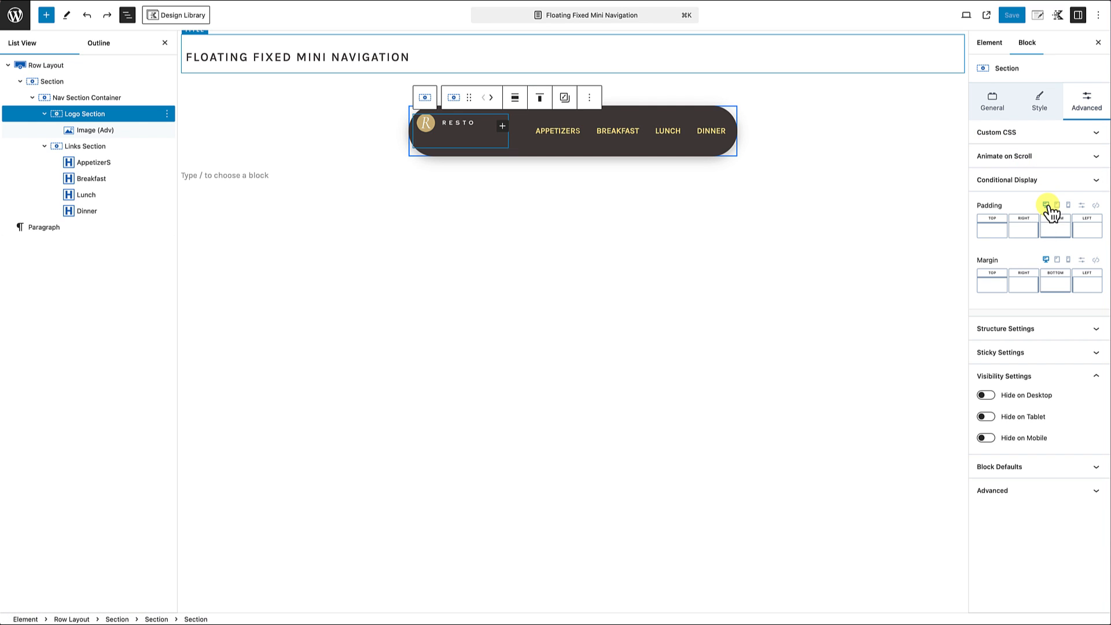
click(998, 103)
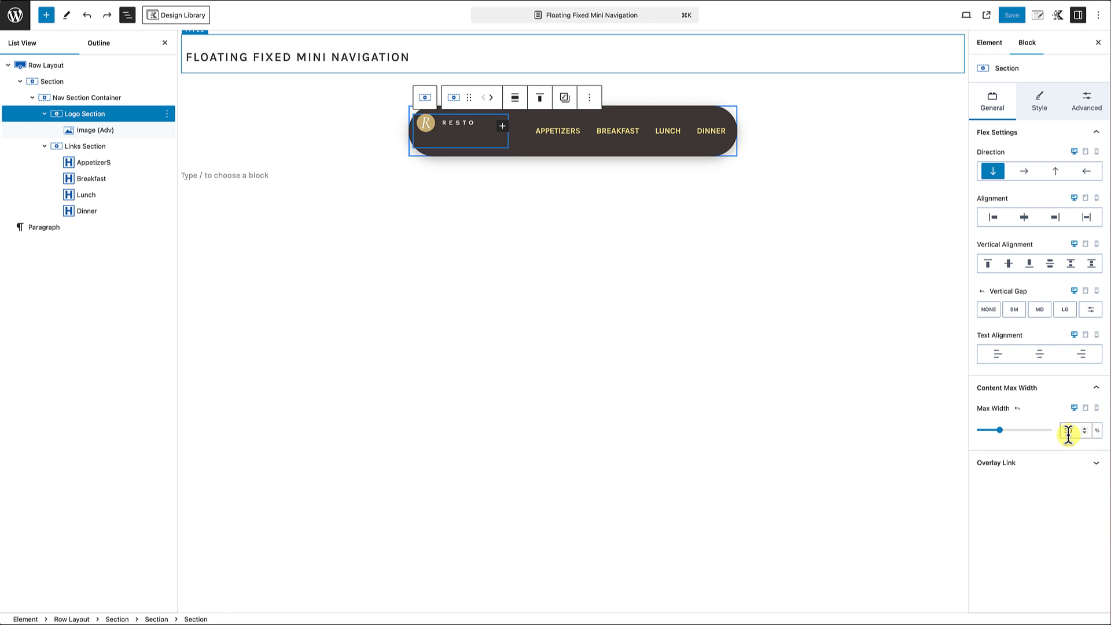
click(1097, 409)
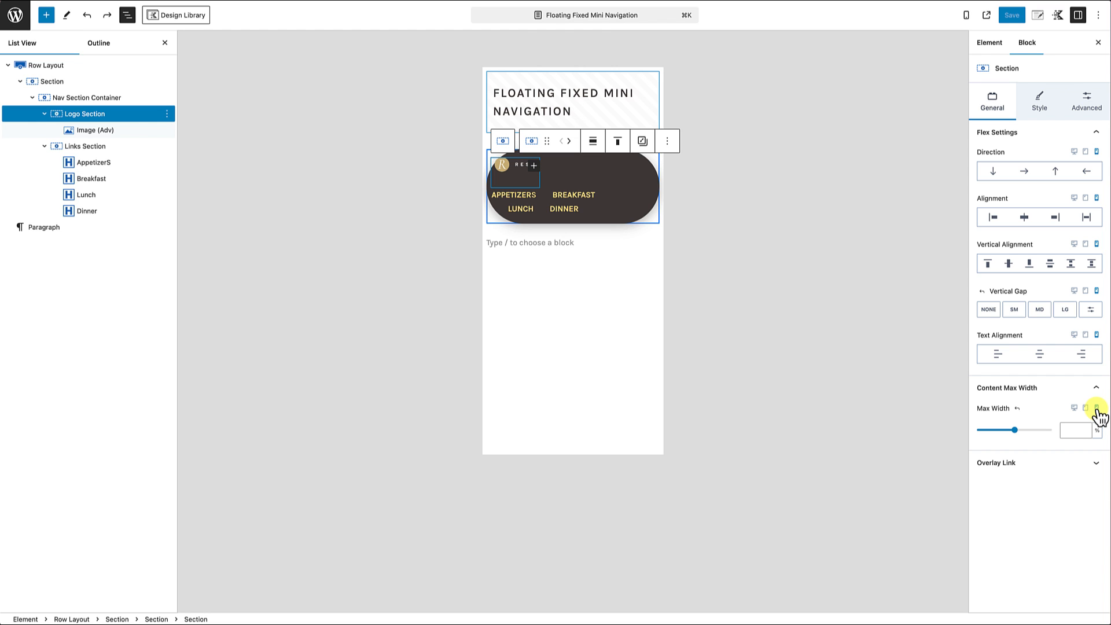
click(1072, 430)
text(100)
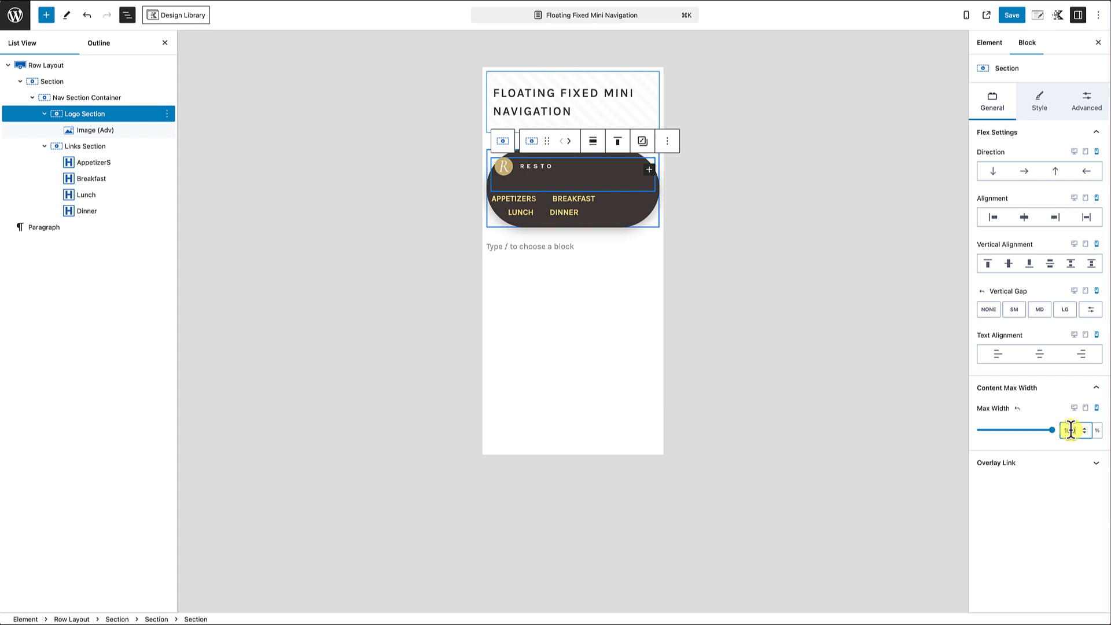
click(1032, 462)
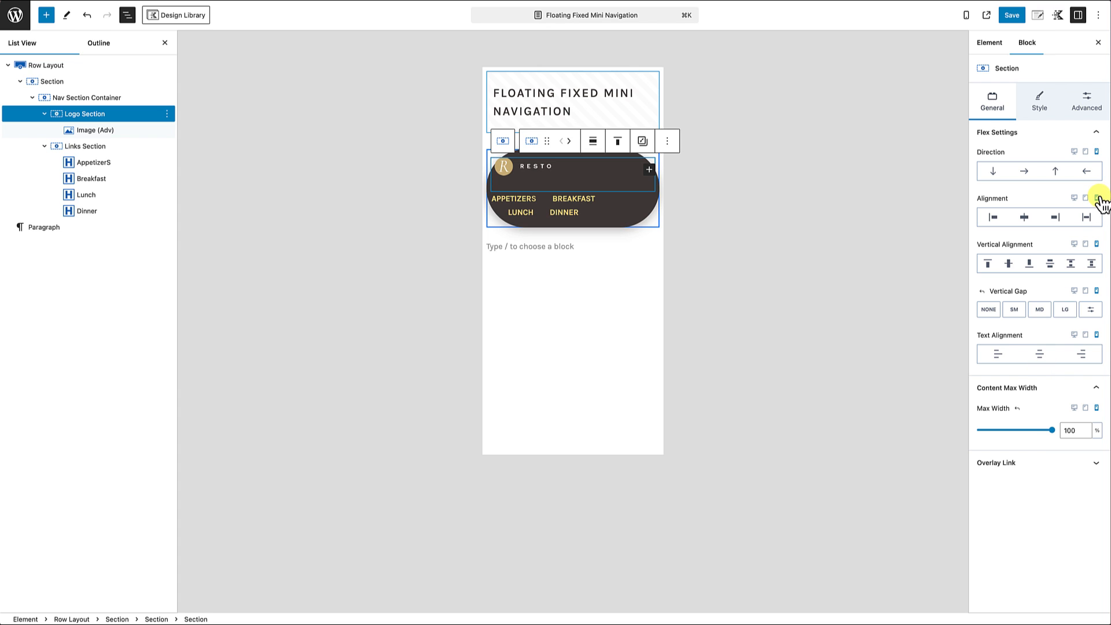
click(1025, 219)
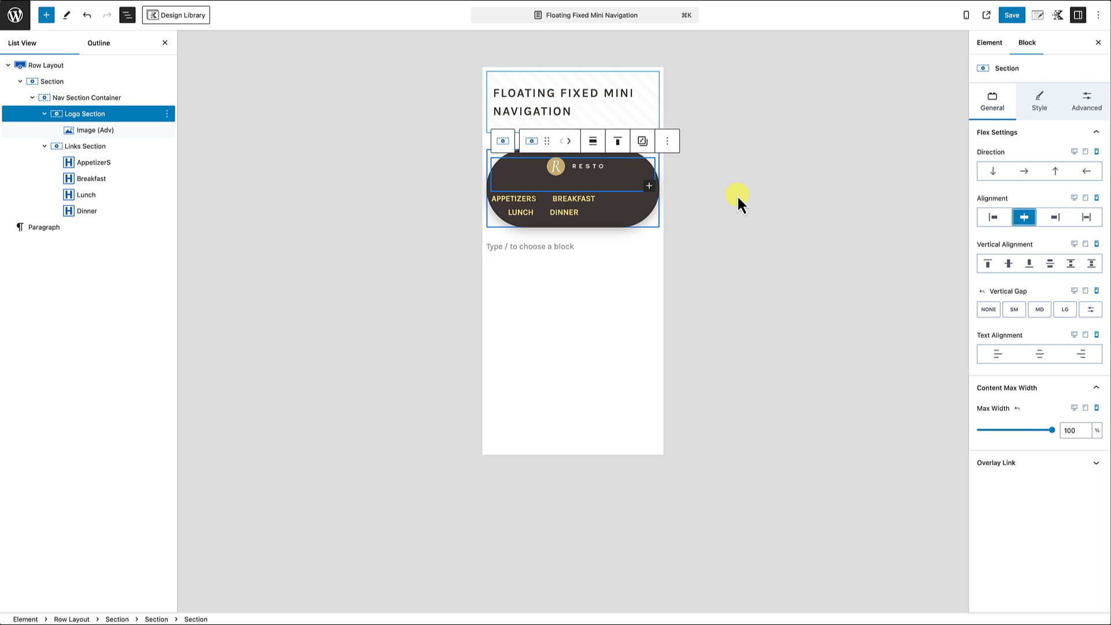
Step: Set the Links Section's mobile max width to 100% and its mobile alignment to center
click(87, 149)
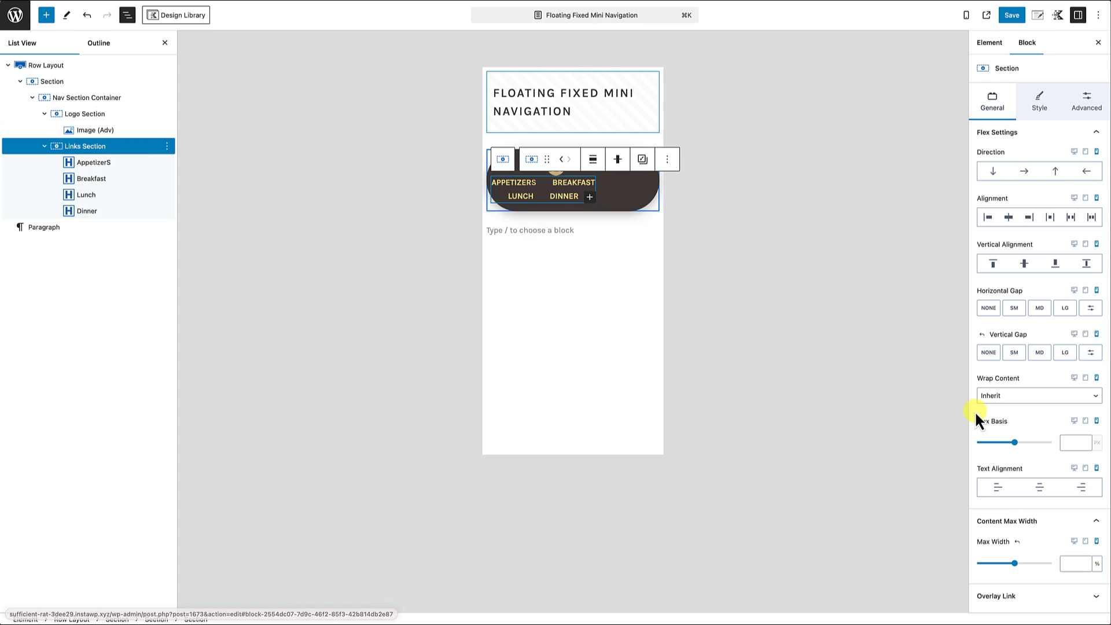
click(1075, 541)
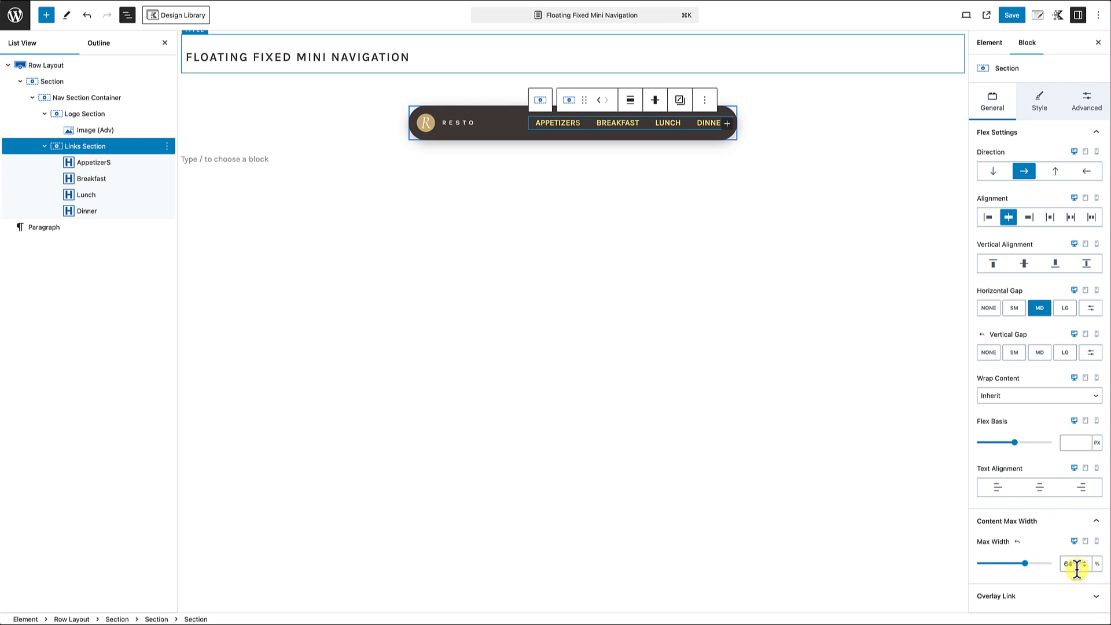
click(1097, 542)
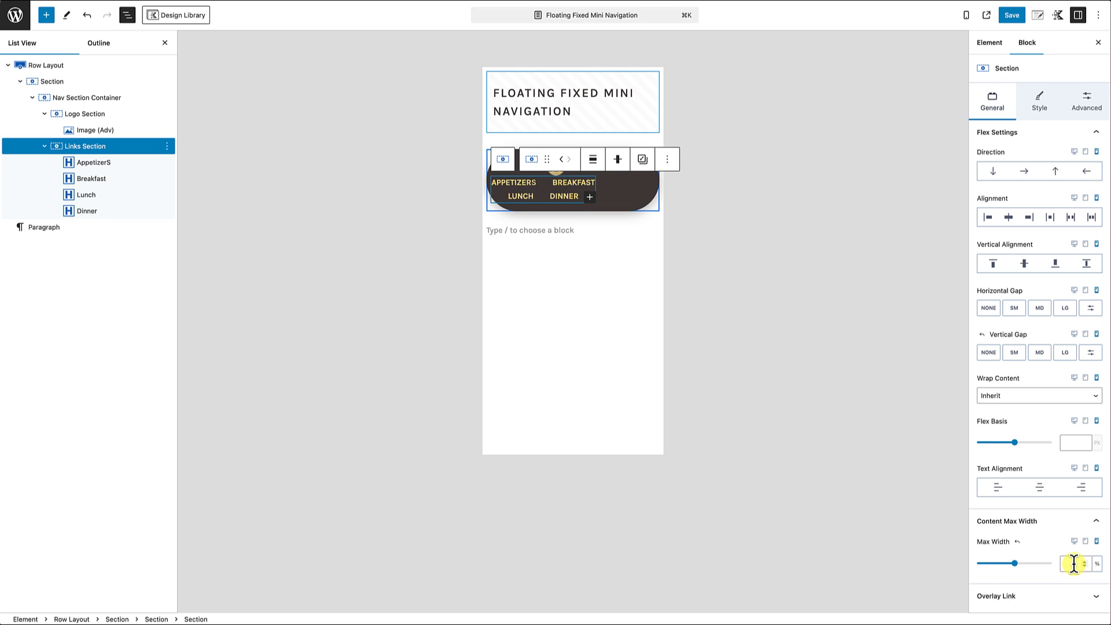
click(1075, 563)
text(100)
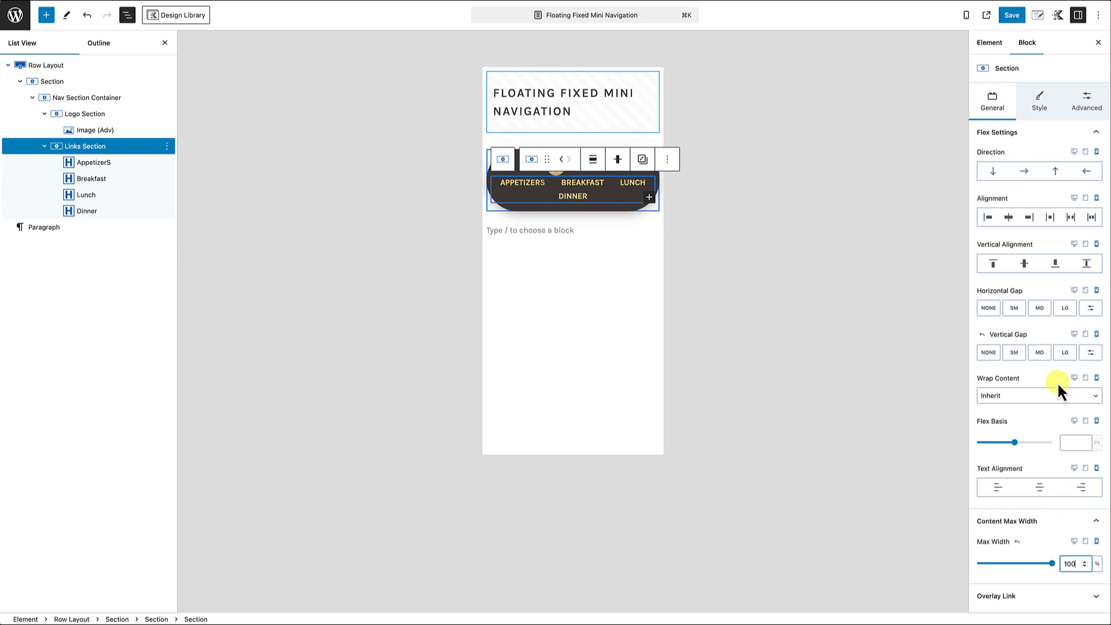
click(1009, 218)
click(1010, 218)
Step: Select the Appetizers, Breakfast, Lunch and Dinner text blocks together and set their mobile font size to SM
click(93, 163)
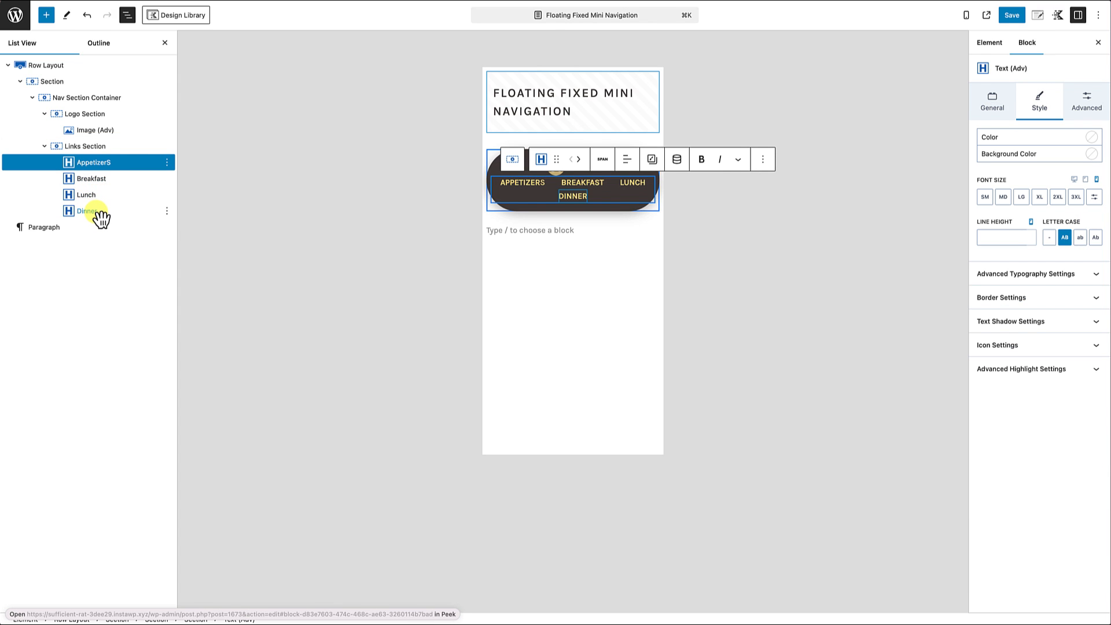
shift+click(87, 212)
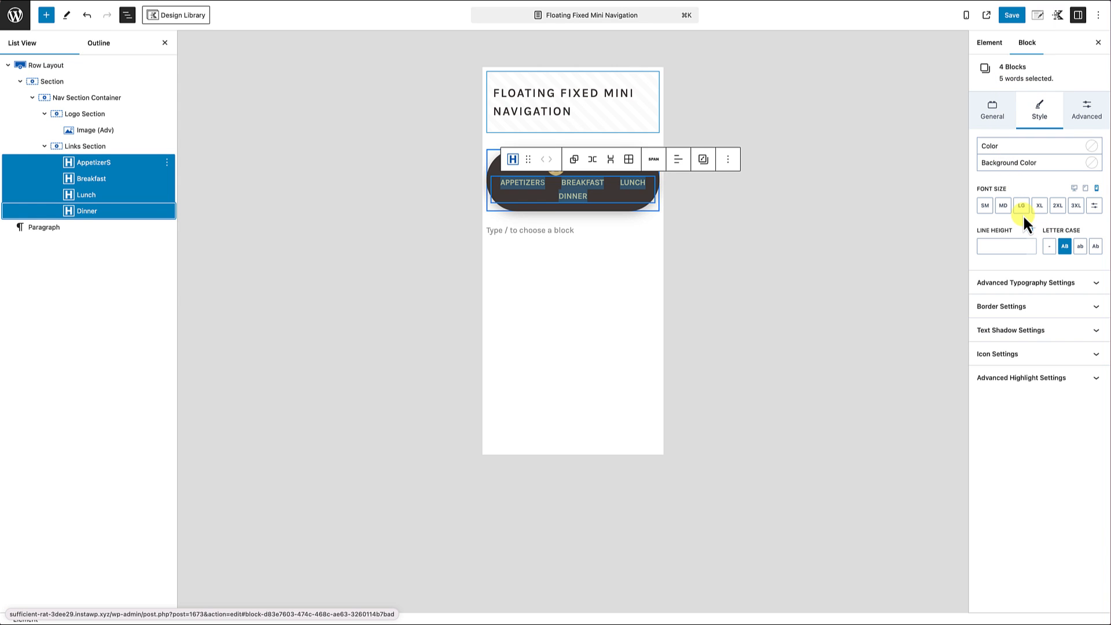
click(1005, 207)
click(1004, 207)
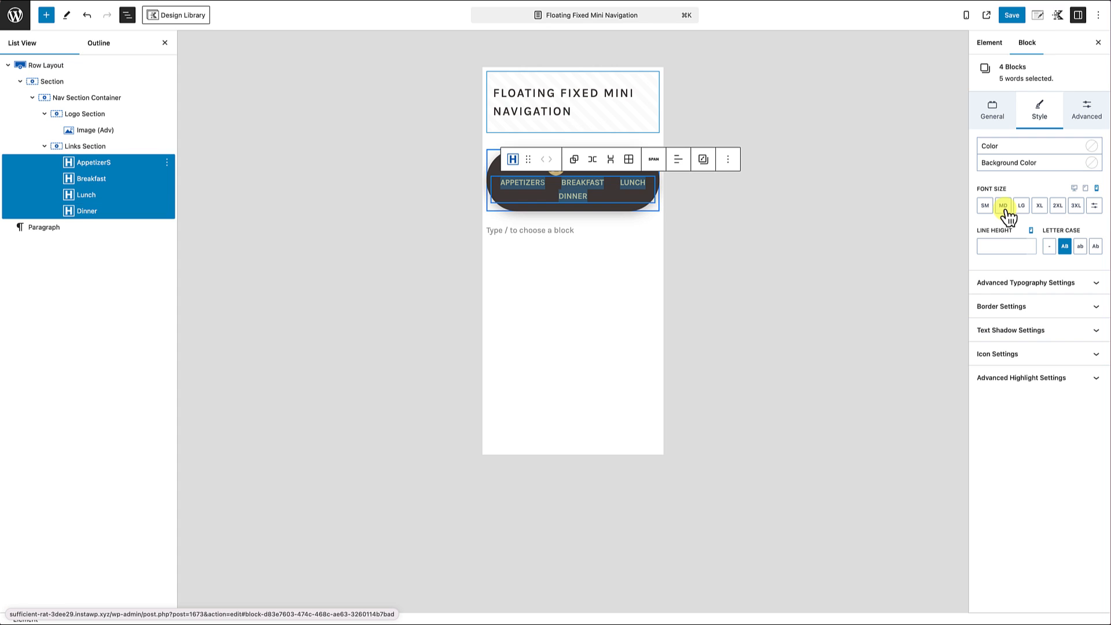
click(985, 207)
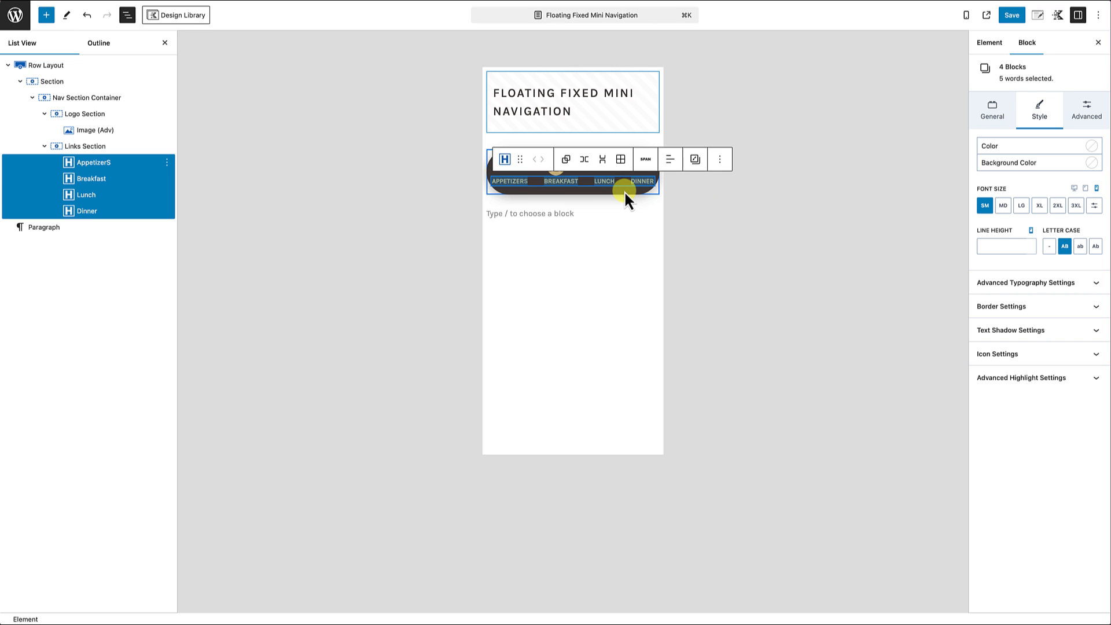
Step: Give the Links Section a mobile top margin of XXS
click(106, 154)
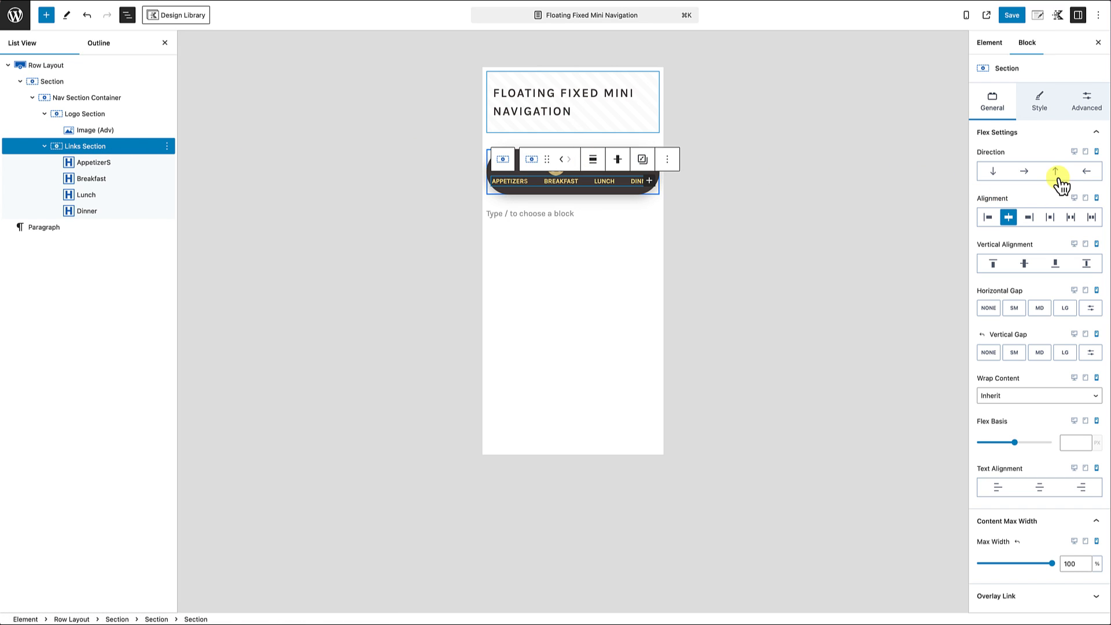
click(1084, 99)
click(992, 213)
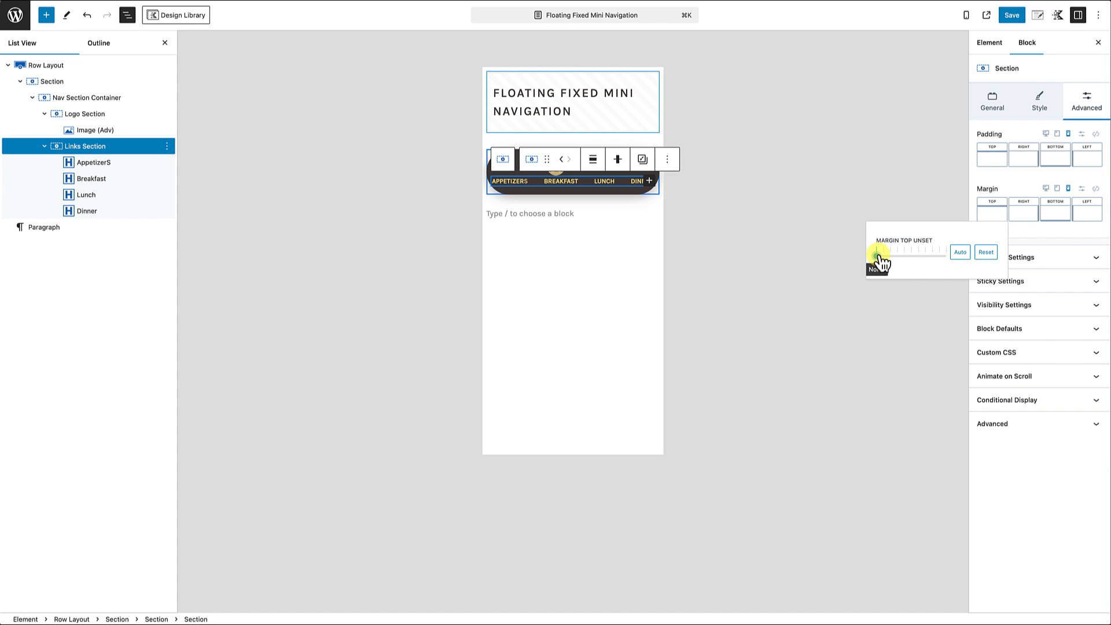
drag(880, 262, 883, 263)
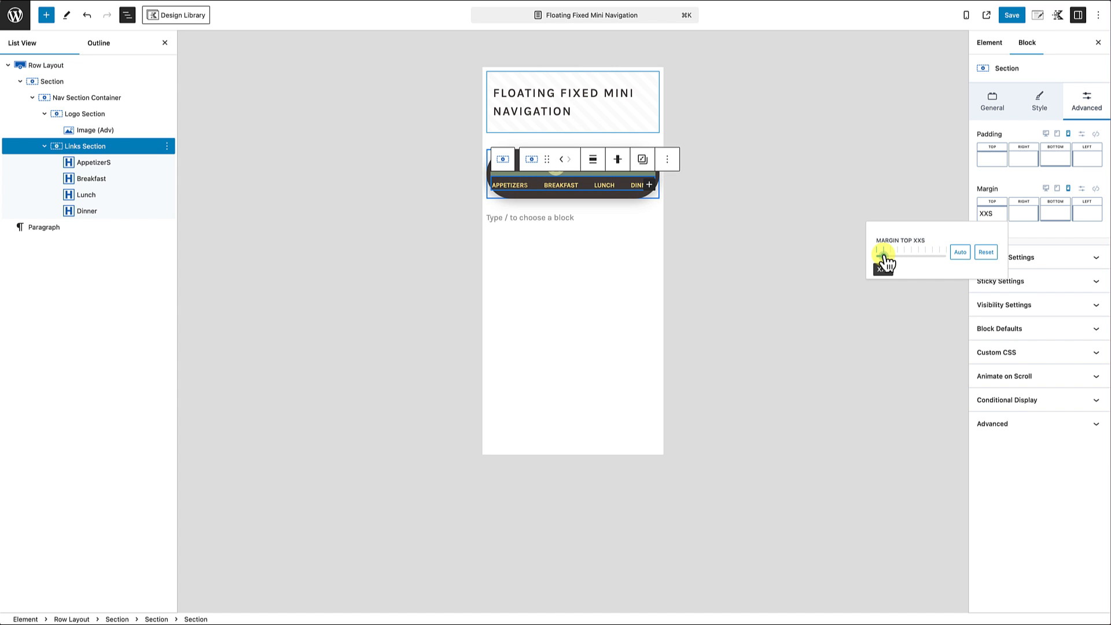
click(720, 267)
click(644, 305)
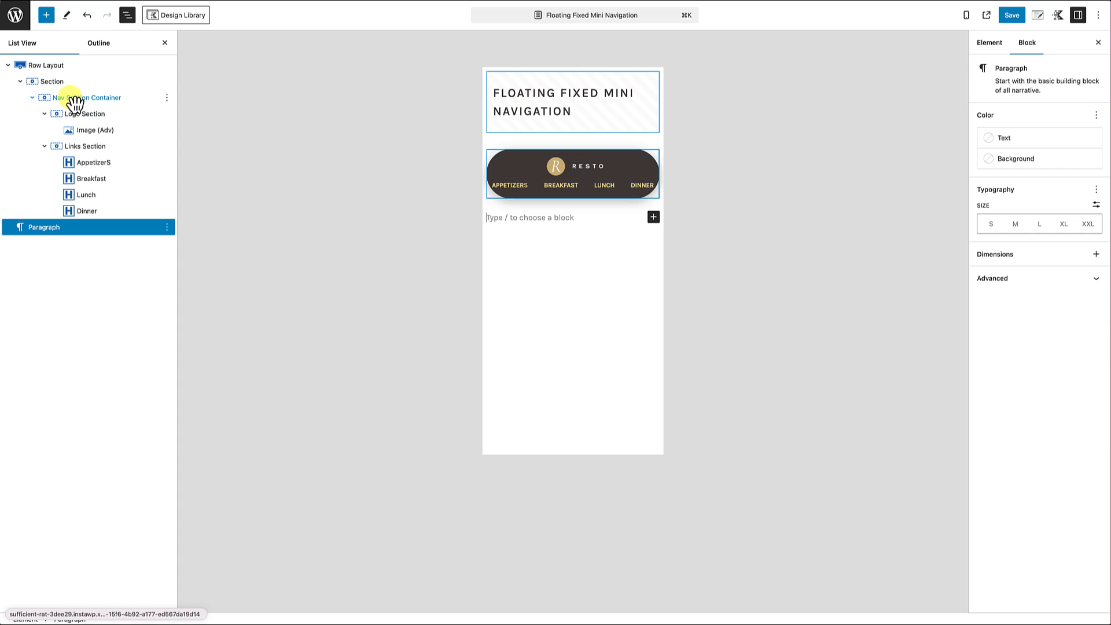
Step: Set a linked mobile border radius of 8 px on the Nav Section Container
click(72, 96)
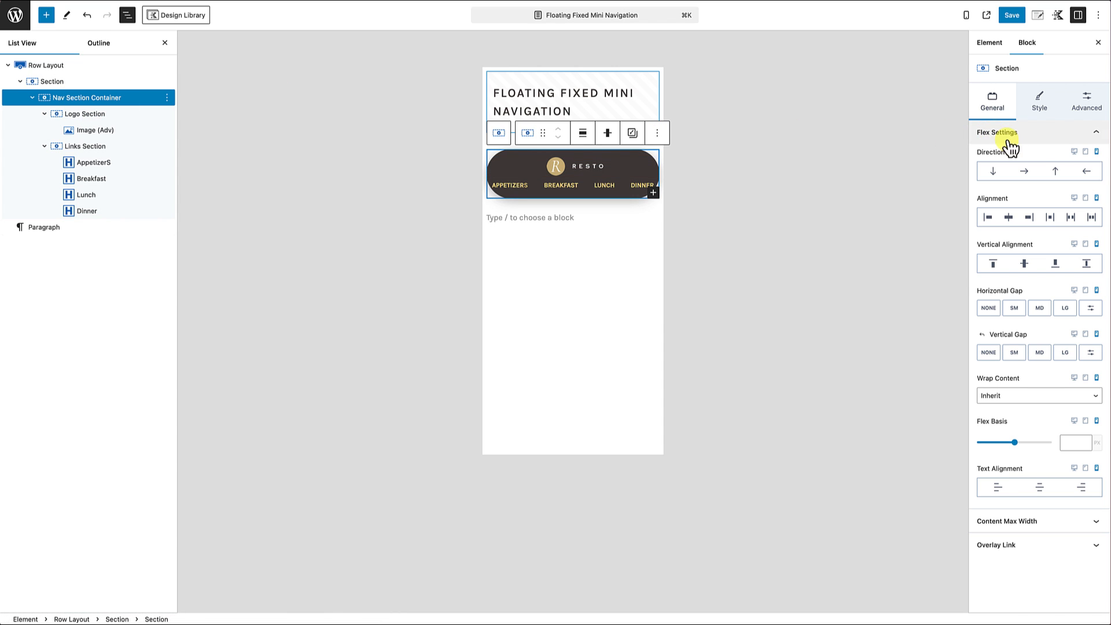
click(1040, 102)
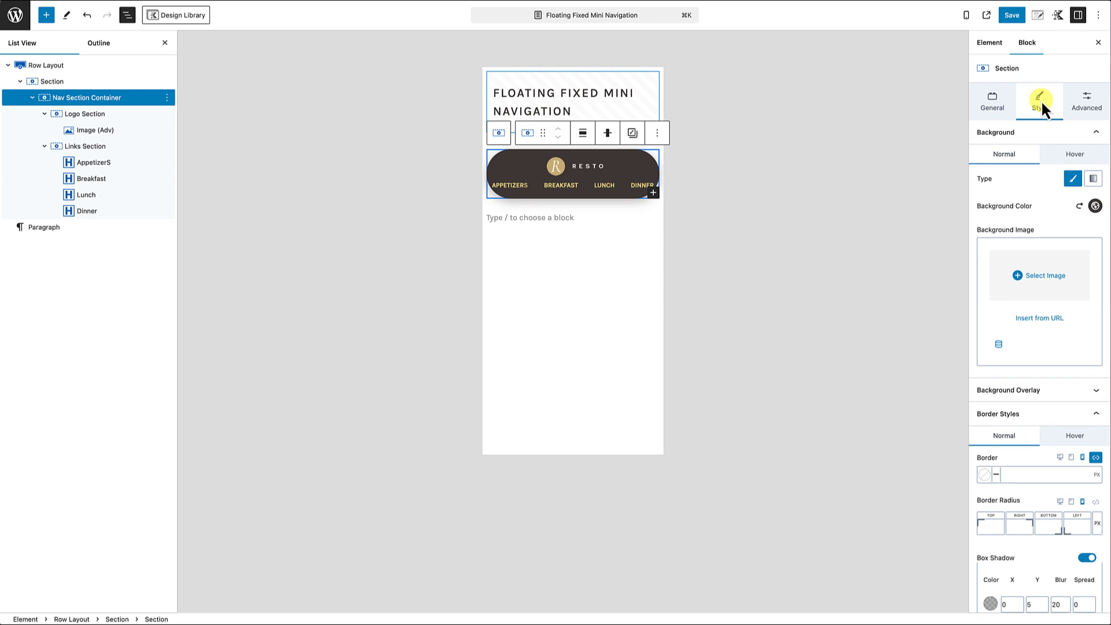
scroll(1036, 282, down, 2)
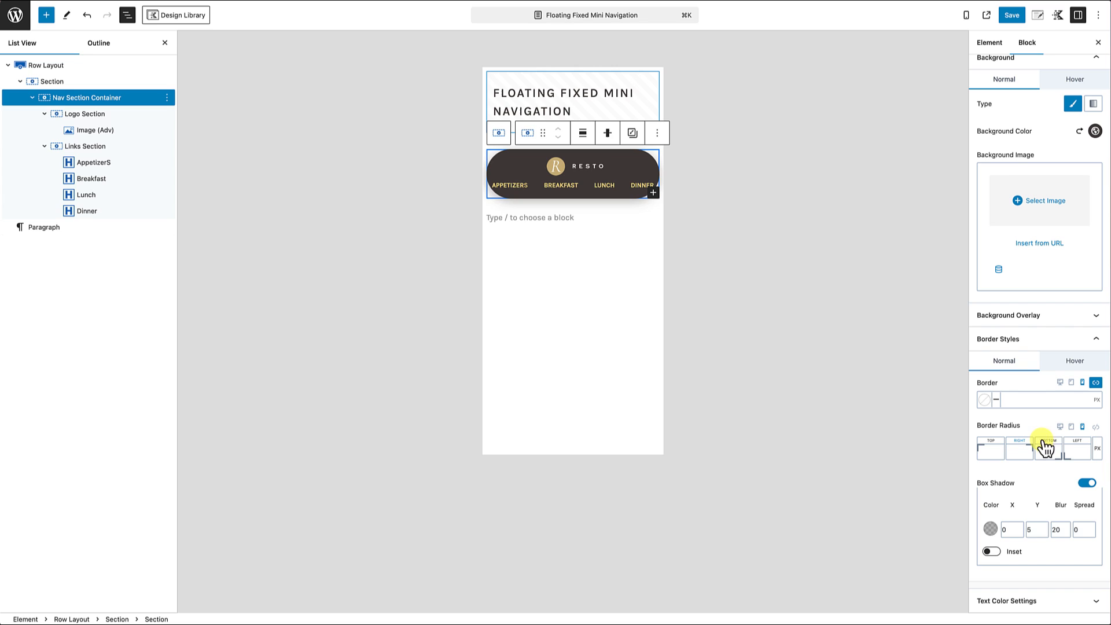
click(1097, 428)
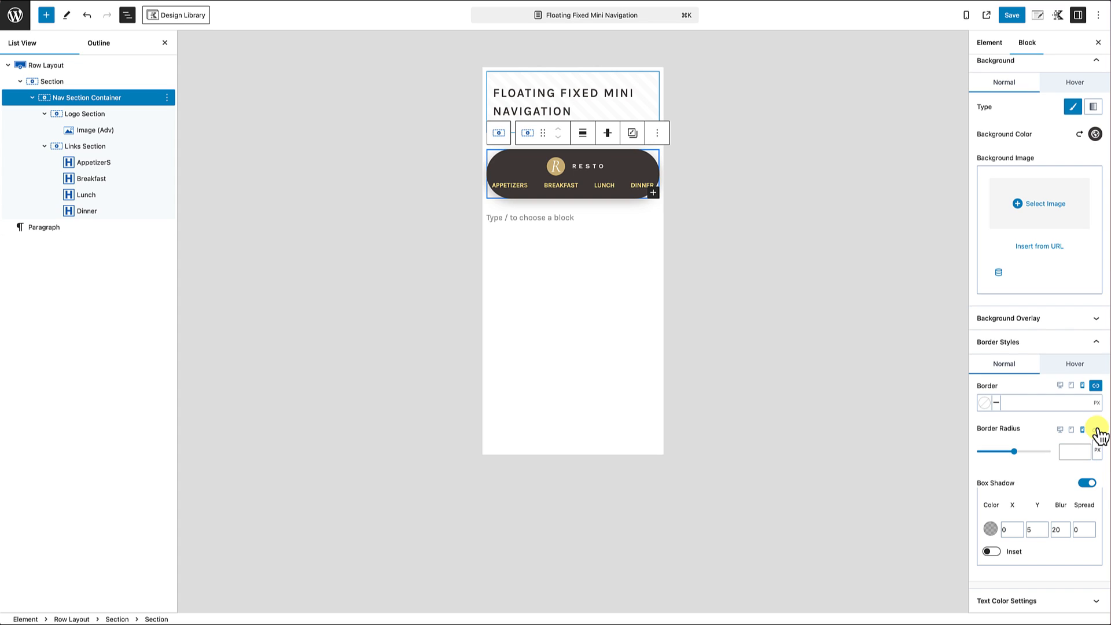
click(1071, 451)
text(8)
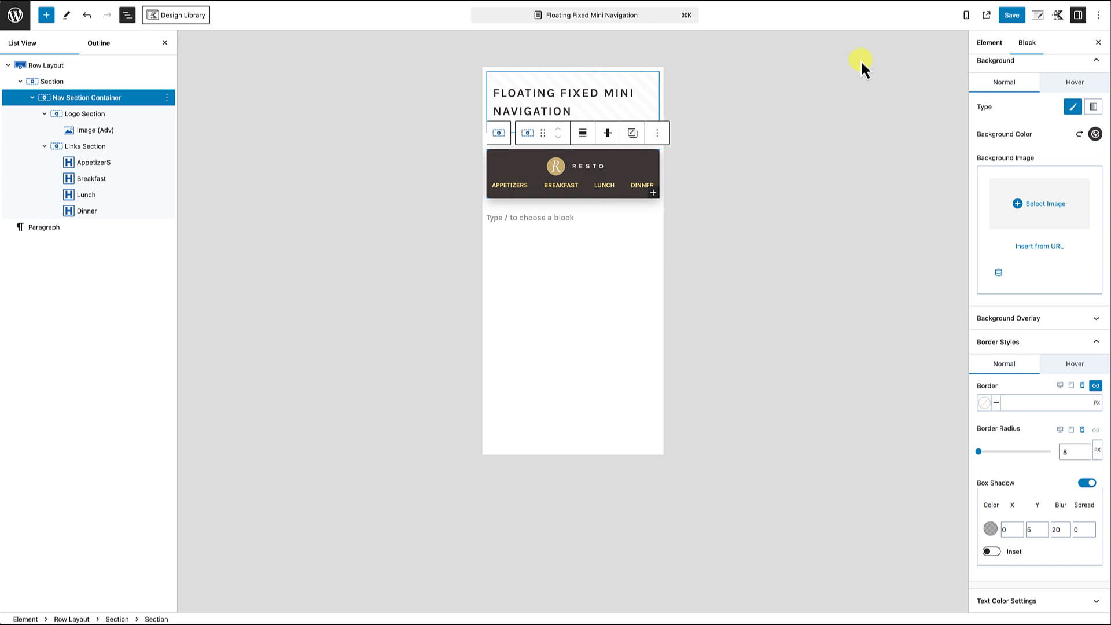
Step: Save the Floating Fixed Mini Navigation element and reload The Menu page in the iPhone 12 Pro preview
click(1012, 16)
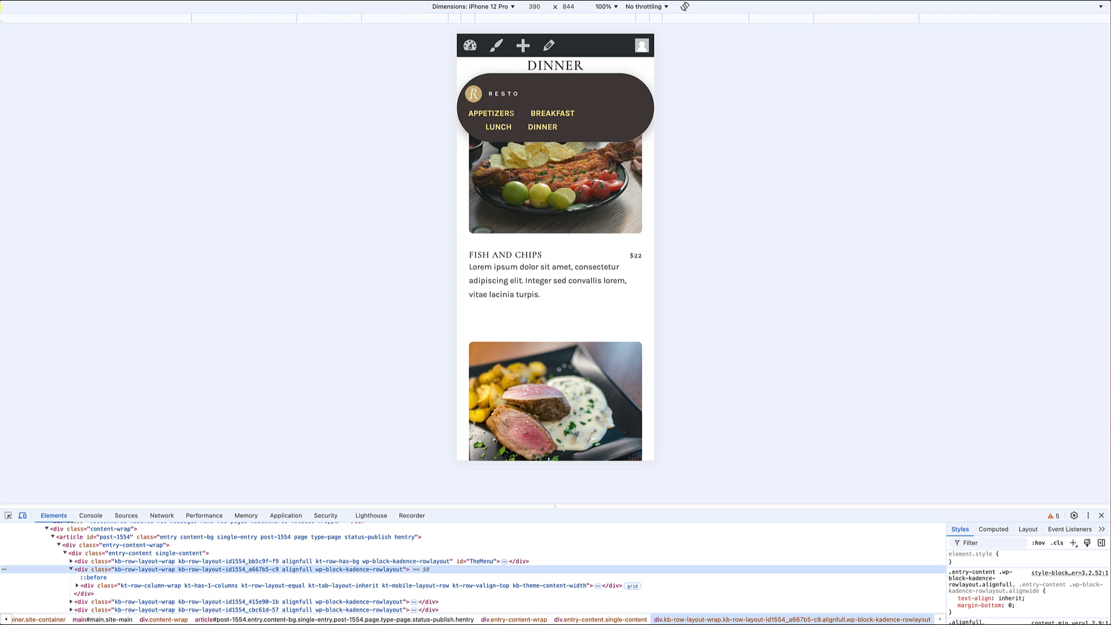
key(super+r)
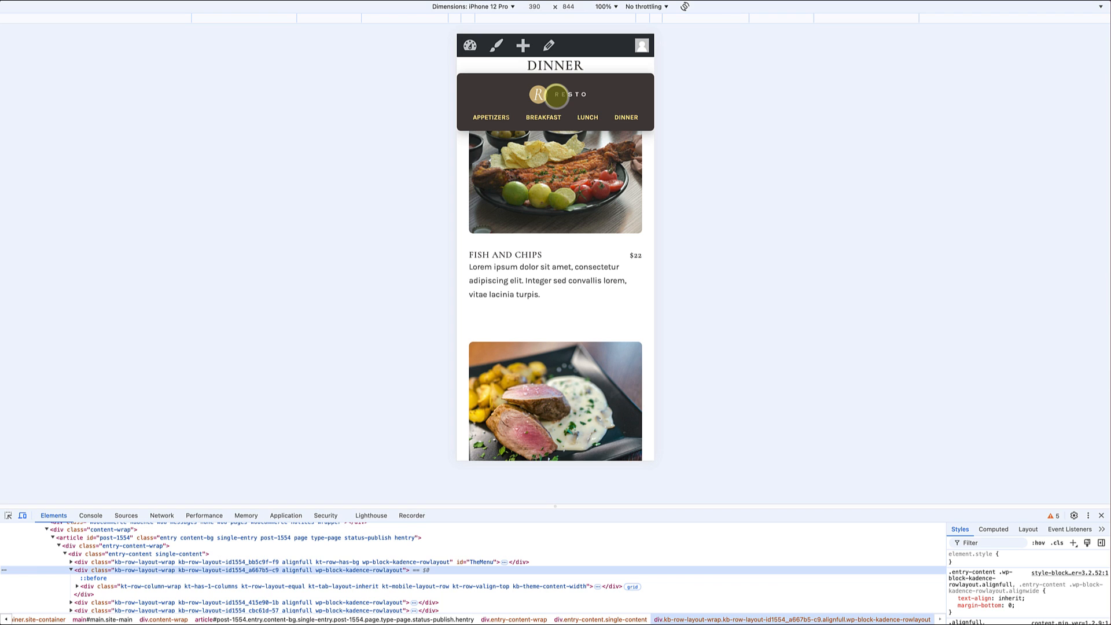
Step: Test the mobile floating navigation's logo, Appetizers, Breakfast, Lunch and Dinner links on the phone preview
click(556, 96)
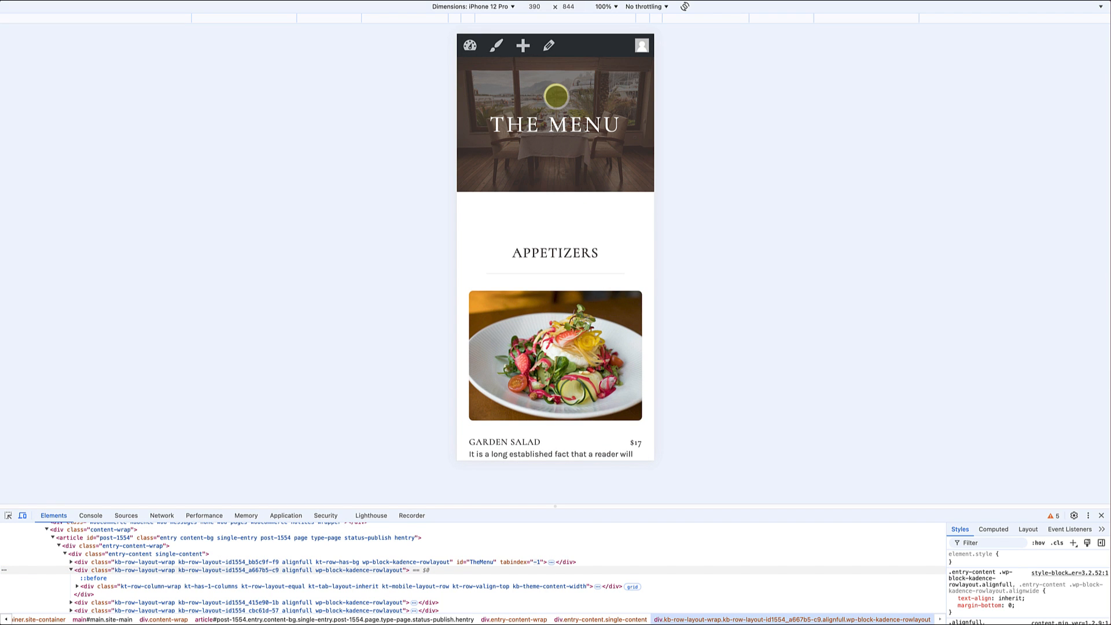
scroll(557, 253, down, 6)
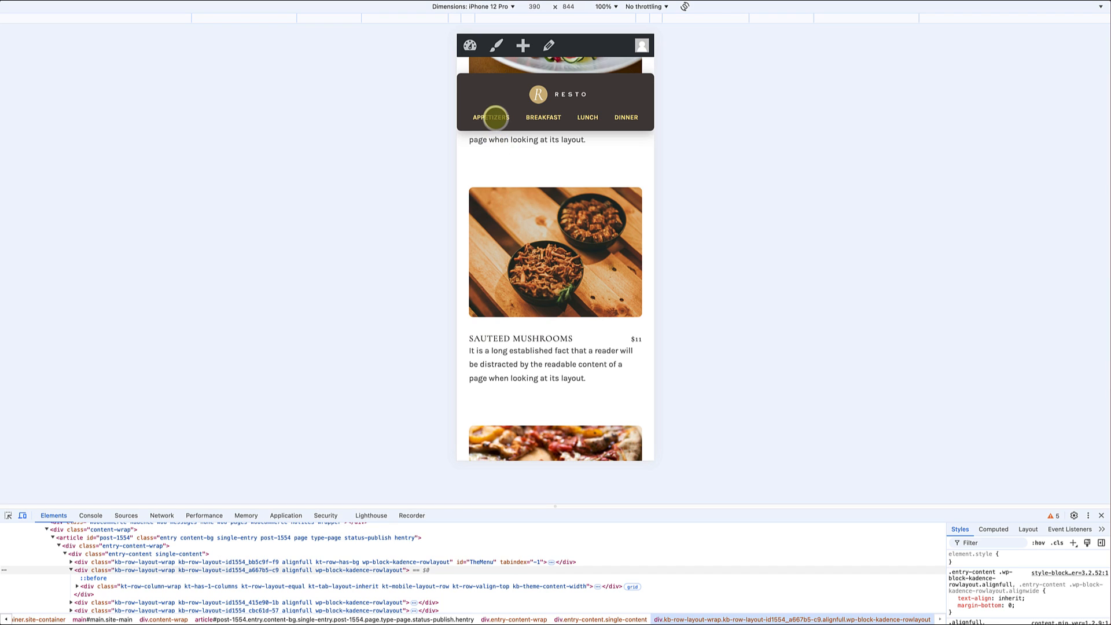
click(495, 118)
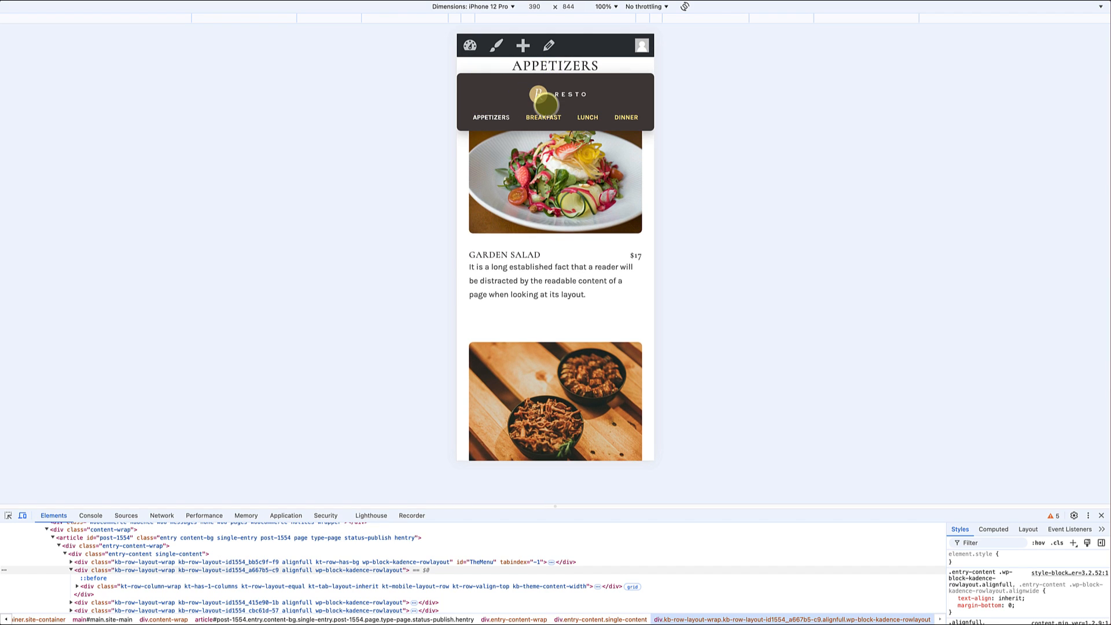
click(546, 117)
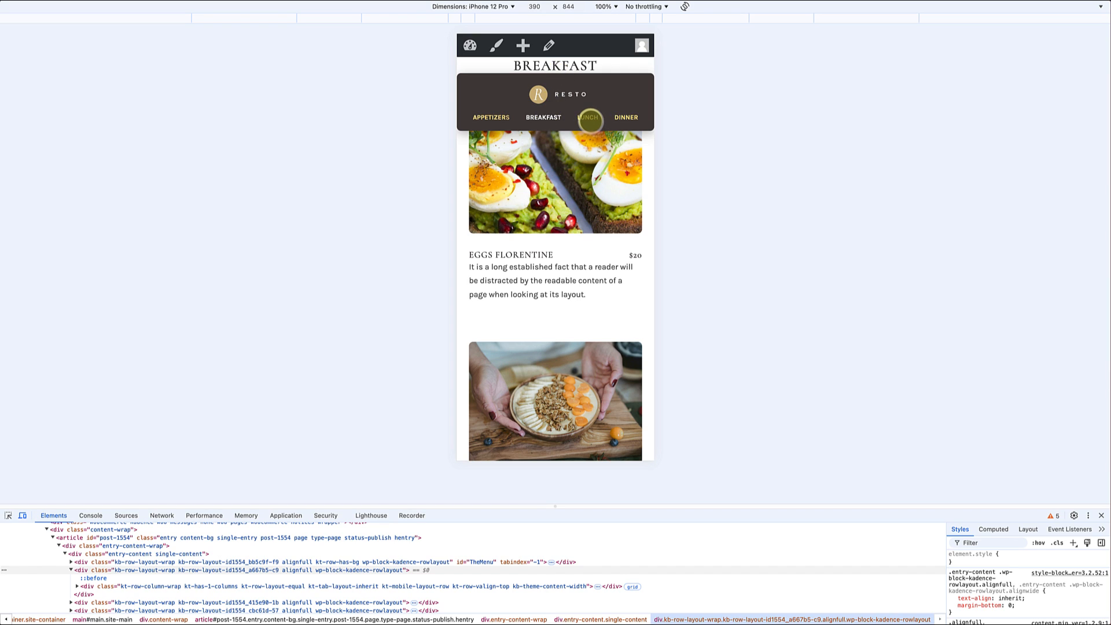
click(589, 119)
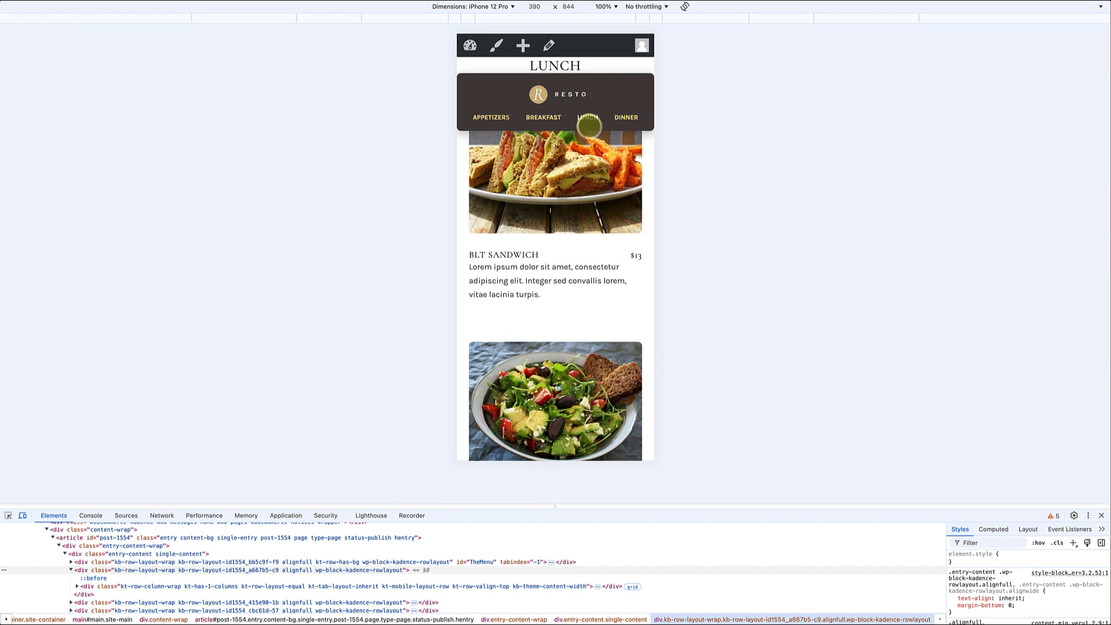
click(623, 118)
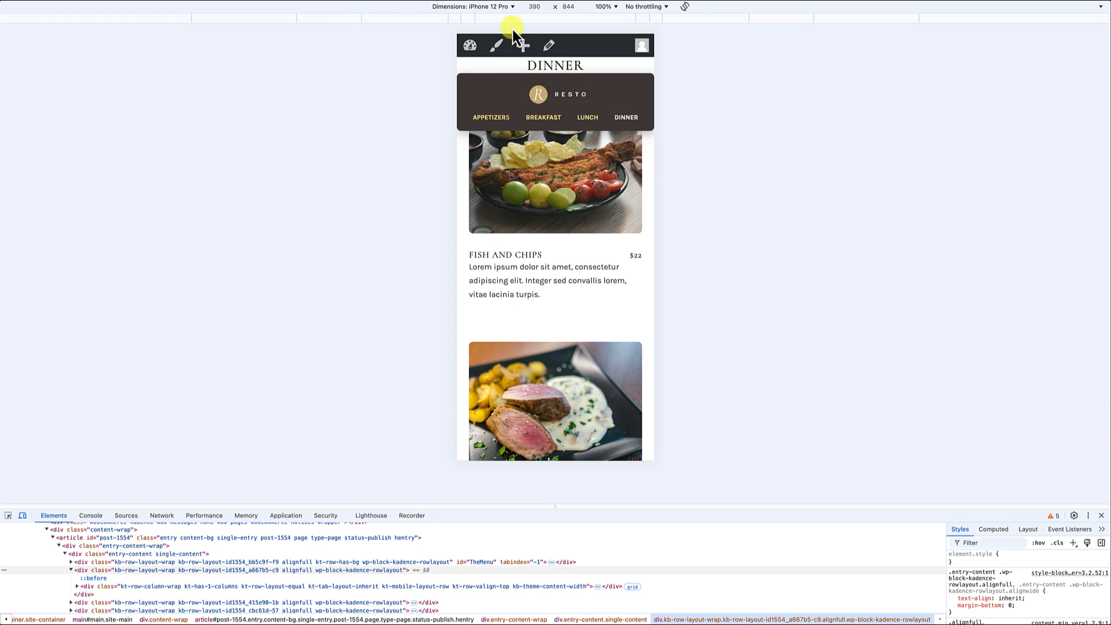
Step: Switch the device preview to iPad Mini and check the floating navigation along the length of The Menu page
click(497, 8)
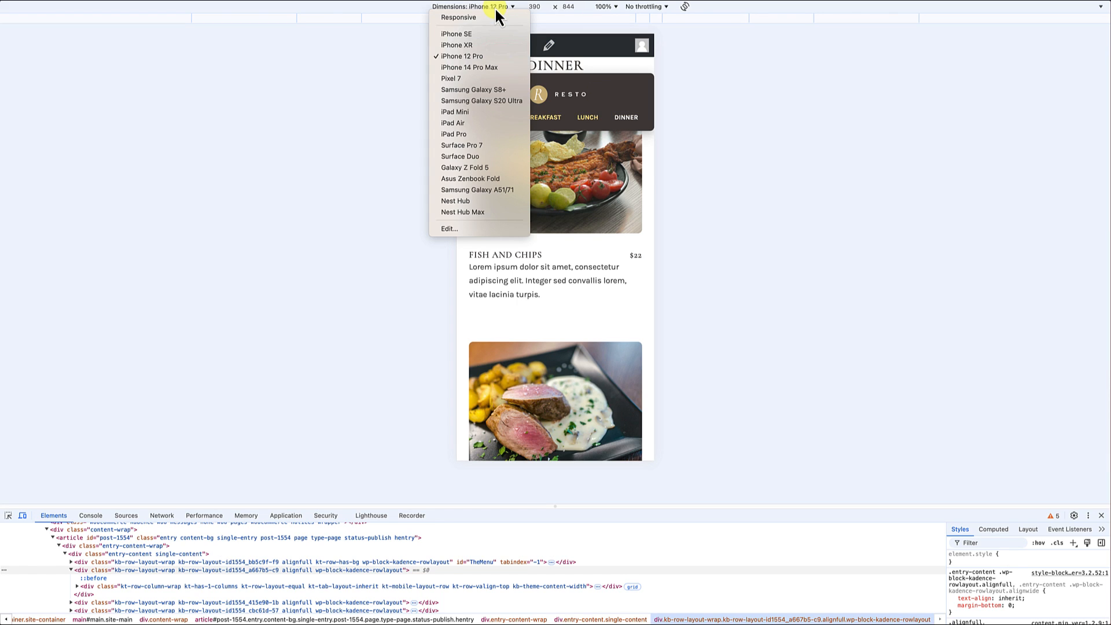
click(461, 112)
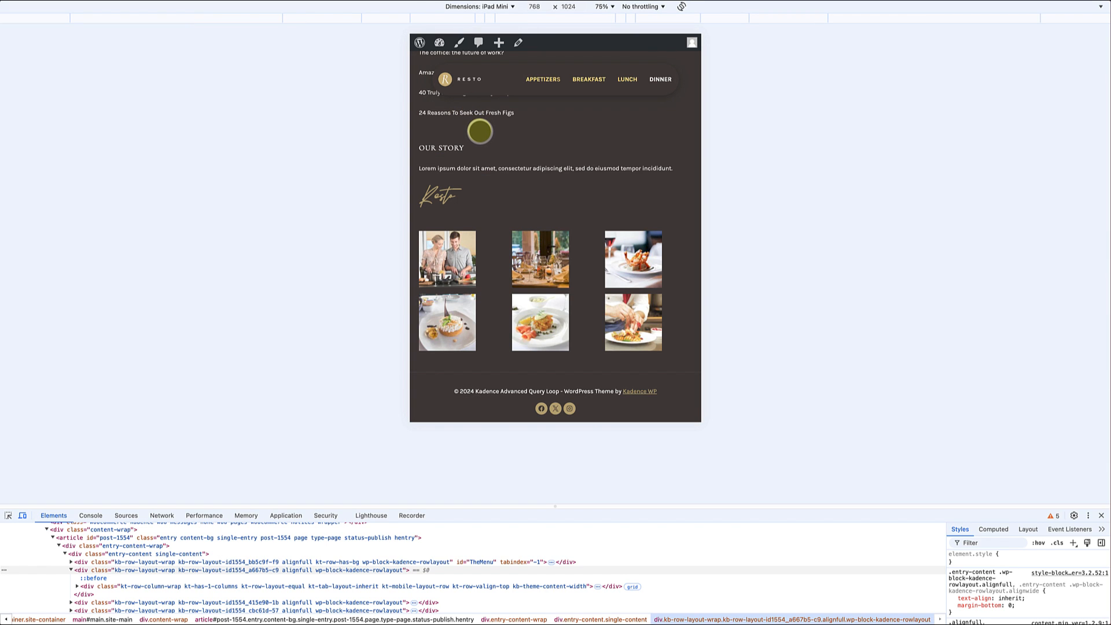
scroll(480, 131, up, 15)
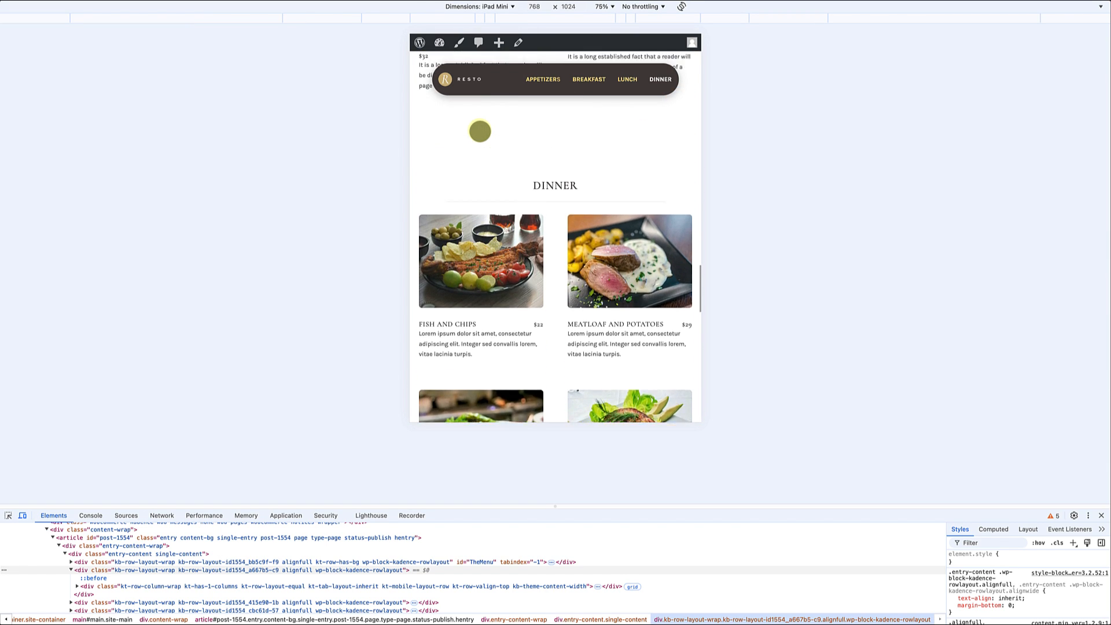
scroll(480, 131, up, 15)
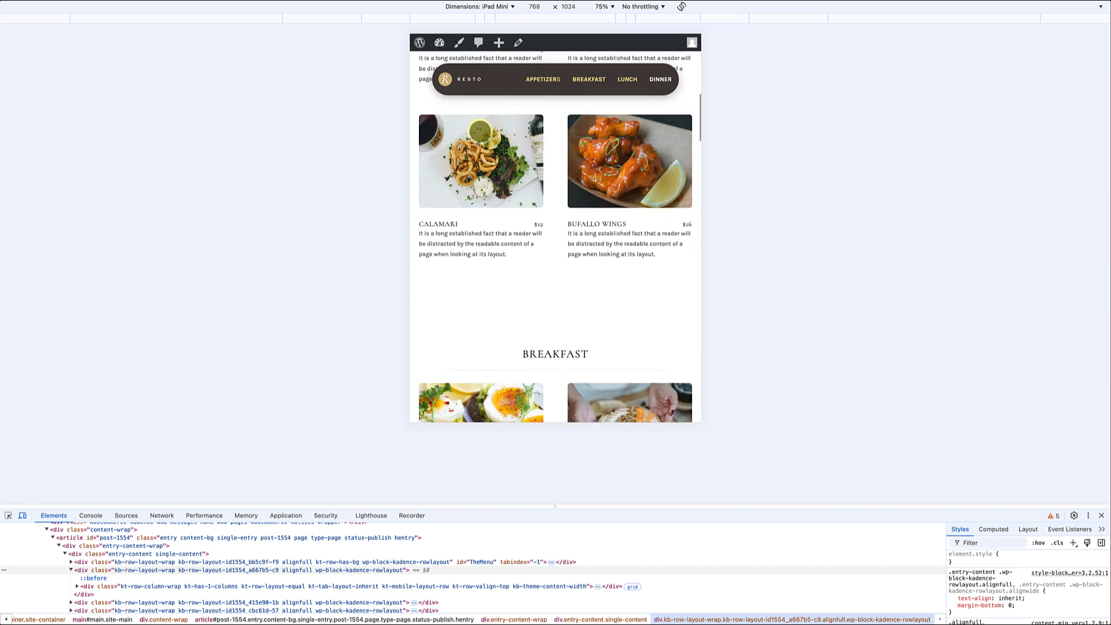
scroll(480, 132, up, 5)
scroll(479, 132, down, 5)
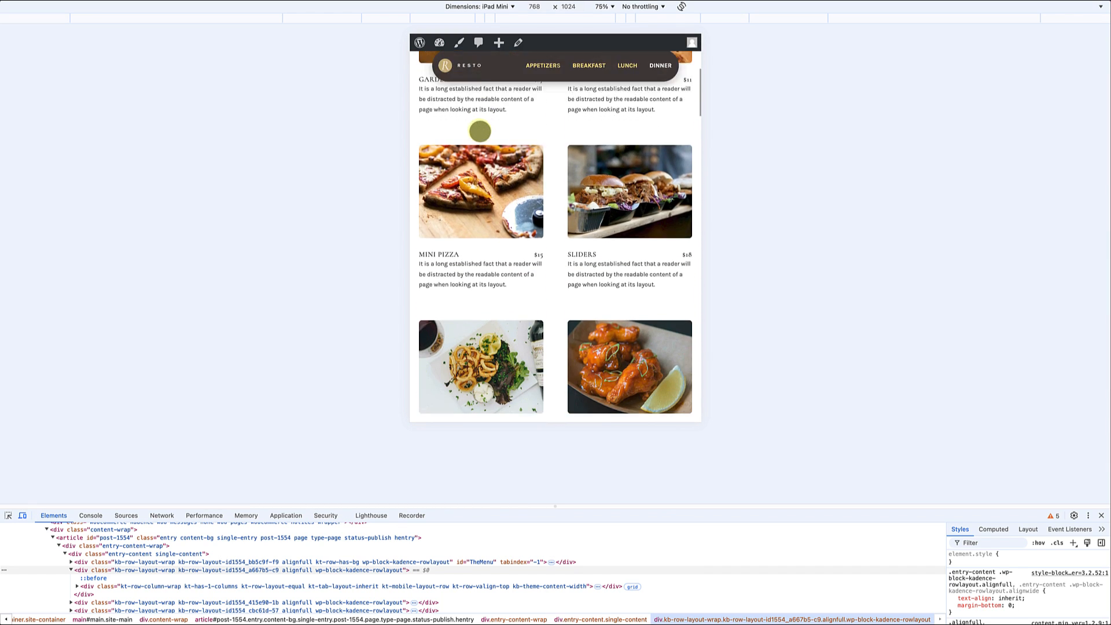
scroll(480, 131, down, 3)
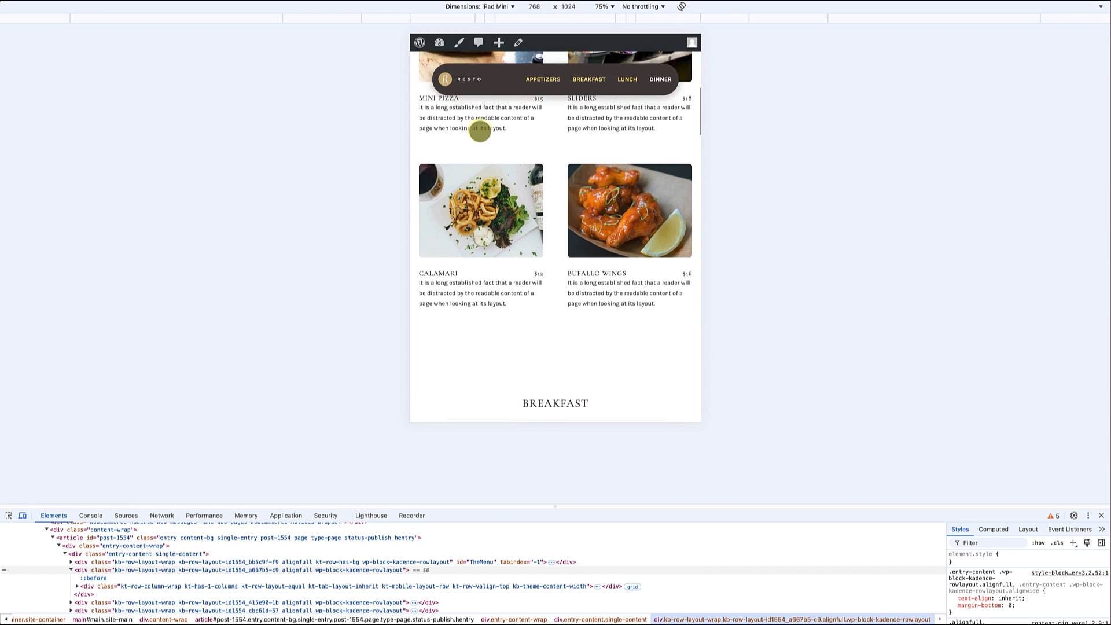
Step: Close the developer tools and test the Breakfast, Lunch and Dinner links of the floating navigation at desktop width
click(1102, 515)
scroll(925, 415, up, 10)
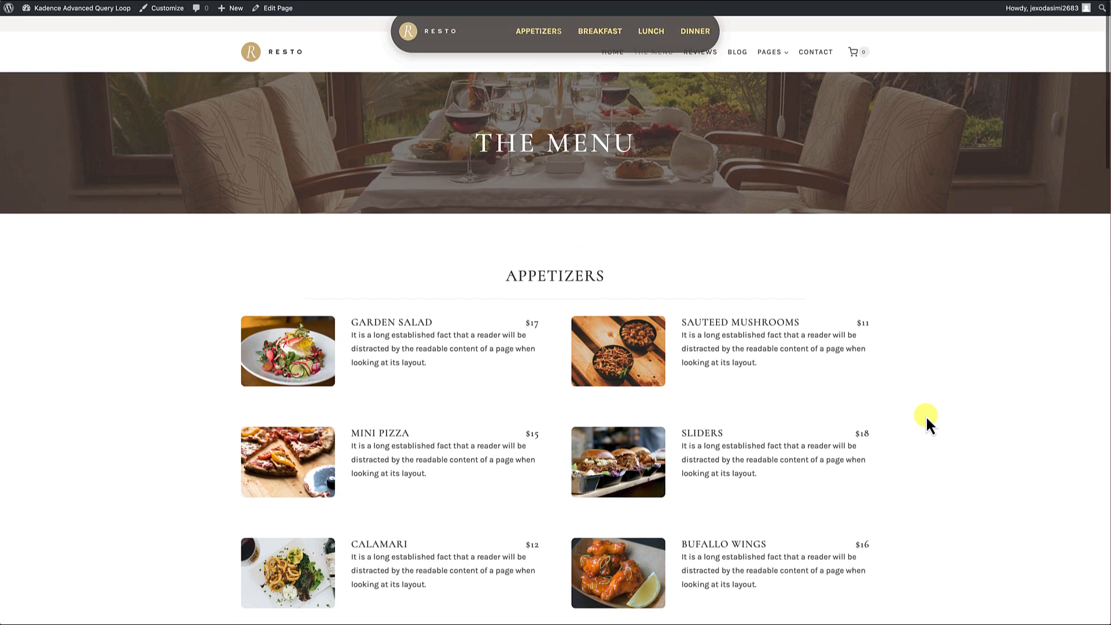
scroll(925, 415, down, 15)
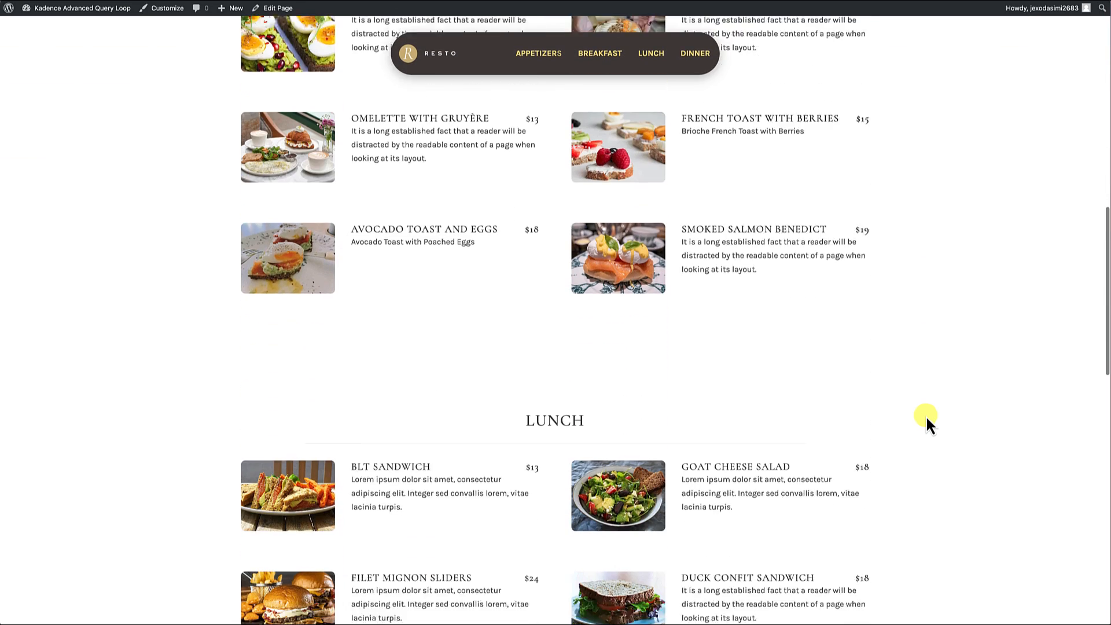
scroll(926, 415, down, 2)
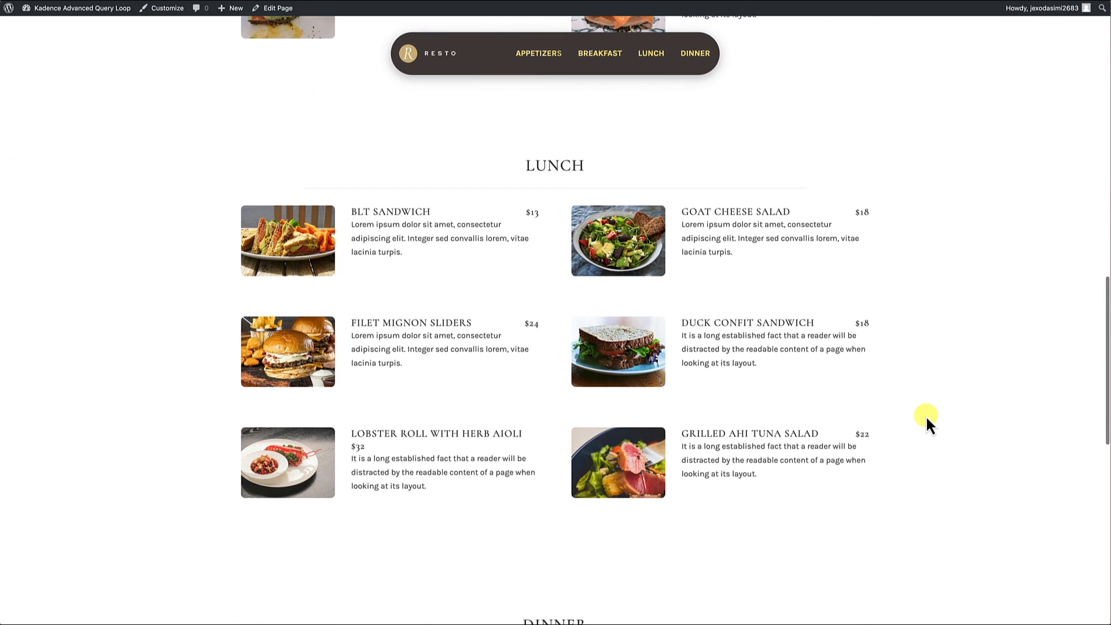
click(616, 58)
click(650, 54)
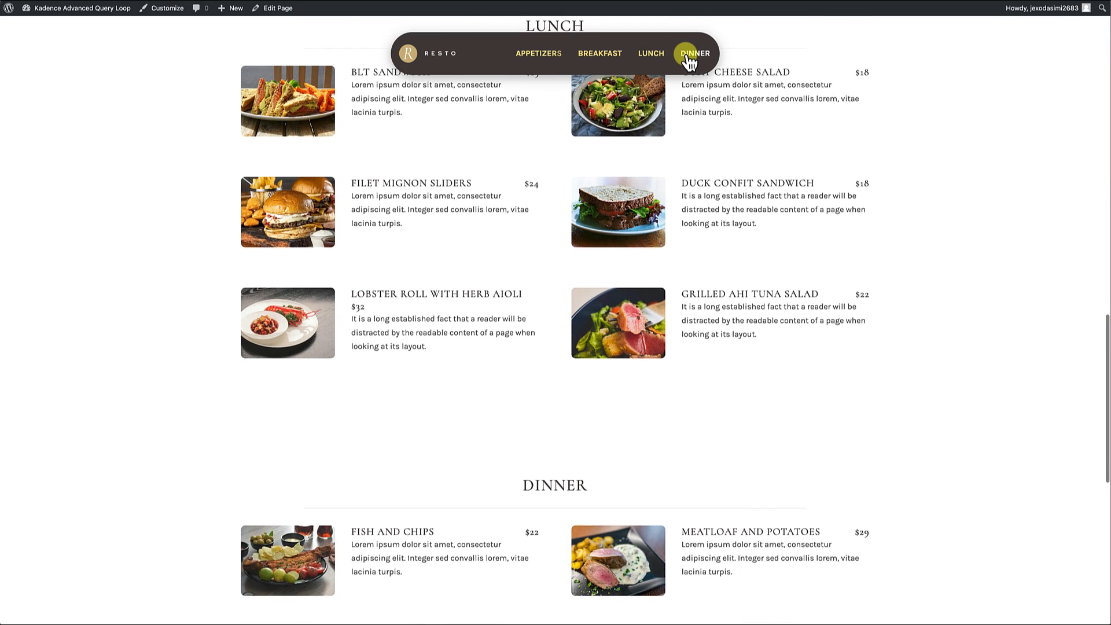
click(686, 56)
Step: Check how the floating navigation behaves from the hero of The Menu page down to the footer on desktop
scroll(647, 121, up, 15)
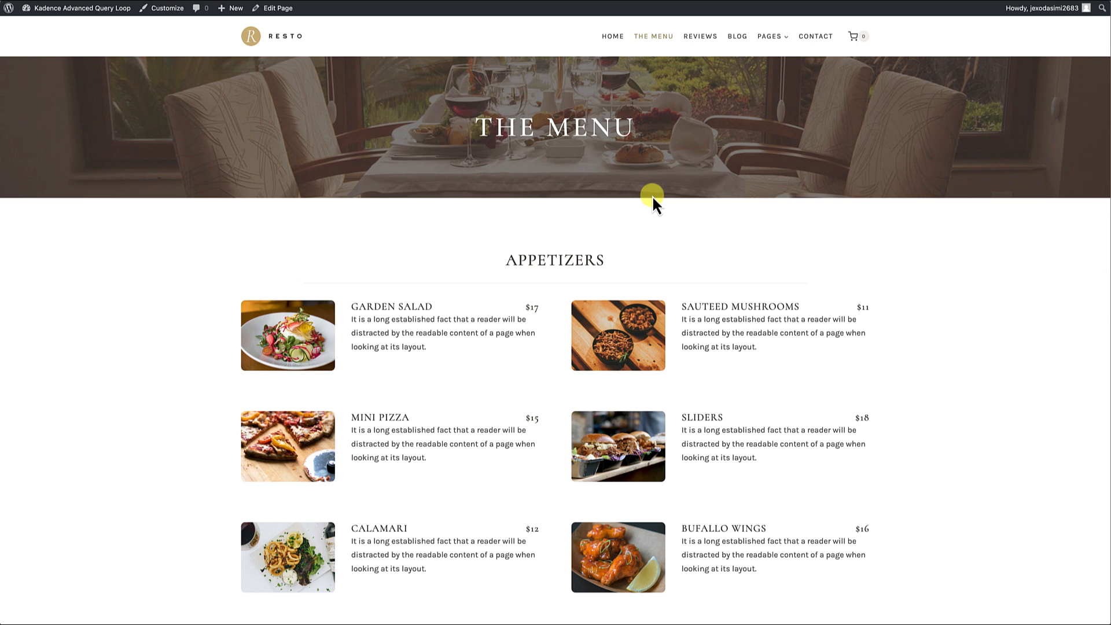
scroll(661, 541, down, 2)
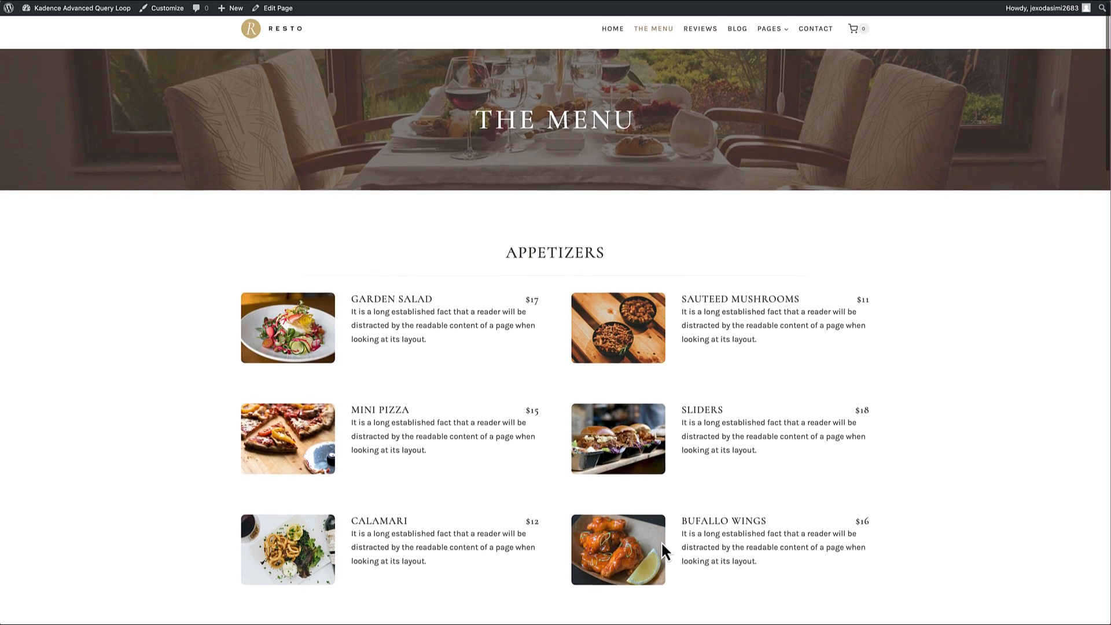
scroll(661, 540, down, 5)
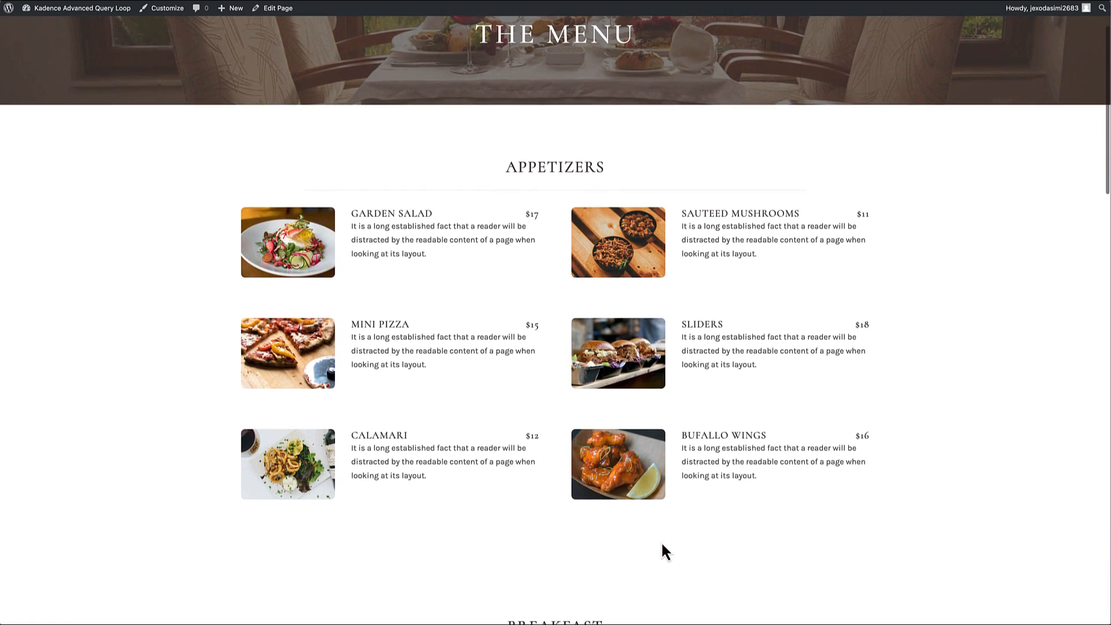
scroll(661, 541, down, 6)
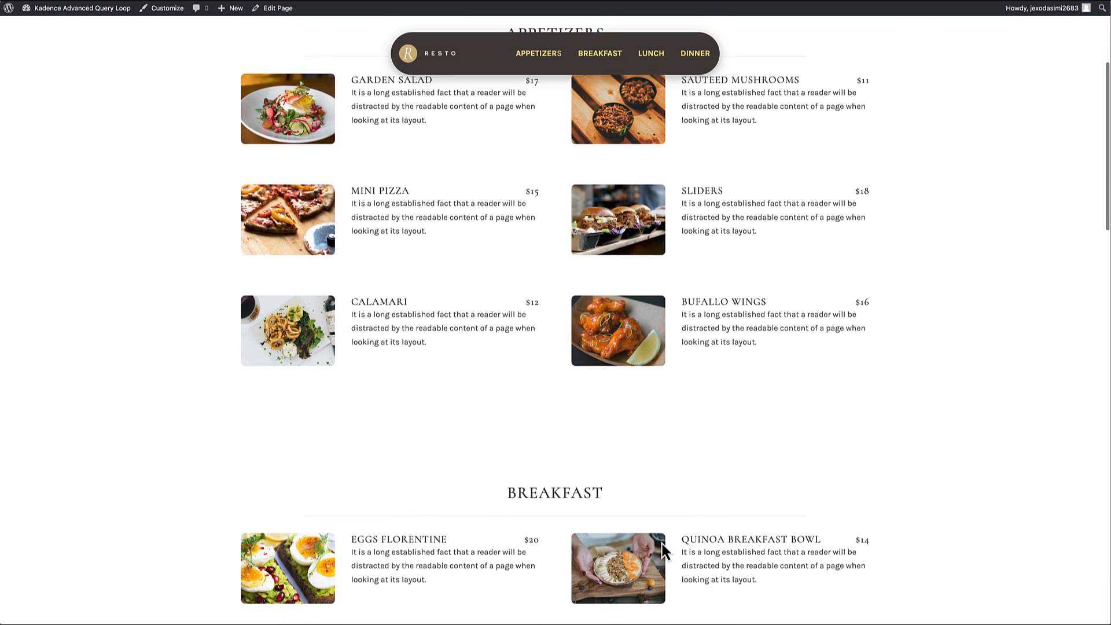
scroll(662, 544, down, 9)
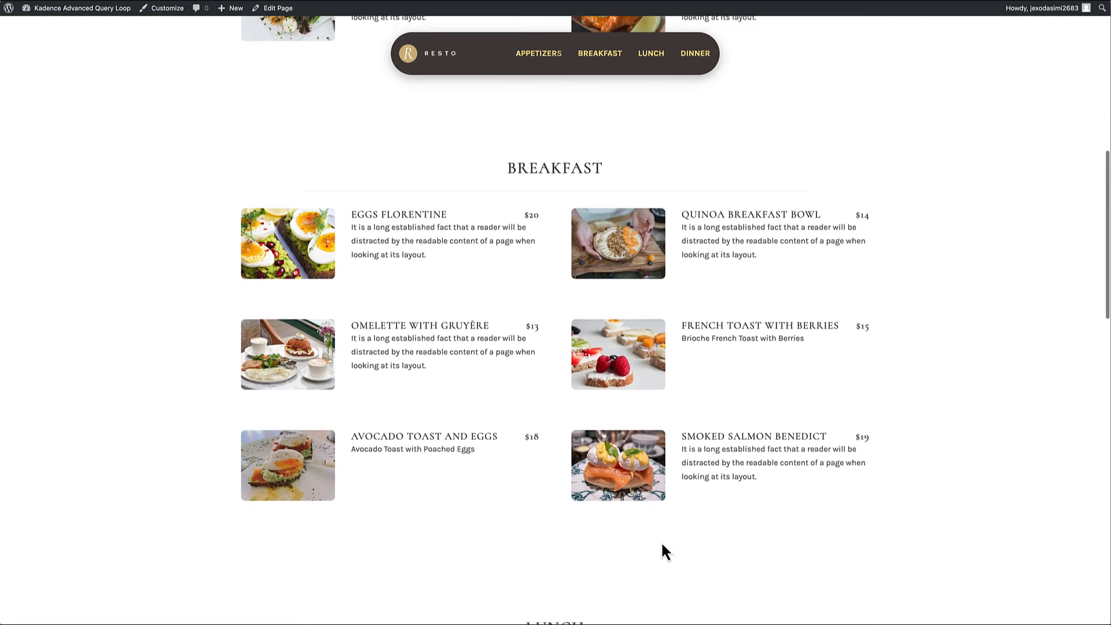
scroll(661, 551, down, 13)
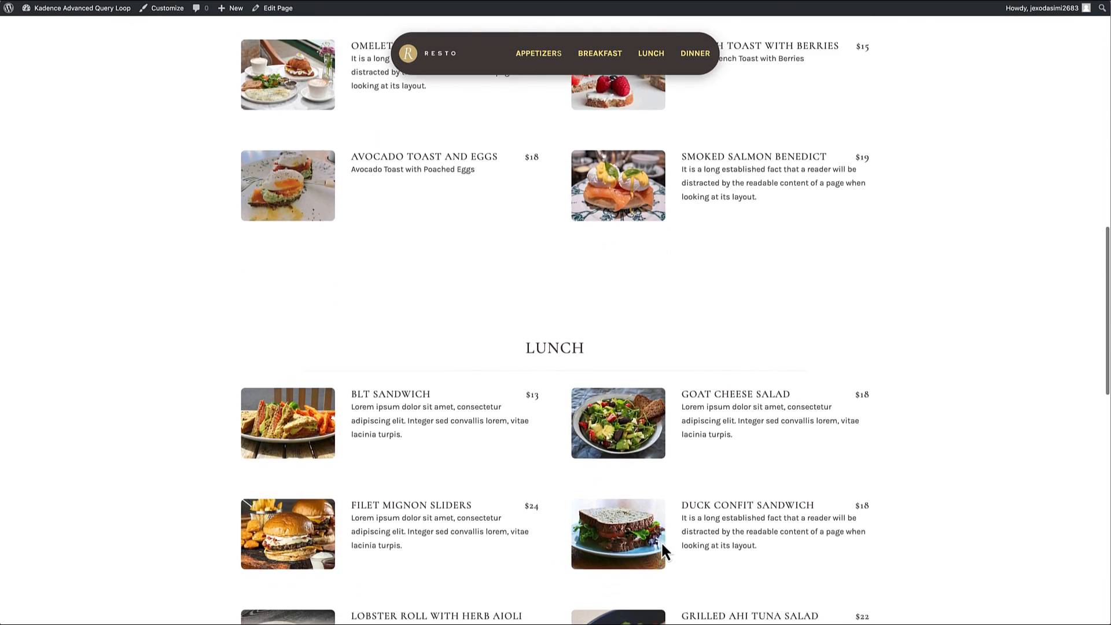
scroll(661, 540, down, 18)
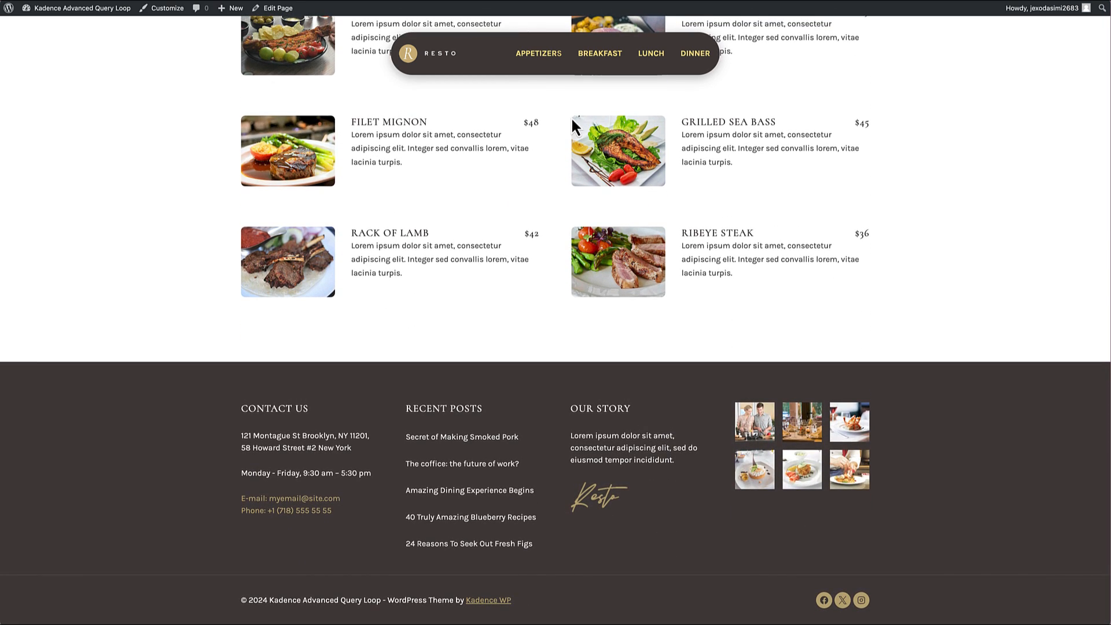
Step: Test the floating navigation's logo link from the page end, followed by its Appetizers, Breakfast, Lunch and Dinner links
click(441, 58)
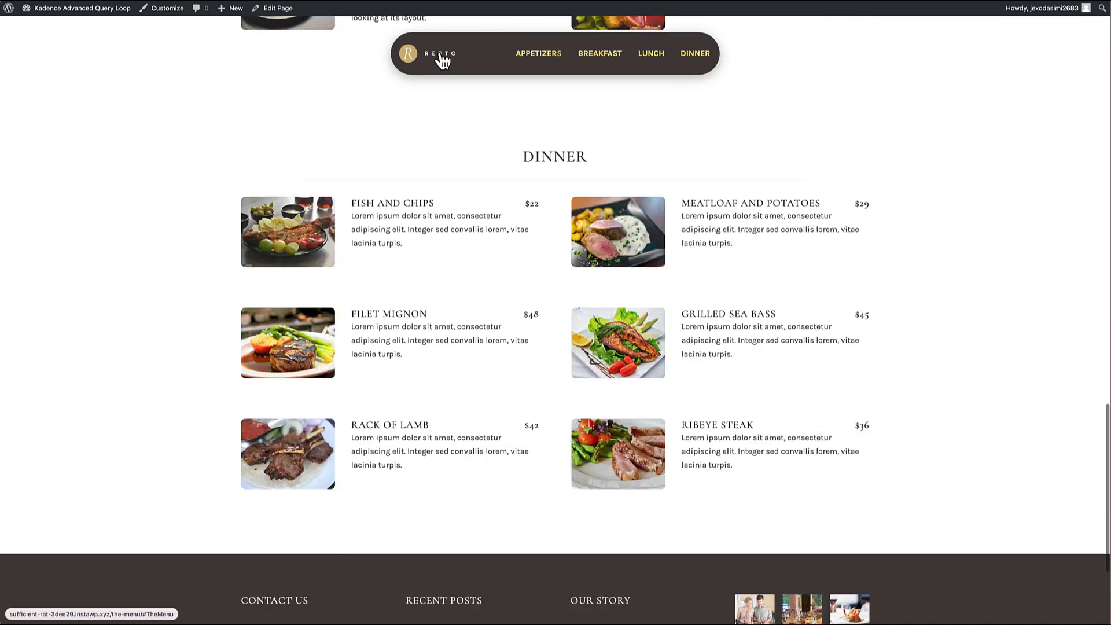
scroll(453, 193, down, 14)
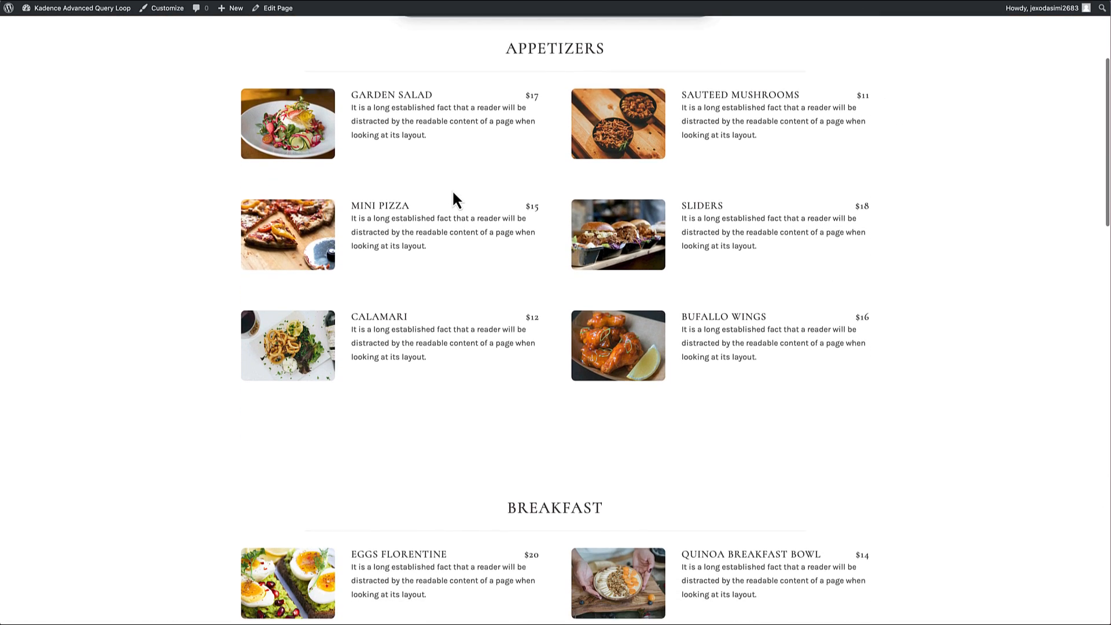
scroll(454, 194, down, 14)
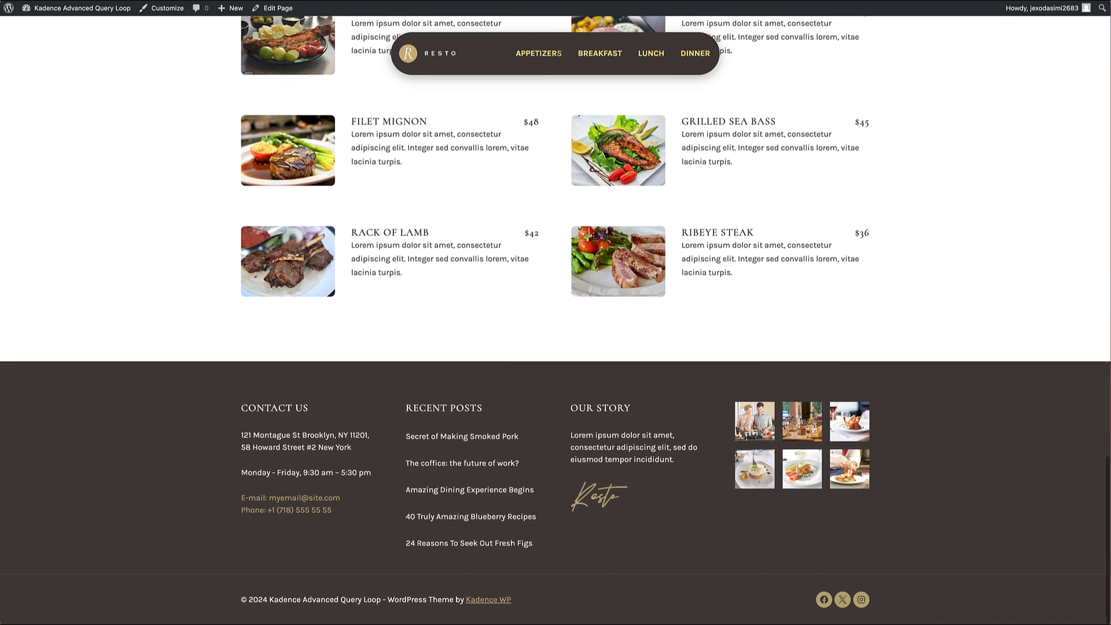
click(556, 56)
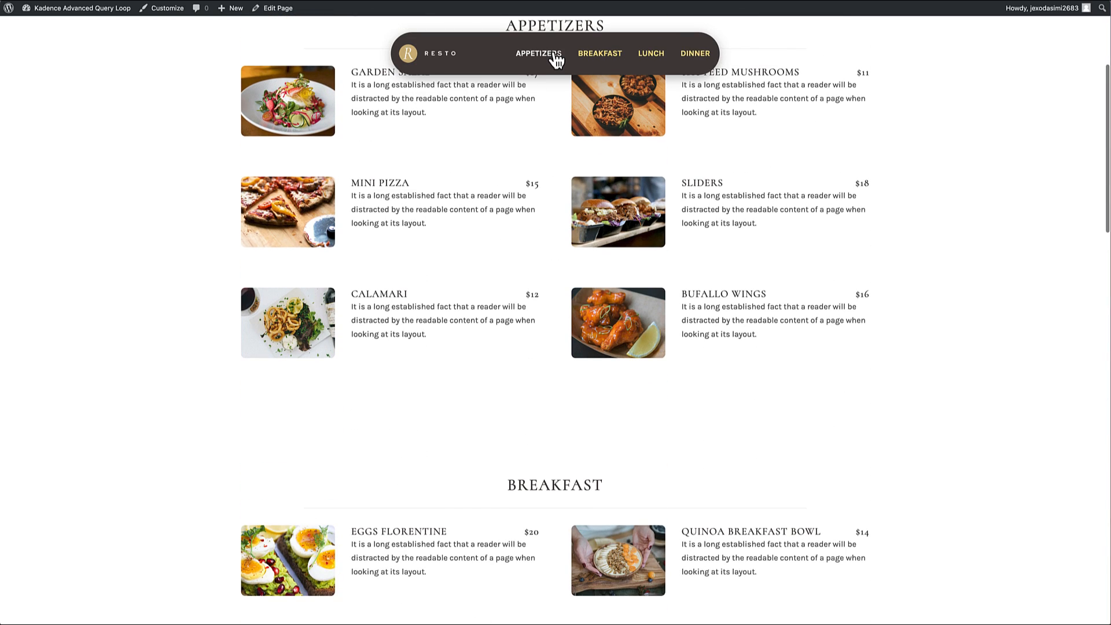
click(600, 54)
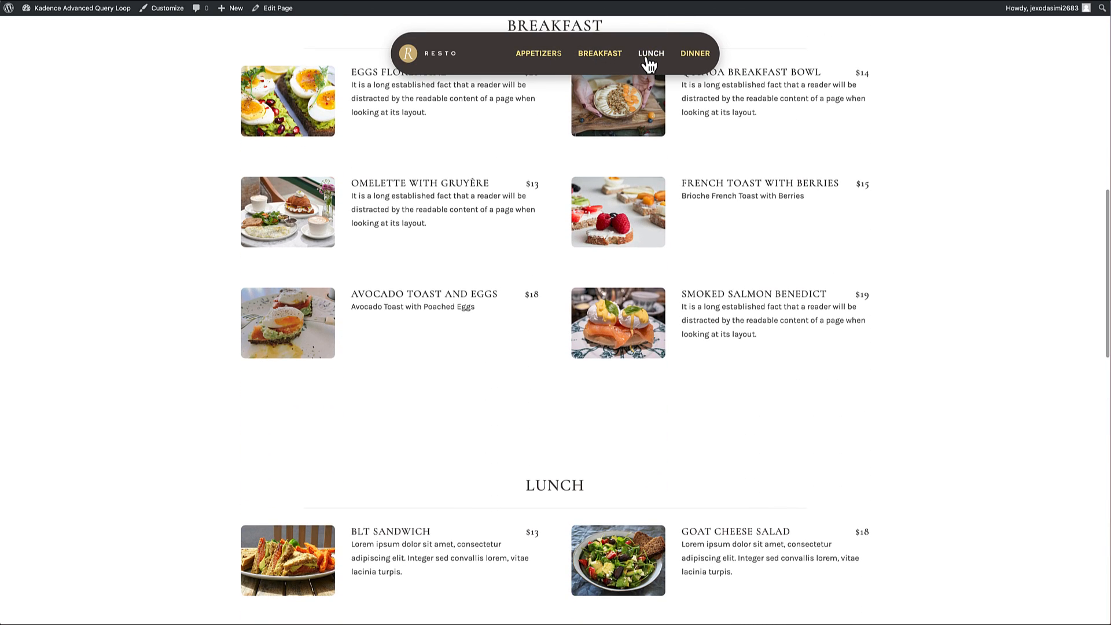
click(649, 63)
click(694, 65)
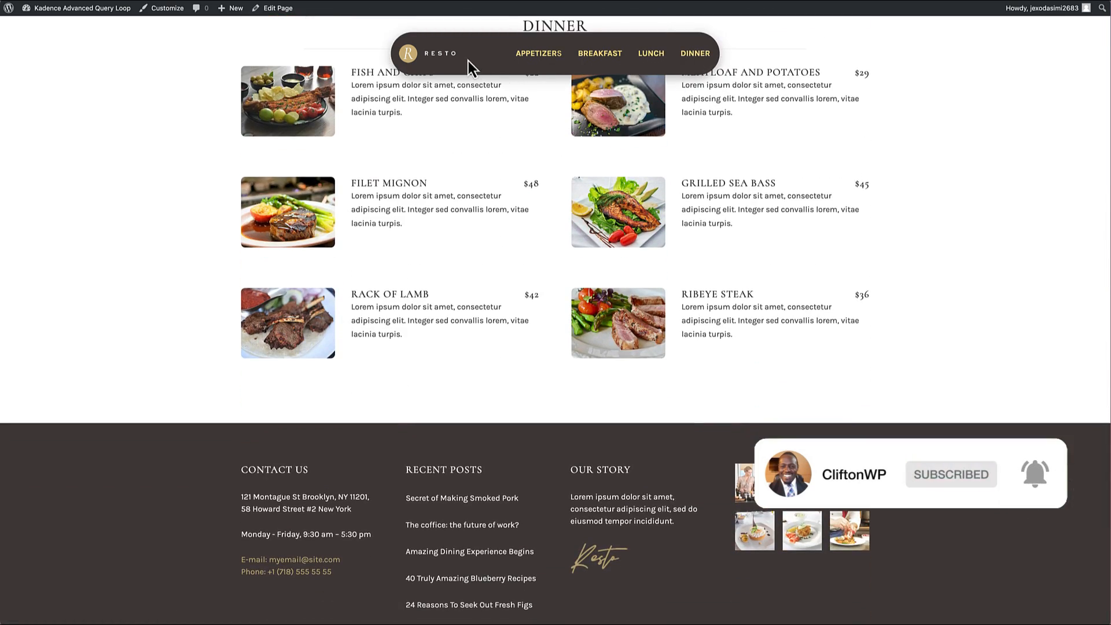
Step: Return to the page start through the floating navigation's logo and recheck the jump to the Breakfast section
click(453, 62)
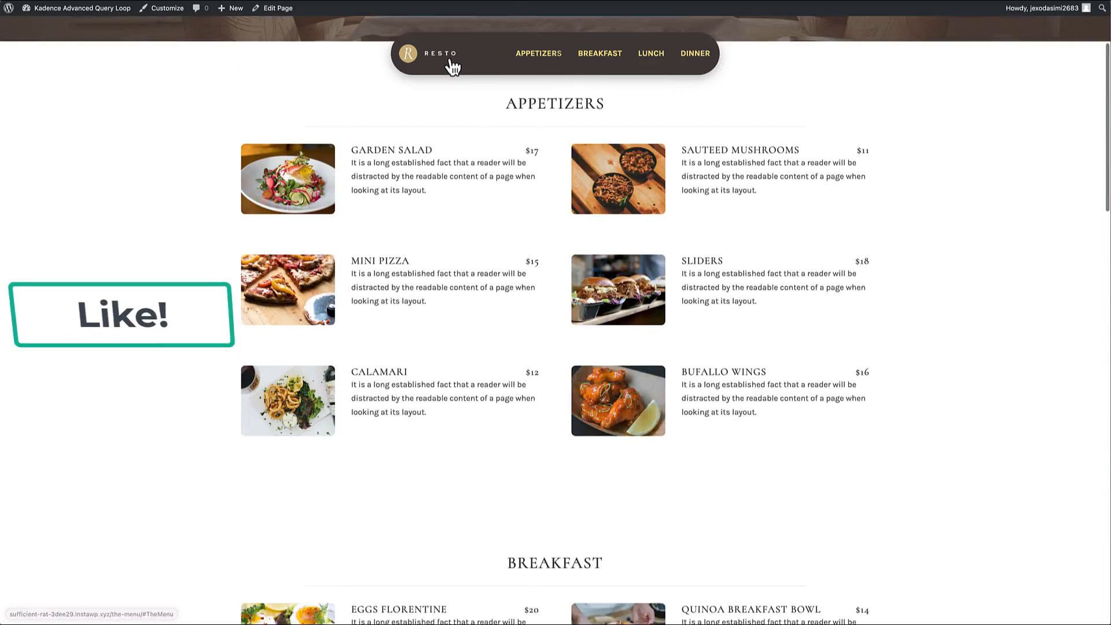
scroll(472, 260, down, 6)
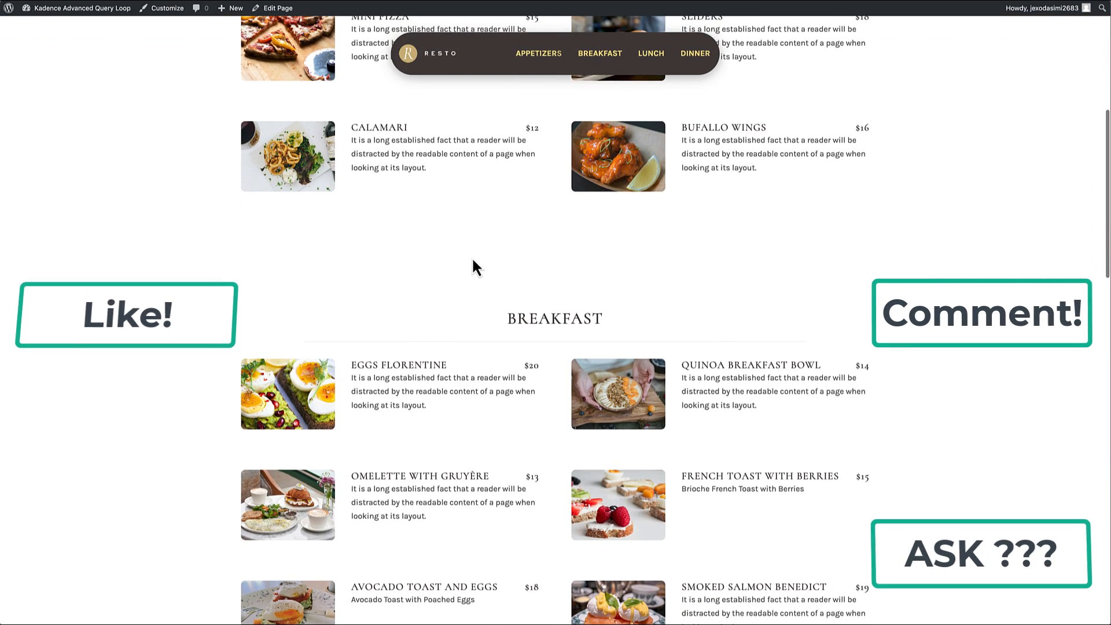
click(598, 58)
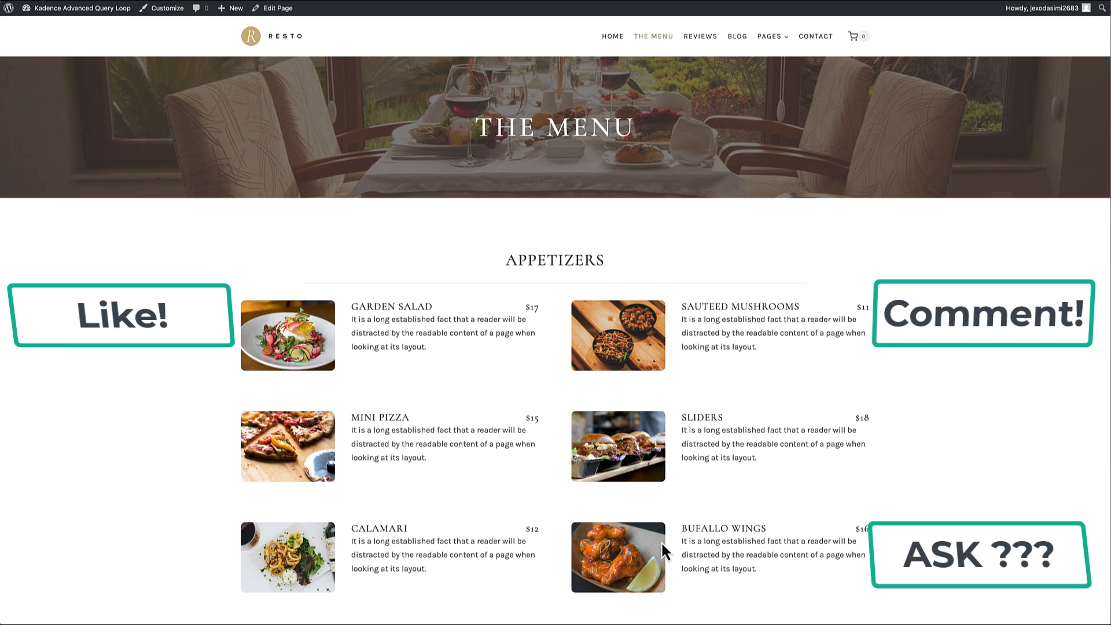
scroll(661, 540, down, 2)
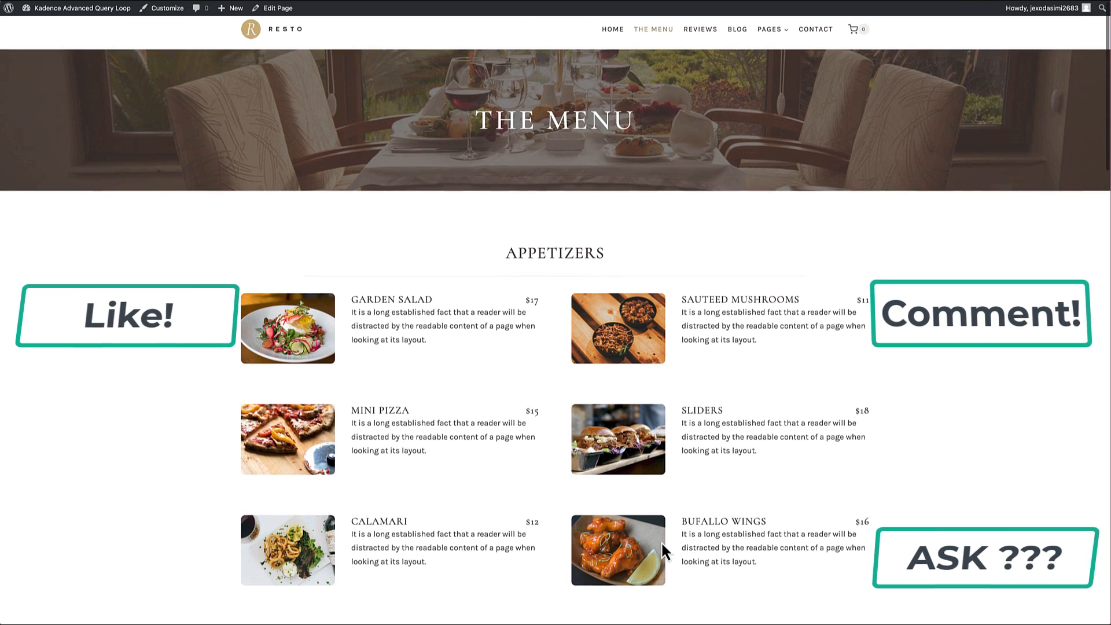
Step: Review the floating navigation along The Menu page down to the footer and return to the page start through its logo
scroll(662, 542, down, 3)
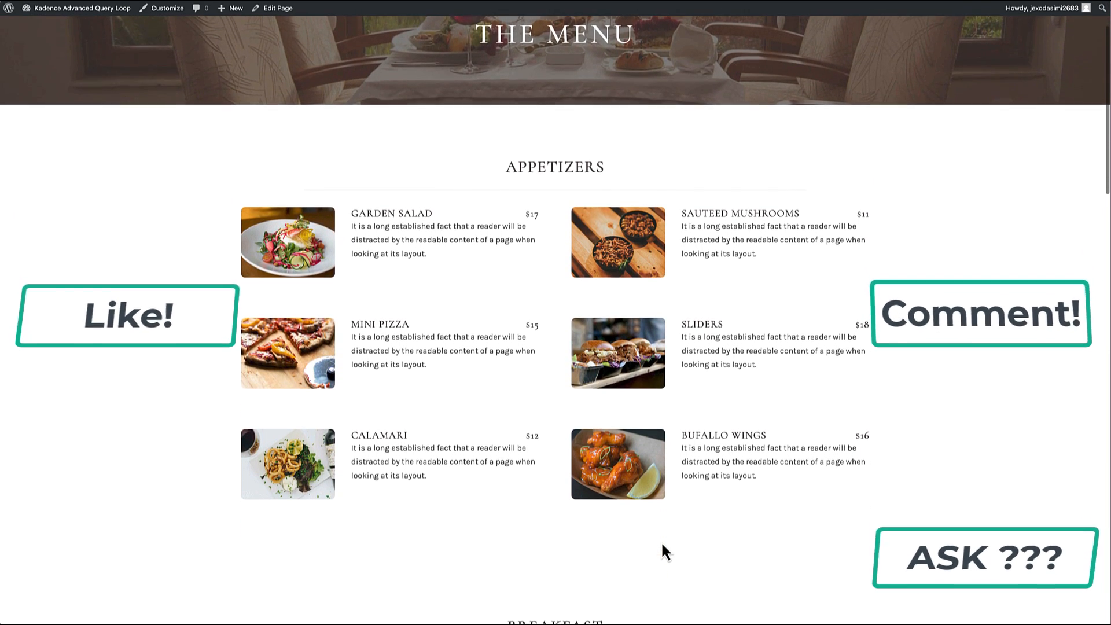
scroll(661, 540, down, 3)
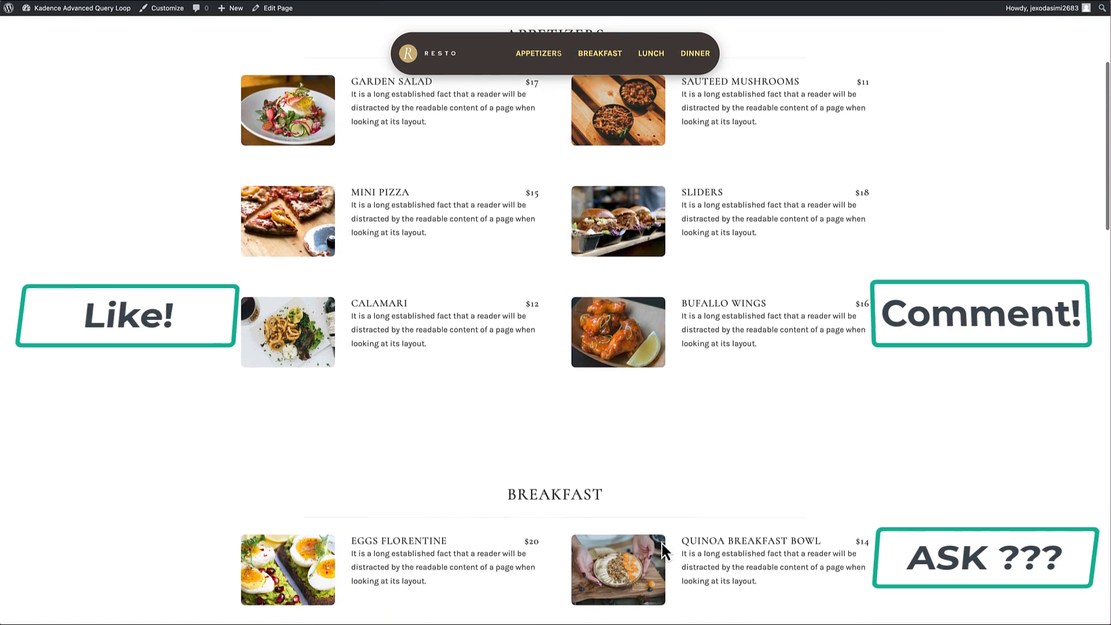
scroll(661, 541, down, 5)
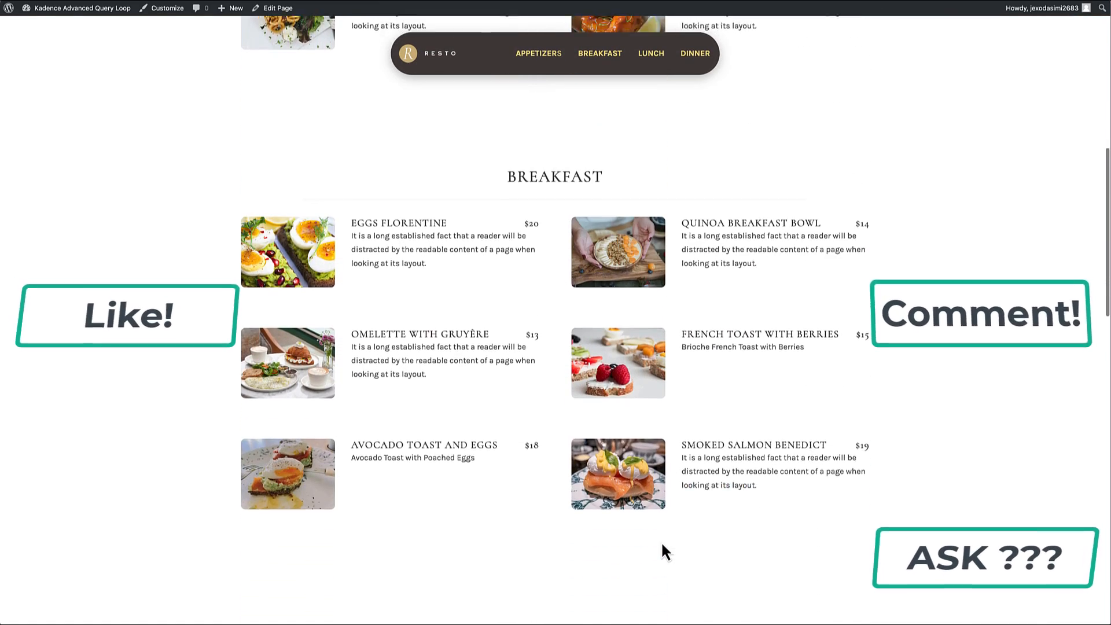
scroll(660, 540, down, 7)
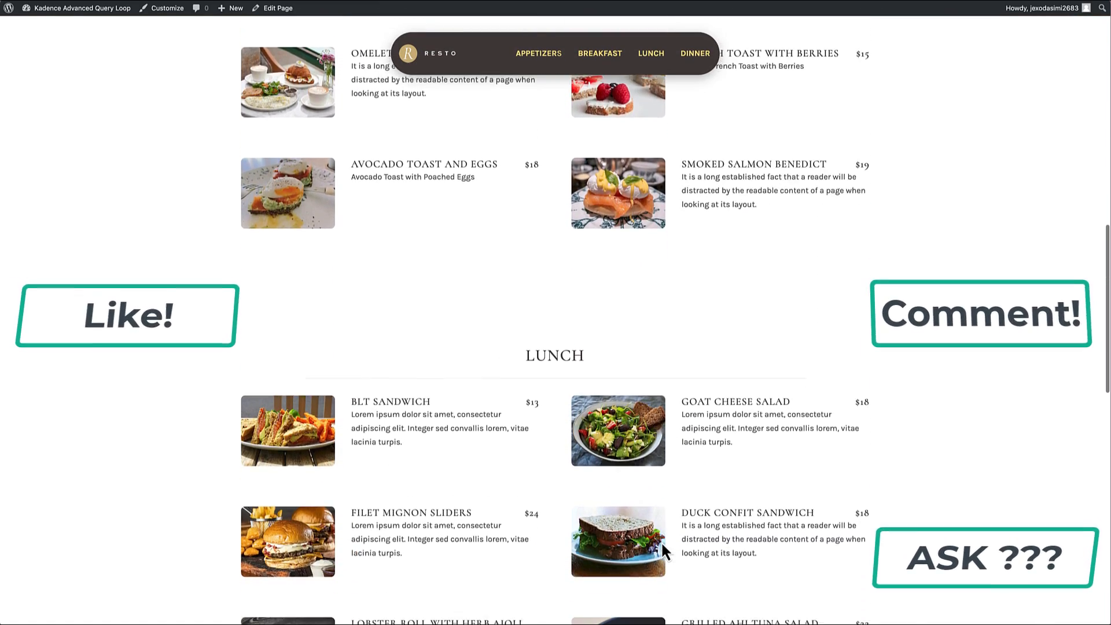
scroll(661, 540, down, 10)
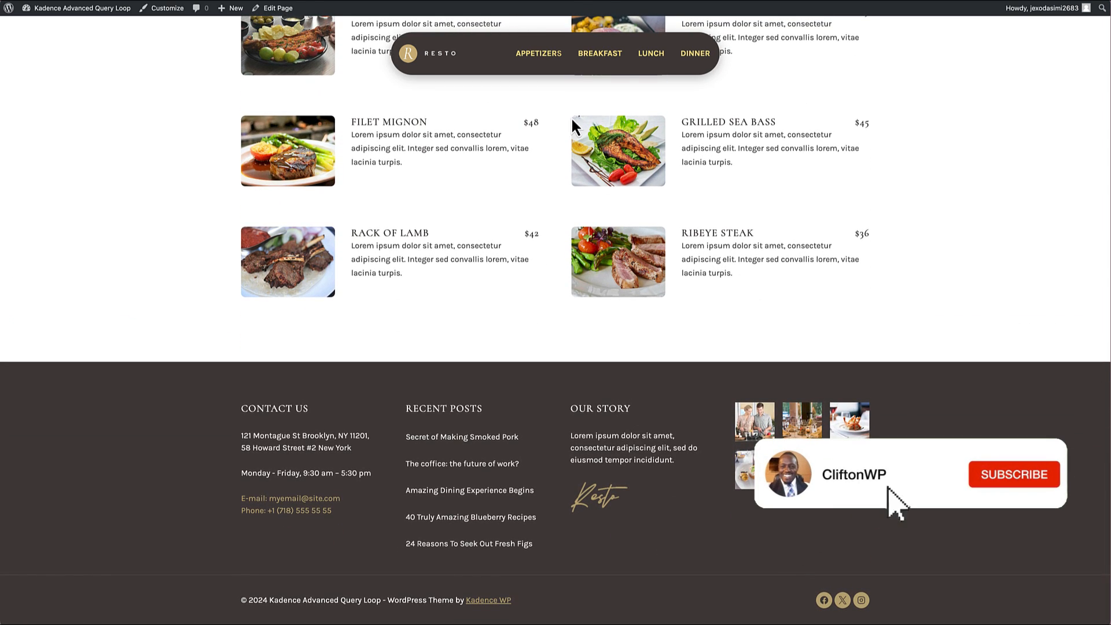
click(441, 54)
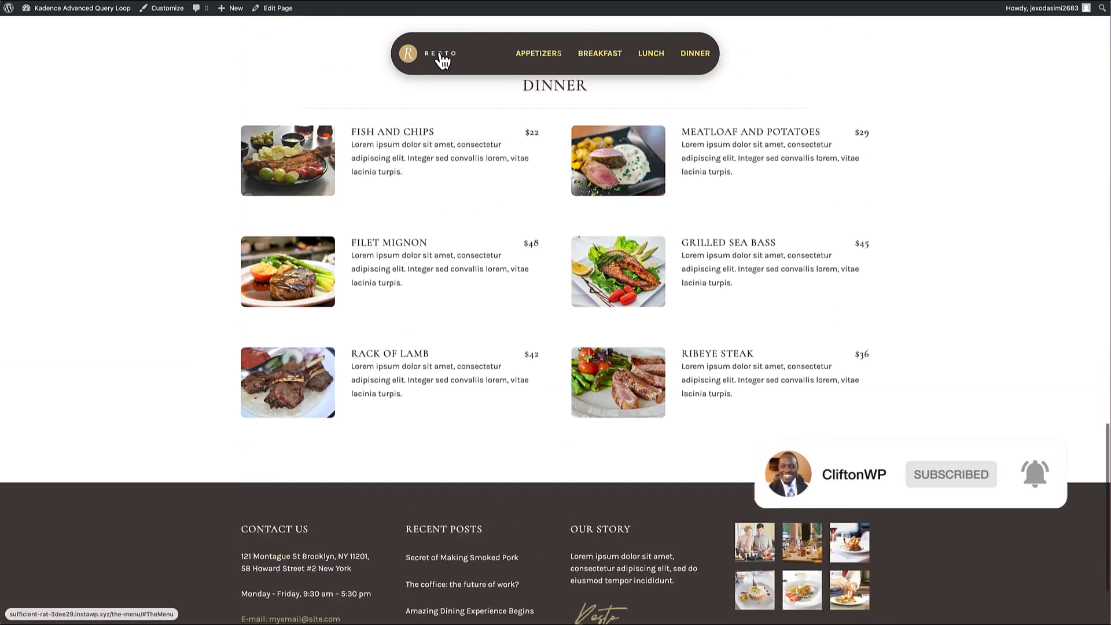
Step: Test the floating navigation's Appetizers link from the footer of The Menu page
scroll(454, 194, down, 12)
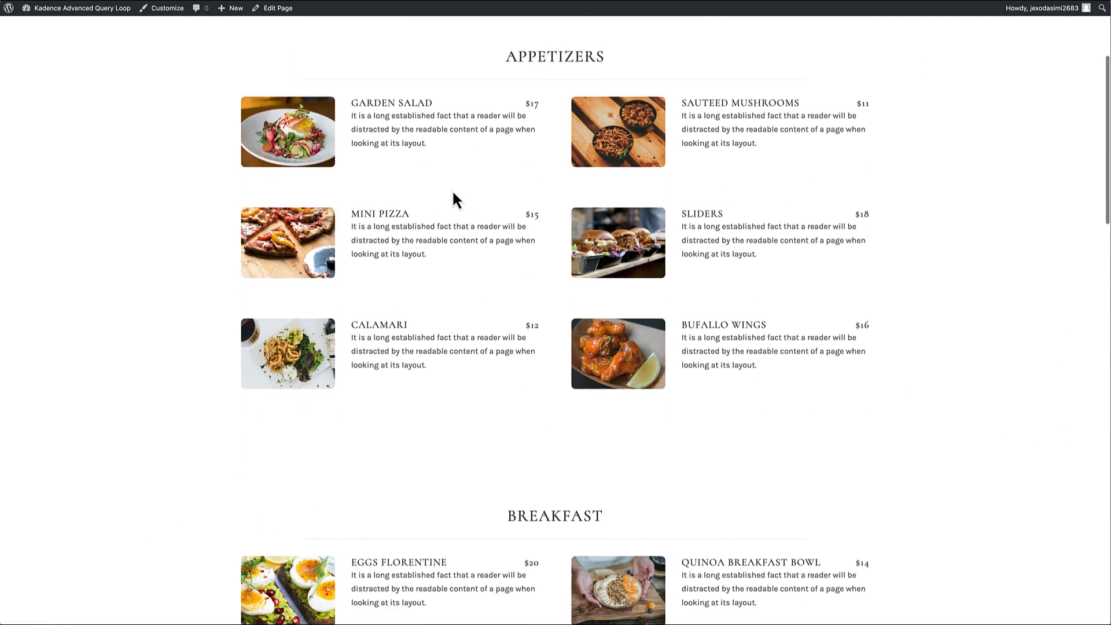
scroll(453, 194, down, 14)
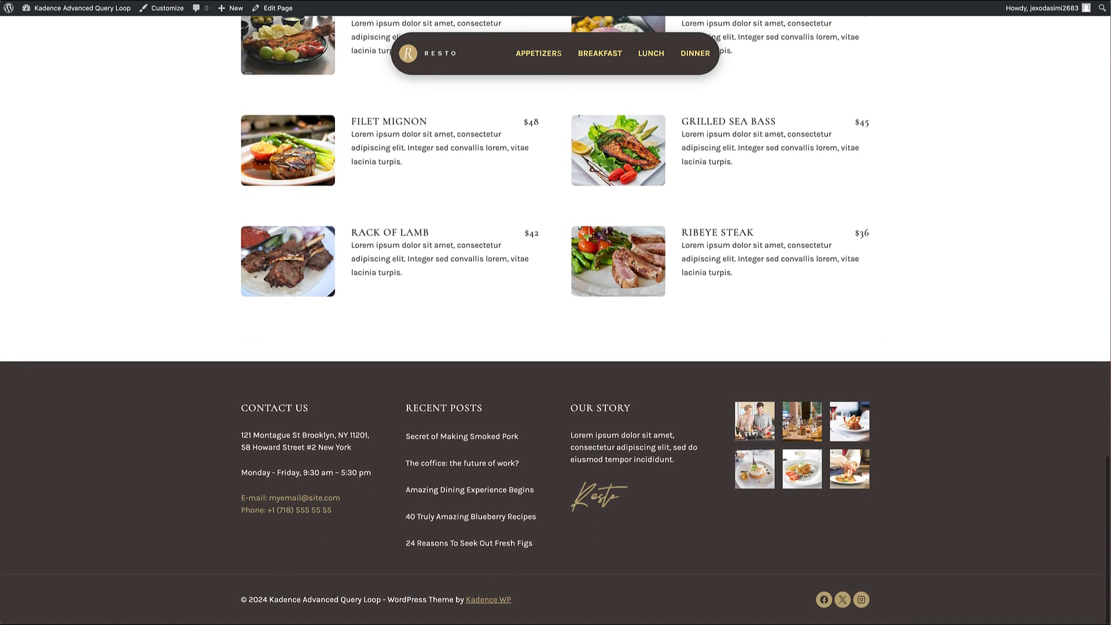
click(554, 57)
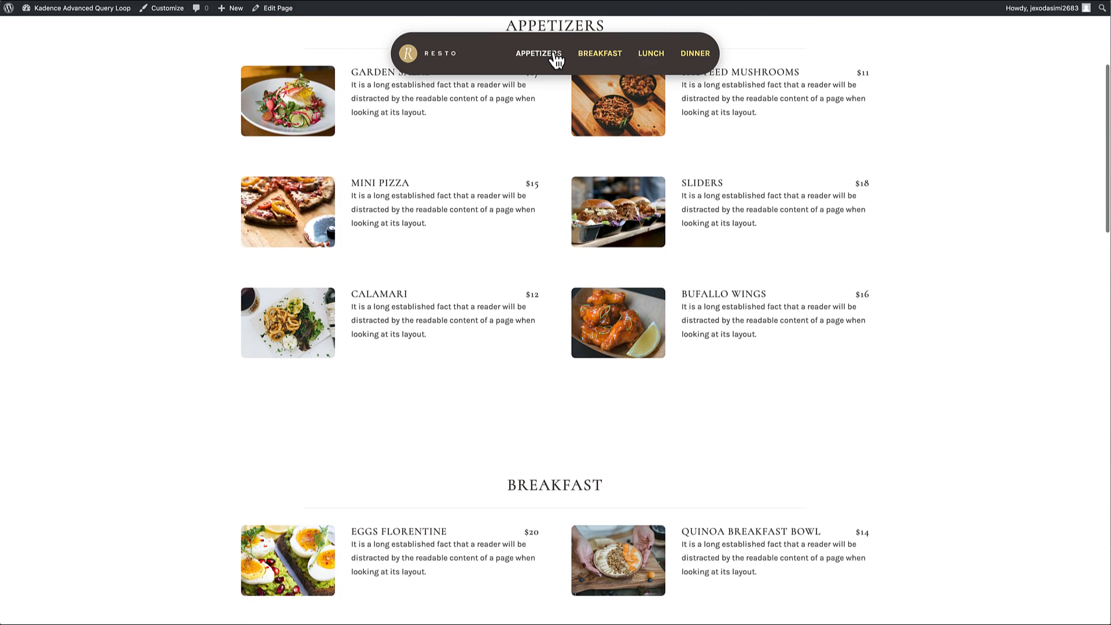